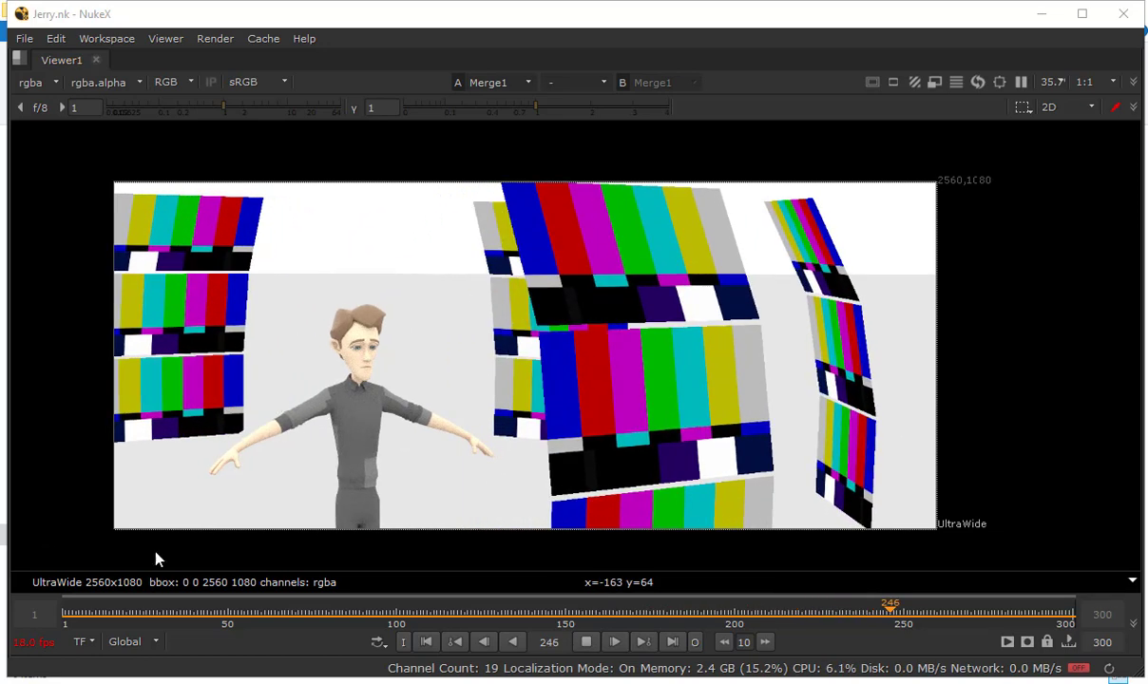
Examine the Jerry comp's full node graph, from the color bars source through the ReadGeo nodes to the scene and render nodes
key(space)
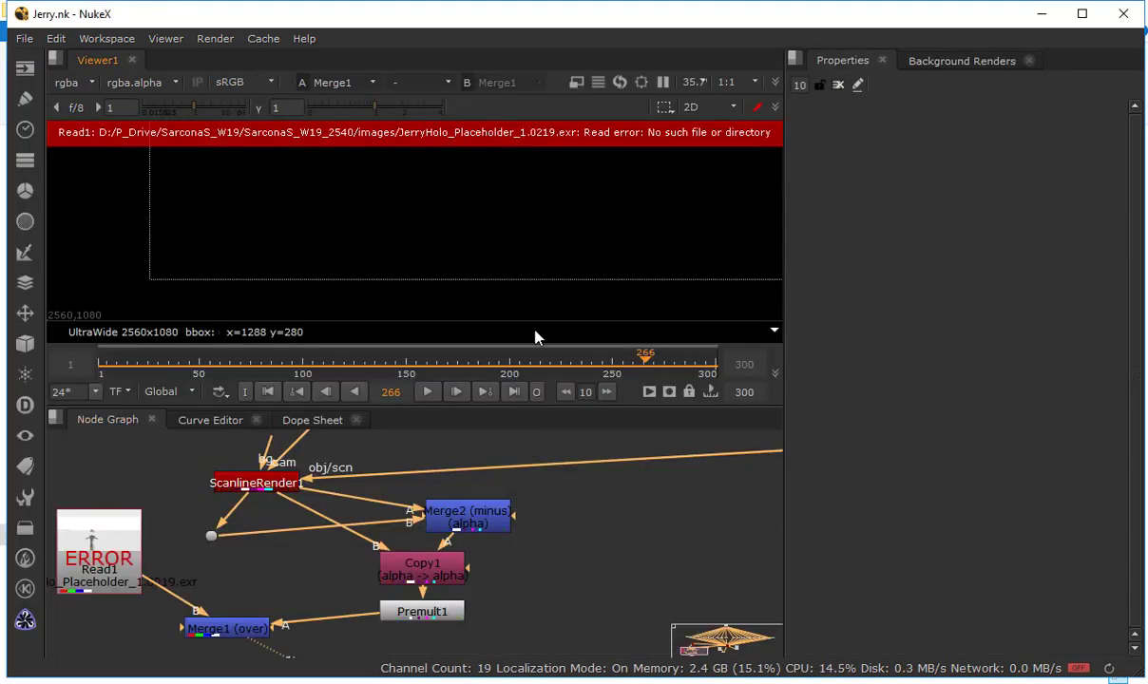
key(space)
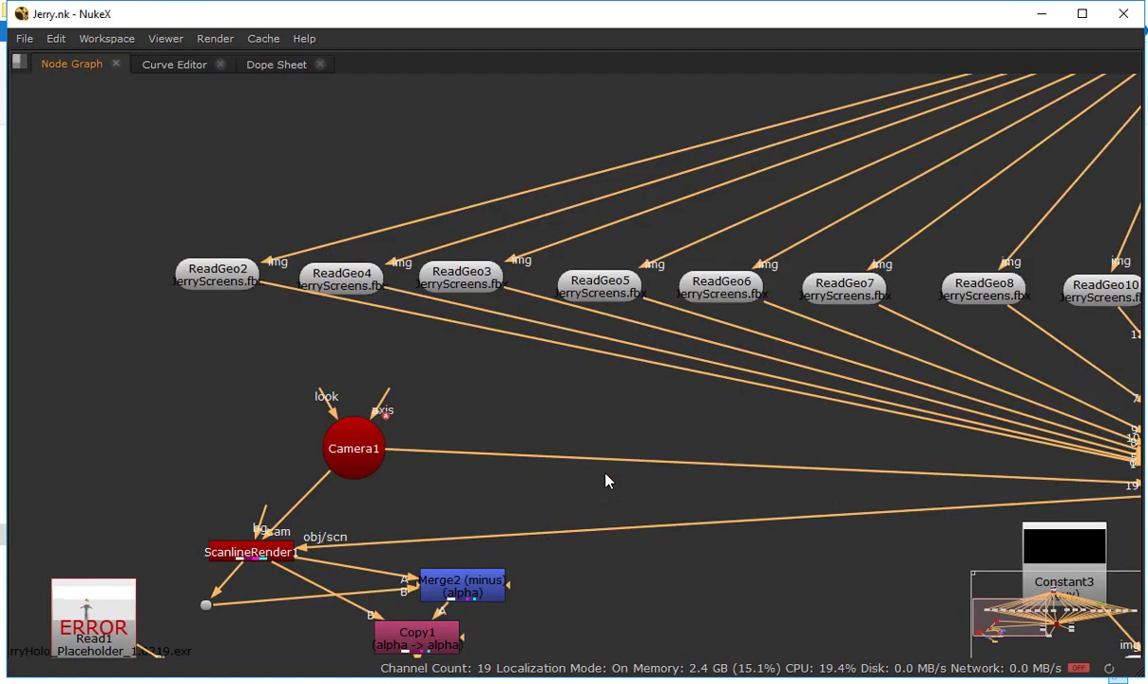
drag(740, 494, 417, 500)
scroll(479, 490, down, 4)
scroll(478, 486, down, 3)
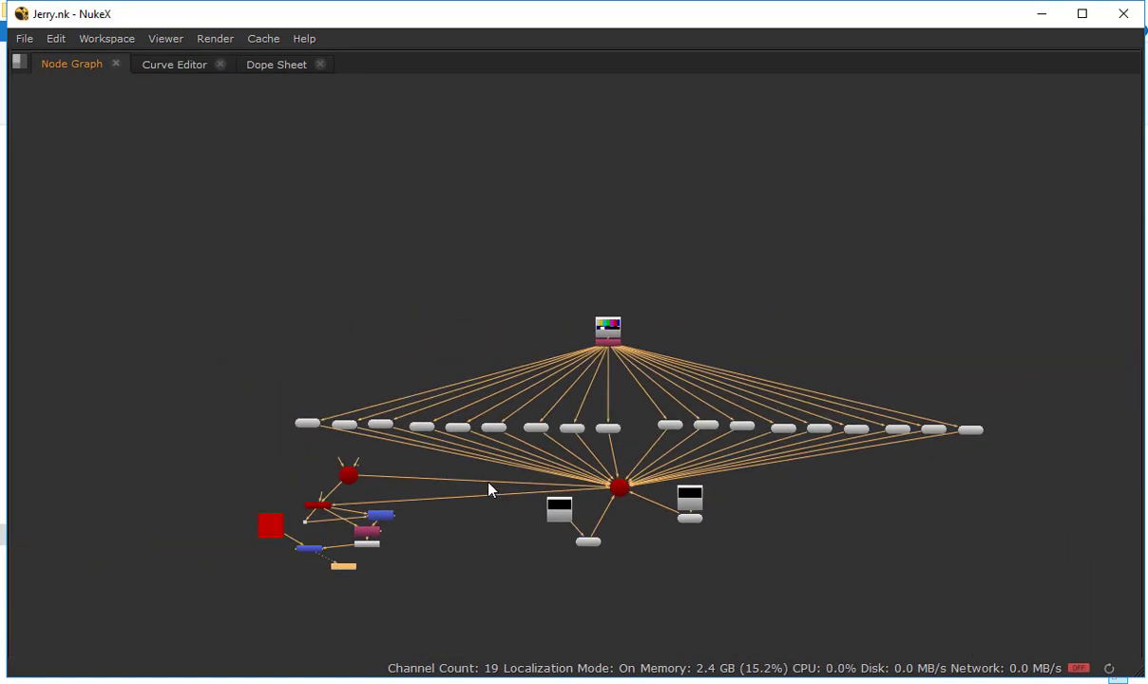
drag(488, 483, 396, 399)
scroll(623, 436, up, 3)
drag(630, 436, 676, 455)
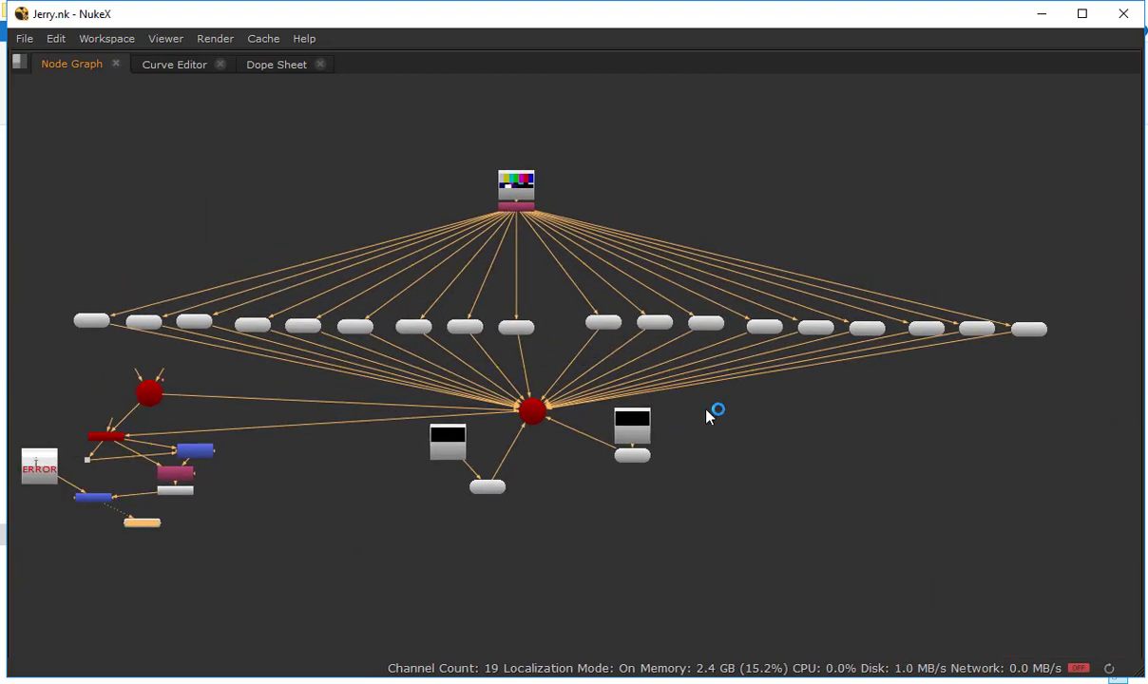
click(552, 485)
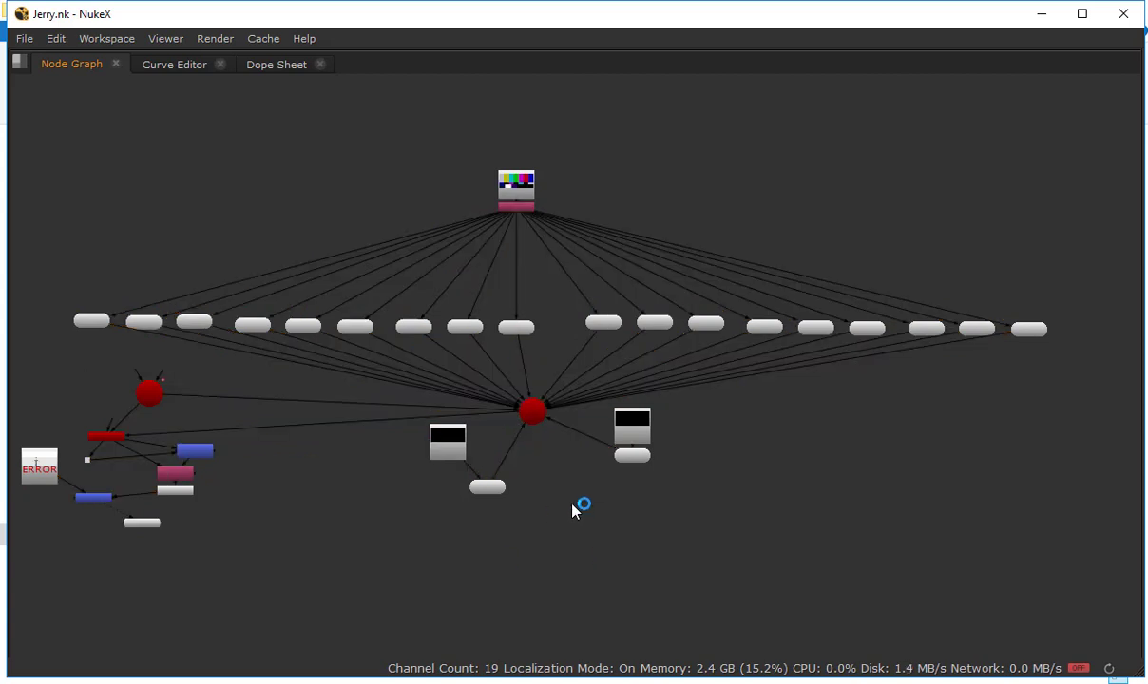
Create a new empty comp and bring its untitled window to the front
click(27, 46)
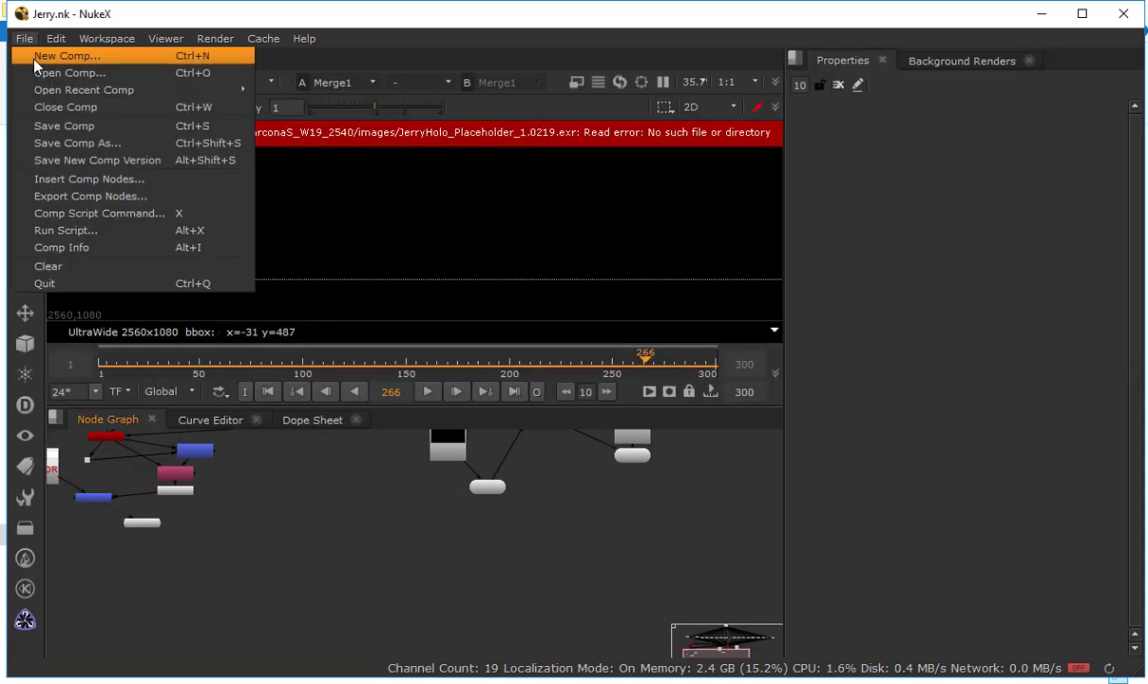
click(57, 56)
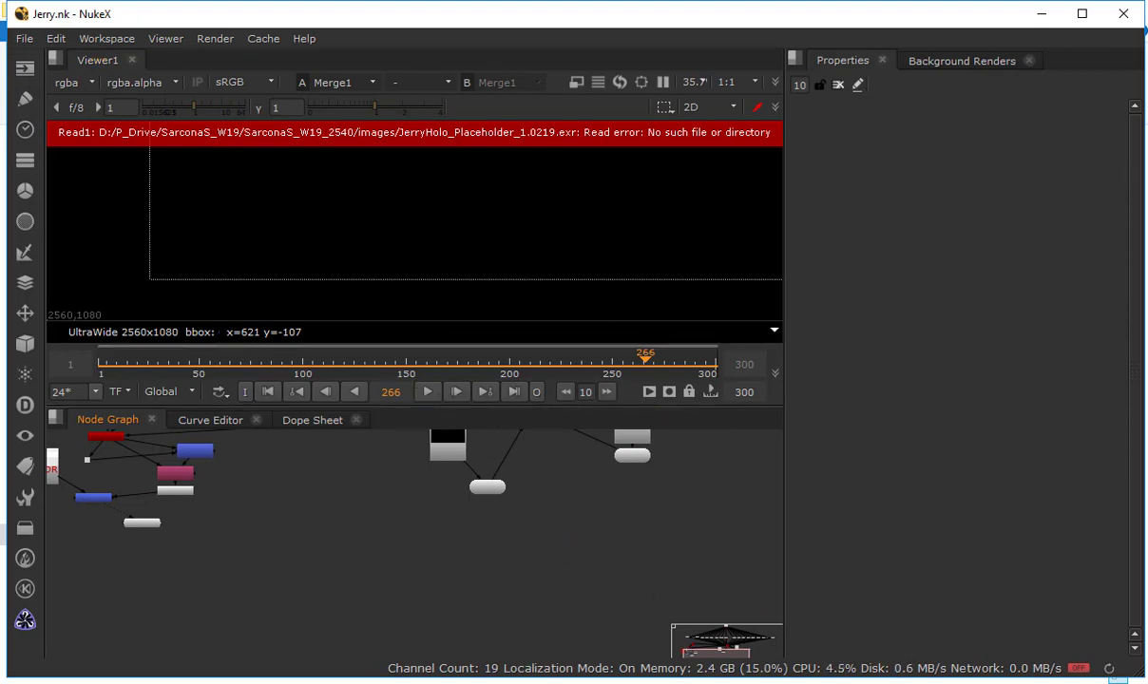
mouse_move(856, 673)
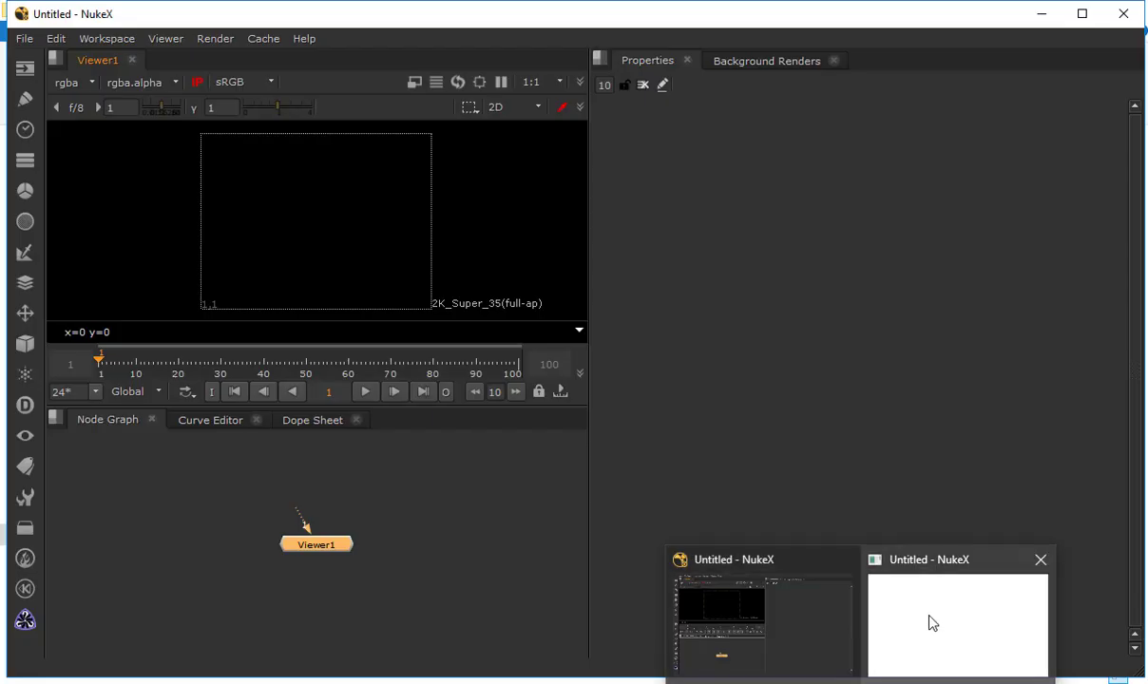
click(933, 623)
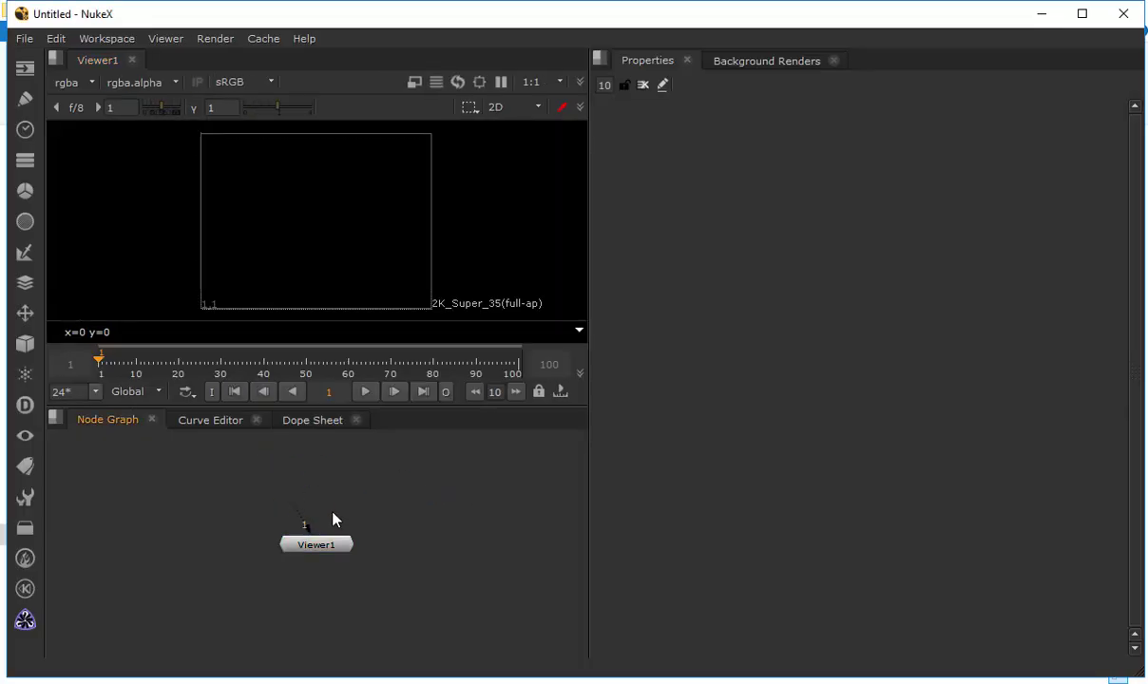
Switch to the JerryHologram scene in Maya and show the perspective view with smooth shading
mouse_move(725, 679)
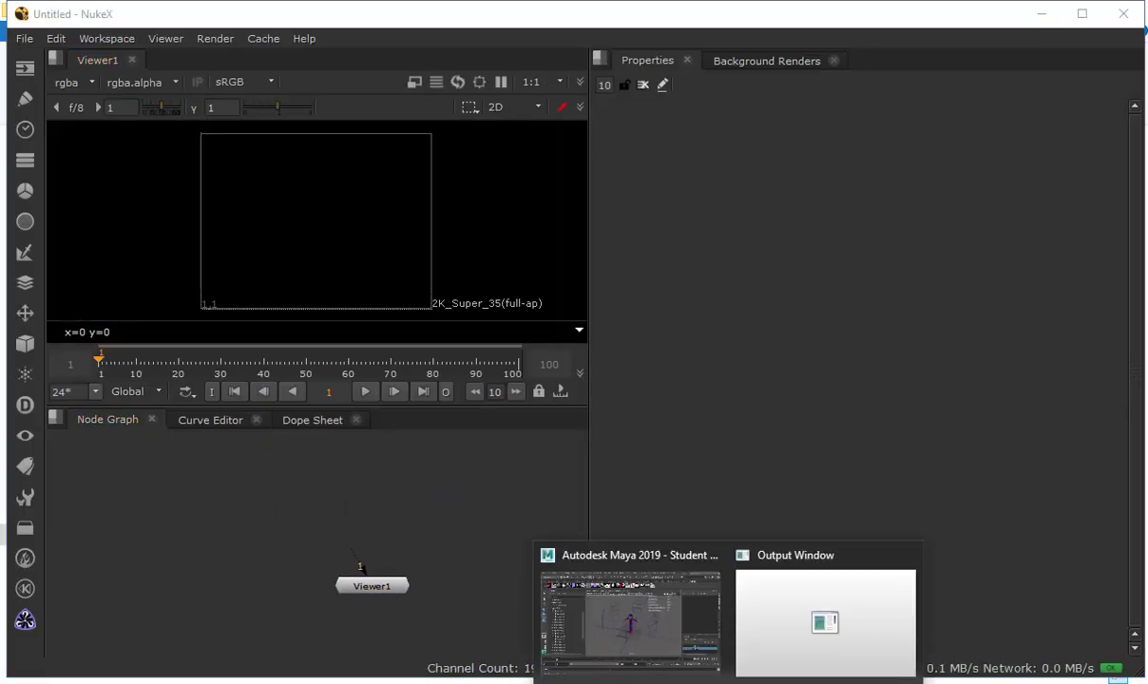
click(649, 578)
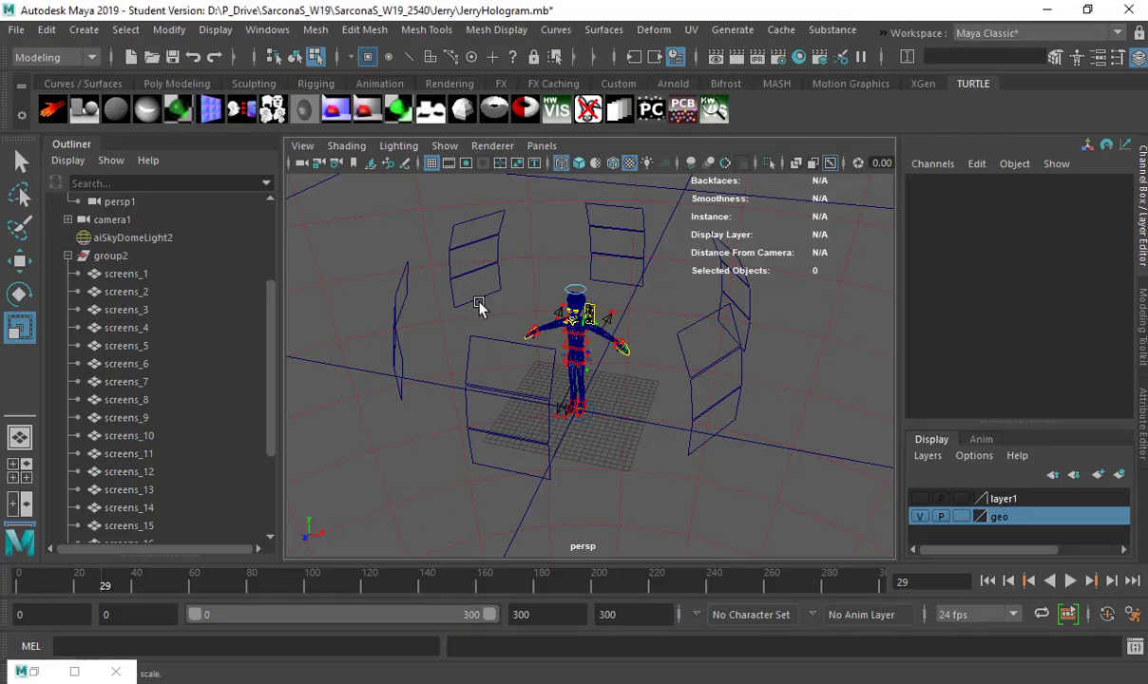
alt+drag(466, 294, 565, 345)
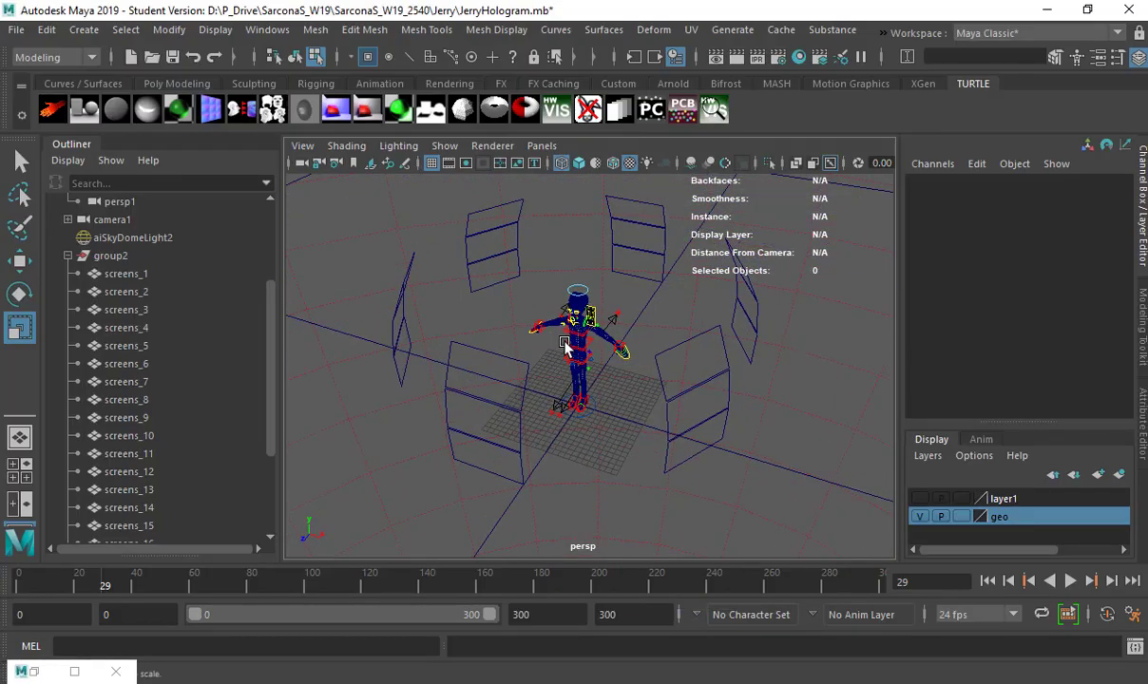
key(5)
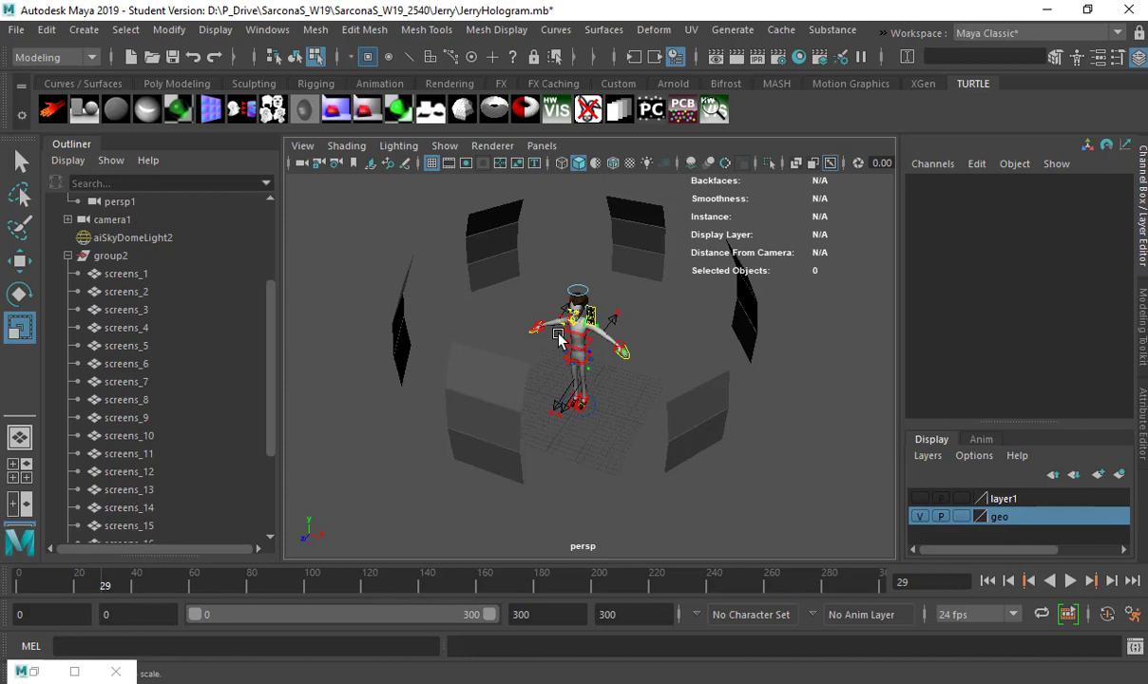
Select several individual screens around the character to inspect how the surrounding screen geometry is divided
click(505, 238)
click(509, 239)
key(q)
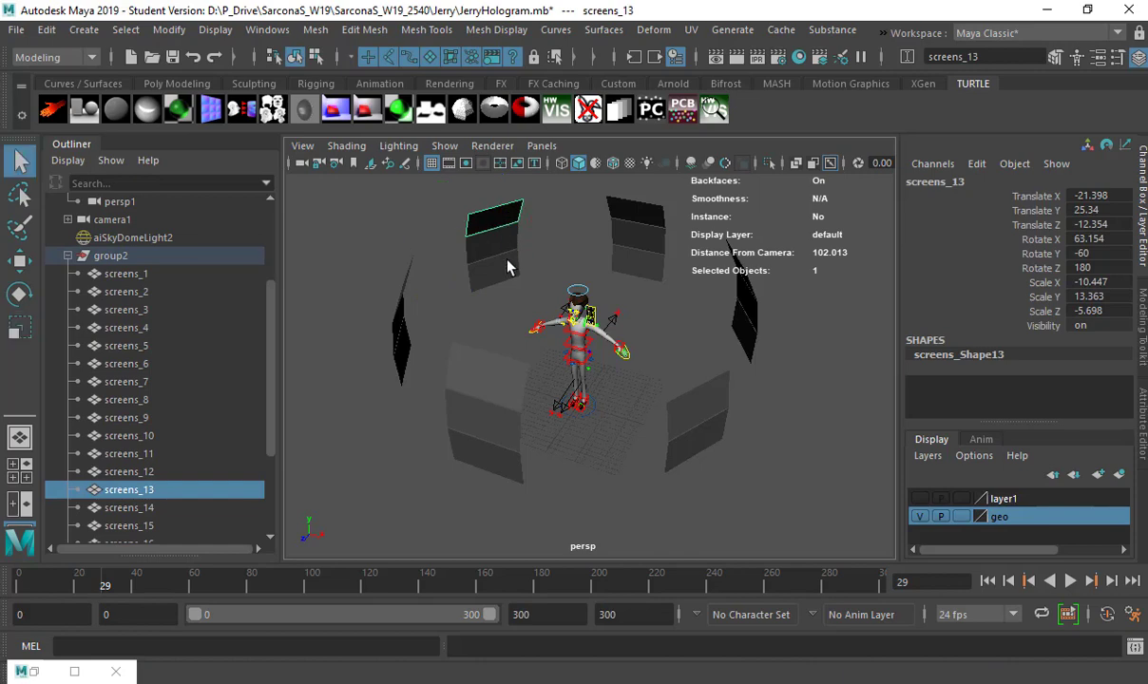
shift+click(499, 249)
shift+click(638, 234)
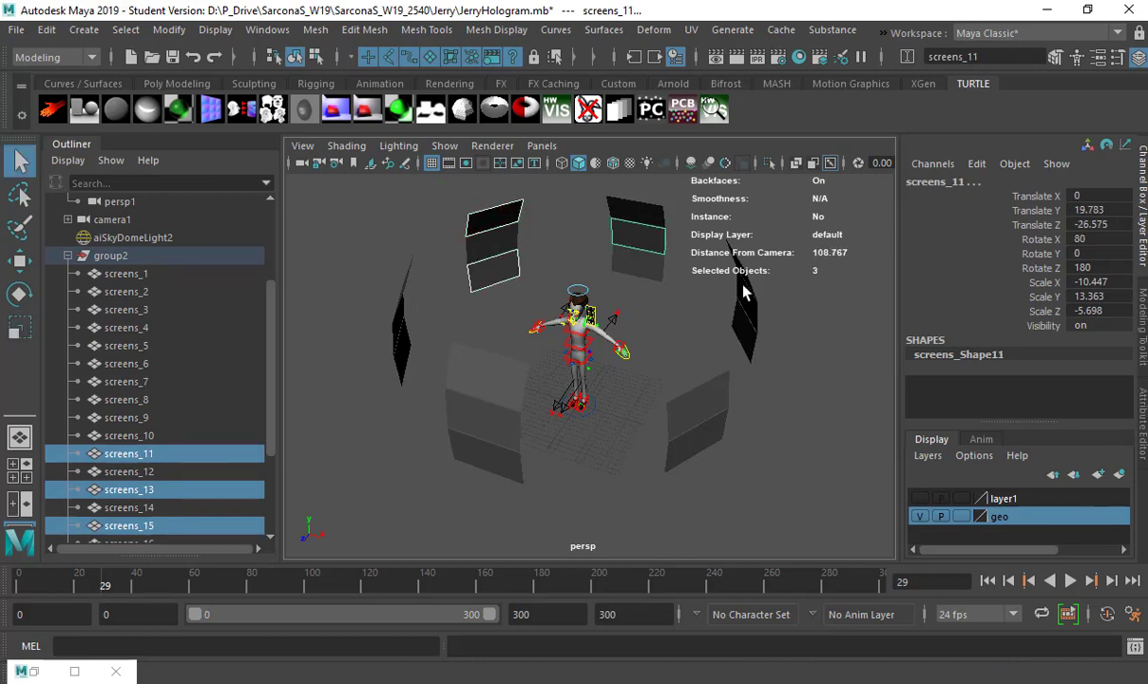
shift+click(711, 283)
shift+click(711, 328)
drag(711, 328, 629, 263)
Select screens_1, screens_2 and screens_3 in one stacked column and view them from another angle
click(491, 329)
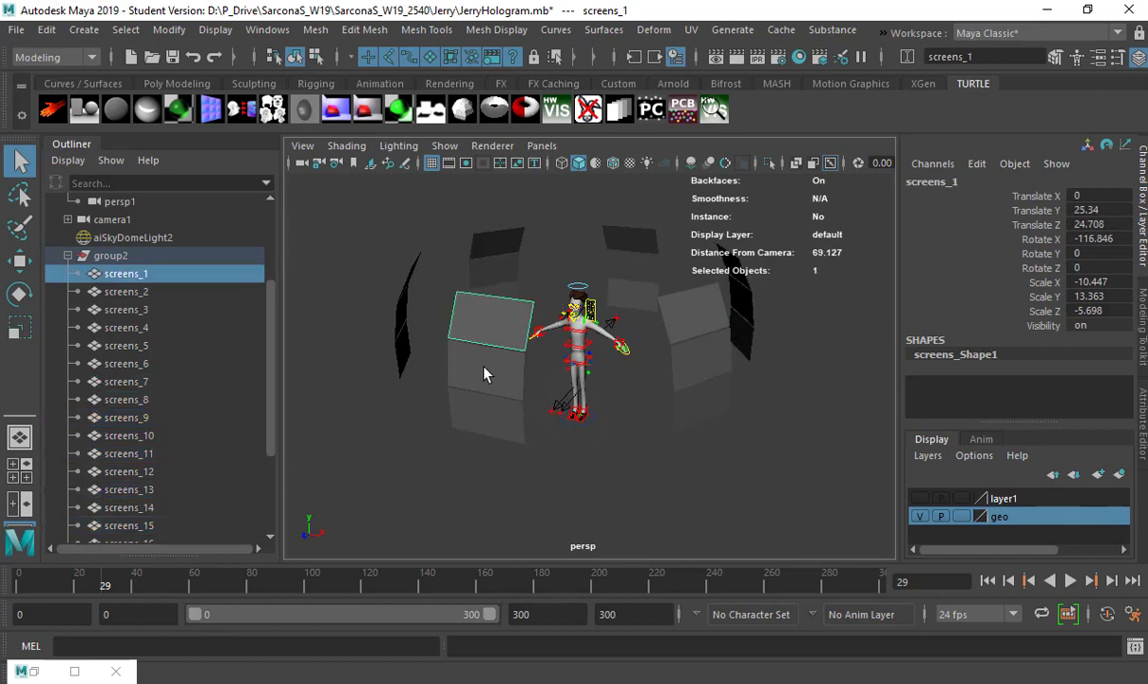
shift+click(484, 371)
shift+click(473, 409)
drag(473, 373, 513, 372)
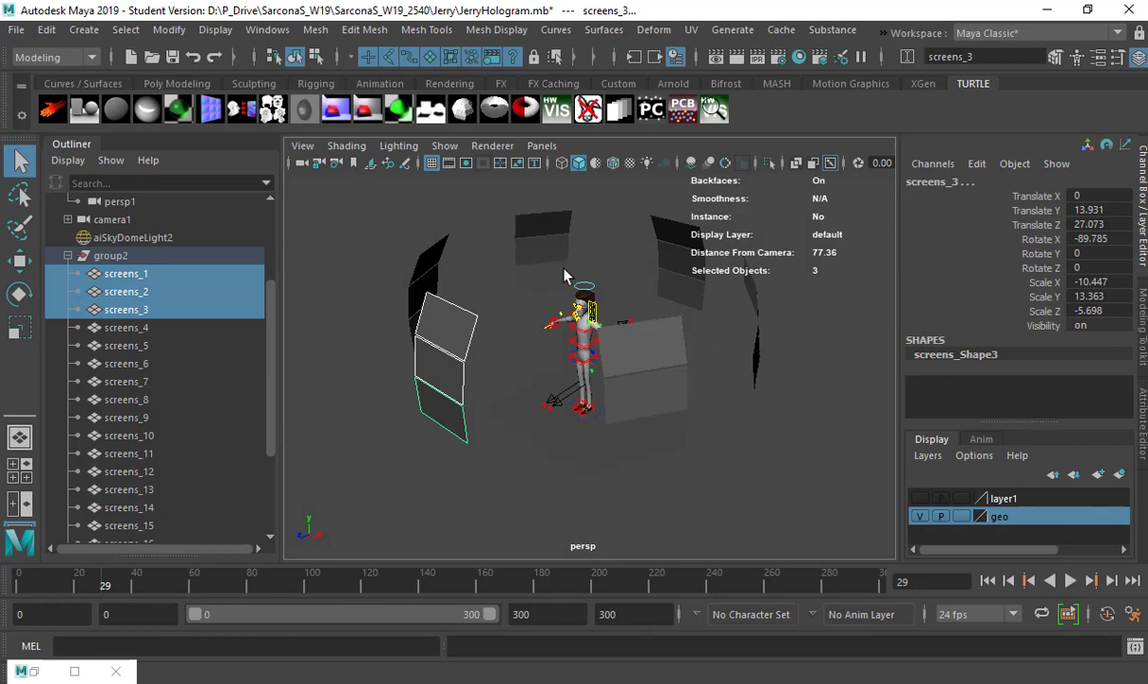
Return to the untitled Nuke comp, open its project settings and start a new full size format
key(alt+Tab)
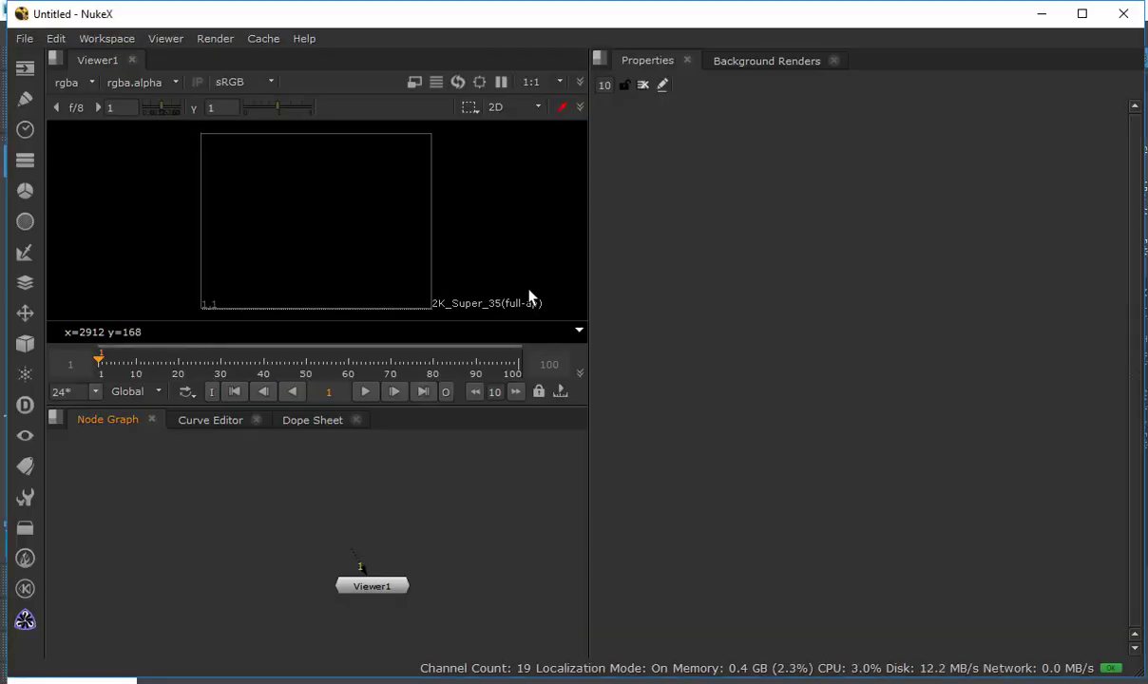
key(alt+Tab)
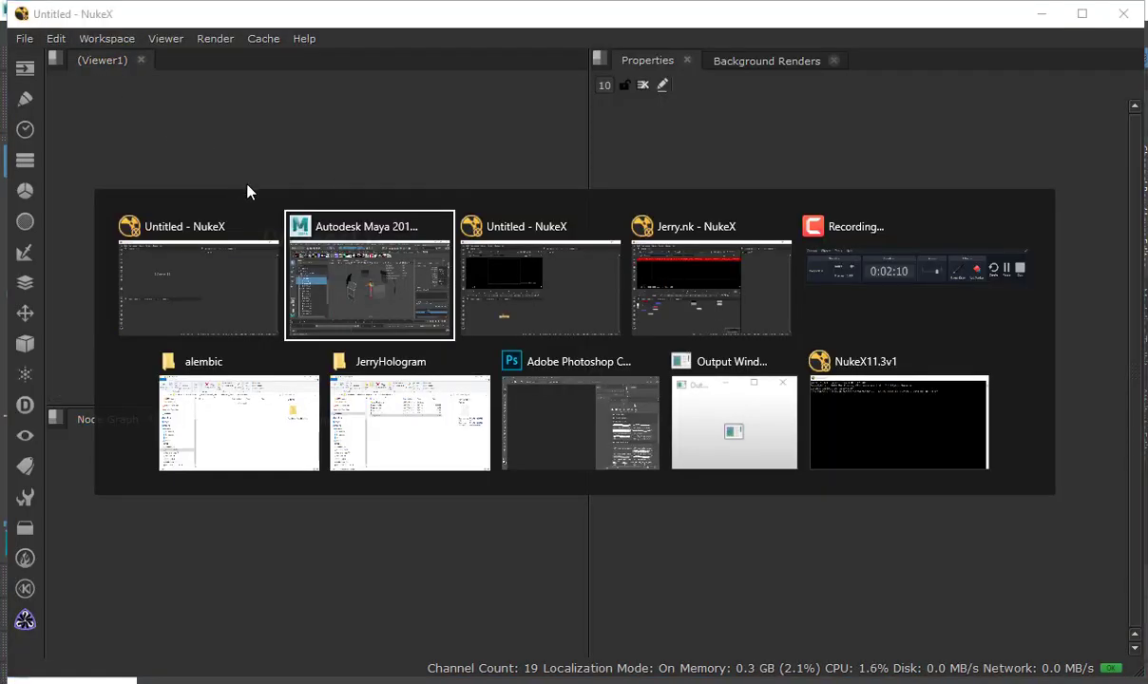
key(alt+Tab)
drag(366, 507, 438, 538)
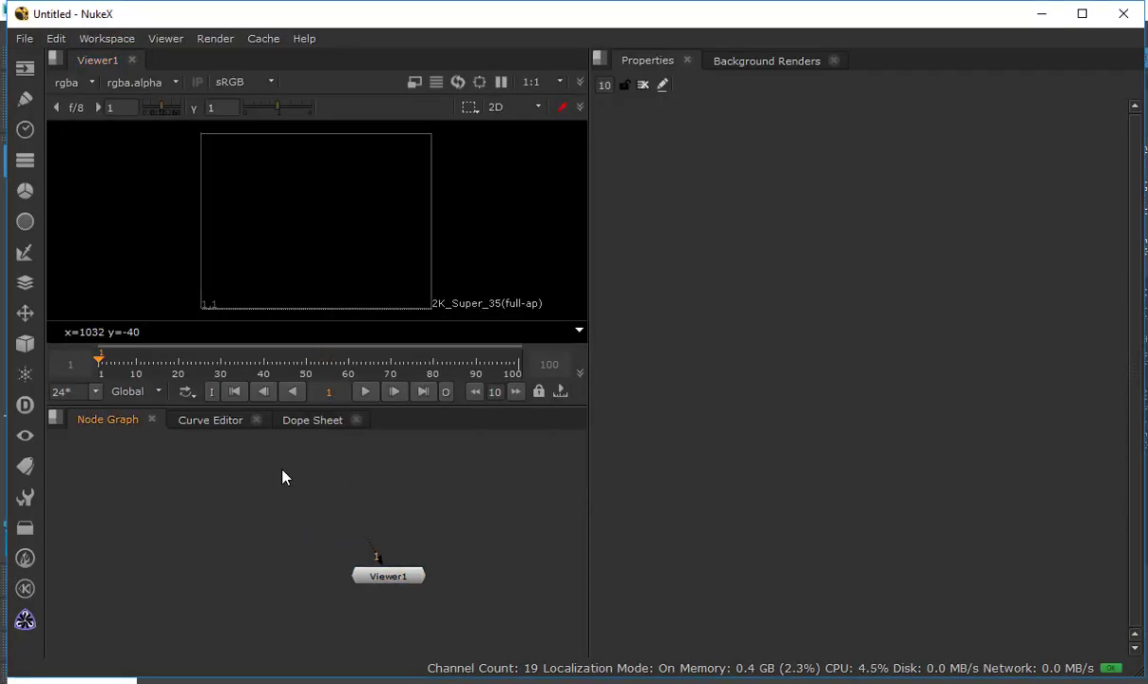
key(s)
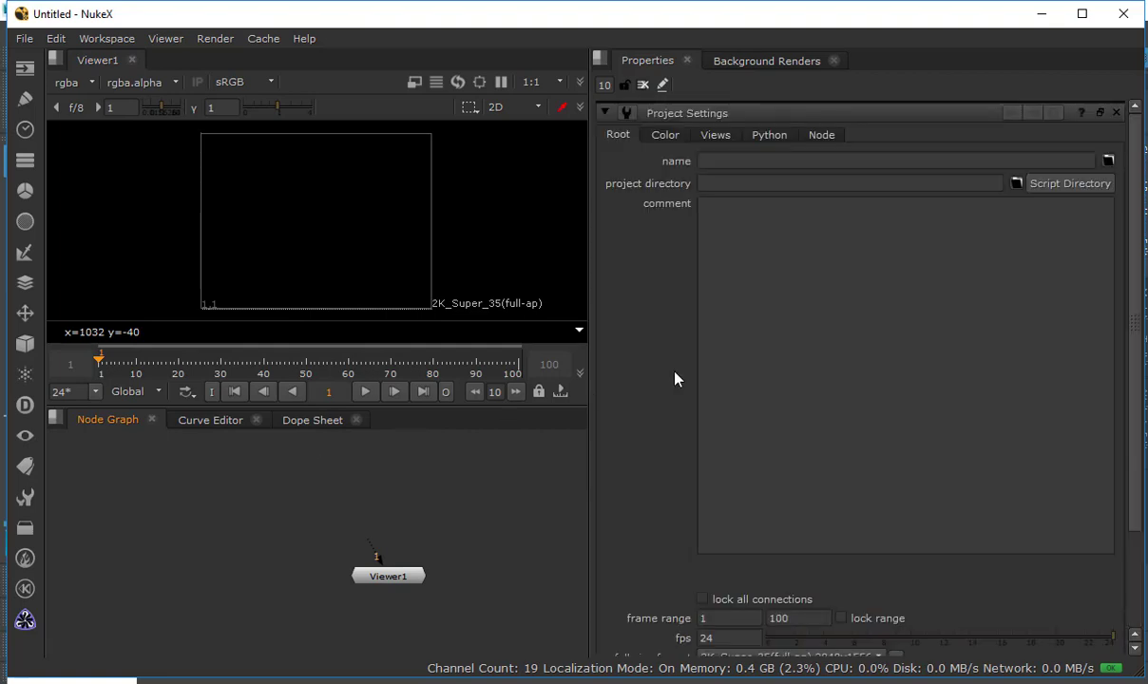
scroll(669, 366, down, 3)
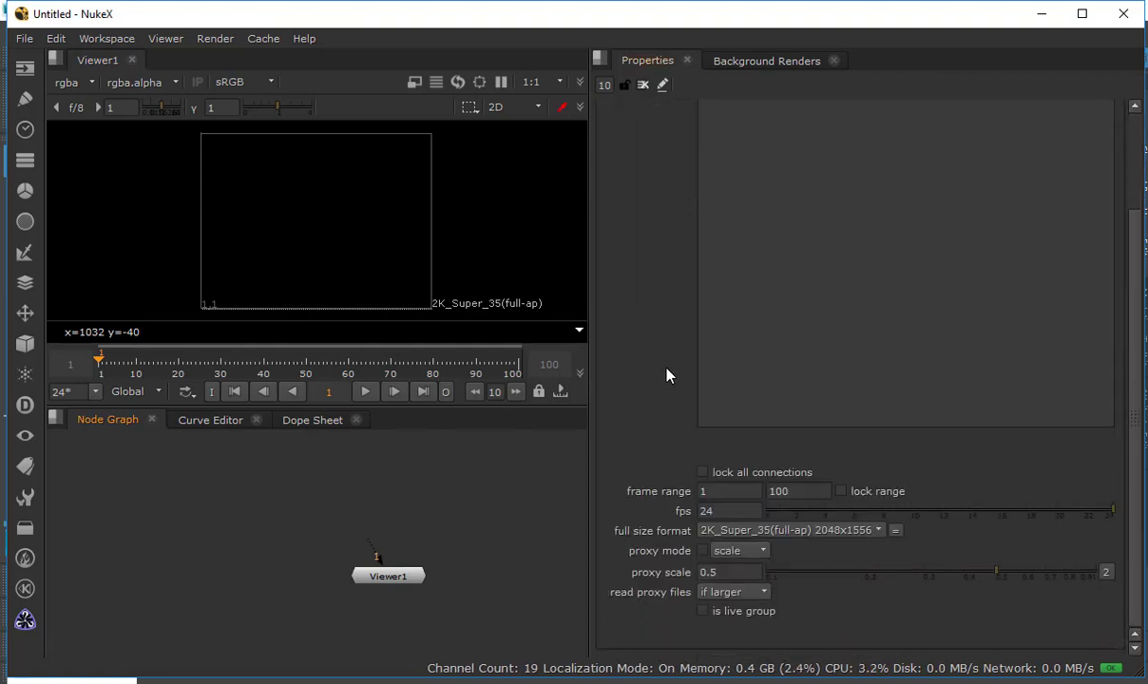
click(713, 530)
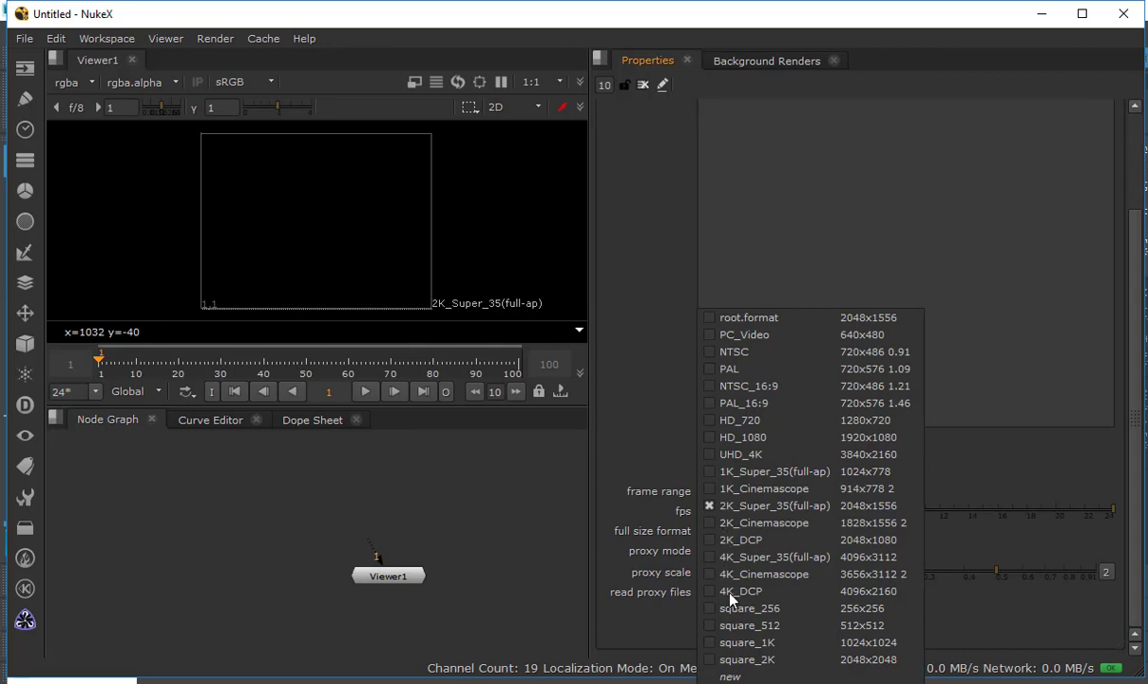
click(731, 677)
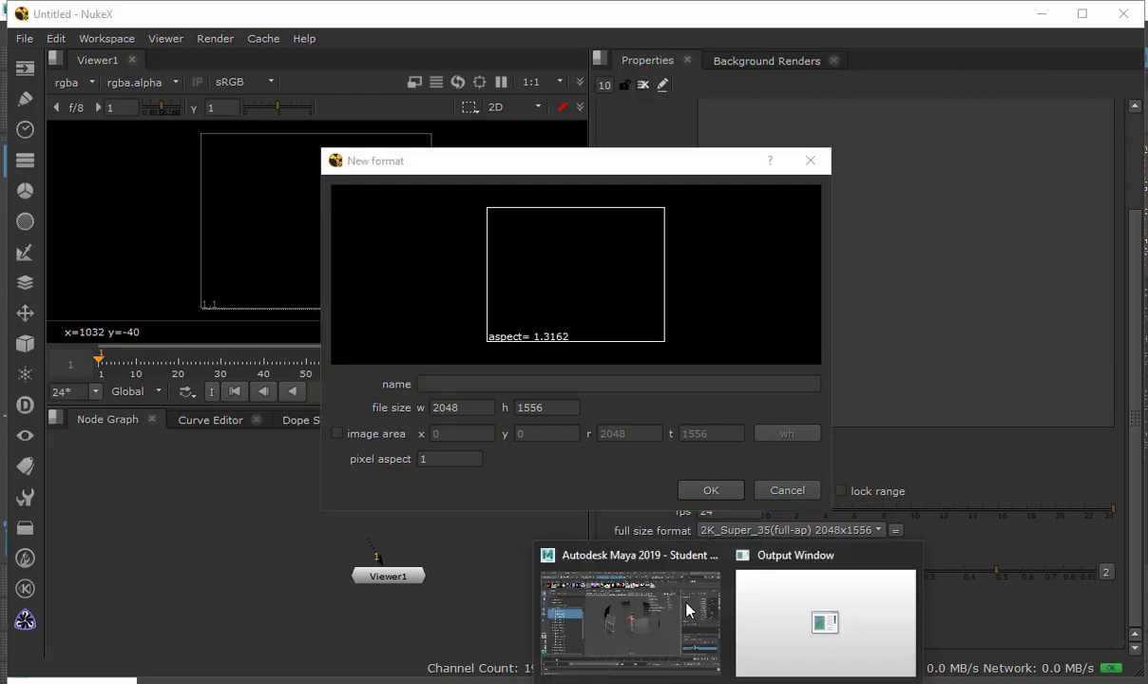
Switch to Maya and look up the image width and height in the render settings
click(633, 566)
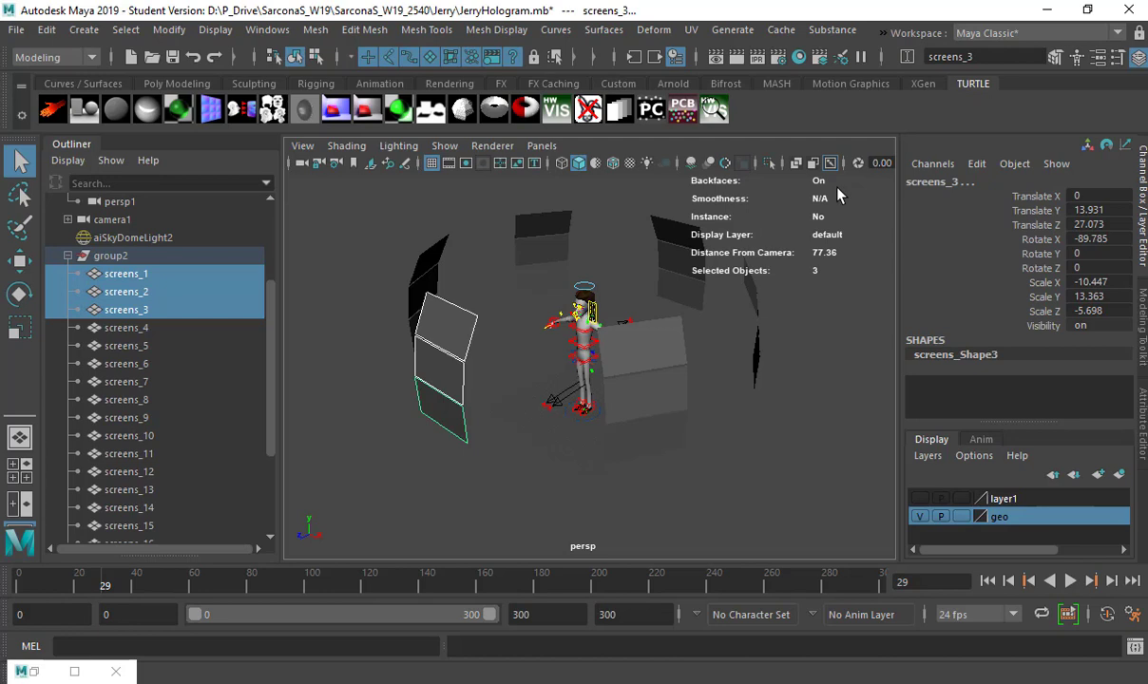
click(779, 58)
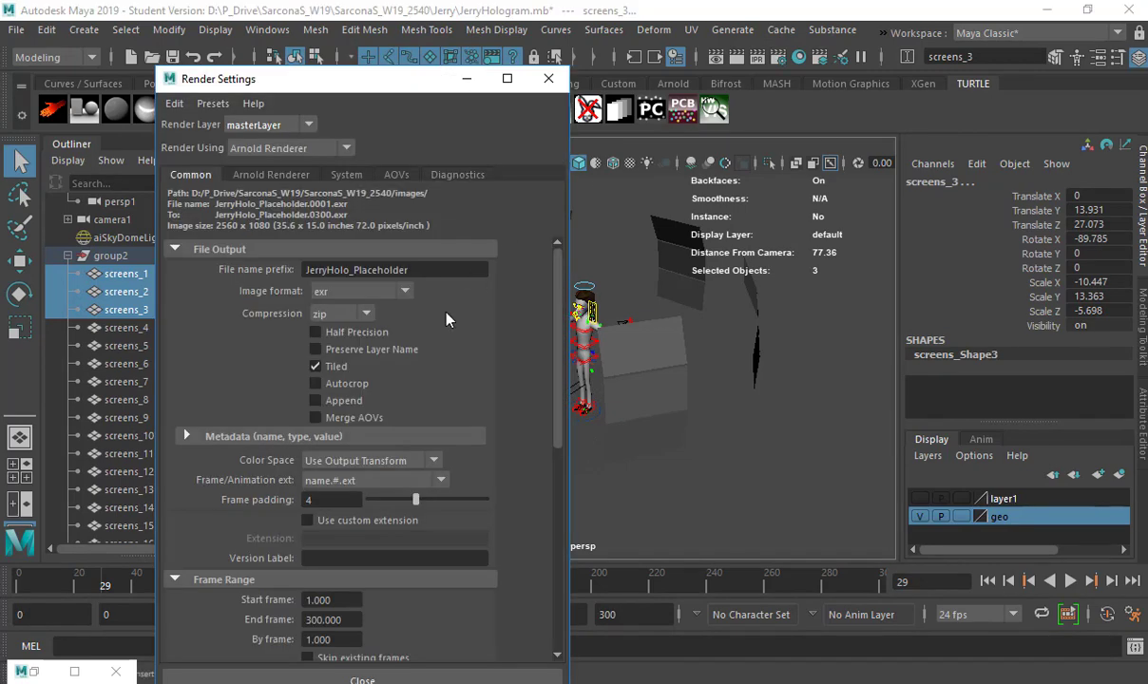
scroll(370, 393, down, 8)
double_click(319, 484)
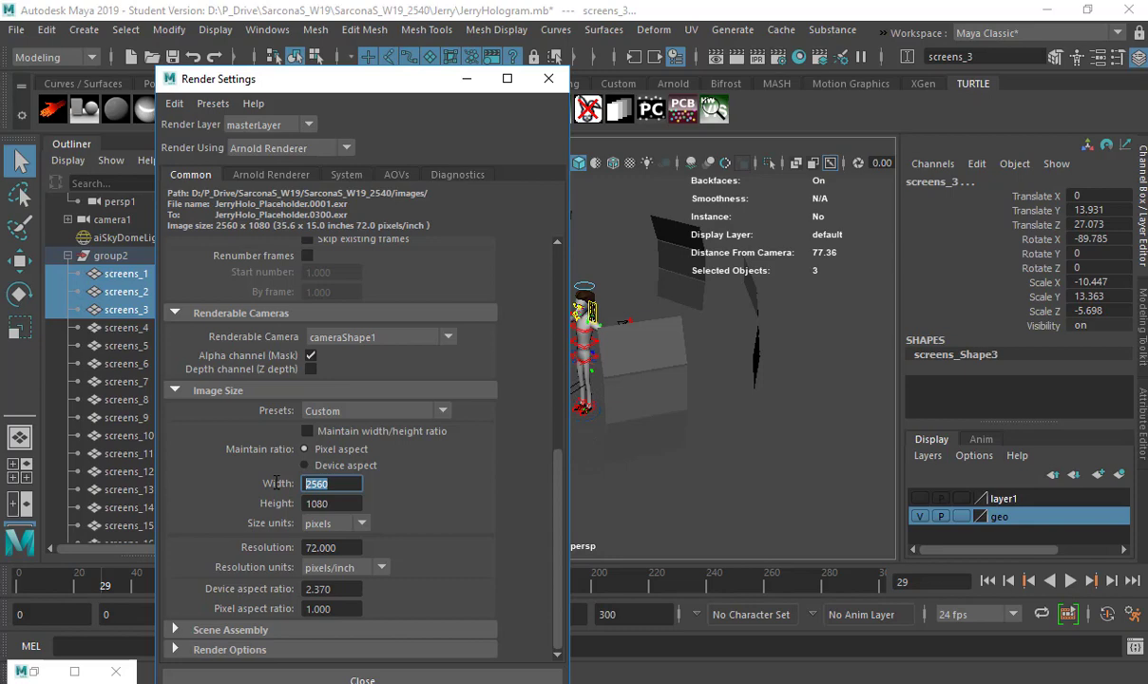
Back in Nuke's New format dialog, create a format named 2560x1080 with width 2560 and height 1080
key(alt+Tab)
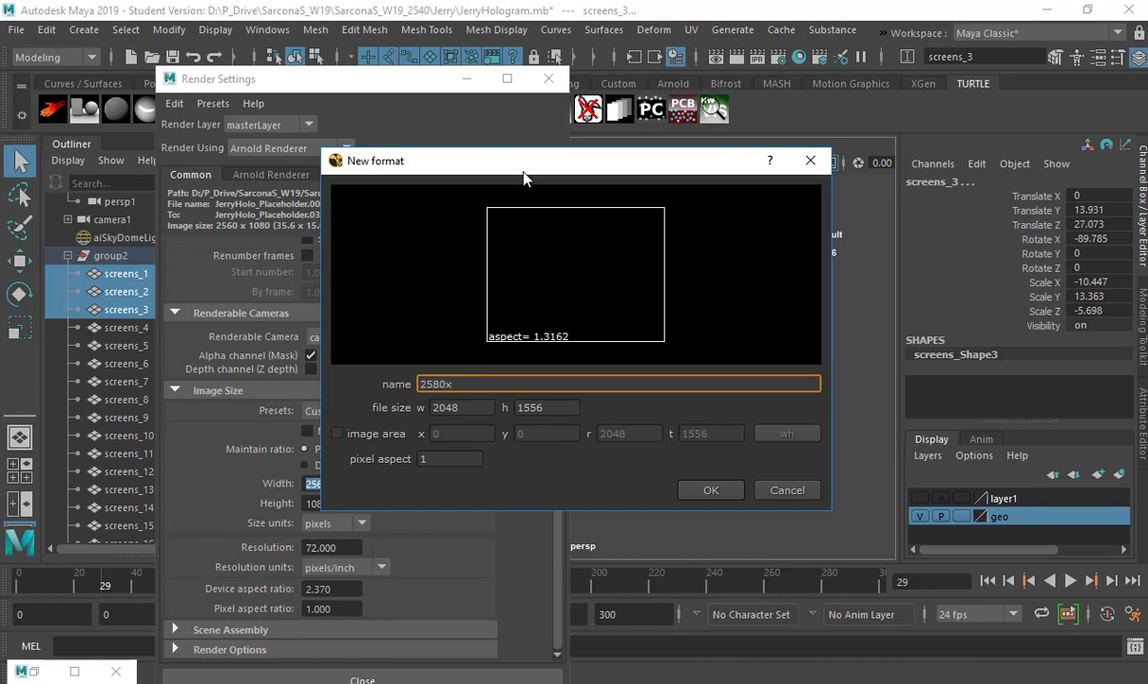
drag(525, 172, 623, 160)
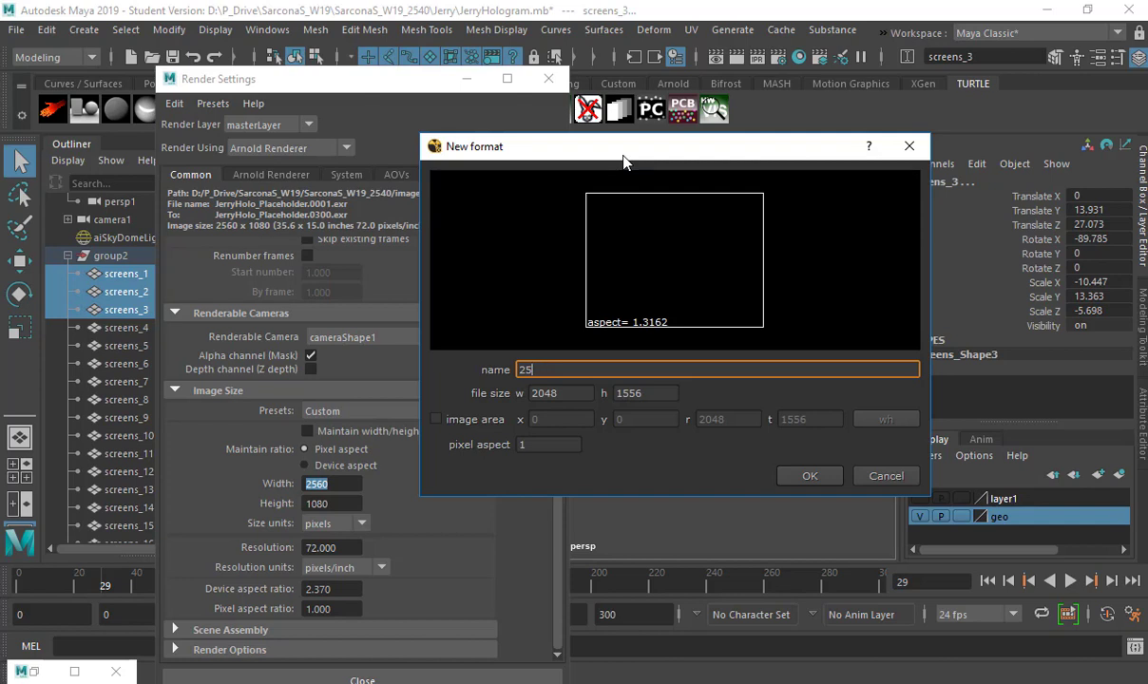
text(80)
key(Tab)
text(2560)
key(Tab)
text(2080)
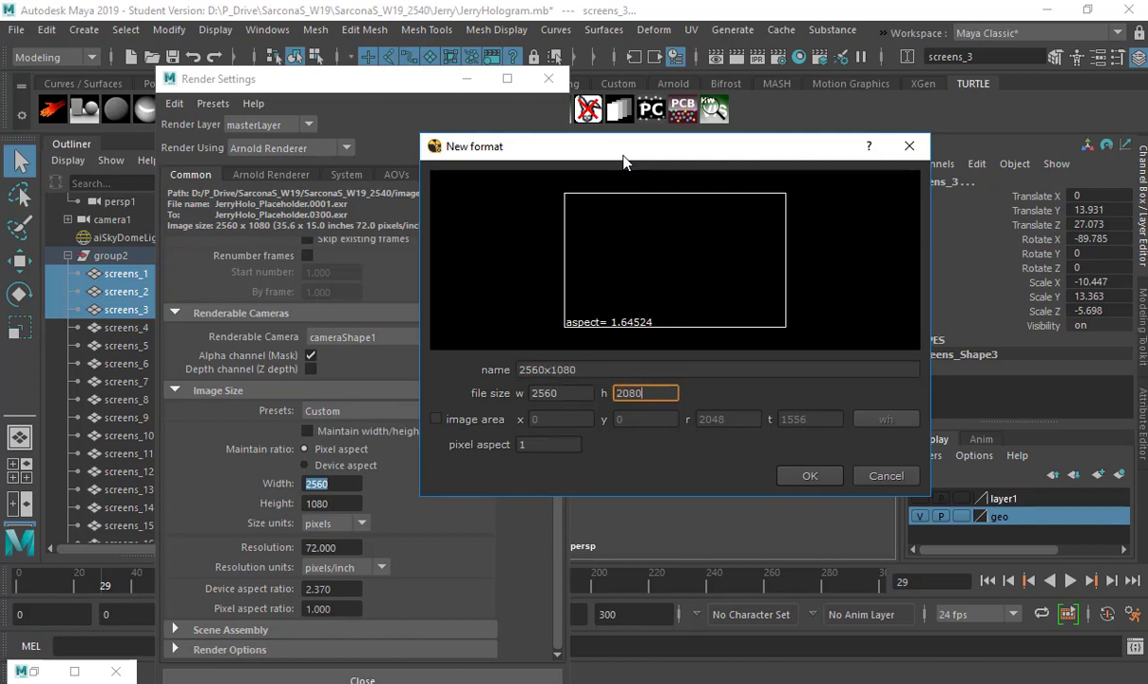
key(Tab)
key(shift+Tab)
text(1080)
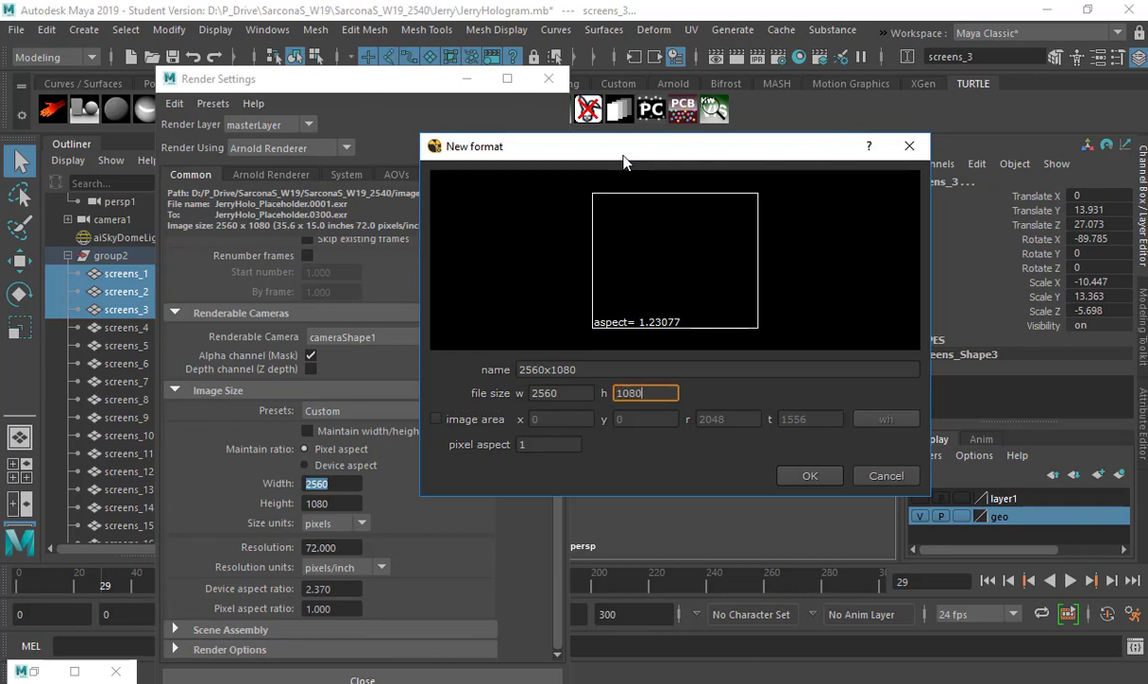
key(Tab)
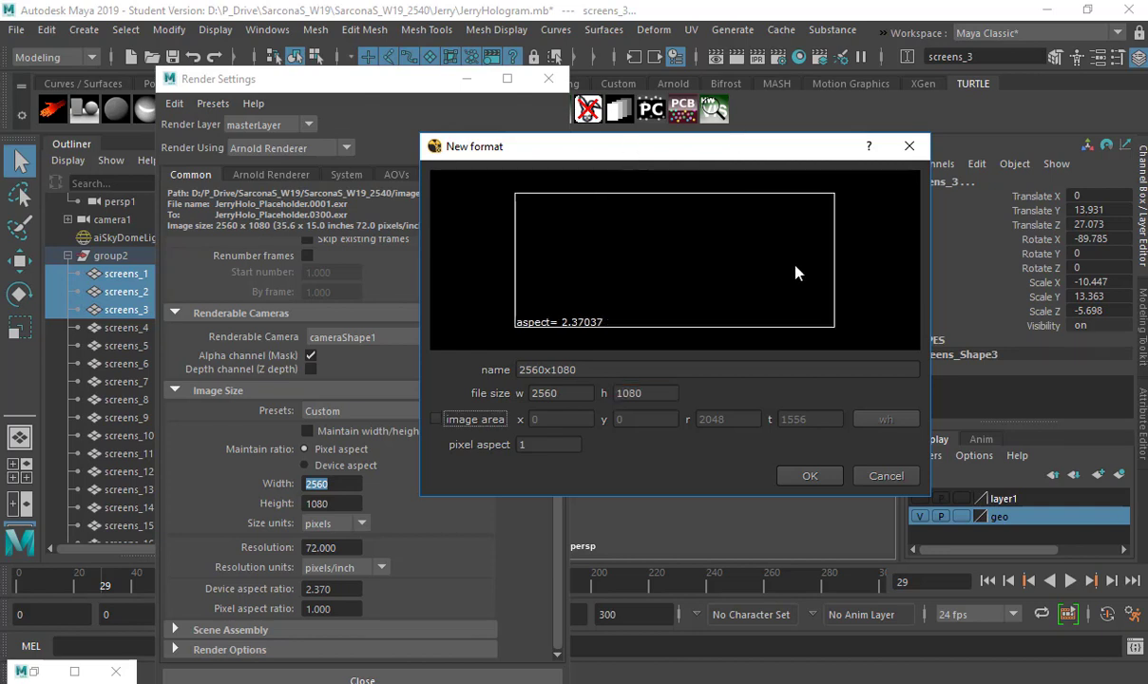
click(808, 475)
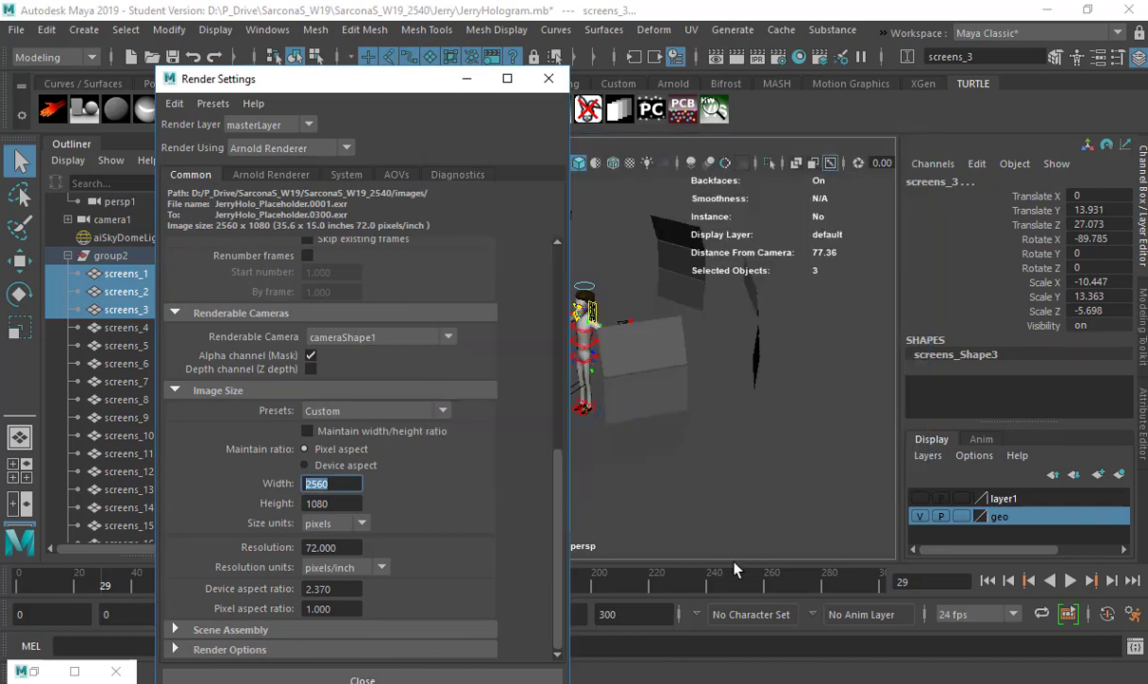
Return to the untitled Nuke comp and set the project frame rate to 30 fps
mouse_move(846, 570)
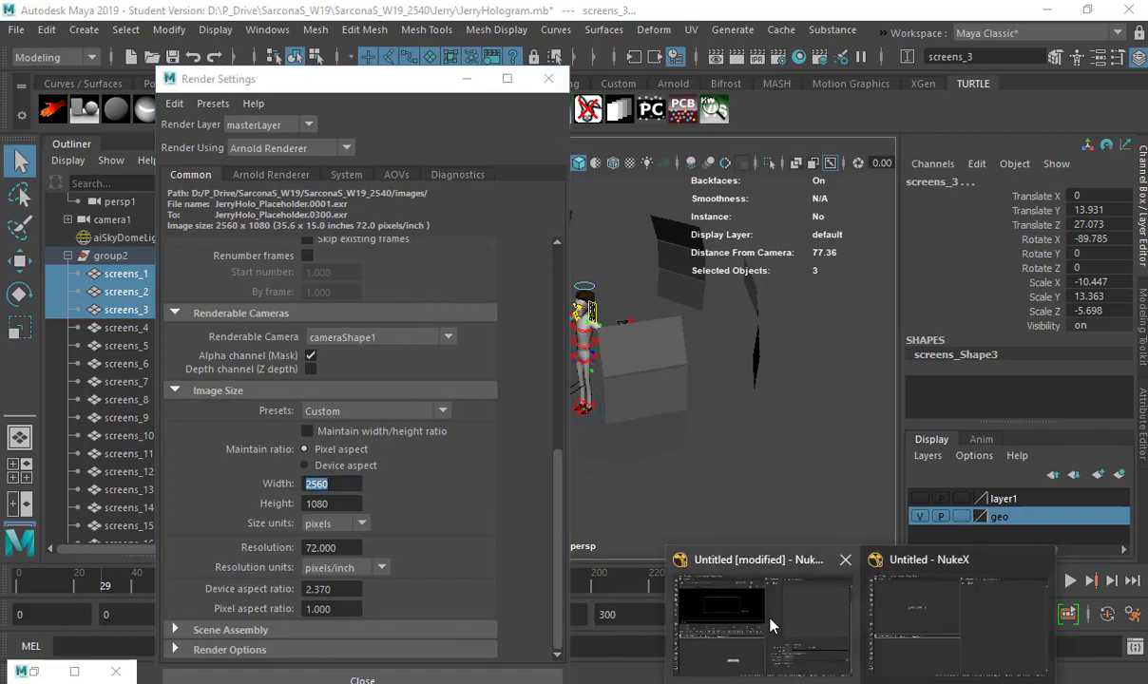
click(791, 579)
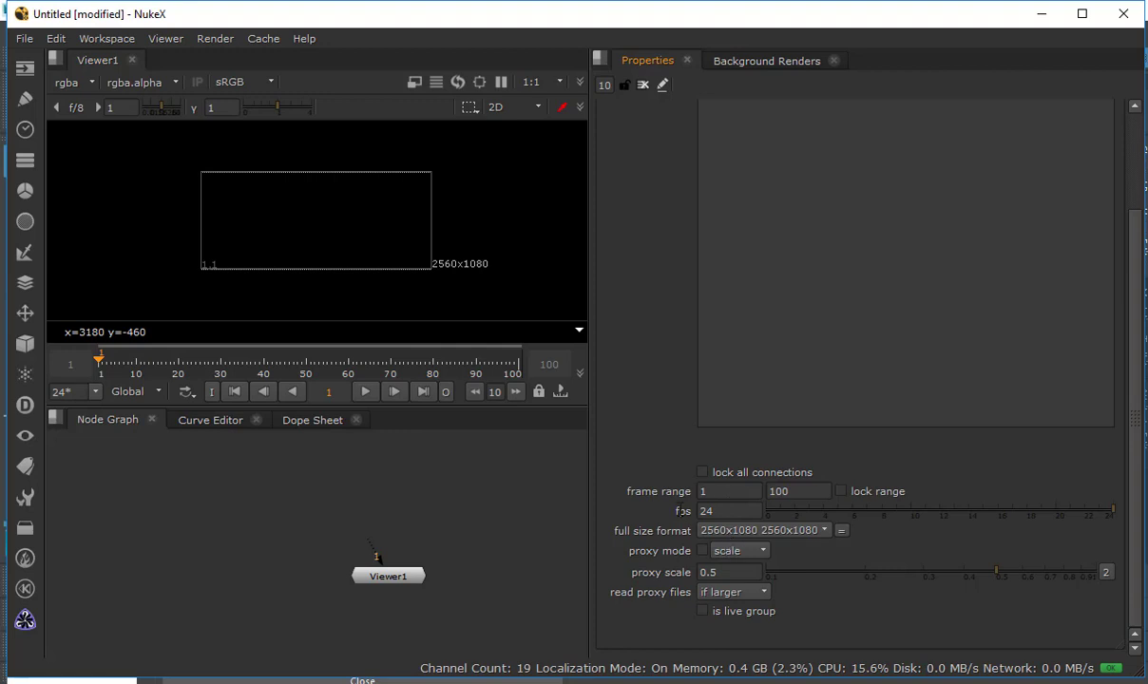
click(727, 511)
text(30)
key(Return)
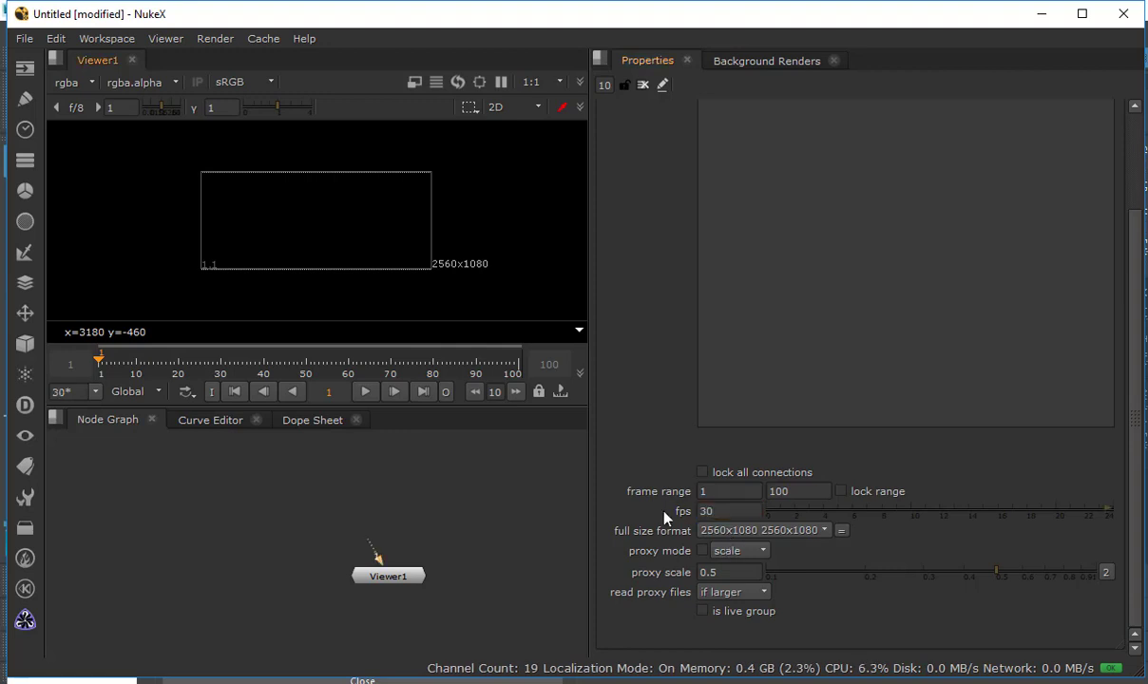
Set the project's last frame to 300 in the frame range
click(779, 492)
text(300)
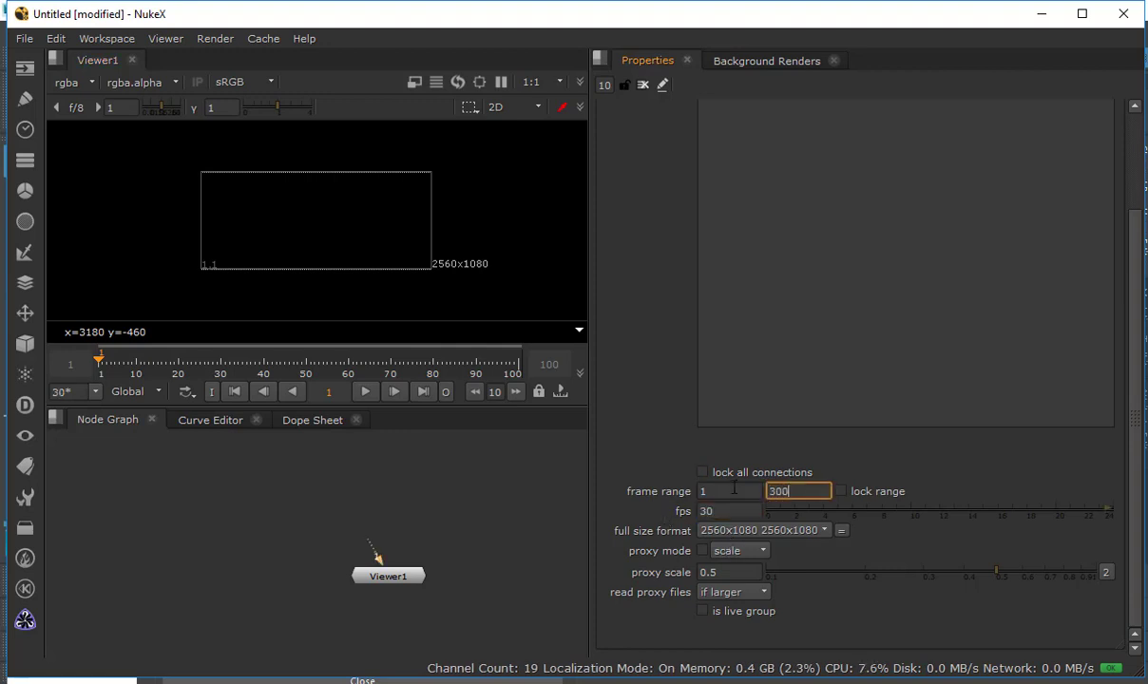
key(Return)
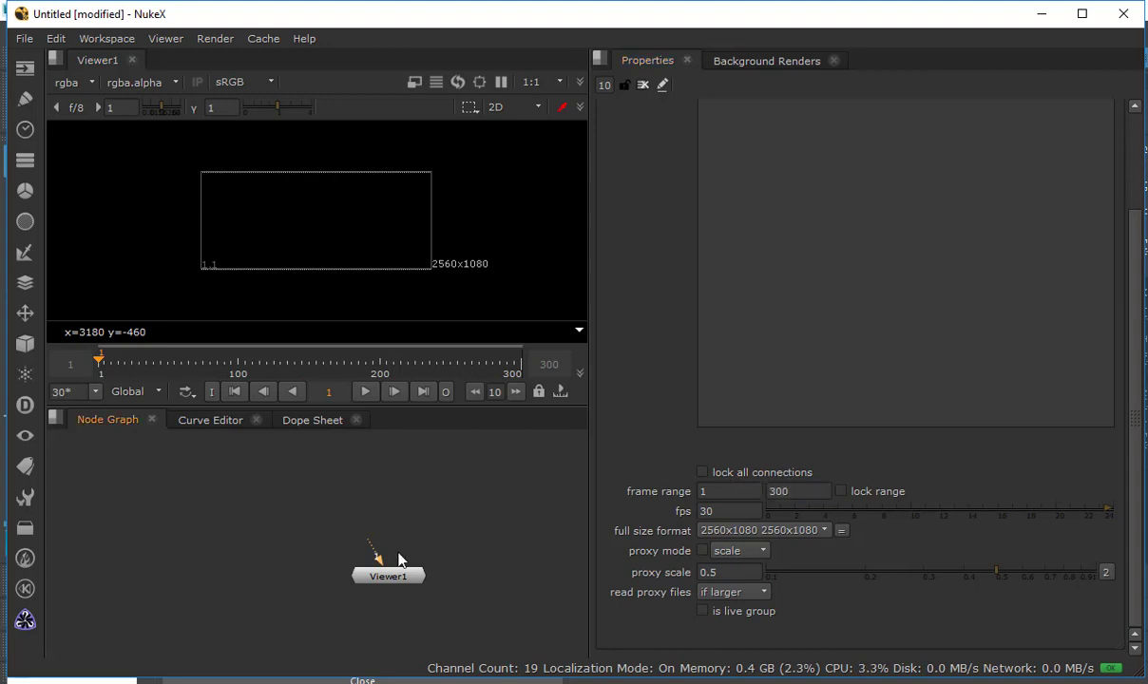
drag(398, 557, 335, 640)
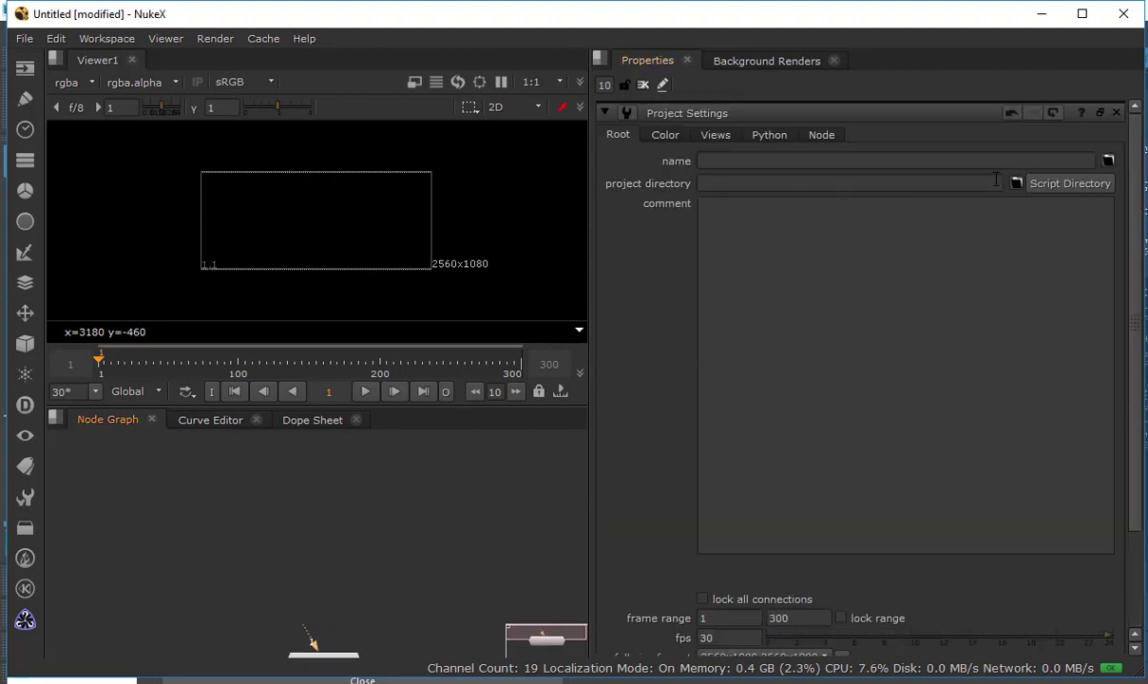
Create a folder named Sarcona_3DIntegration inside Sarcona_W19_2560 and choose it as the project directory
click(1016, 183)
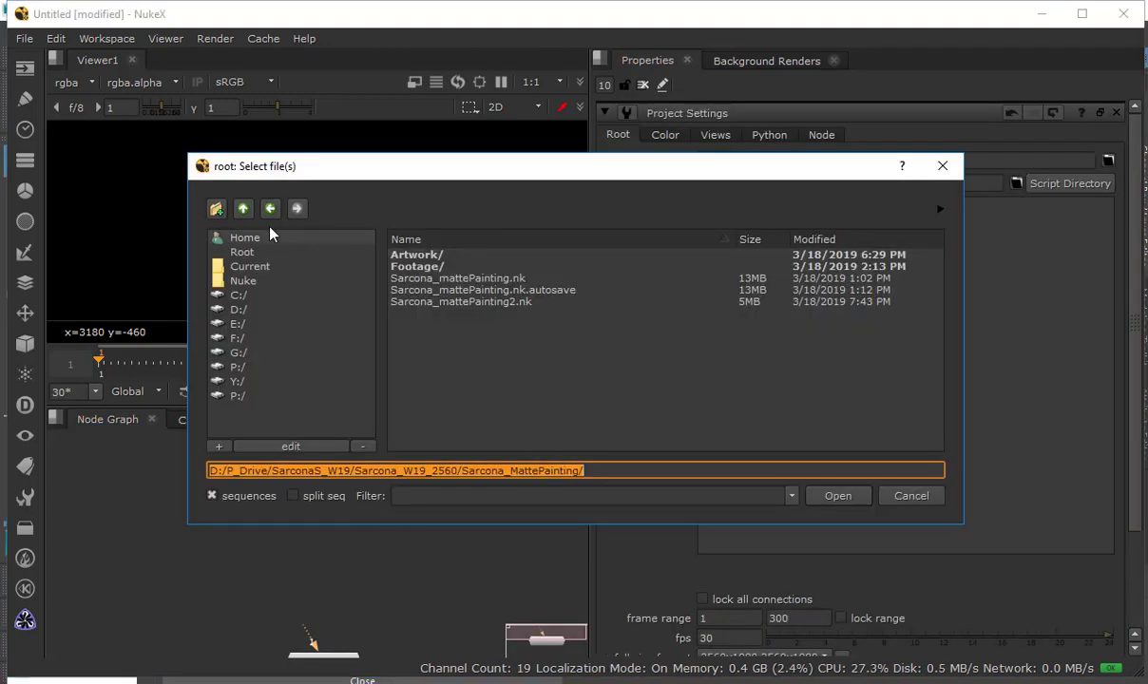
click(242, 208)
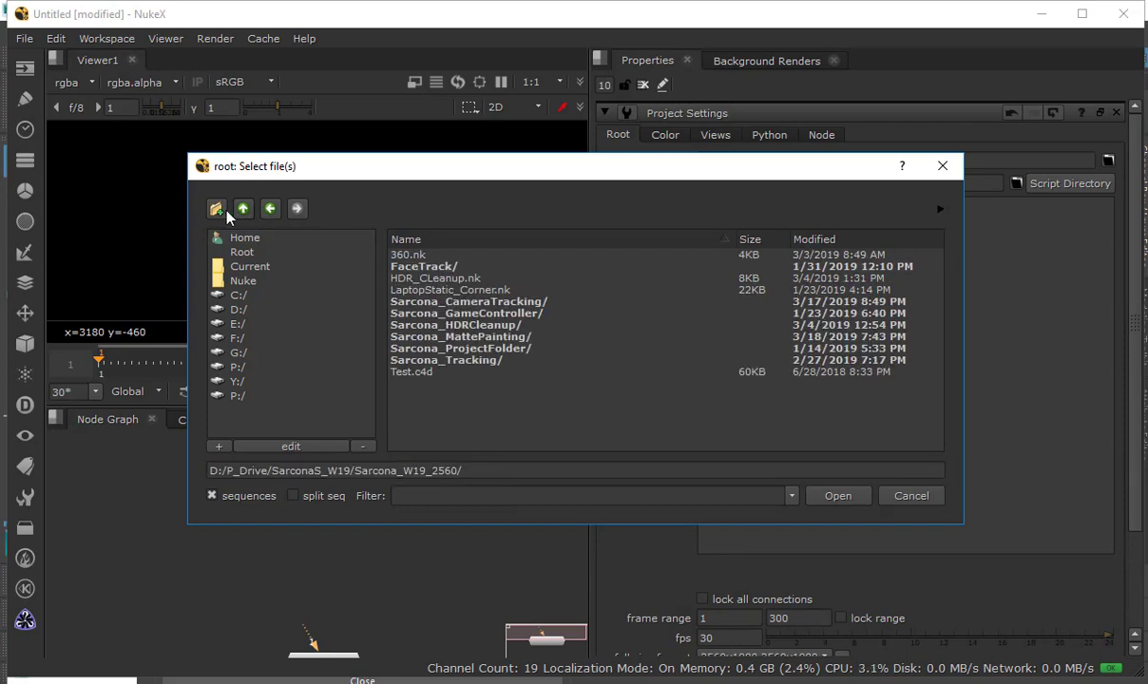
click(217, 210)
text(Sarcona_)
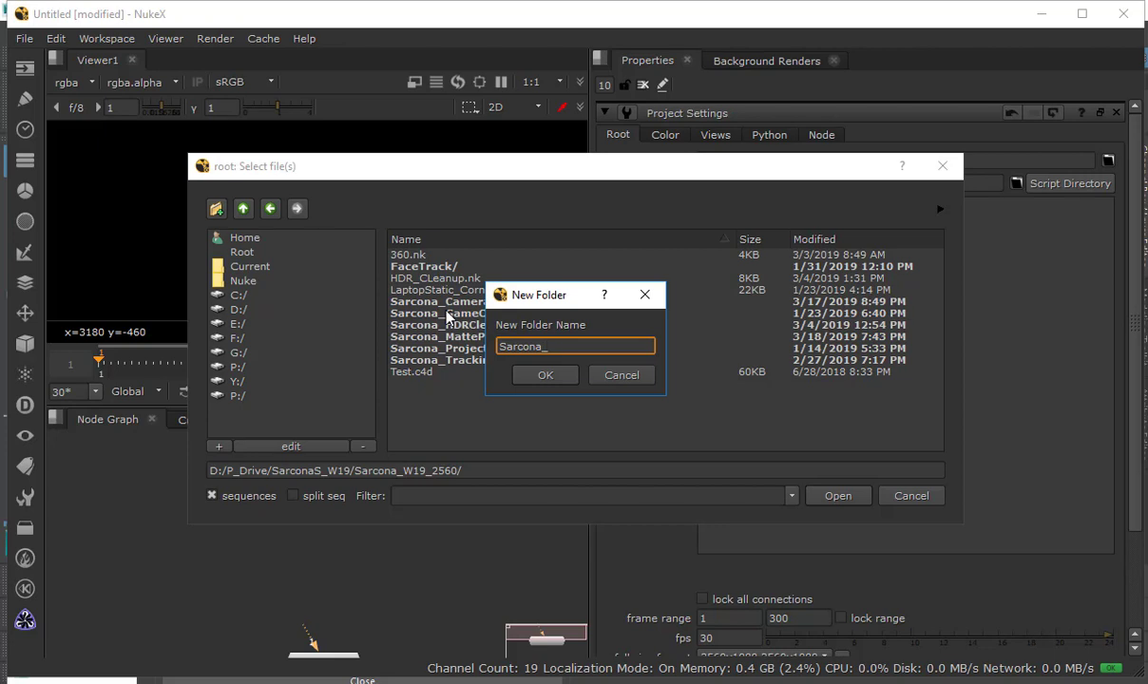
text(3DIntegration)
key(Return)
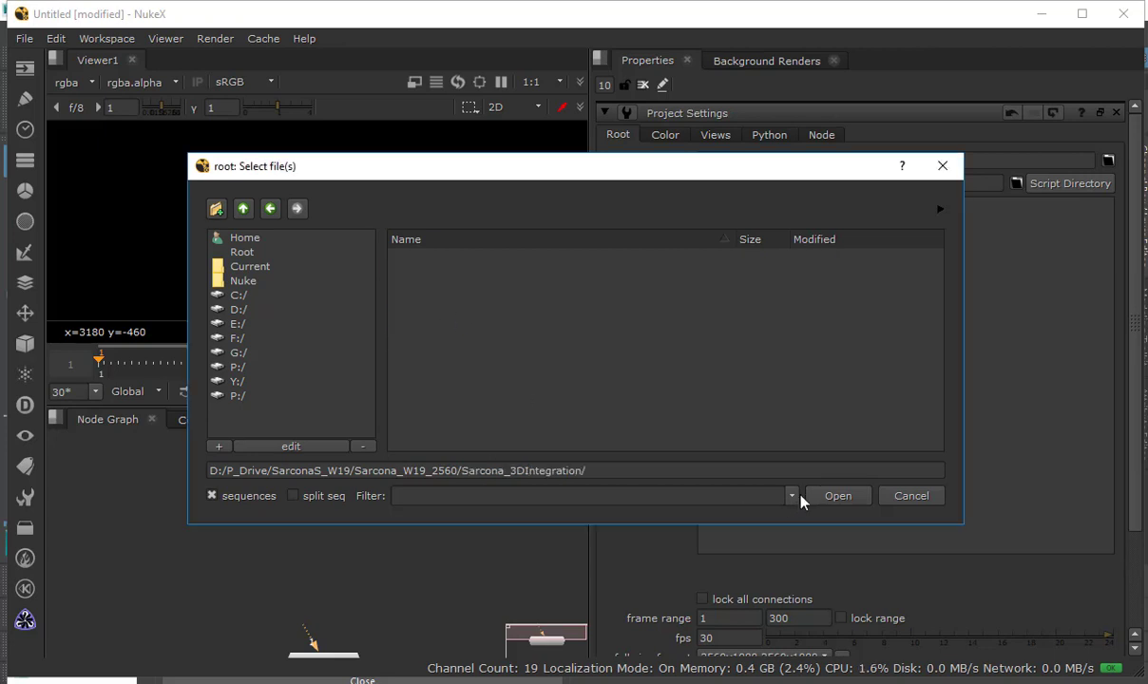
click(829, 495)
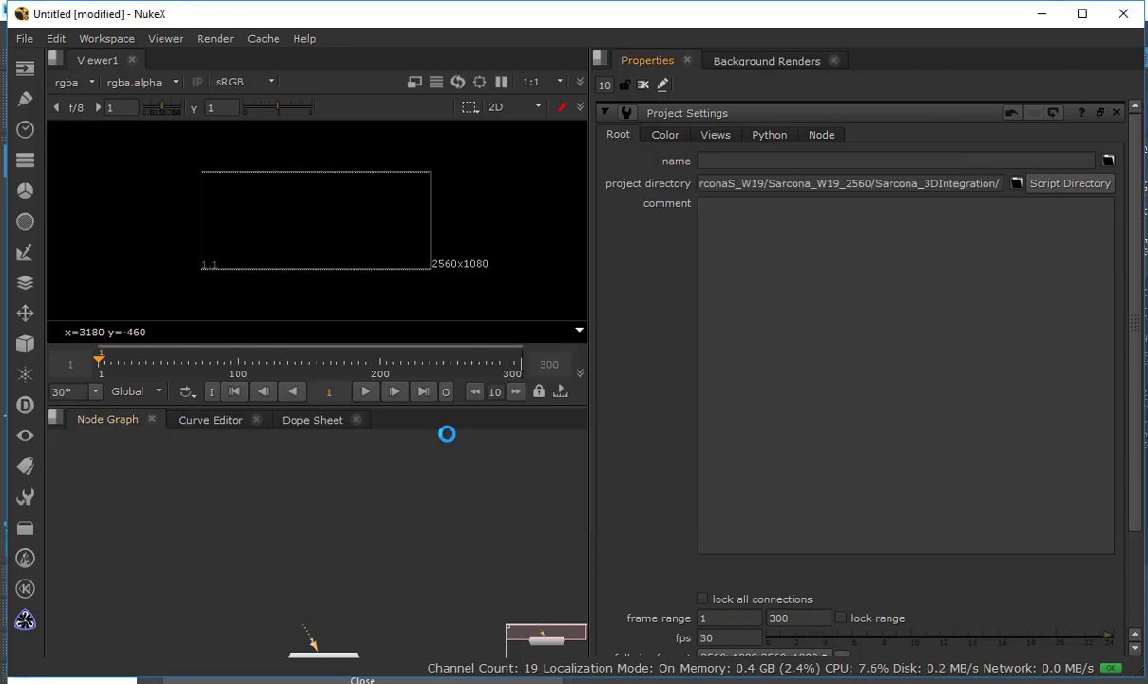
Save the script as Sarcona3DInt in D:/P_Drive/SarconaS_W19/Sarcona_W19_2560/Sarcona_3DIntegration
key(ctrl+s)
click(244, 209)
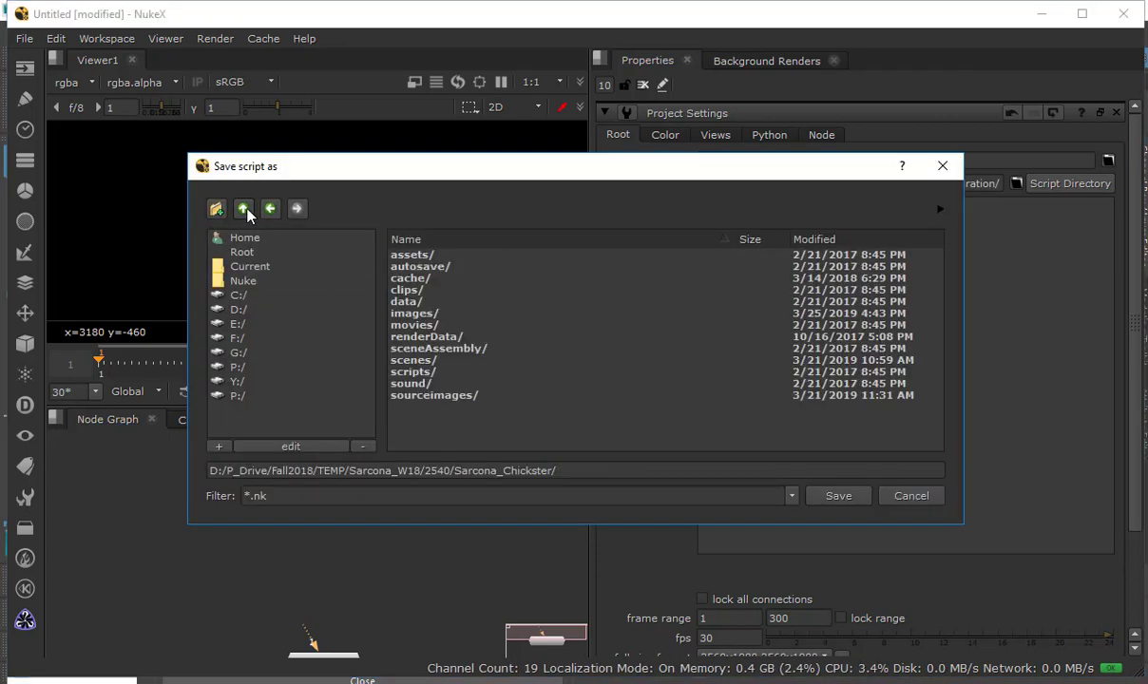
click(243, 209)
click(243, 209)
click(243, 209)
click(243, 209)
click(243, 209)
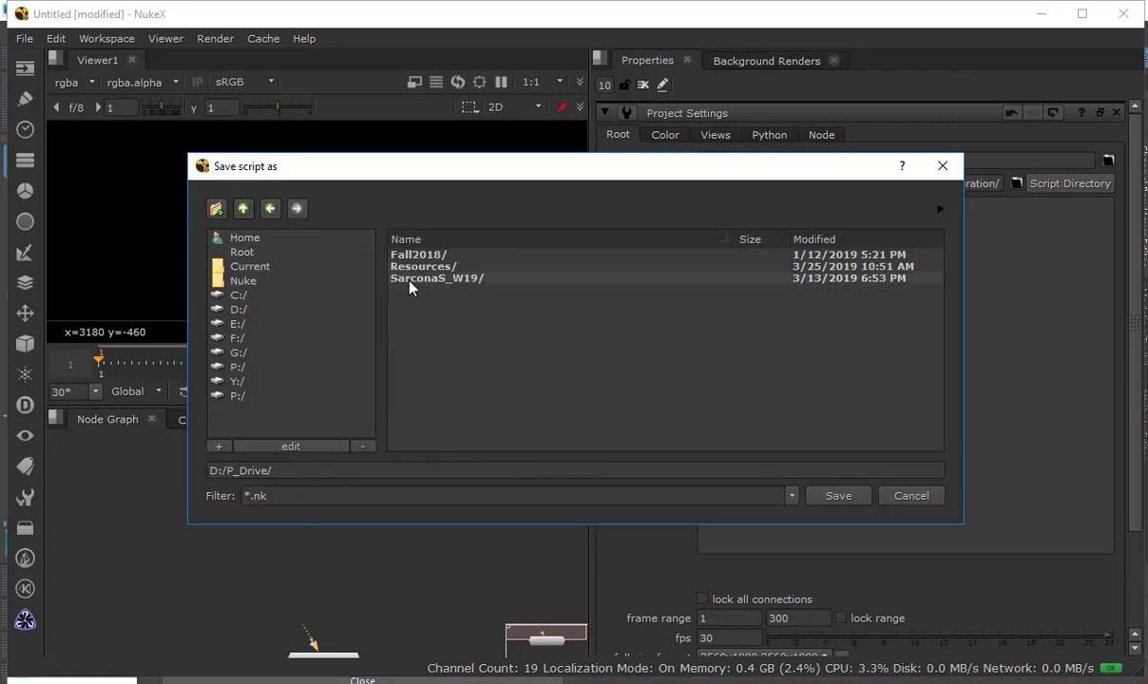
double_click(411, 280)
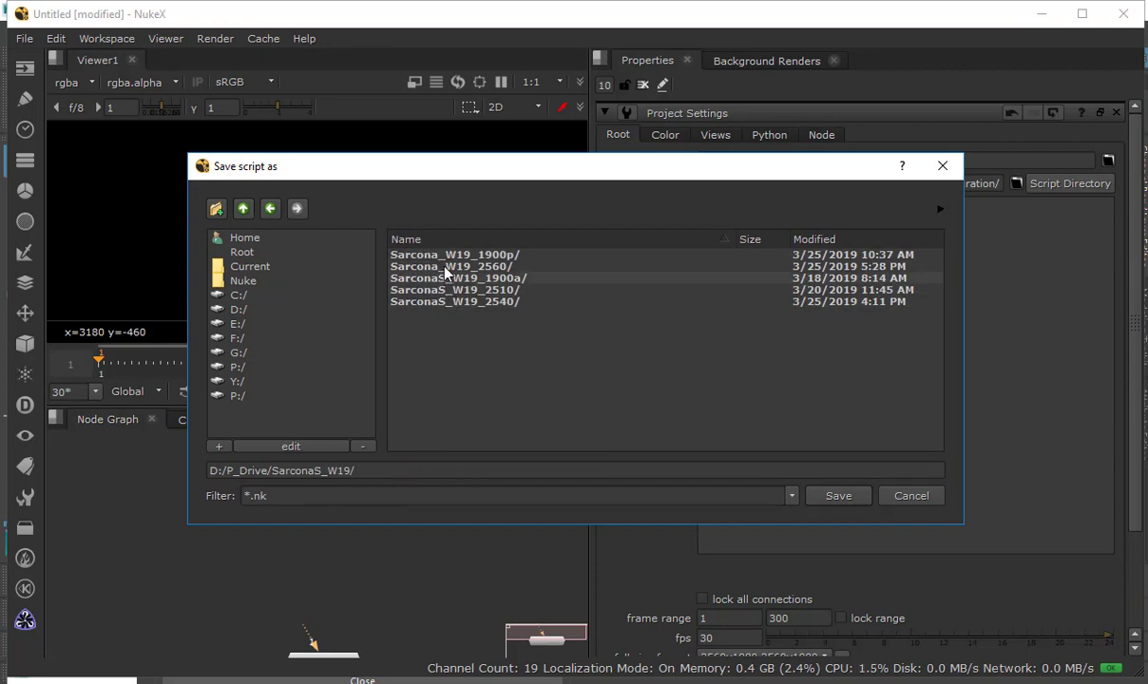
double_click(446, 268)
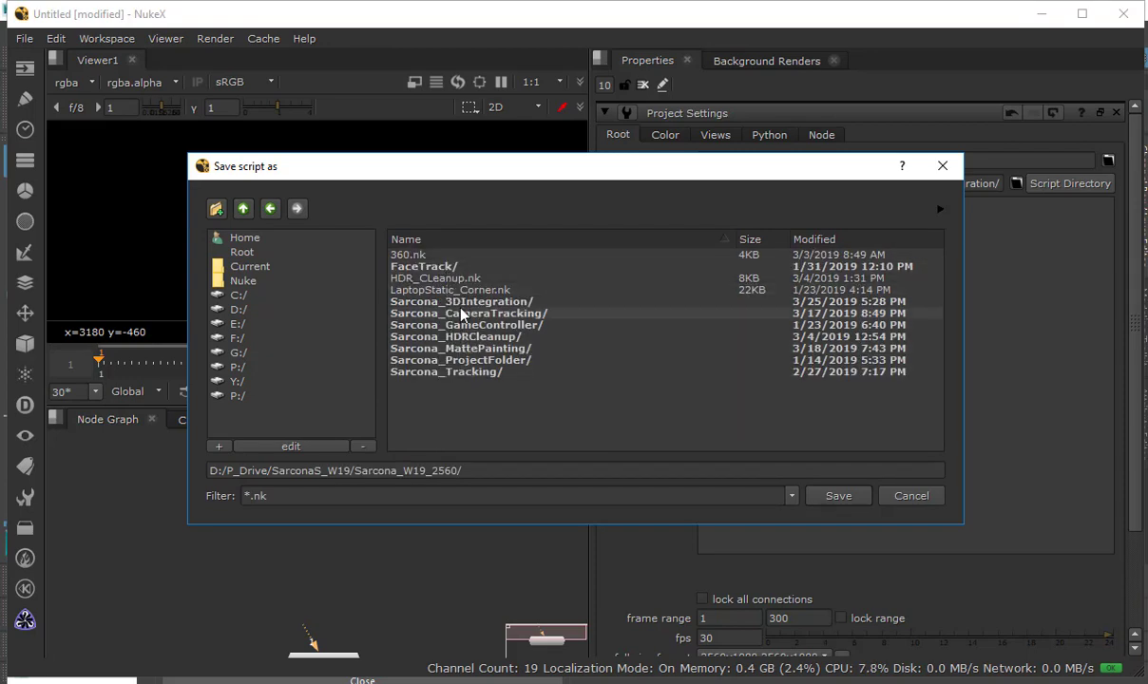
double_click(437, 301)
click(691, 470)
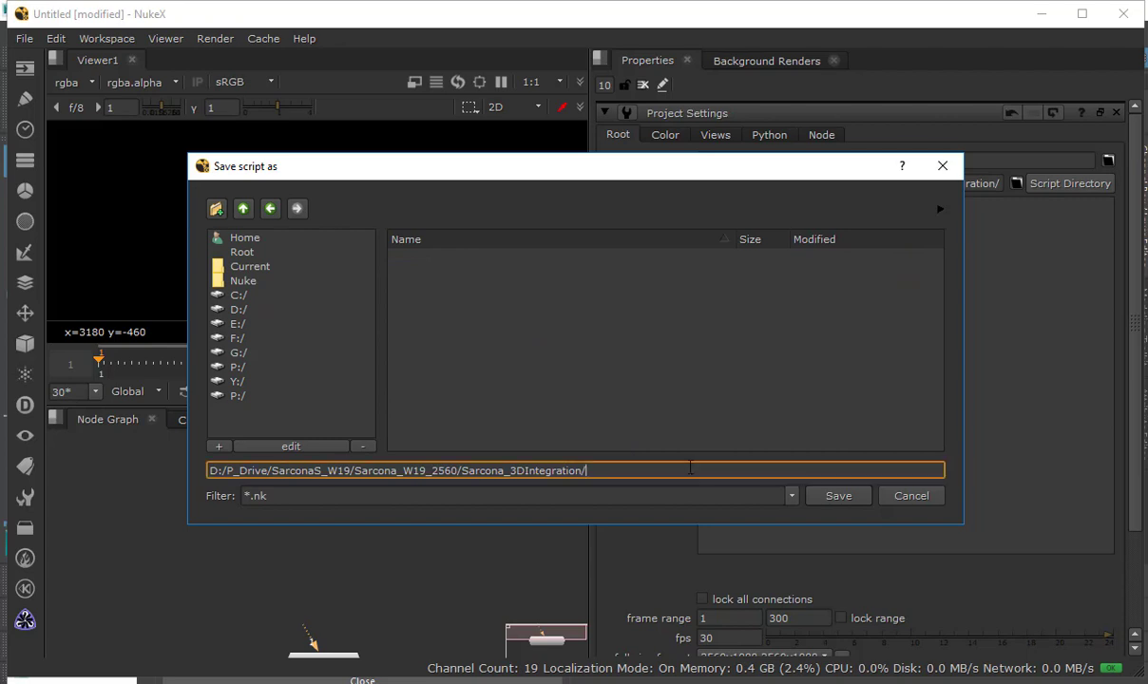
text(Sarcona3DInt.nk)
key(Return)
key(f)
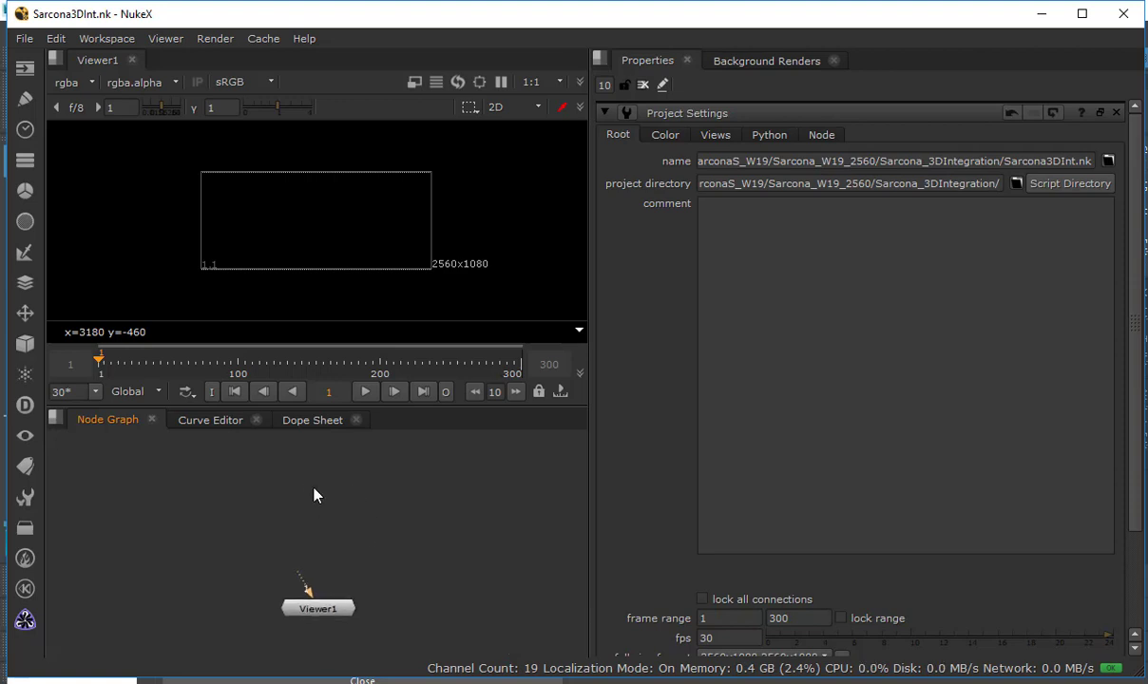
Start reading in a file, then copy the path of the JerrryPlaceholder folder inside JerryHologram from File Explorer and return to Nuke
key(r)
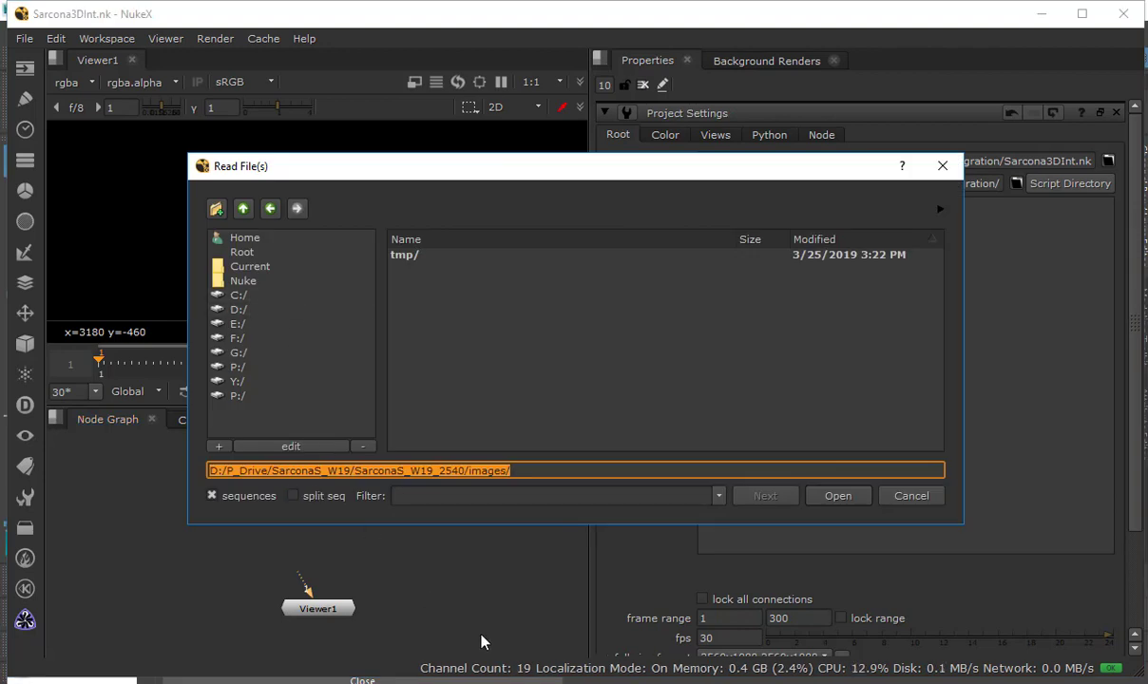
click(419, 683)
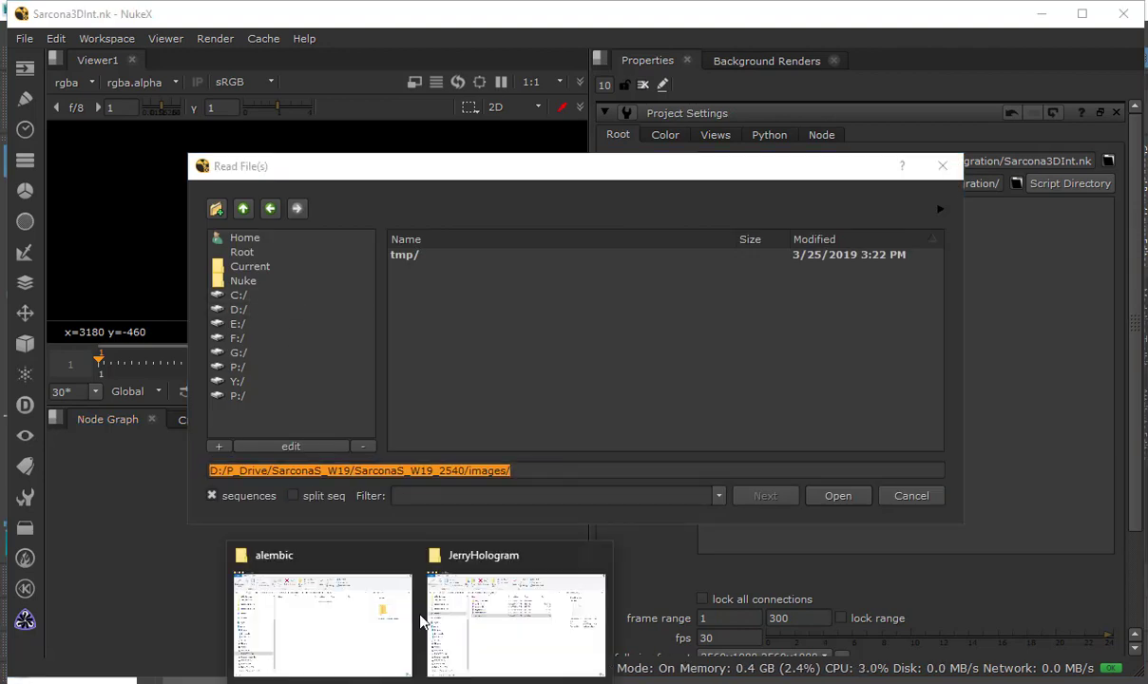
click(482, 619)
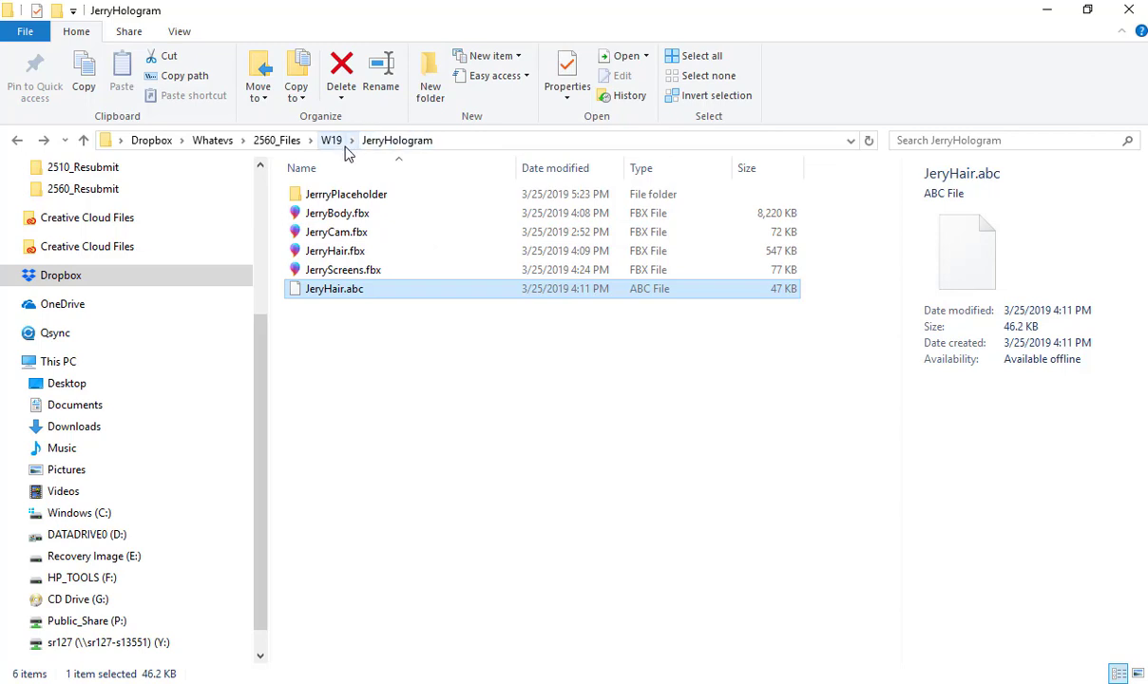
double_click(346, 195)
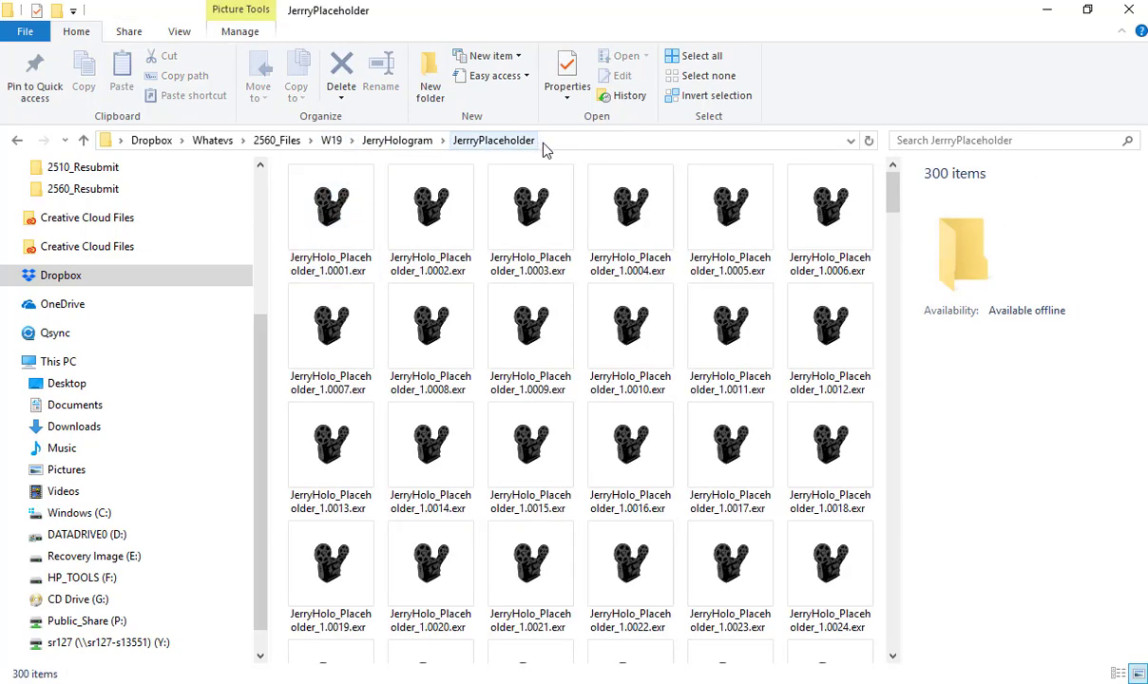
click(573, 143)
key(ctrl+c)
key(alt+Tab)
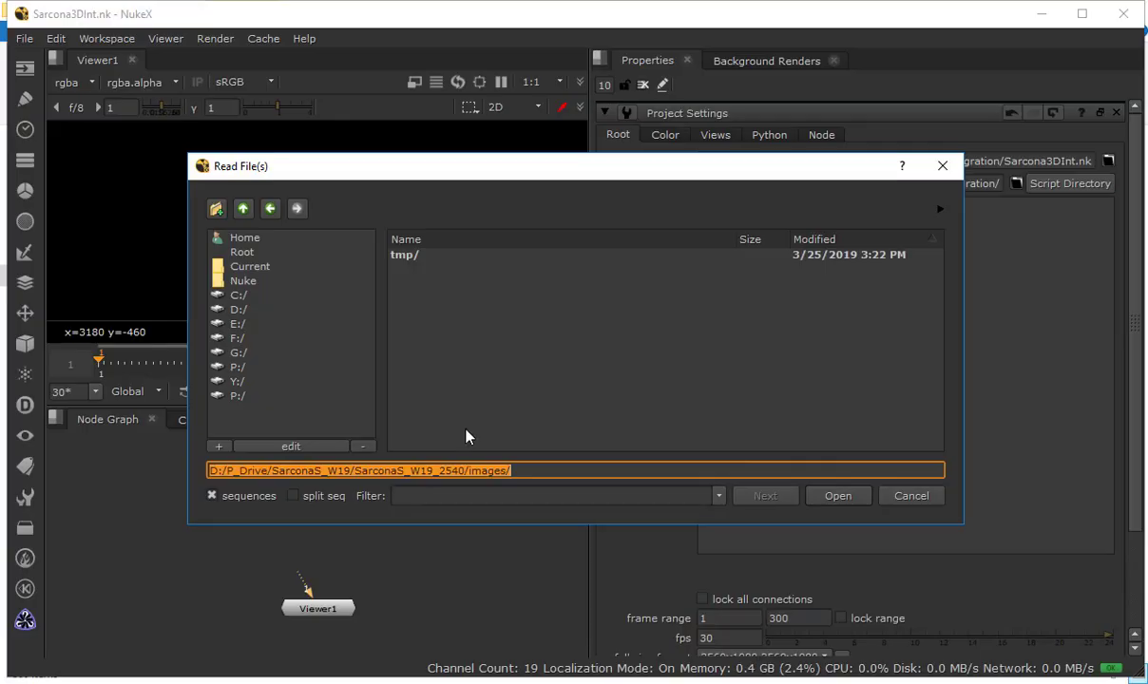
Load the JerryHolo_Placeholder_1.####.exr 1-300 sequence from the copied folder path and show it in the viewer
key(ctrl+v)
double_click(461, 257)
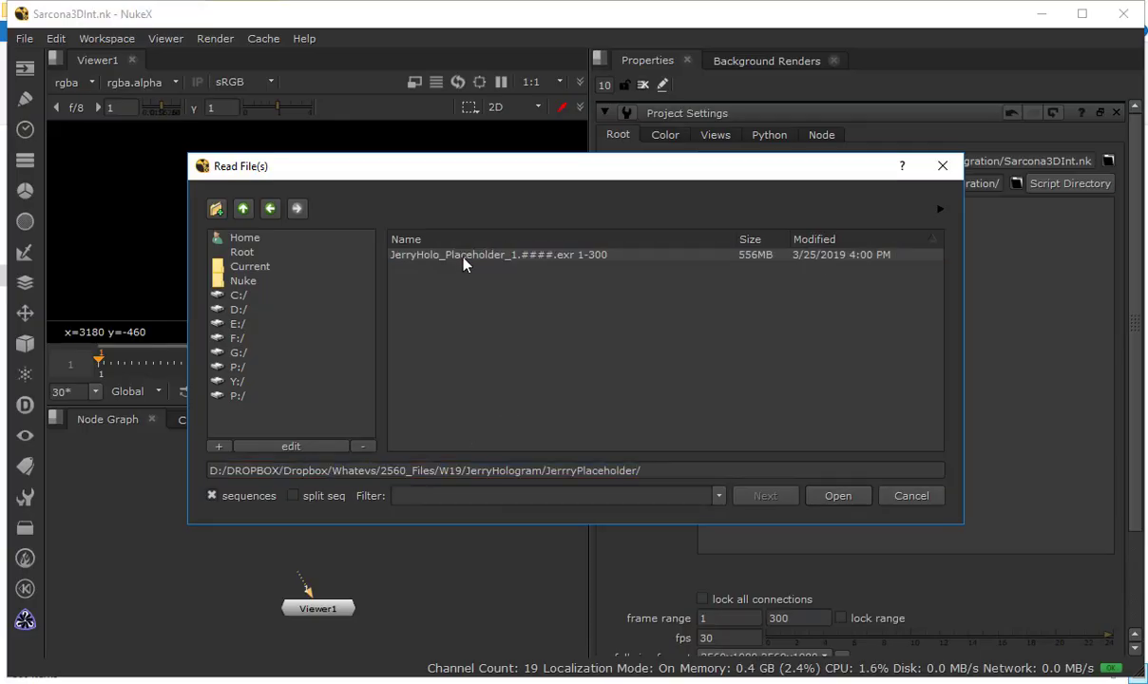
double_click(461, 257)
drag(343, 502, 341, 502)
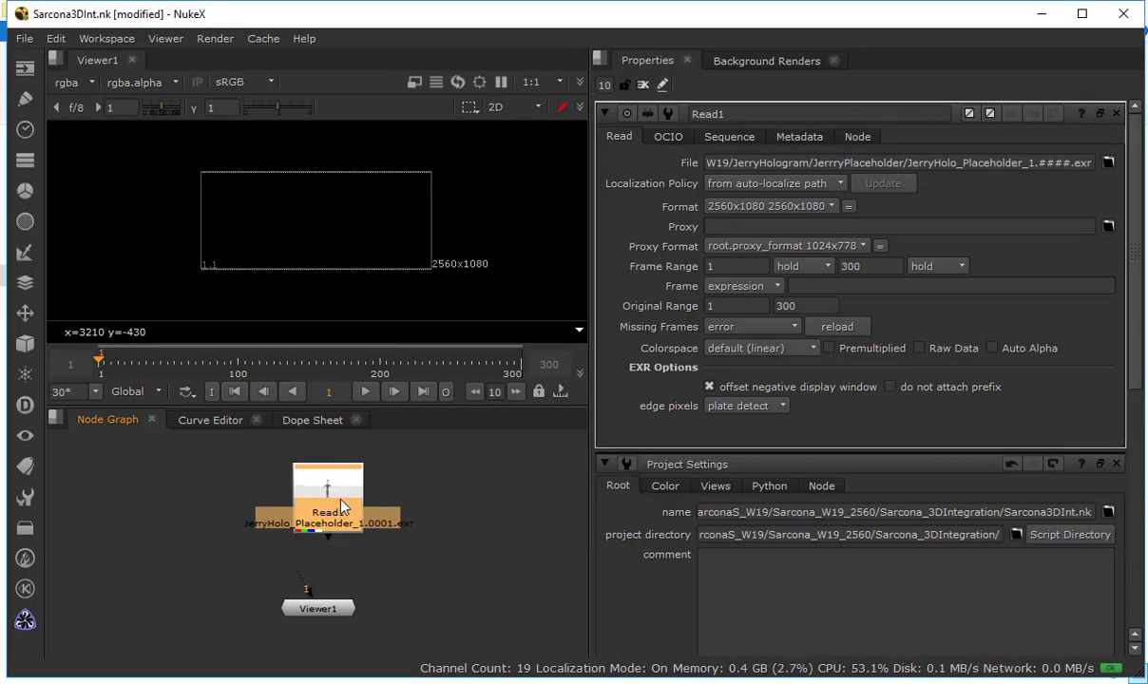
key(1)
scroll(310, 259, up, 2)
scroll(310, 266, up, 1)
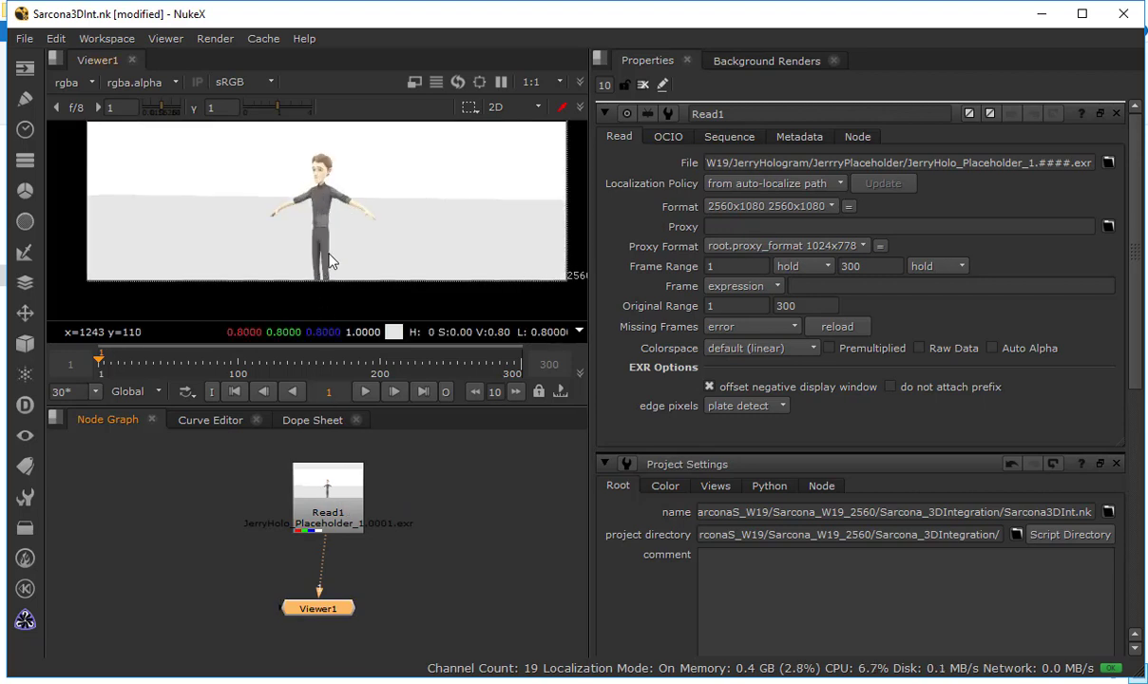
Play and scrub through the placeholder footage to review the camera move, and return to the first frame
click(366, 392)
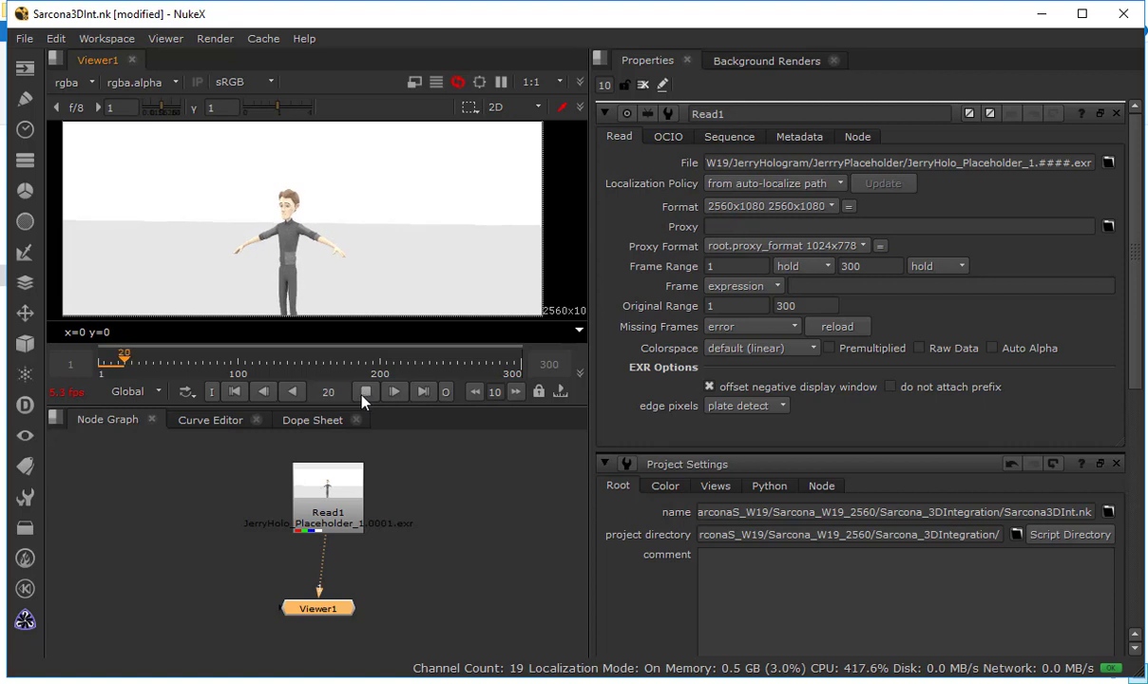
drag(207, 365, 514, 367)
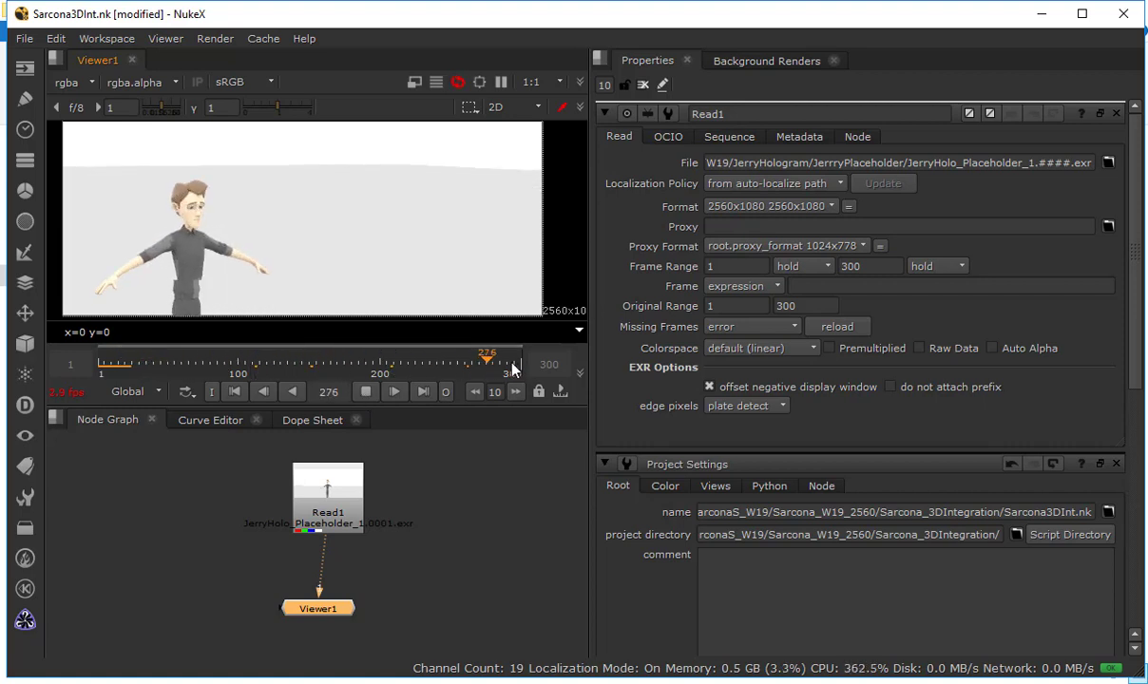
click(370, 393)
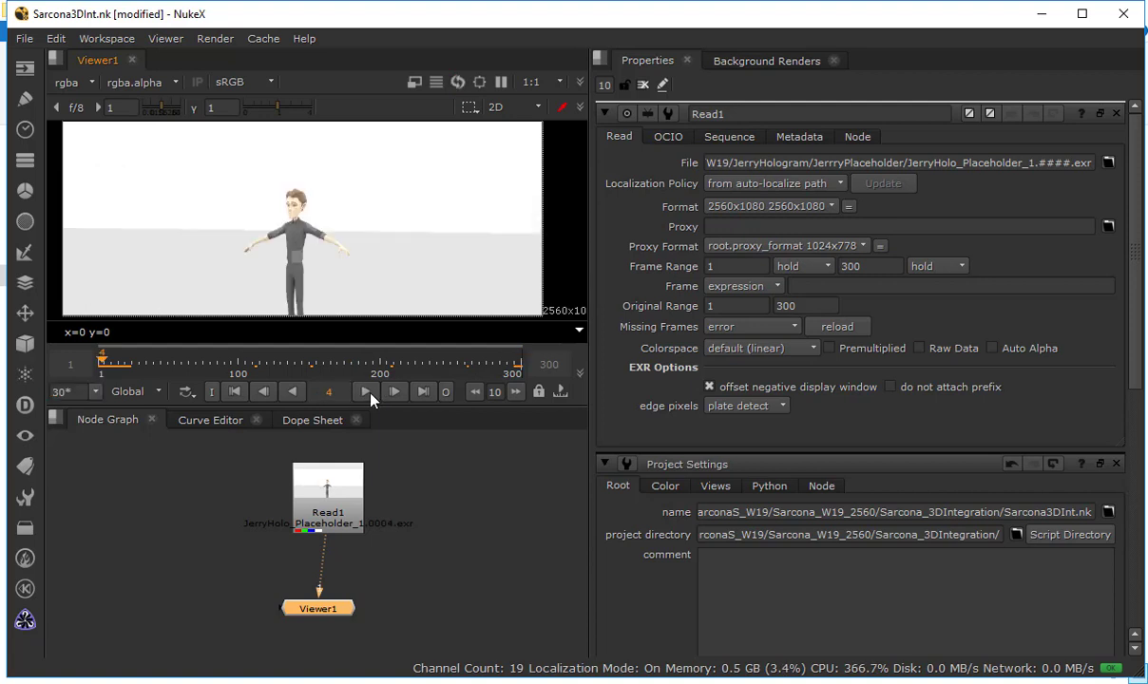
click(235, 393)
Move the placeholder Read node to the left of the Viewer node, leaving nothing selected in the node graph
click(487, 517)
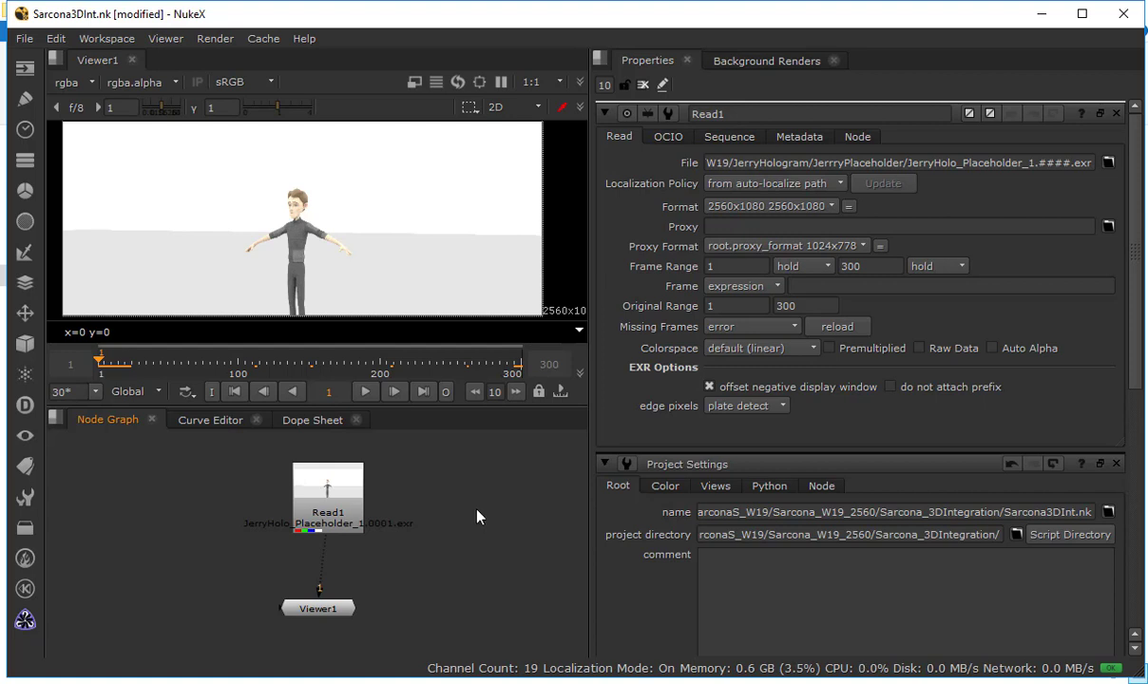
drag(321, 505, 141, 519)
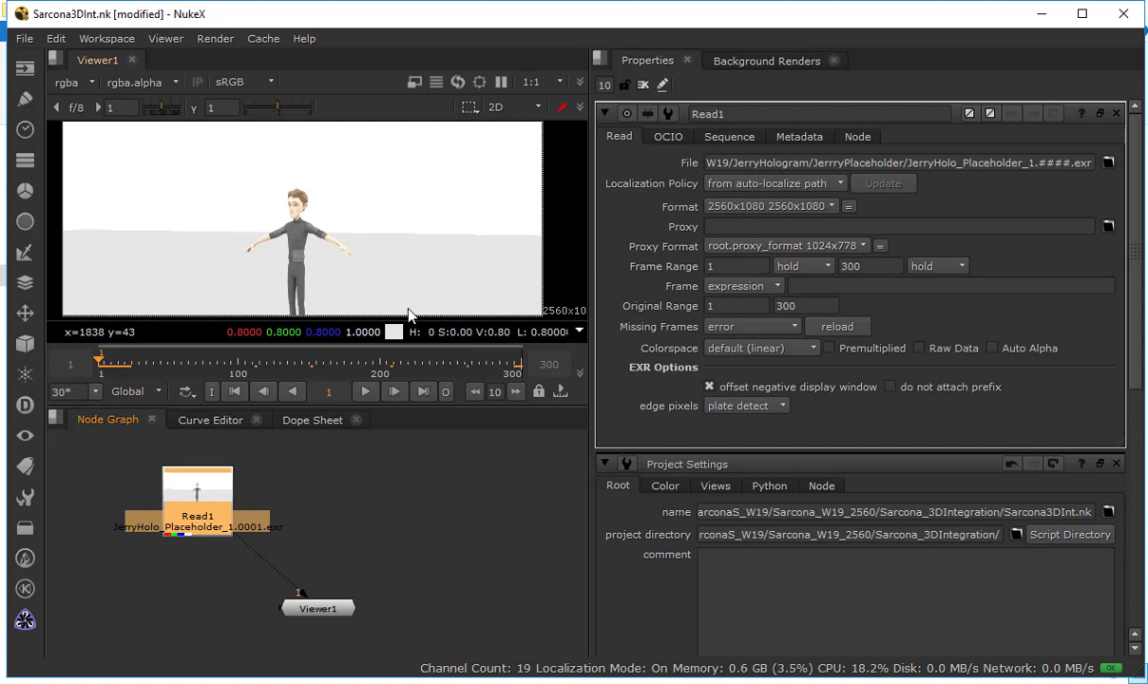
click(462, 504)
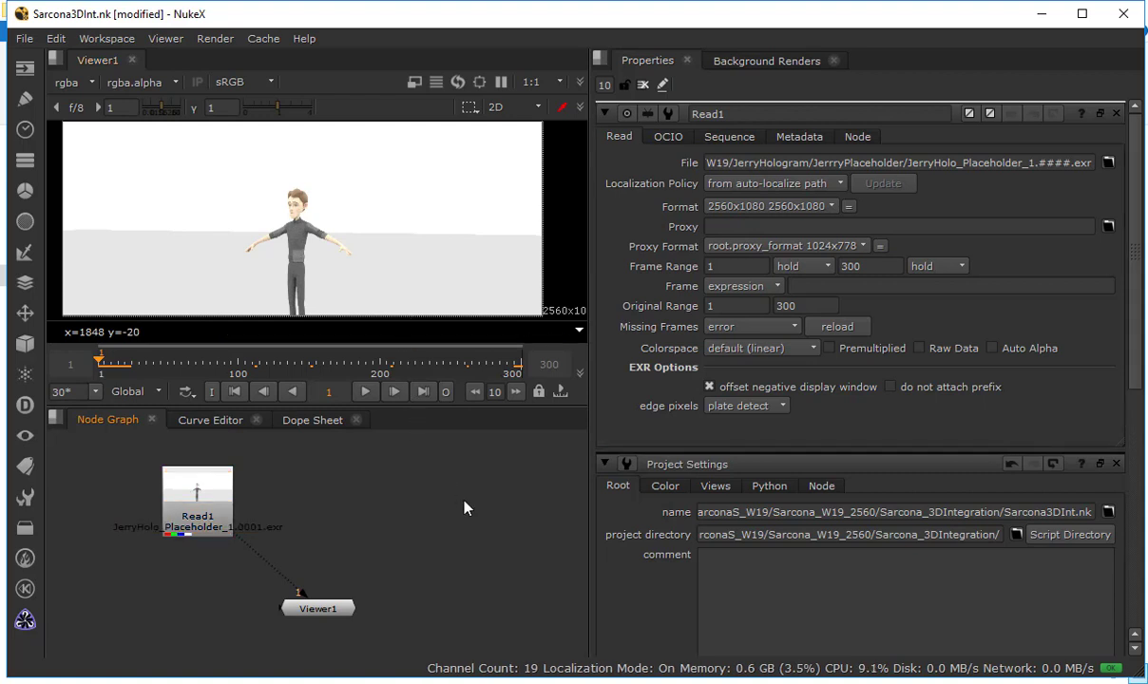
Switch to File Explorer and look through the FBX and ABC files in the JerryHologram folder
key(r)
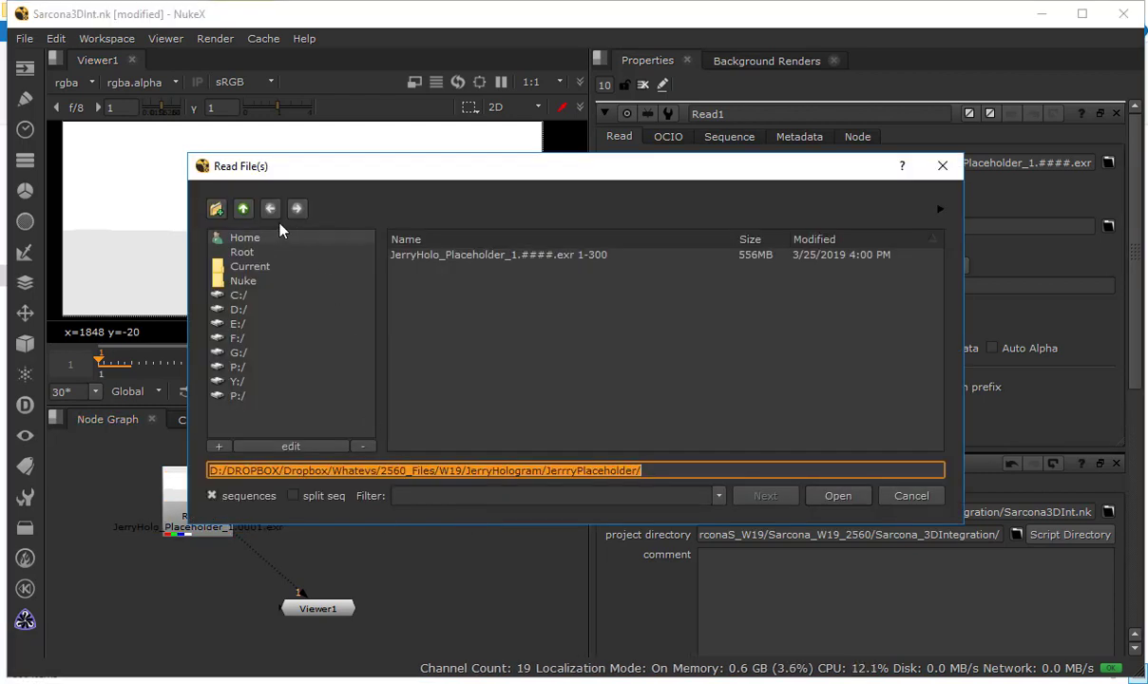
key(Escape)
key(alt+Tab)
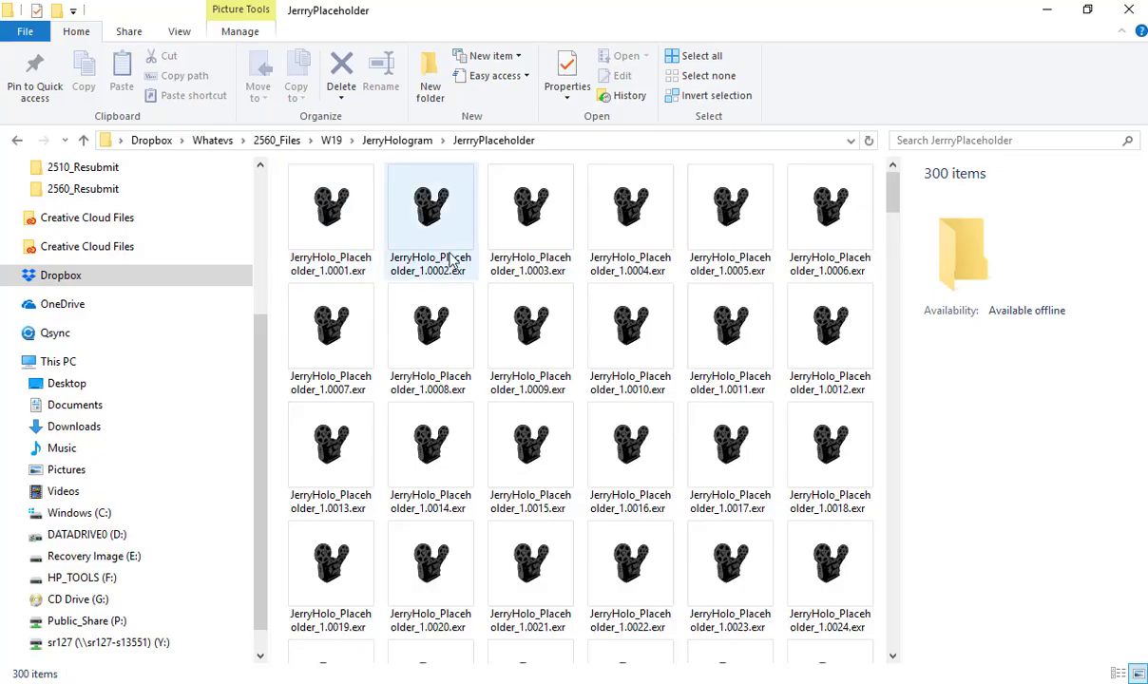
key(BackSpace)
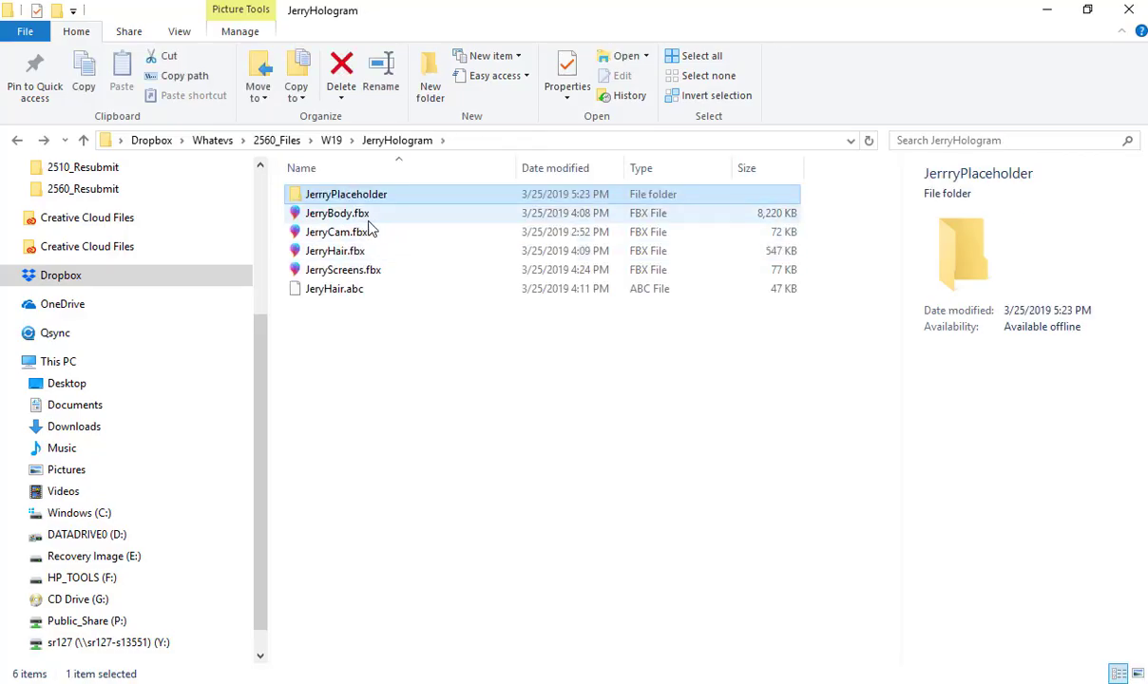
key(Down)
key(Down)
key(Down)
key(Down)
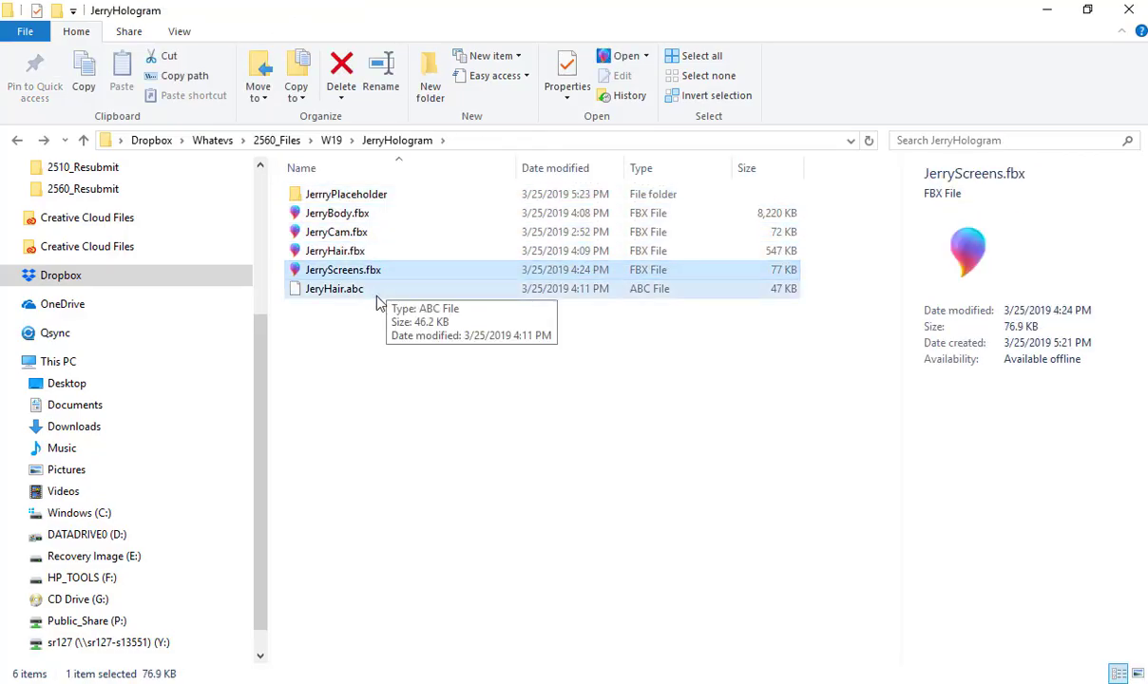
key(Down)
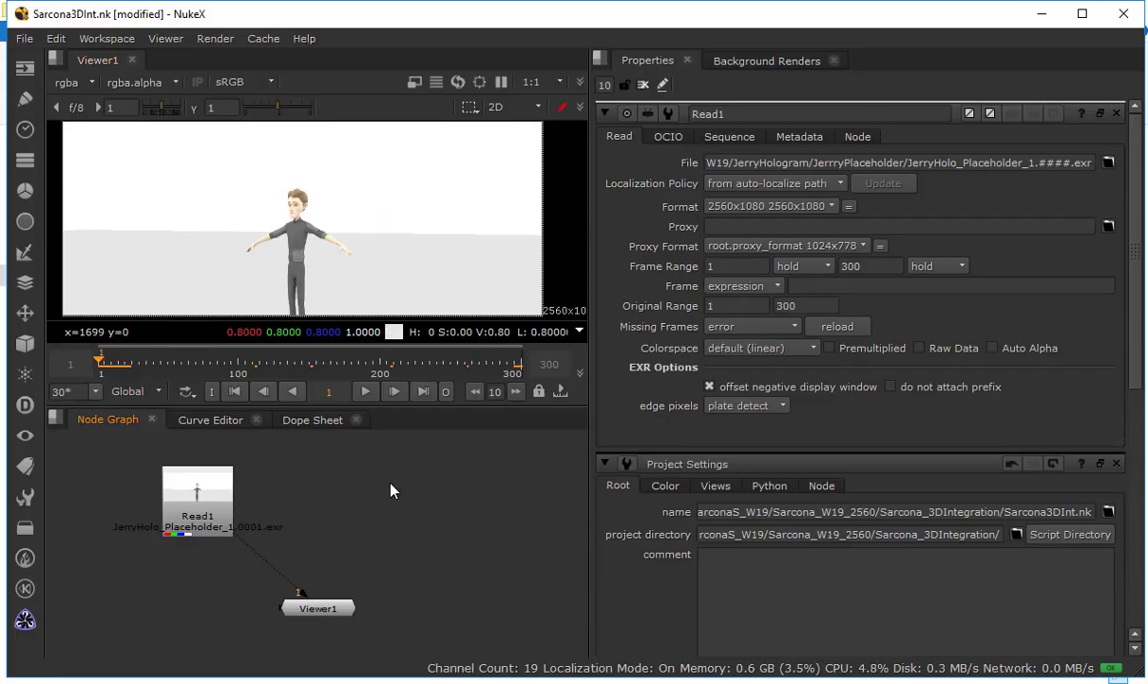
Return to Nuke and add a ReadGeo node beside the placeholder Read node in the node graph
key(Tab)
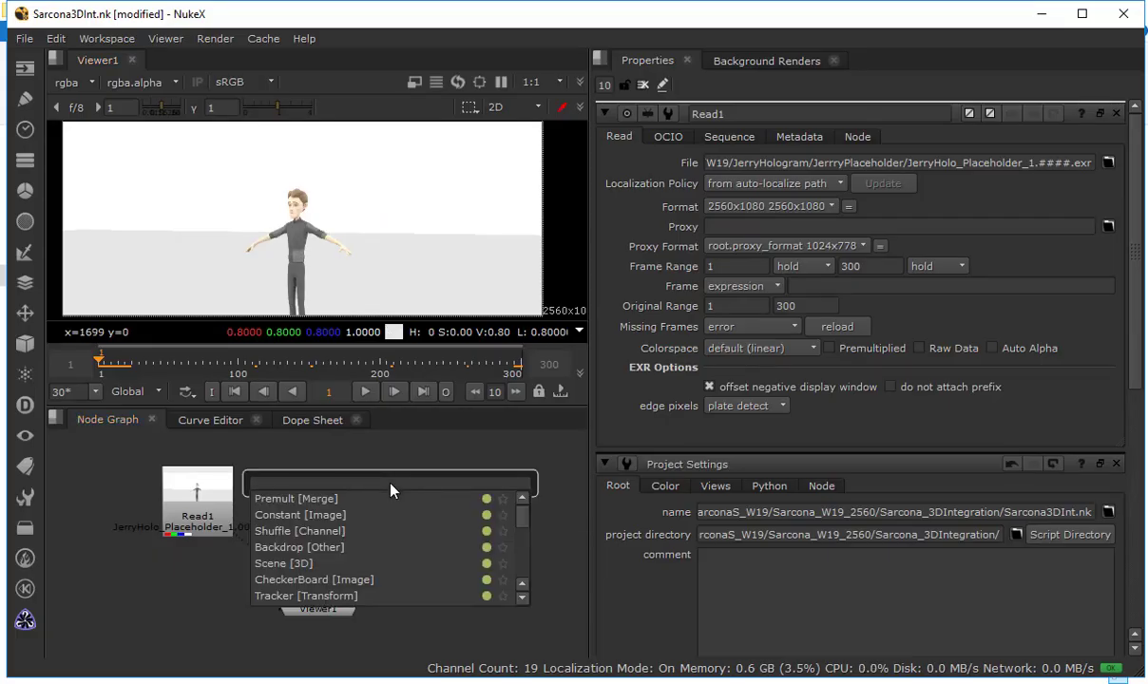
text(read)
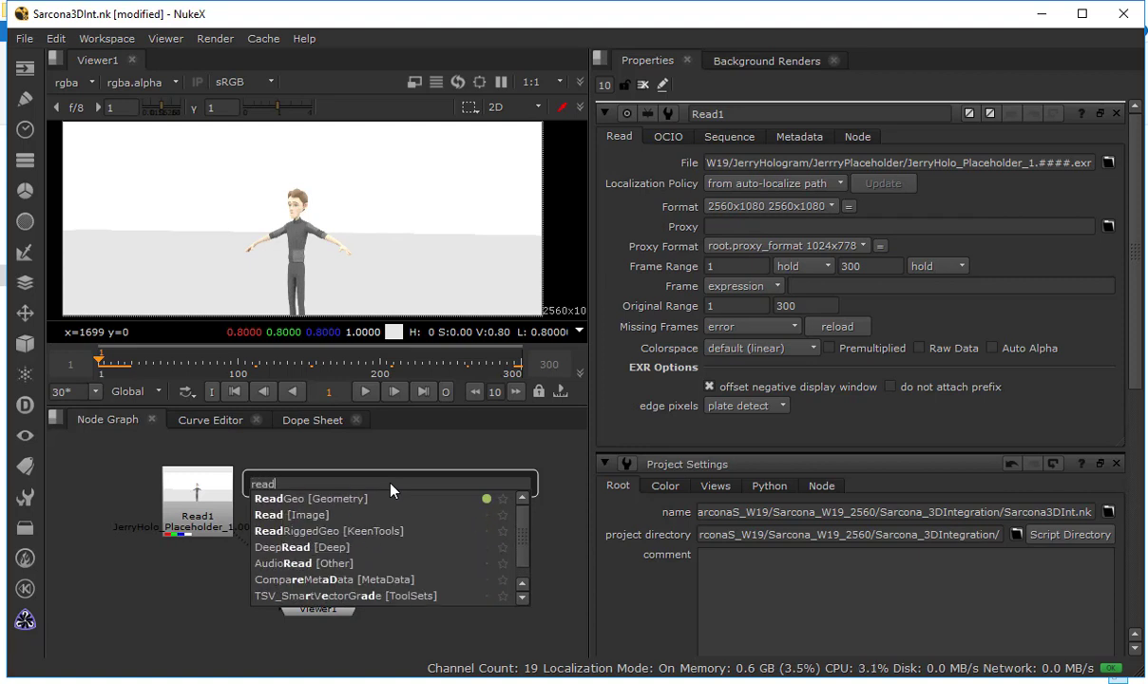
click(324, 501)
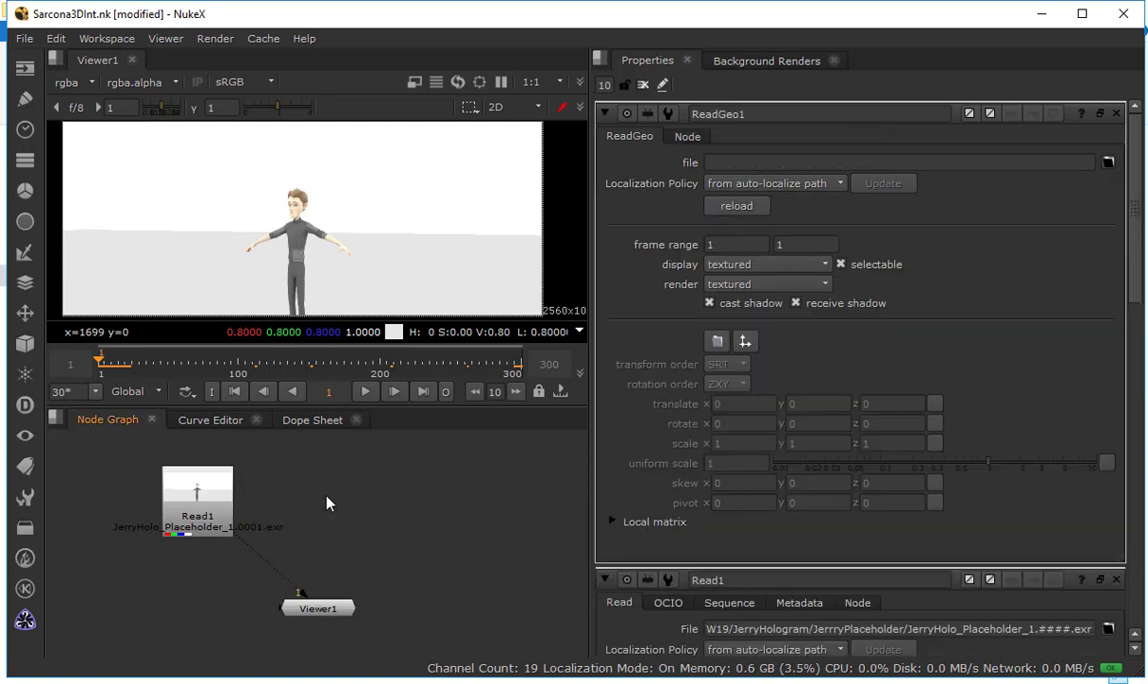
Load JerryCam.fbx from the JerryHologram folder into the new ReadGeo node
click(1109, 163)
text(D:\DROPBOX\Dropbox\Whatevs\2560_Files\W19\JerryHologram\JerrryPlaceholder)
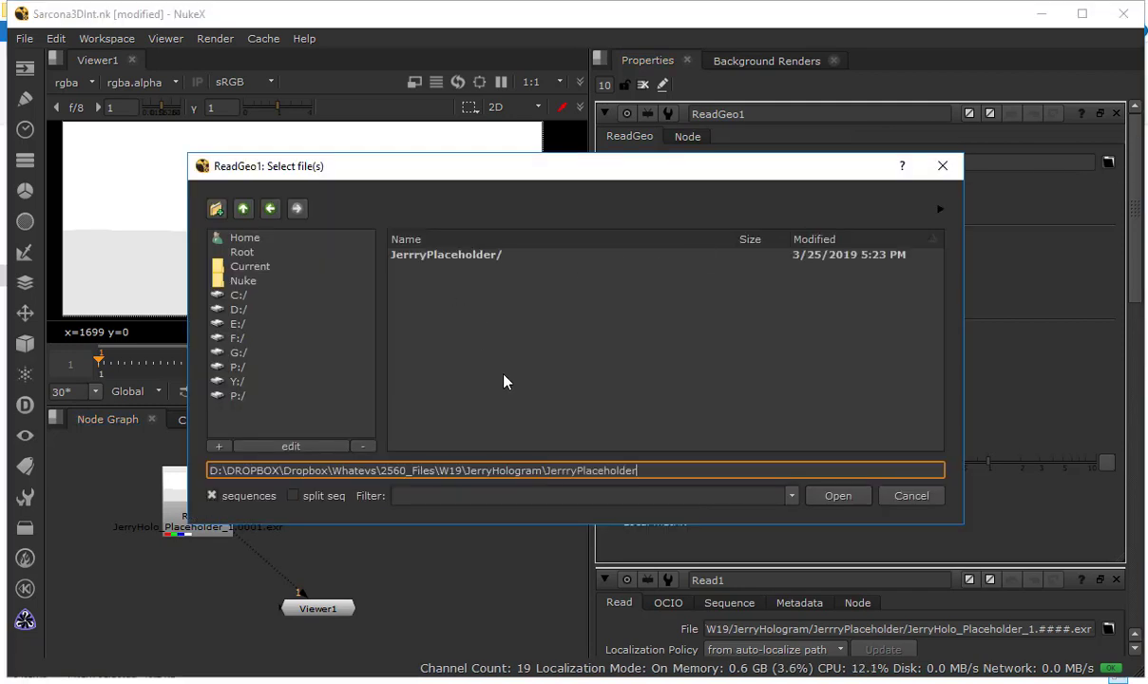
double_click(423, 255)
click(243, 209)
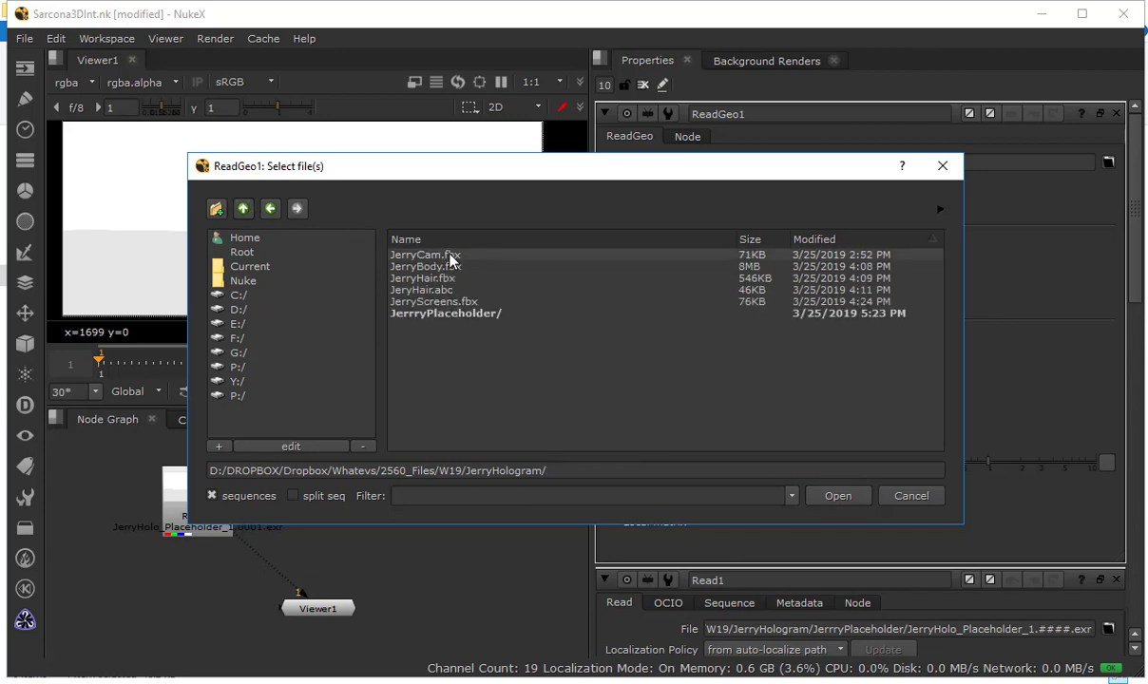
double_click(424, 254)
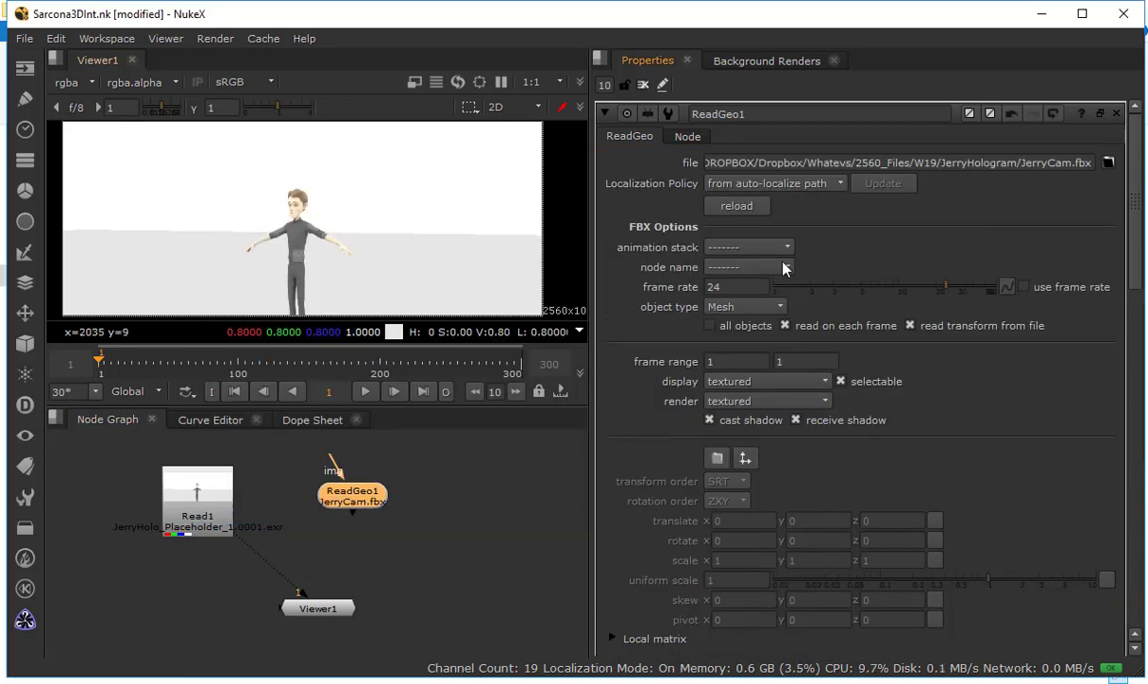
Set the camera file's animation stack to Take 001, check its node names, and move the ReadGeo node slightly up
click(728, 248)
click(748, 269)
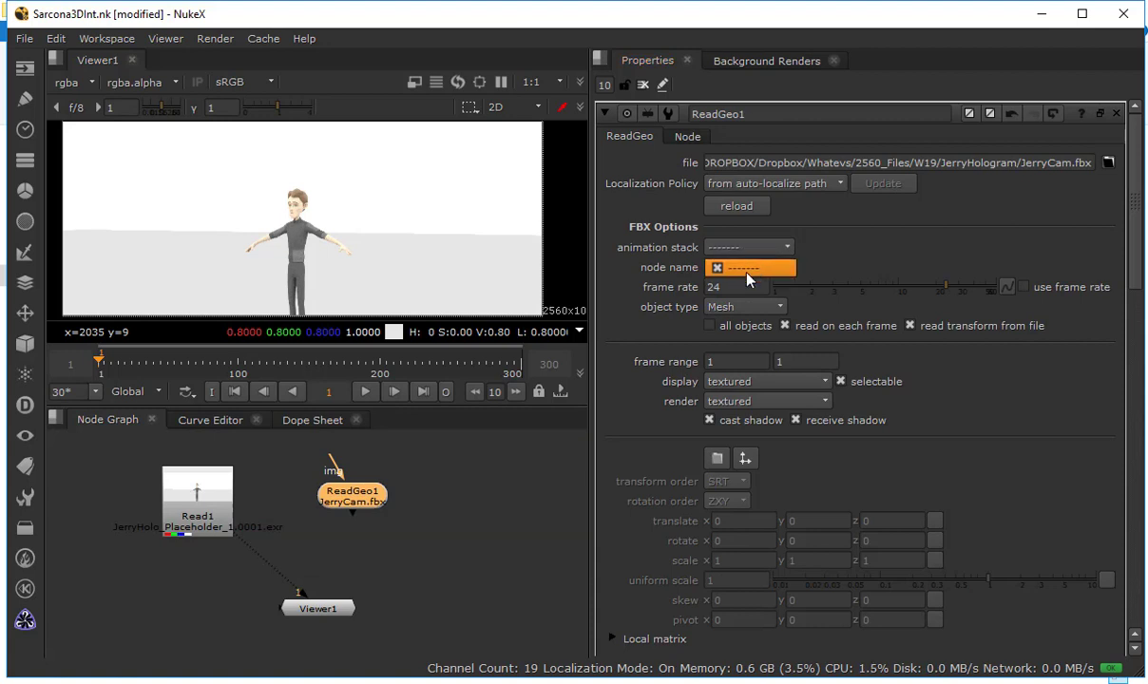
click(747, 273)
click(747, 247)
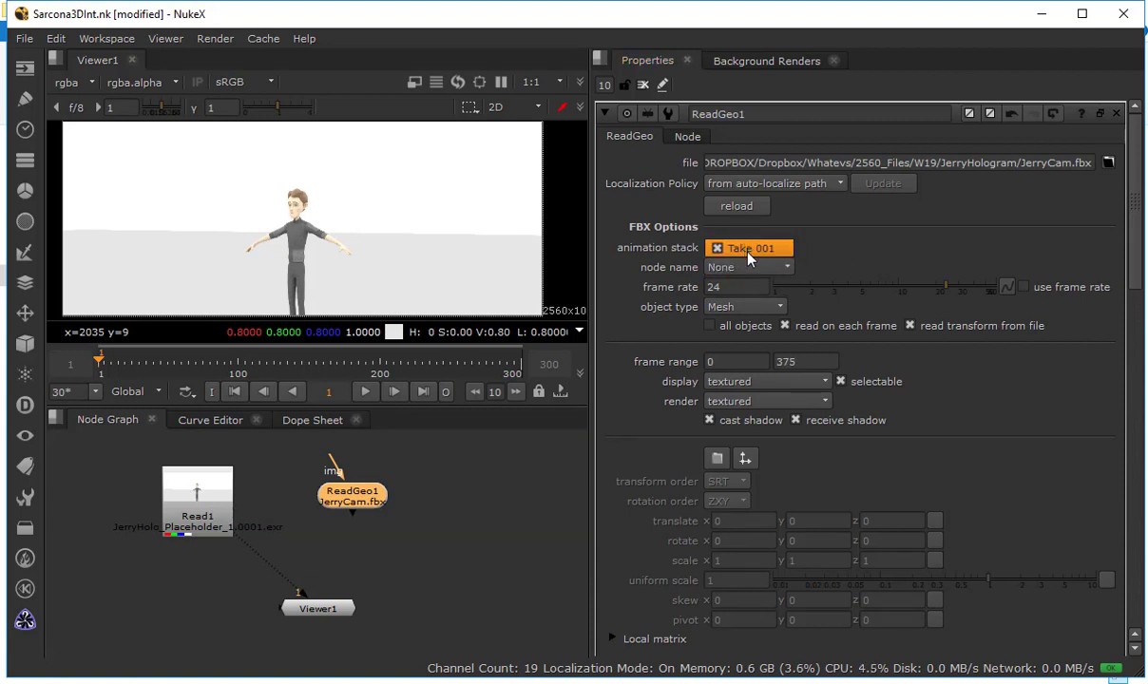
click(745, 248)
click(740, 268)
click(739, 270)
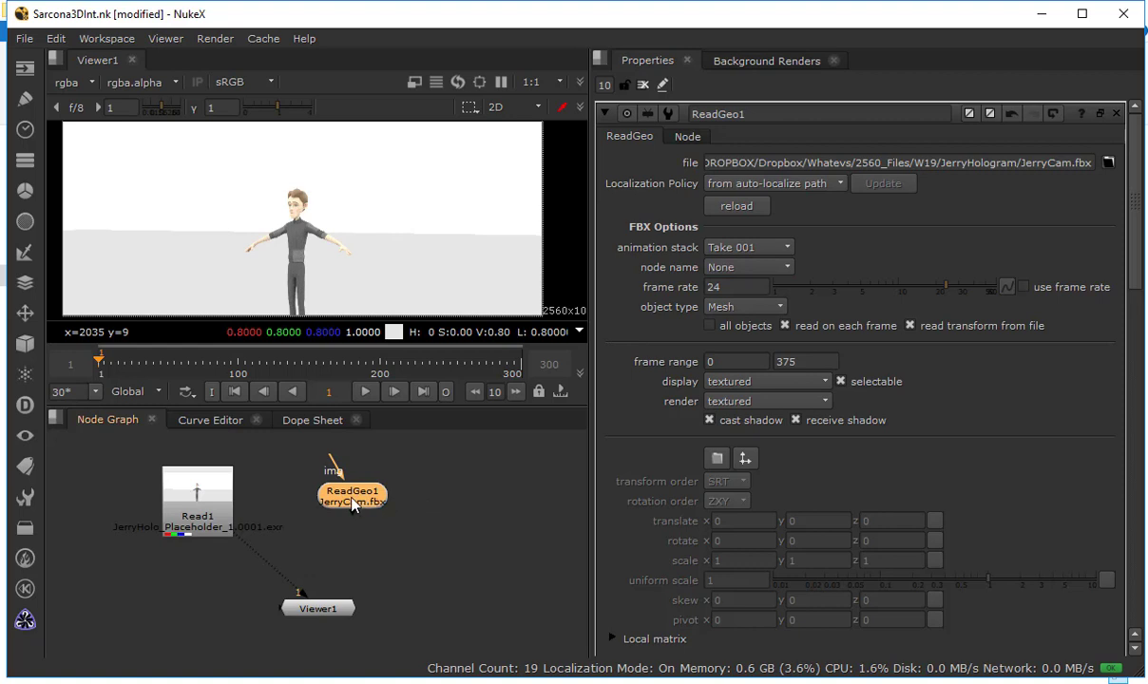
drag(337, 483, 366, 489)
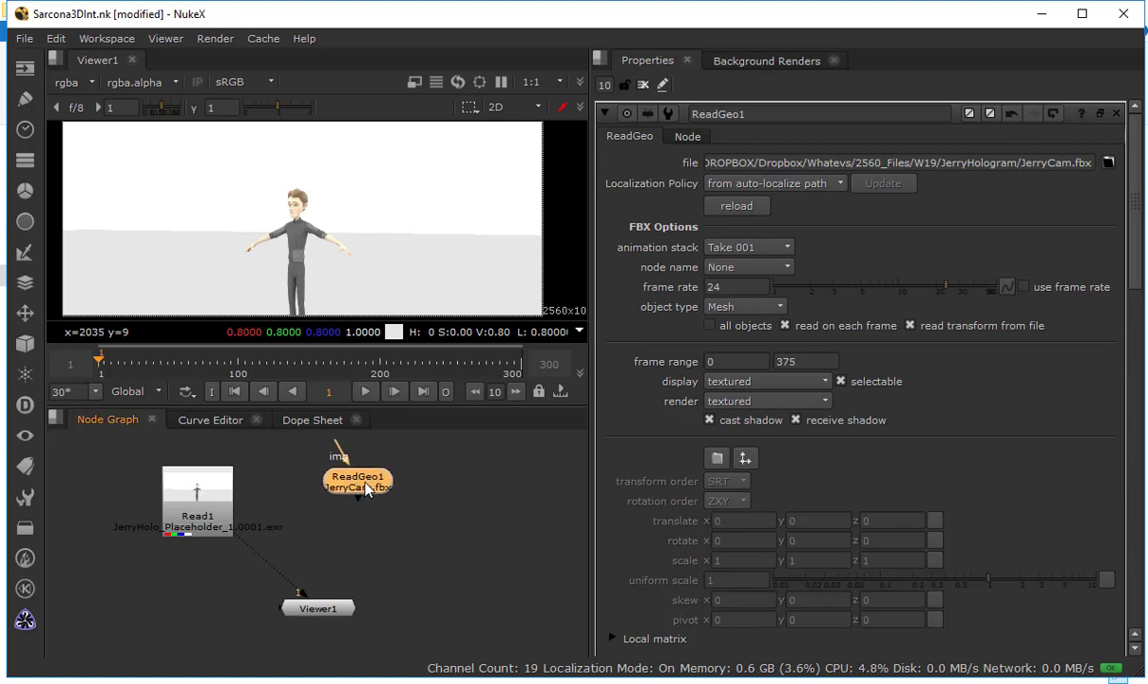
Replace the ReadGeo node's file with JerryBody.fbx and examine the whole body in an enlarged 3D viewer
click(1108, 163)
double_click(428, 266)
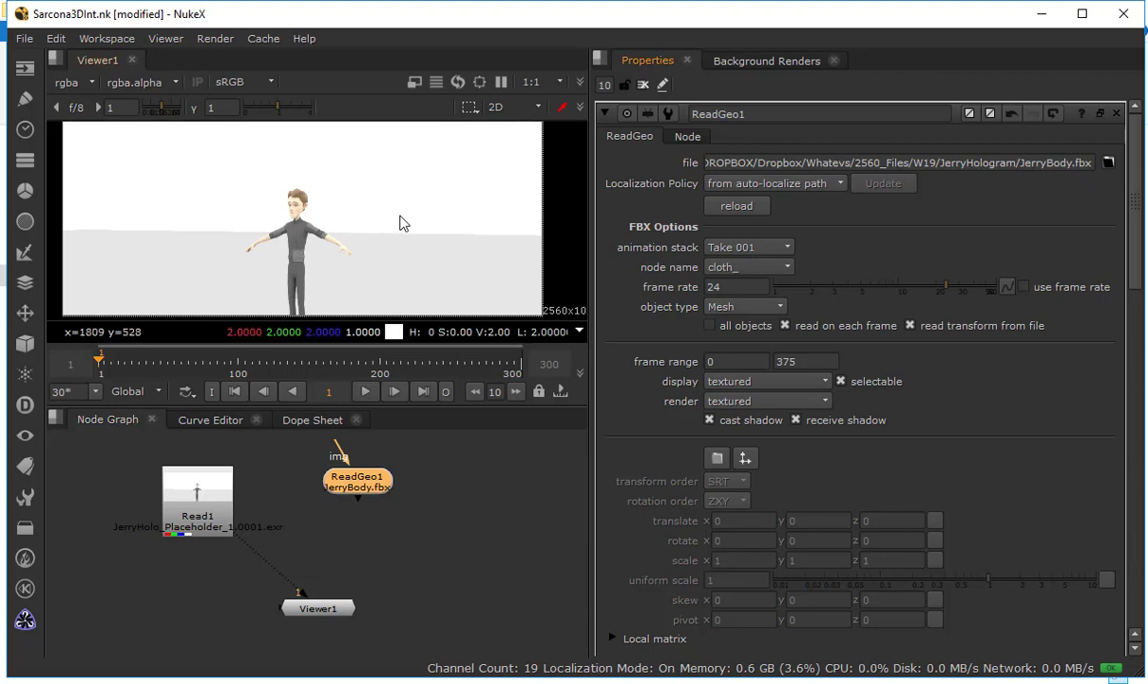
key(Tab)
key(space)
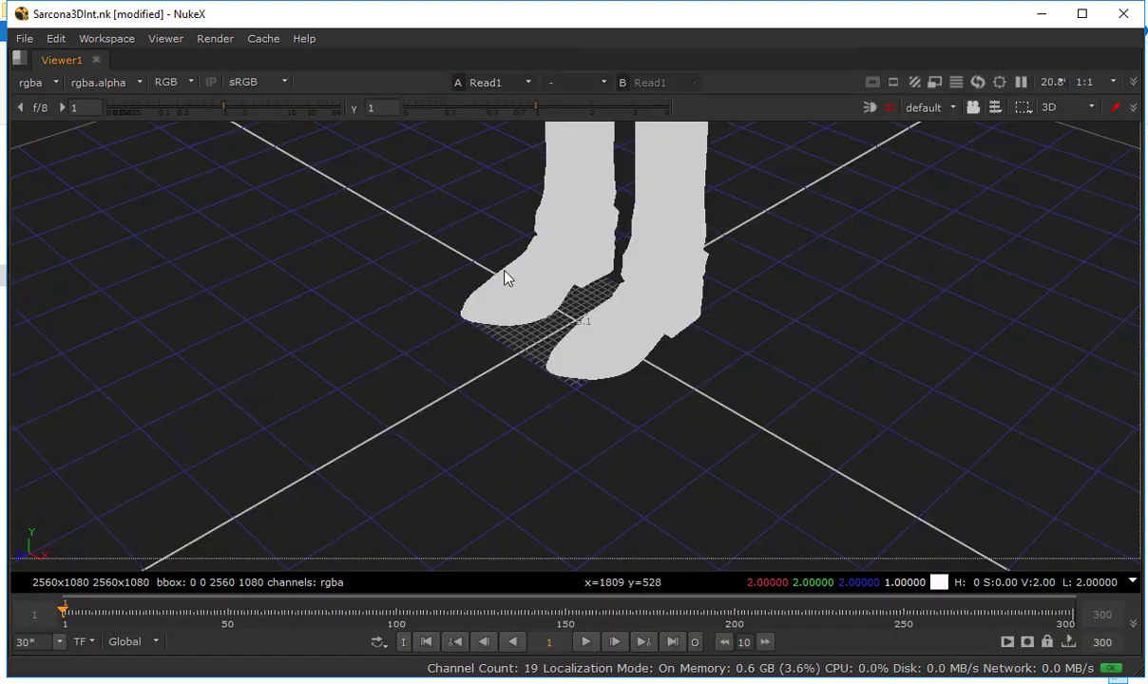
scroll(504, 276, up, 2)
scroll(494, 295, down, 4)
drag(481, 308, 424, 311)
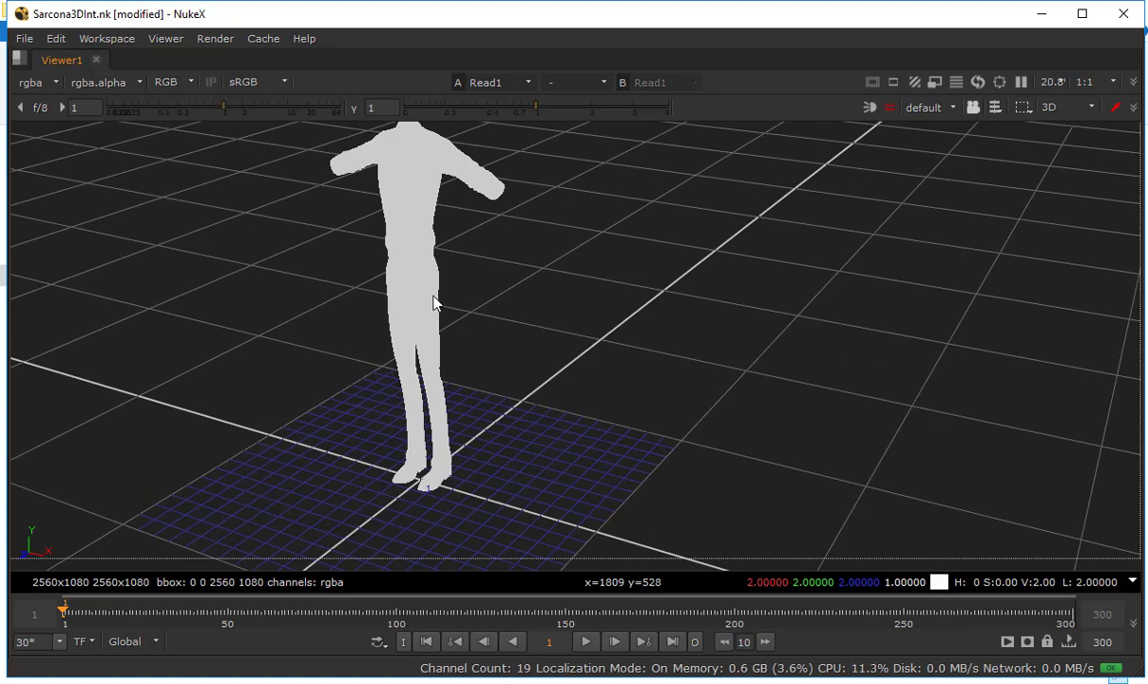
key(space)
Preview the head and arm_ nodes of the body file, enable all objects, and reposition its ReadGeo node
click(736, 267)
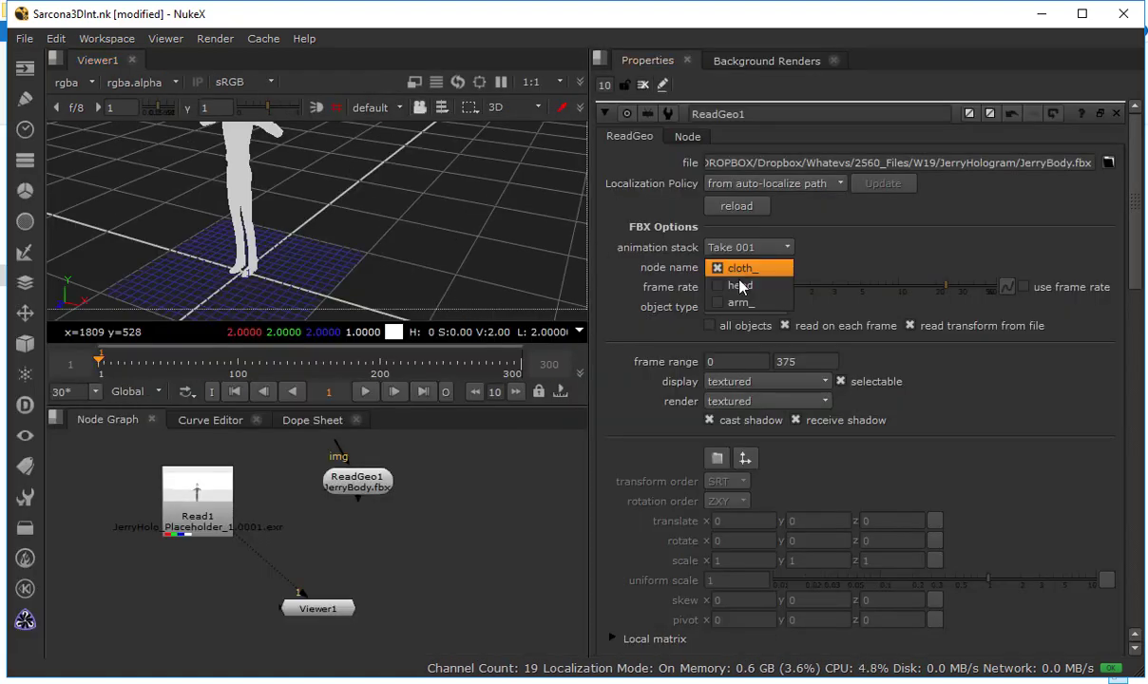
click(742, 286)
drag(436, 186, 521, 236)
click(742, 267)
click(747, 285)
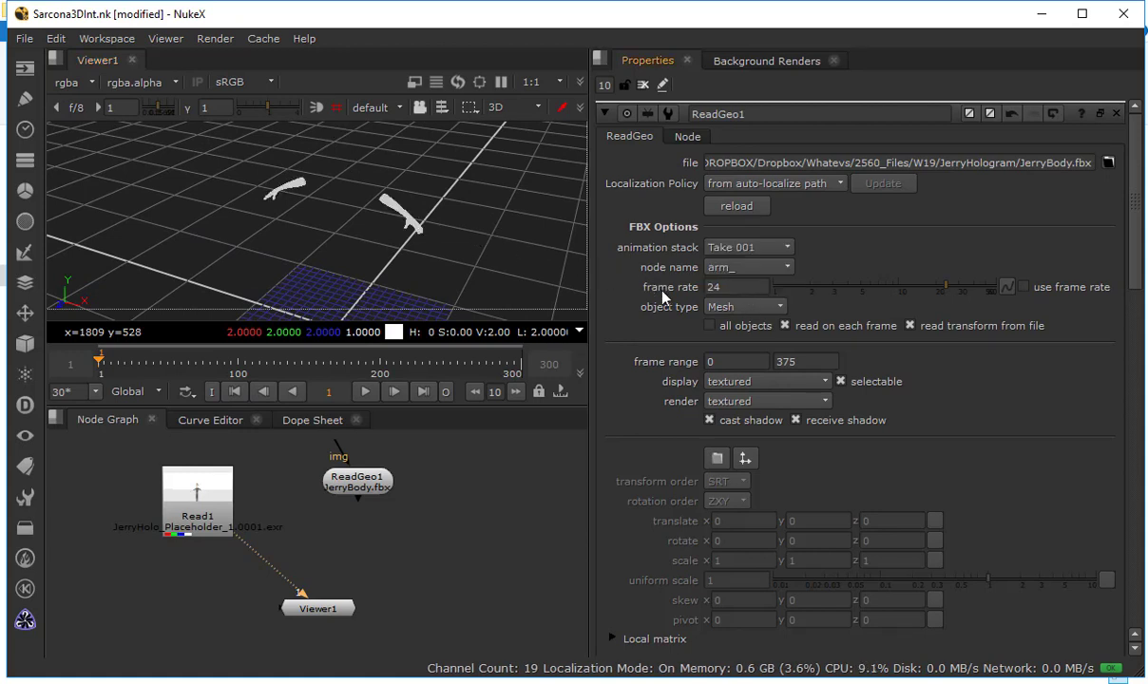
click(737, 328)
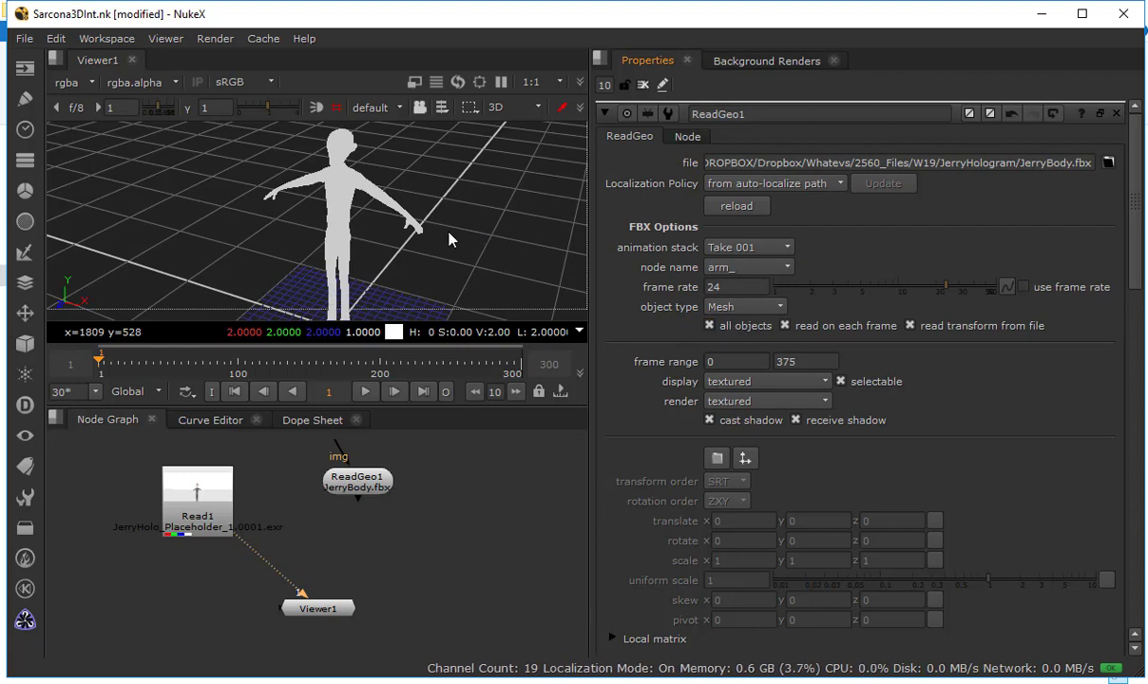
drag(361, 478, 345, 500)
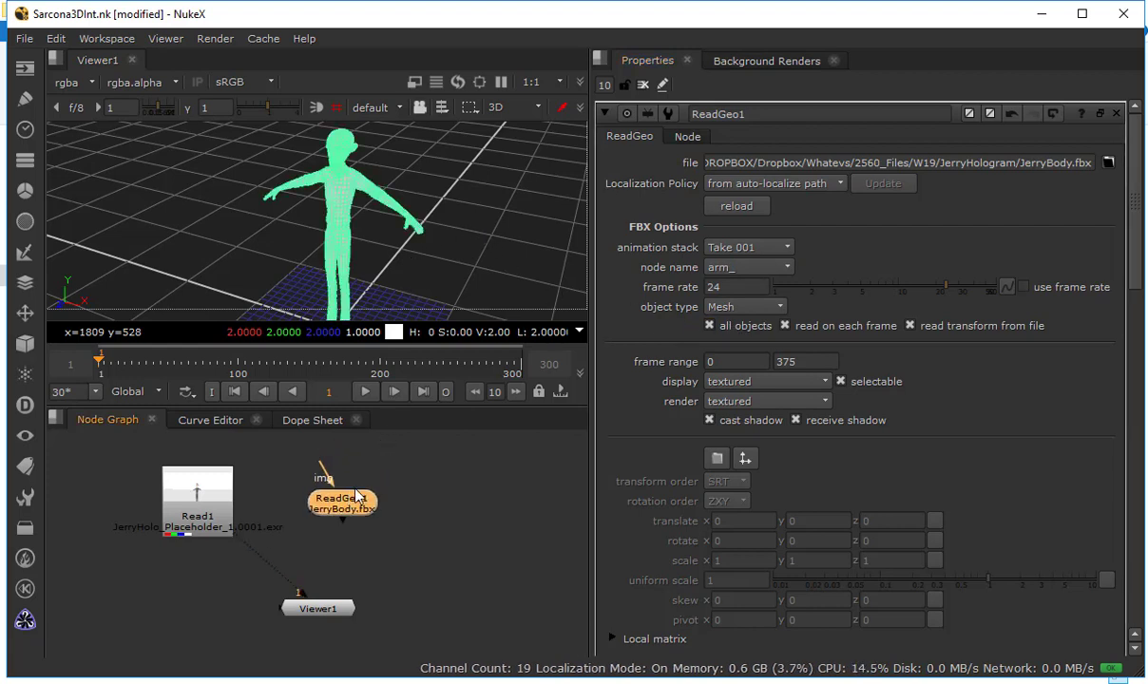
Duplicate the body's ReadGeo node and load JerryHair.fbx into the copy
click(344, 421)
click(360, 505)
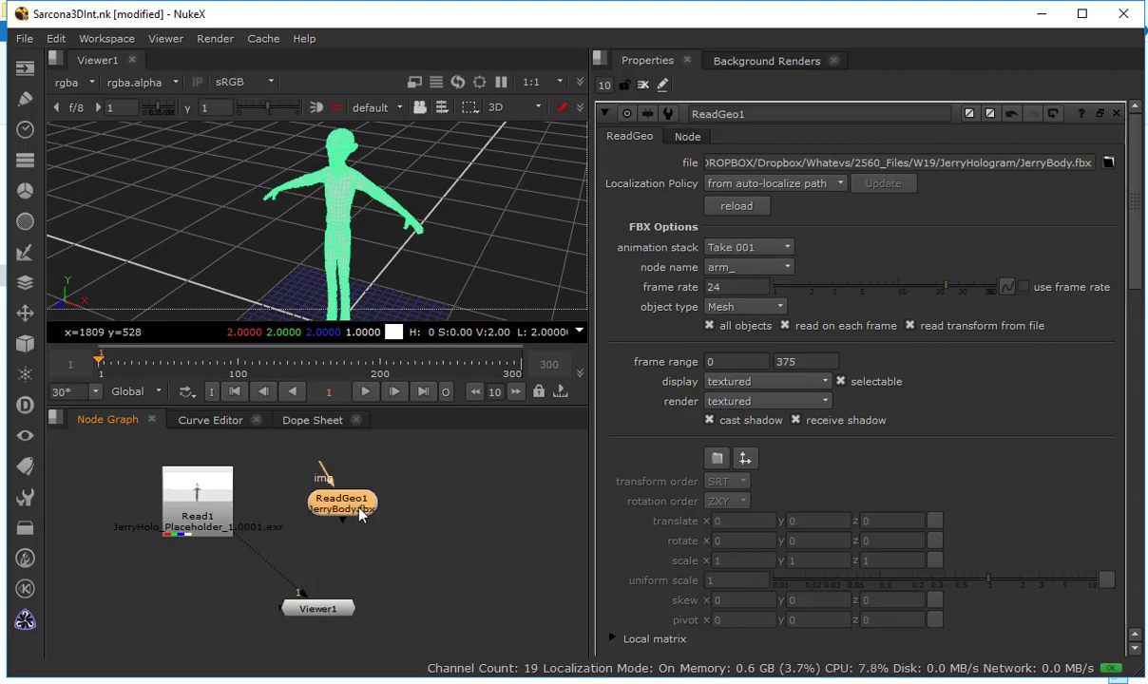
key(ctrl+c)
key(ctrl+v)
double_click(459, 511)
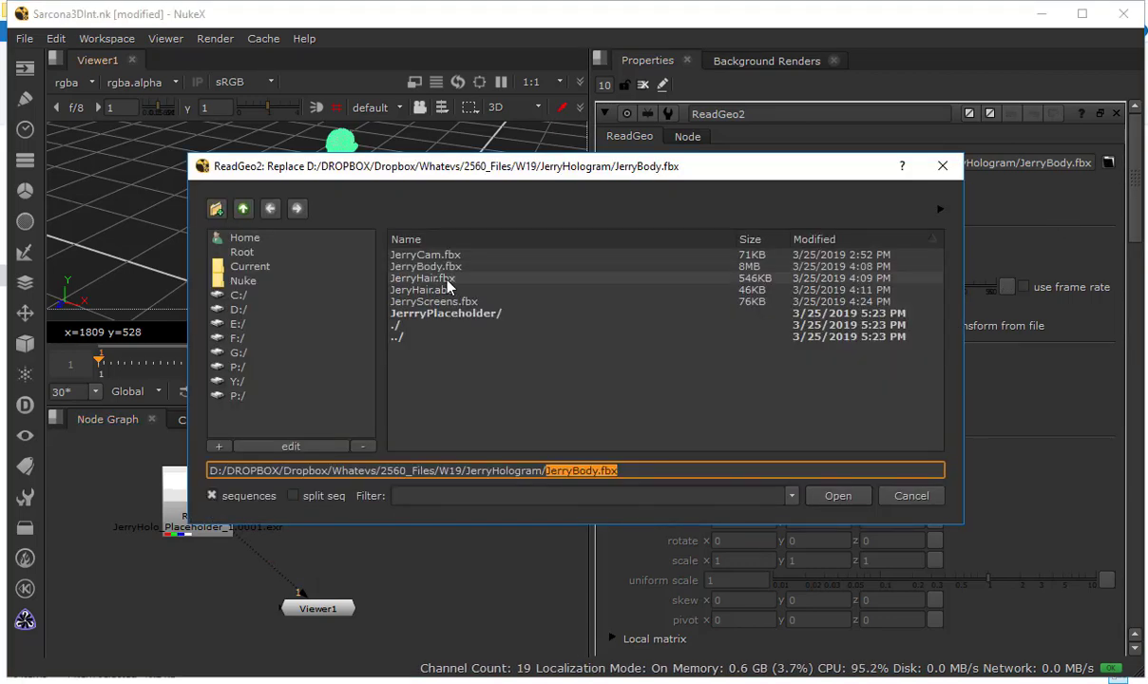
double_click(442, 279)
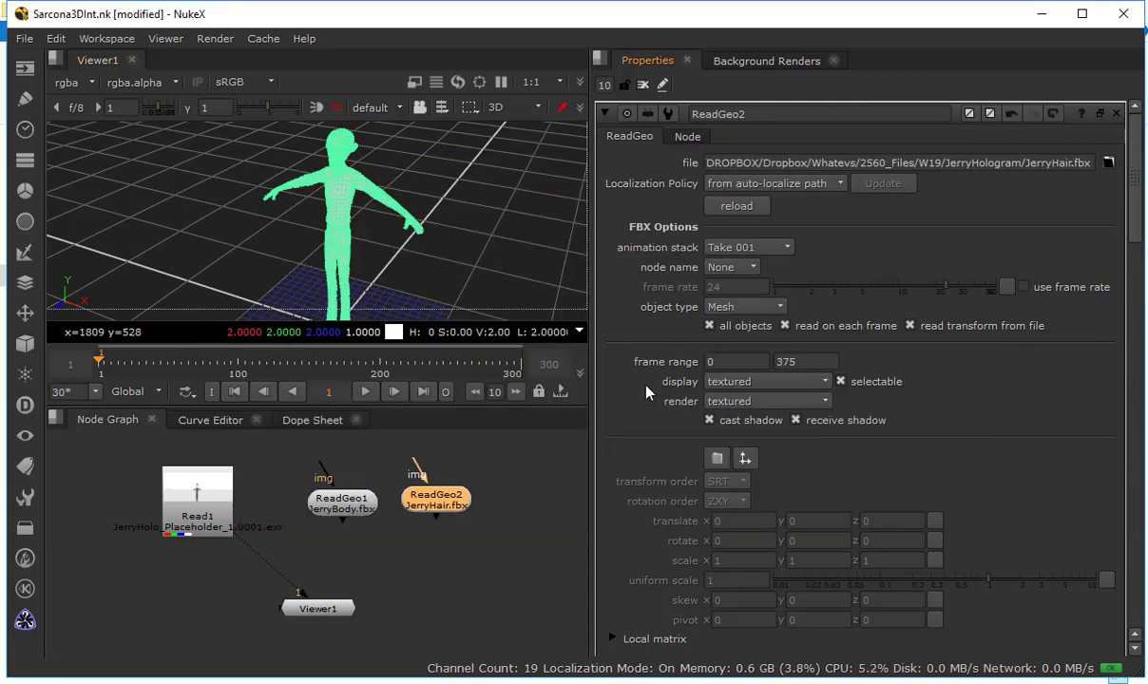
Delete the ReadGeo node that uses JerryHair.fbx, and switch to File Explorer to delete the JerryHair.fbx file
click(445, 498)
key(Delete)
key(alt+Tab)
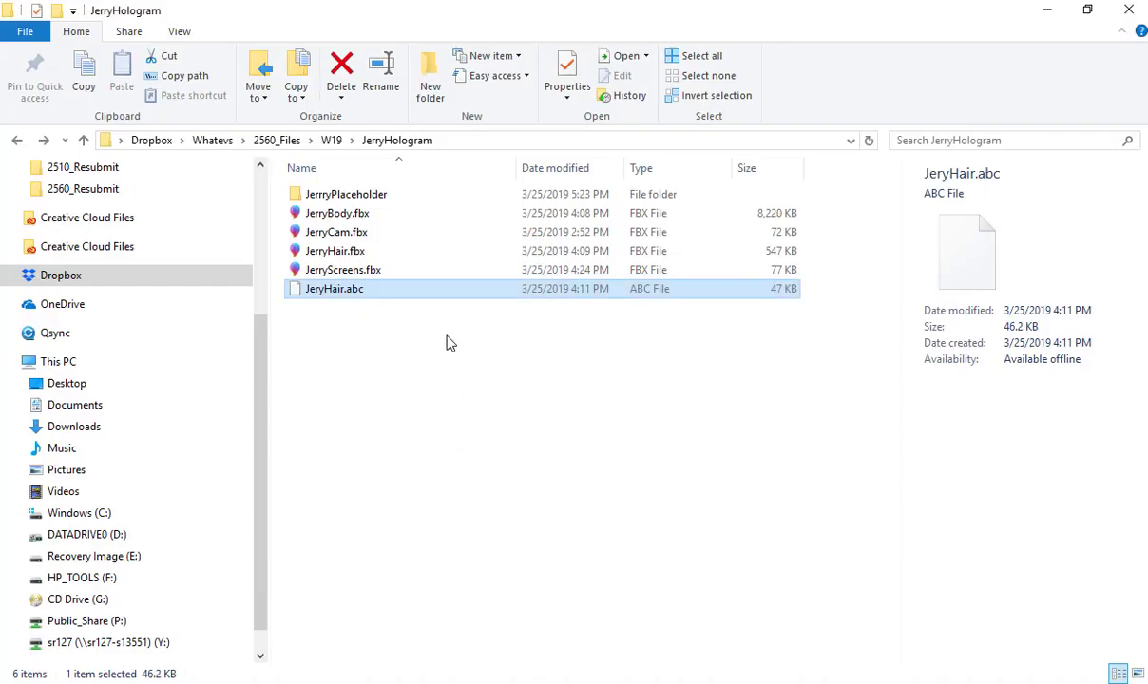
click(373, 253)
key(Delete)
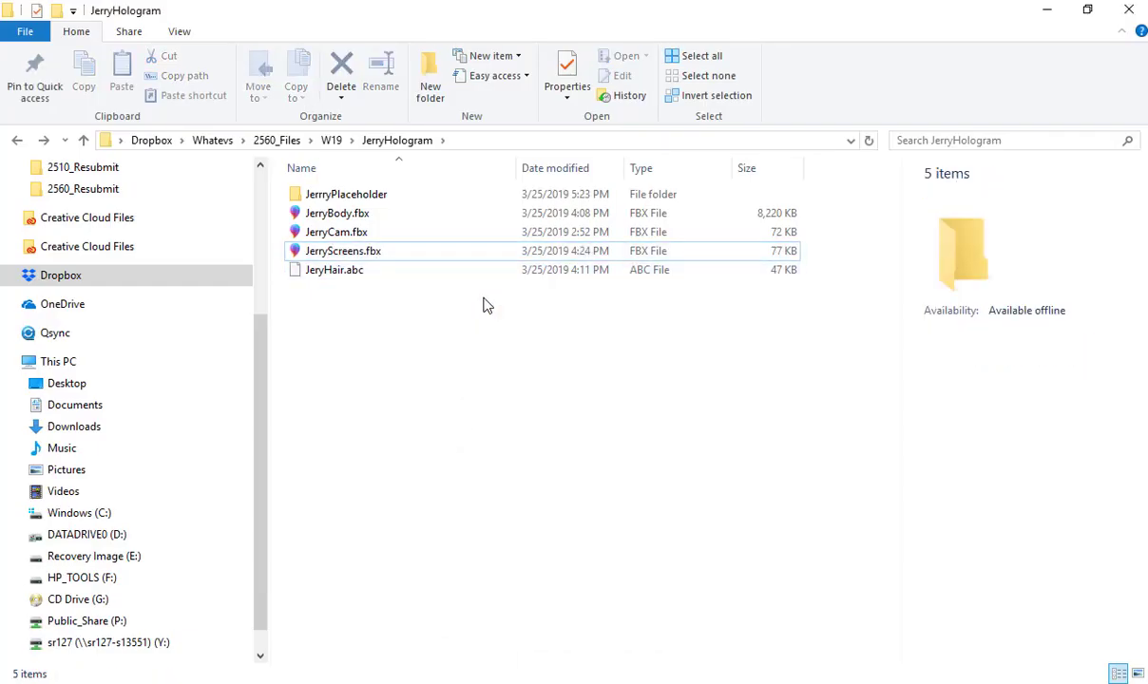
Switch back to Nuke, paste another copy of the body's ReadGeo node, and load JeryHair.abc into it to inspect the hair
key(alt+Tab)
click(358, 506)
click(438, 499)
key(ctrl+v)
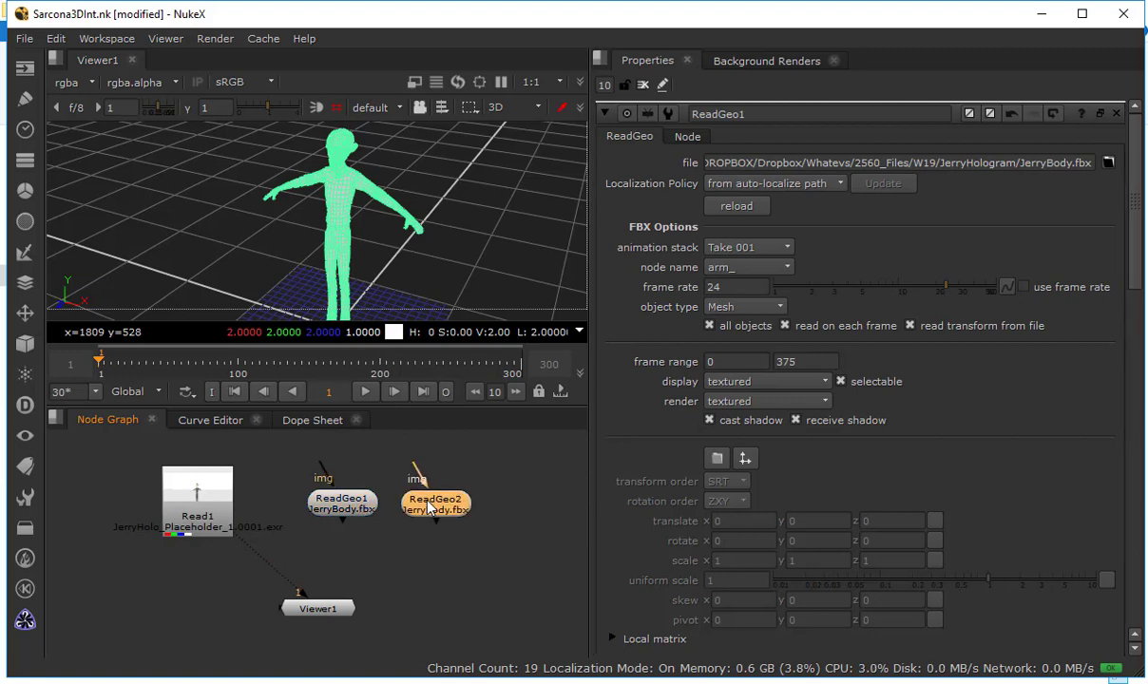
click(1108, 162)
double_click(431, 278)
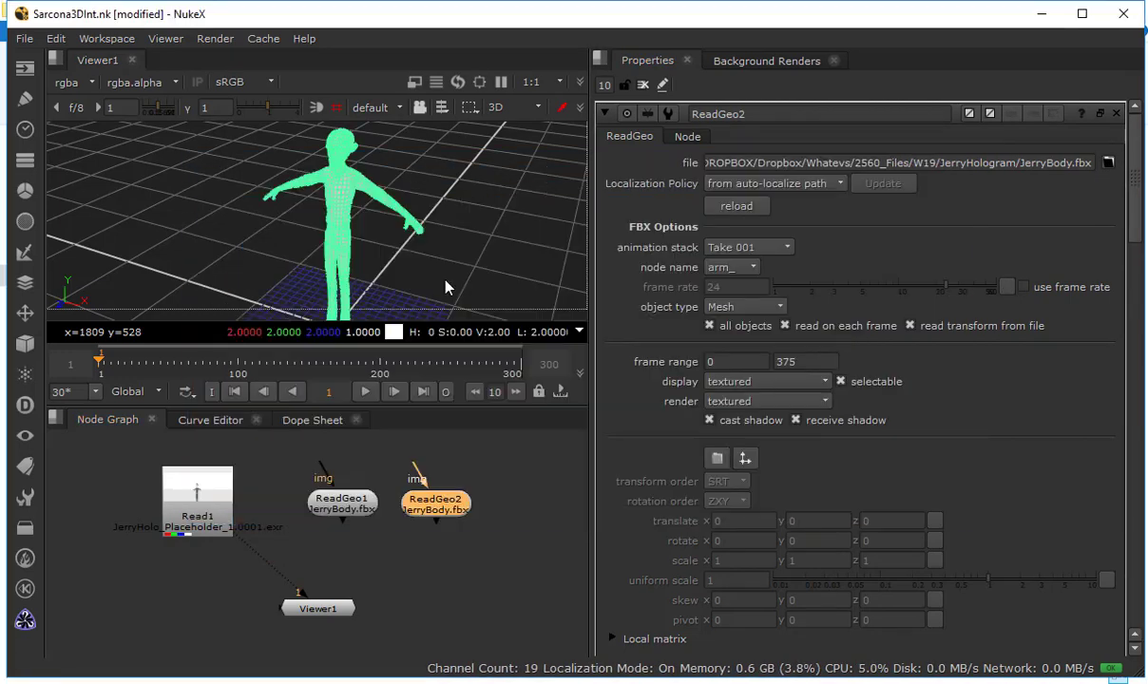
scroll(416, 211, up, 6)
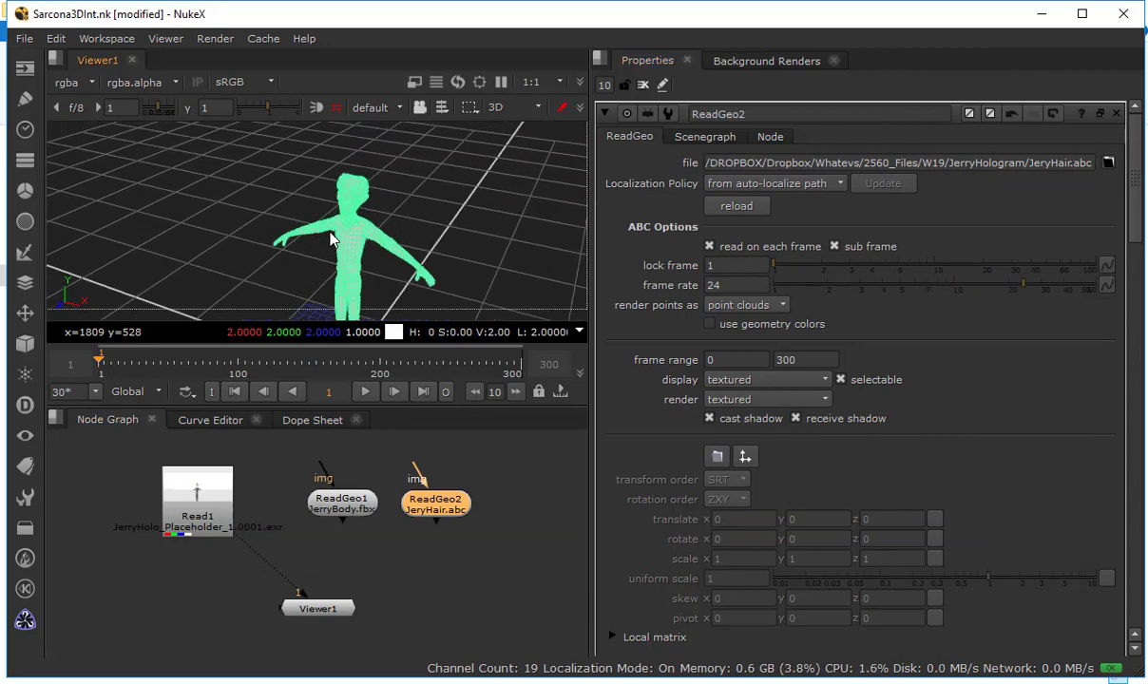
drag(416, 212, 449, 221)
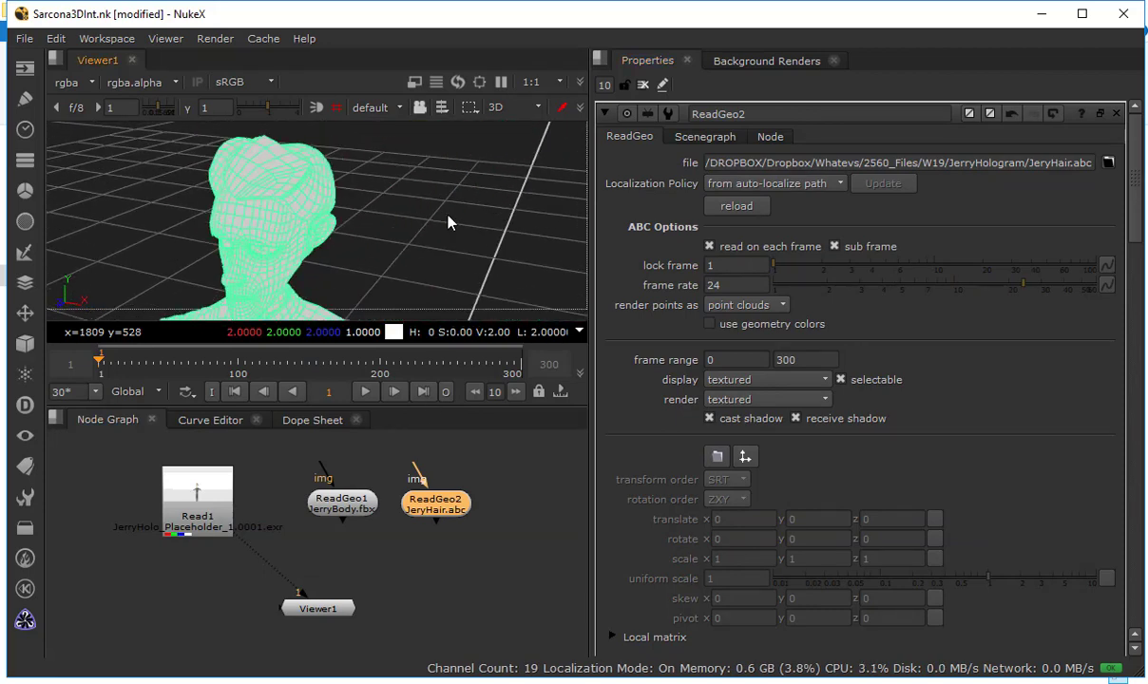
Add a third ReadGeo node to the right of the hair node and load JerryScreens.fbx into it
drag(519, 501, 423, 497)
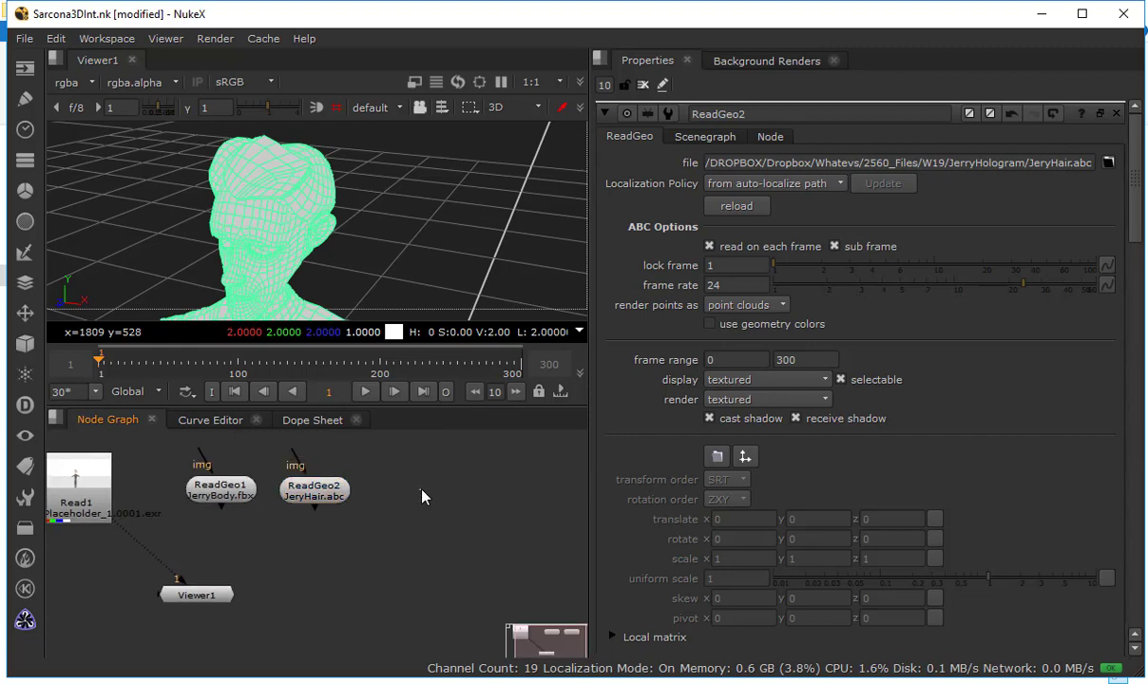
key(Tab)
key(Return)
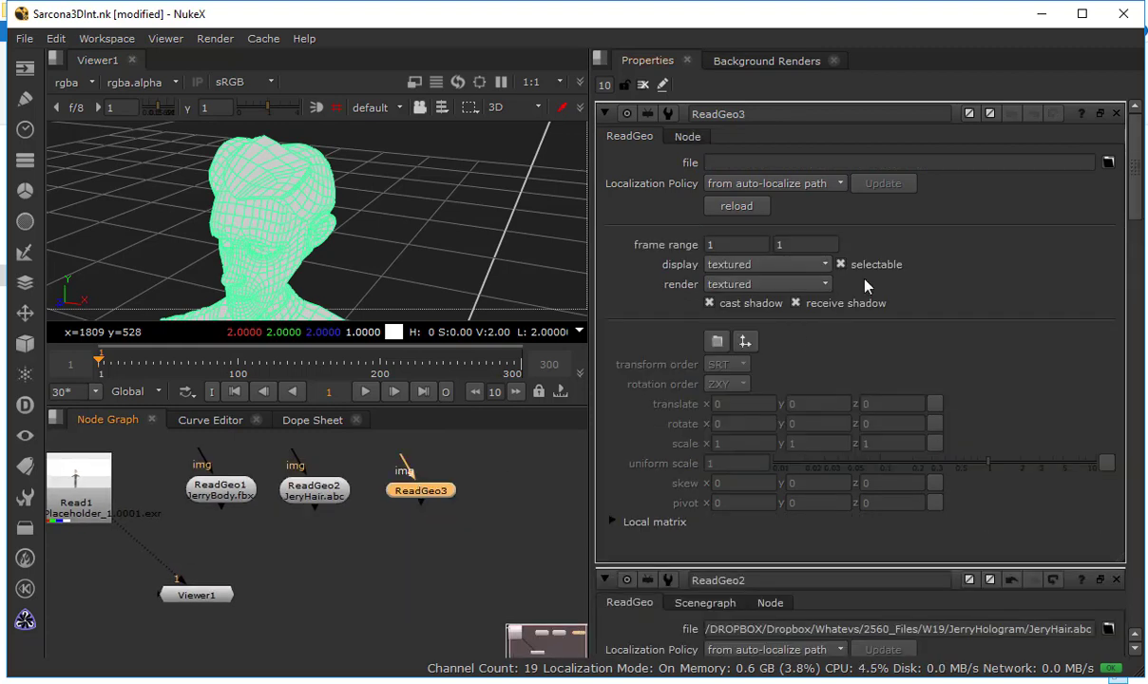
click(1108, 163)
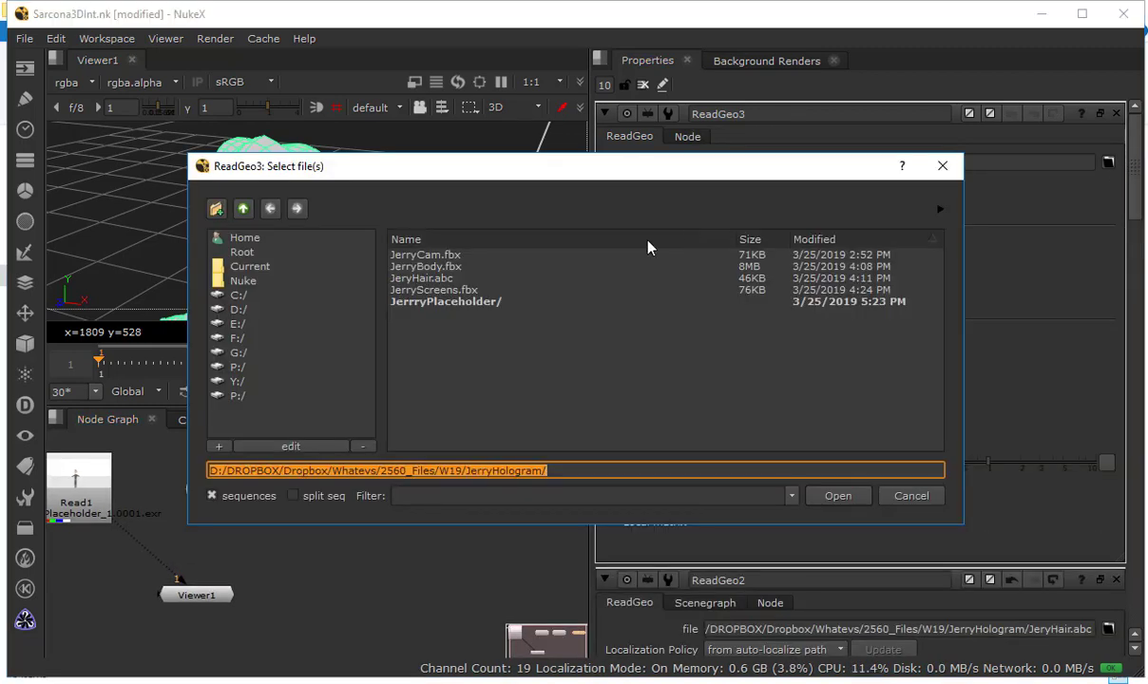
double_click(438, 295)
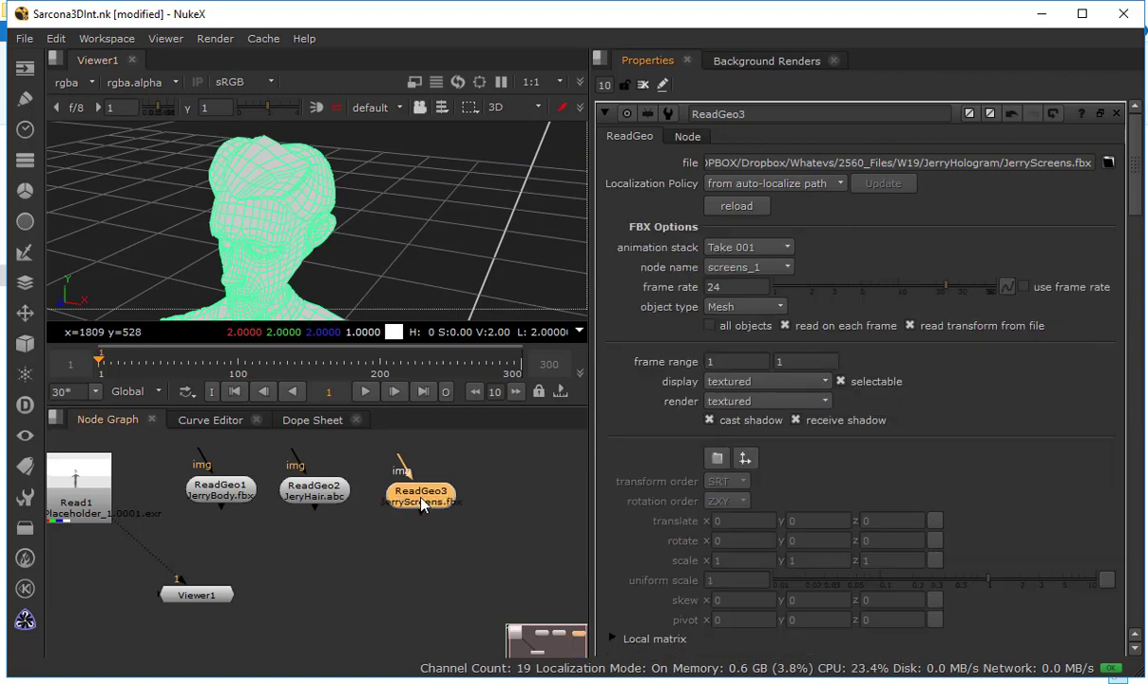
Enable all objects for the JerryScreens.fbx geometry to bring in the complete set of screens around the body
key(f)
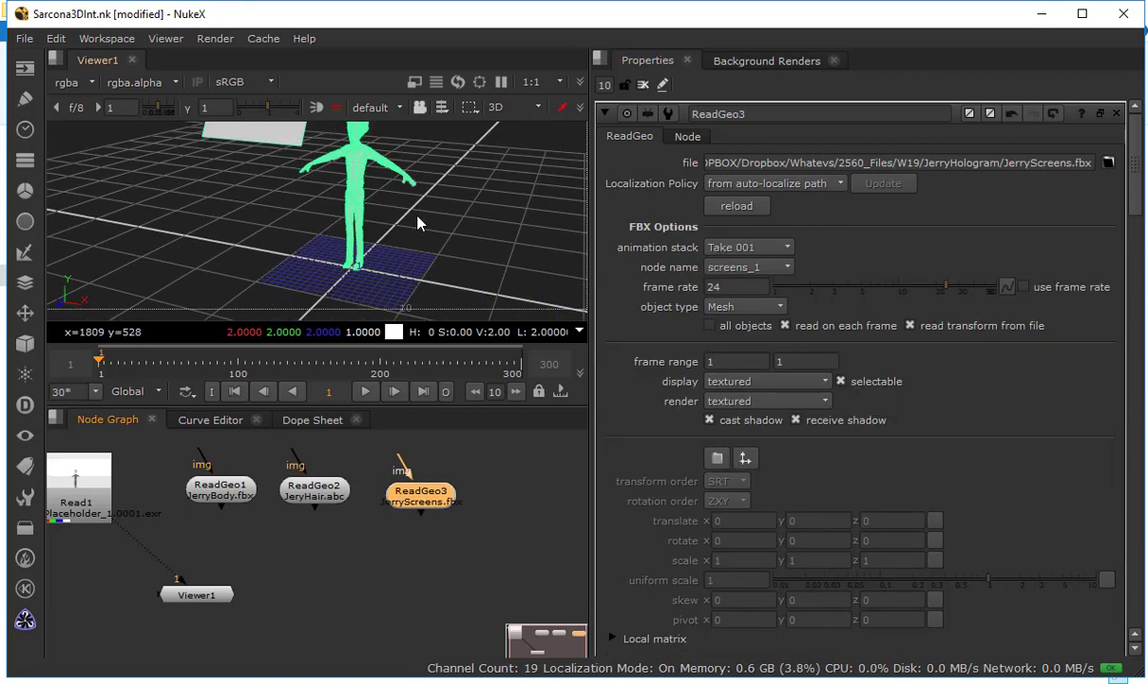
drag(418, 224, 277, 211)
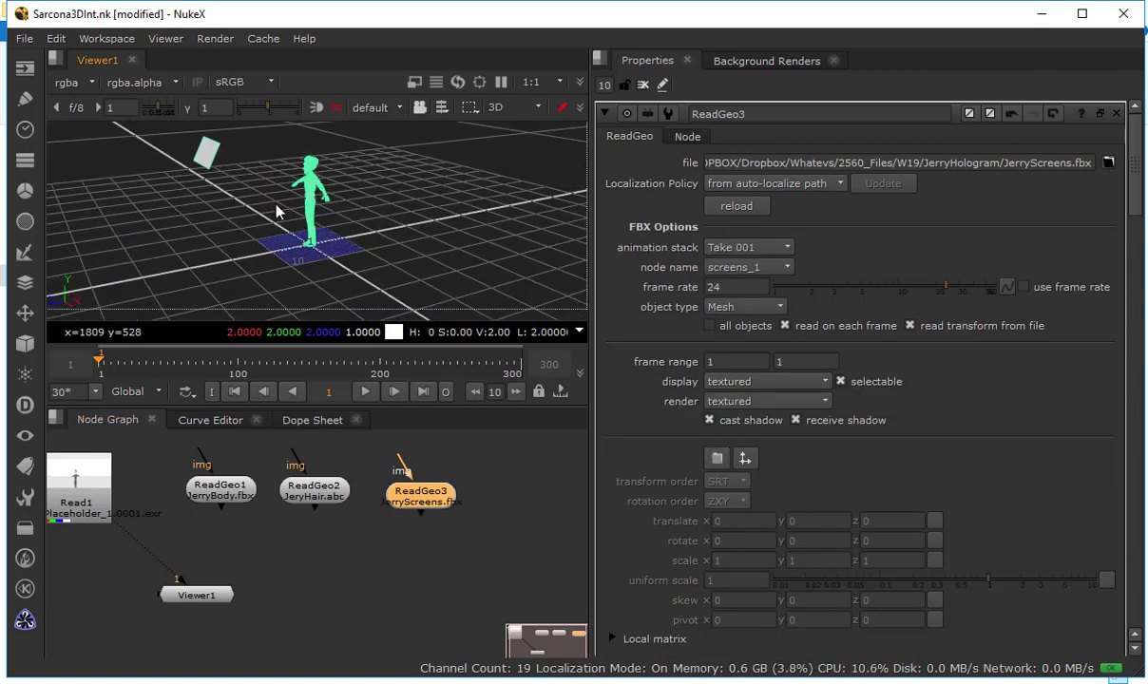
click(720, 326)
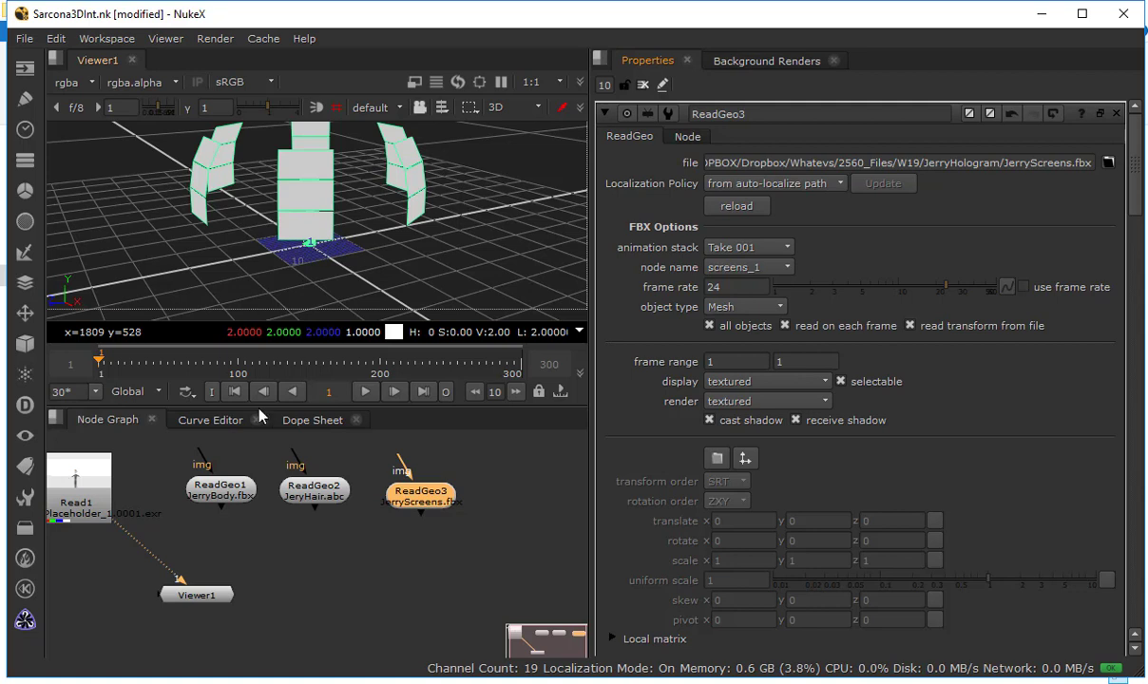
Add a ColorBars node above the ReadGeo3 screens node and connect it to the img input to texture all the screens
drag(348, 511, 338, 584)
key(Tab)
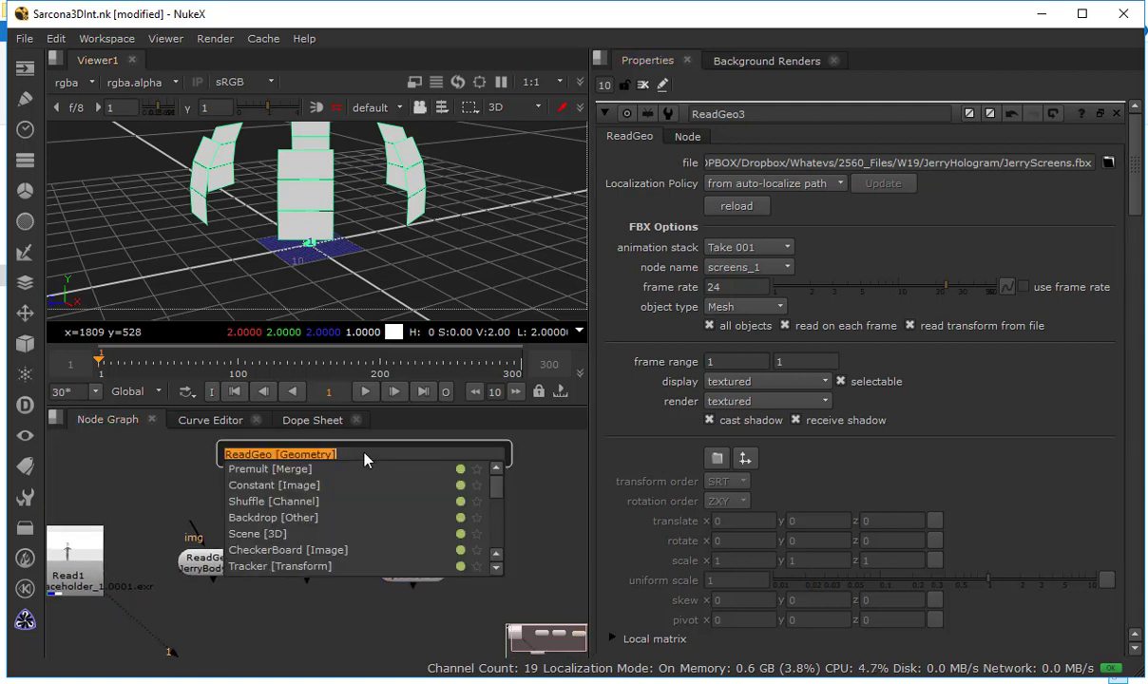
text(check)
key(BackSpace)
key(BackSpace)
key(BackSpace)
key(BackSpace)
key(BackSpace)
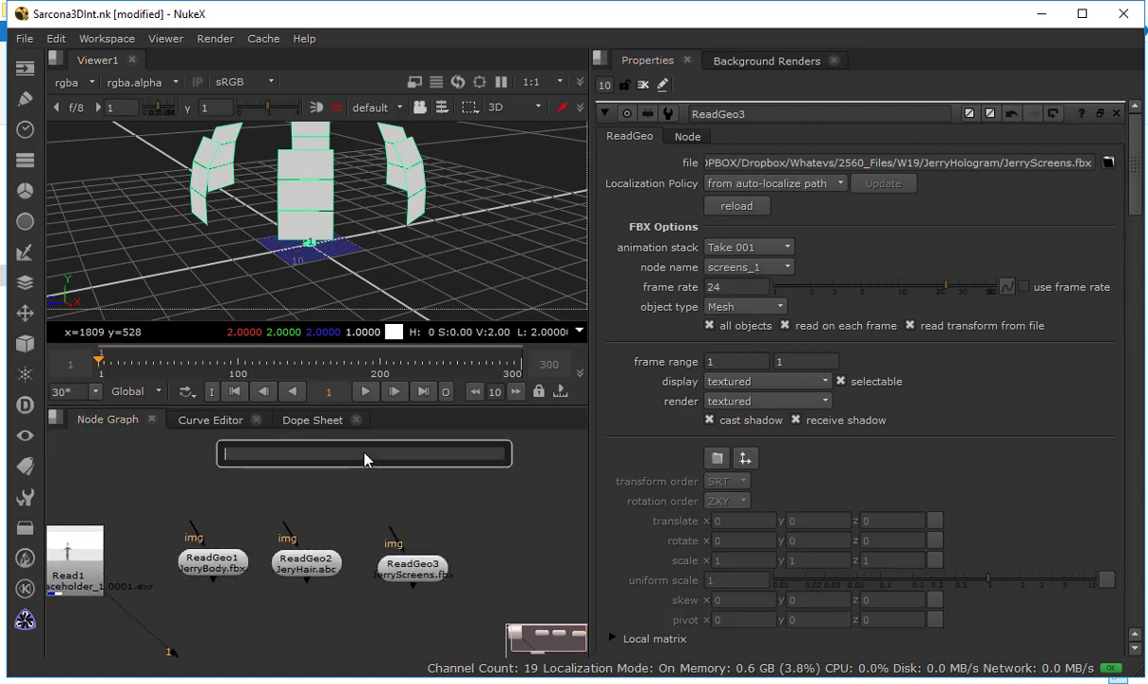
text(ch)
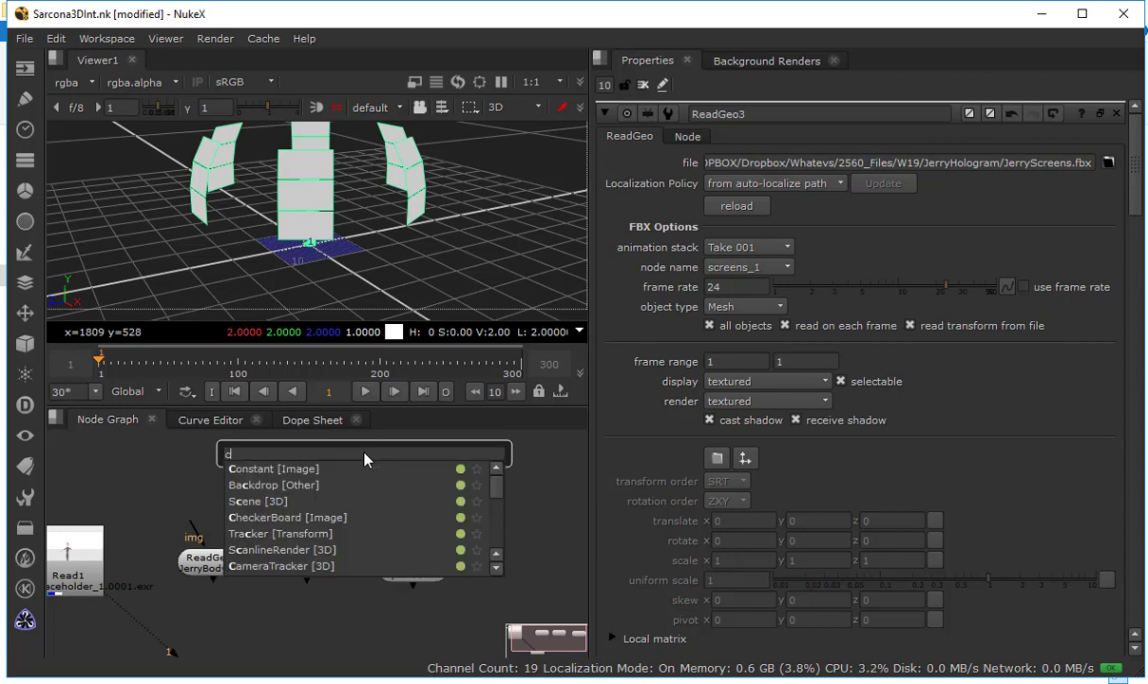
key(BackSpace)
key(BackSpace)
text(color)
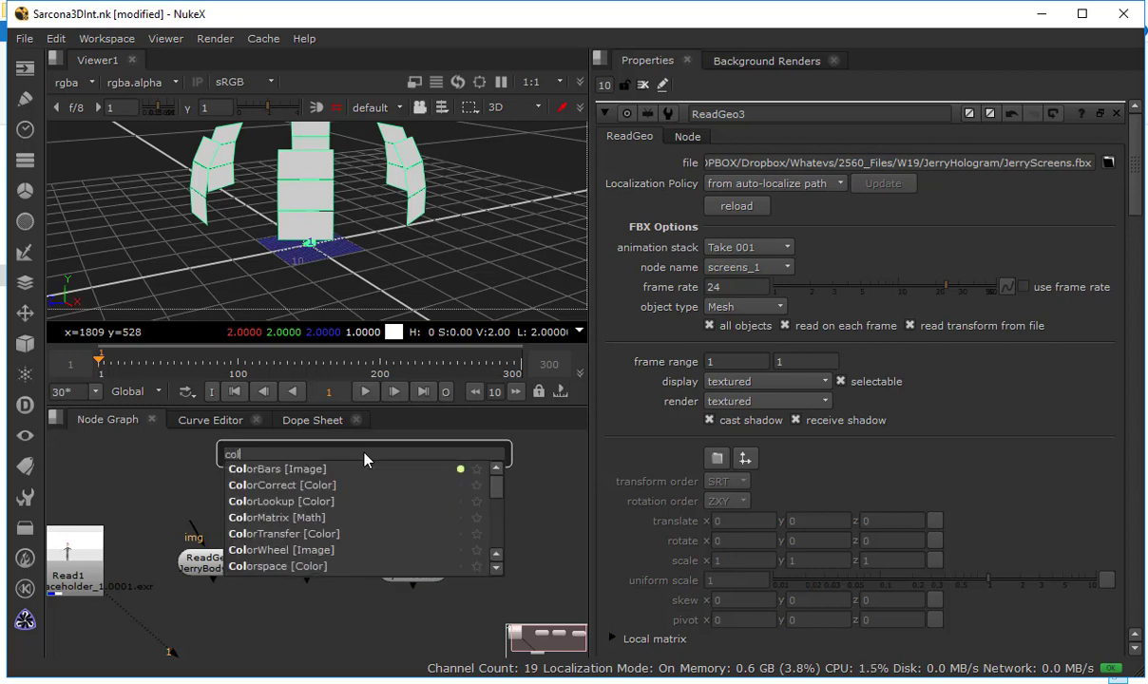
key(Return)
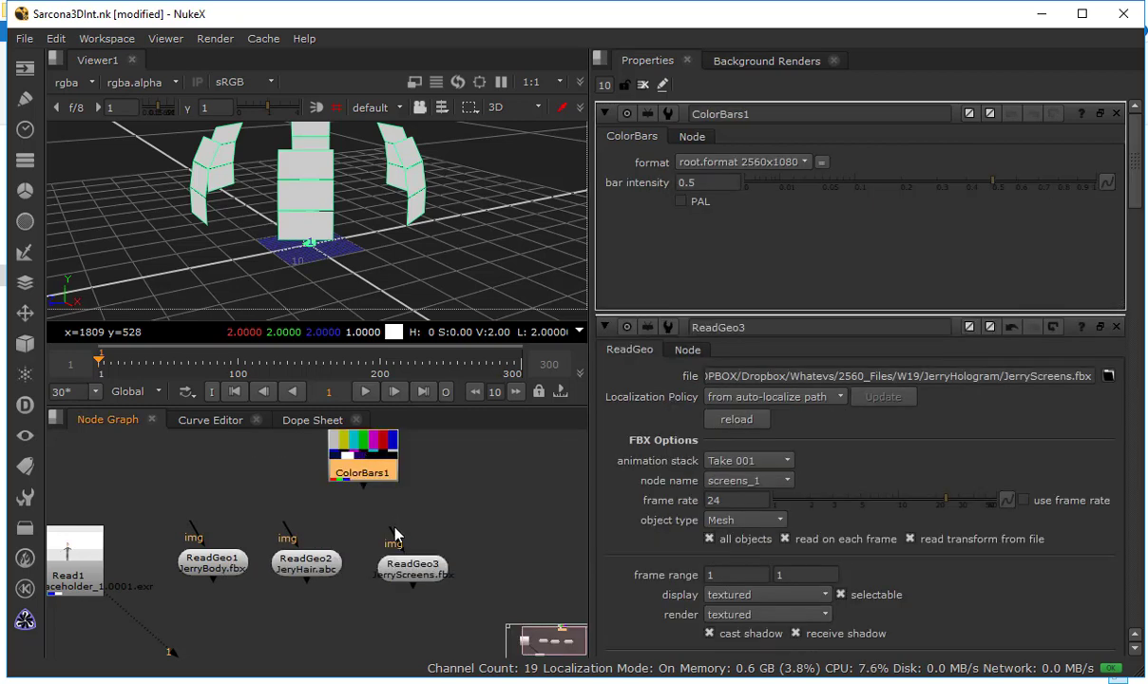
drag(361, 477, 410, 496)
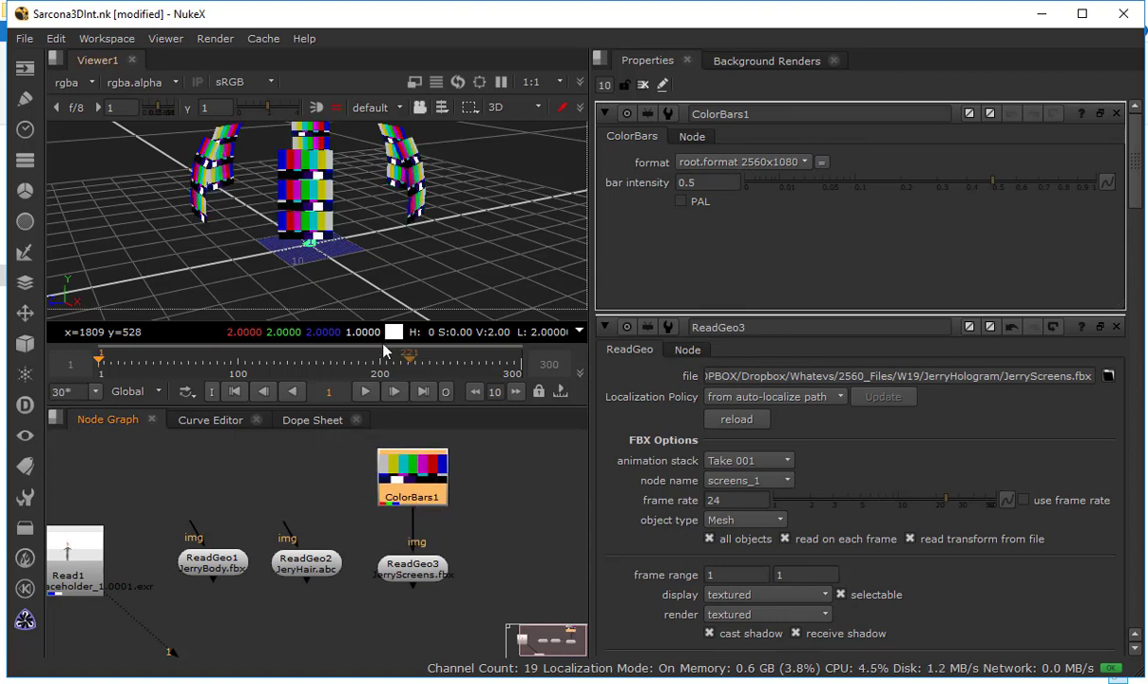
drag(275, 267, 480, 252)
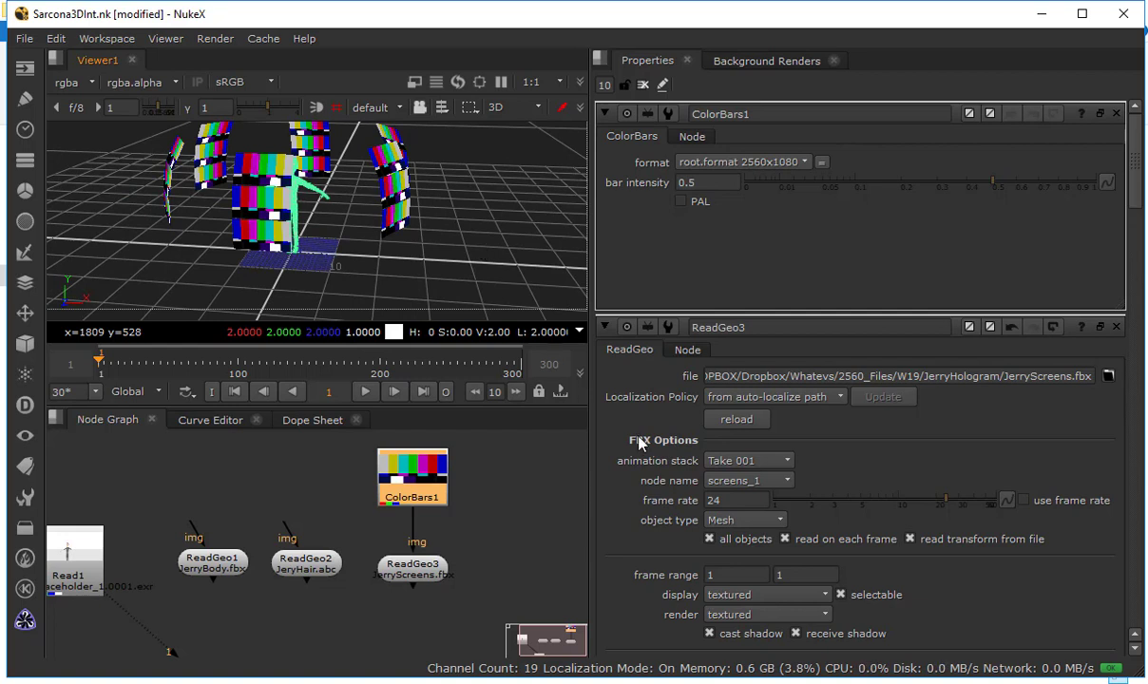
Undo the ColorBars connection to ReadGeo3, and reconnect the img input of ReadGeo3 to ColorBars1
mouse_move(428, 574)
mouse_down()
mouse_move(450, 559)
mouse_move(392, 596)
mouse_move(453, 569)
mouse_move(432, 563)
mouse_up()
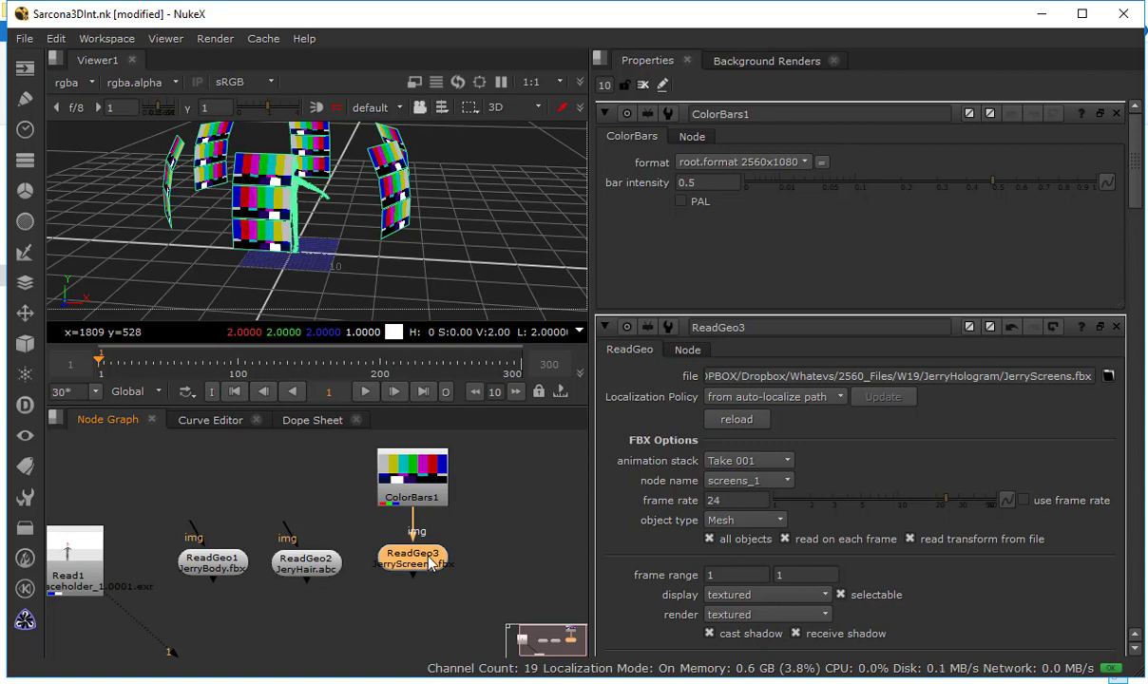
click(474, 534)
key(ctrl+z)
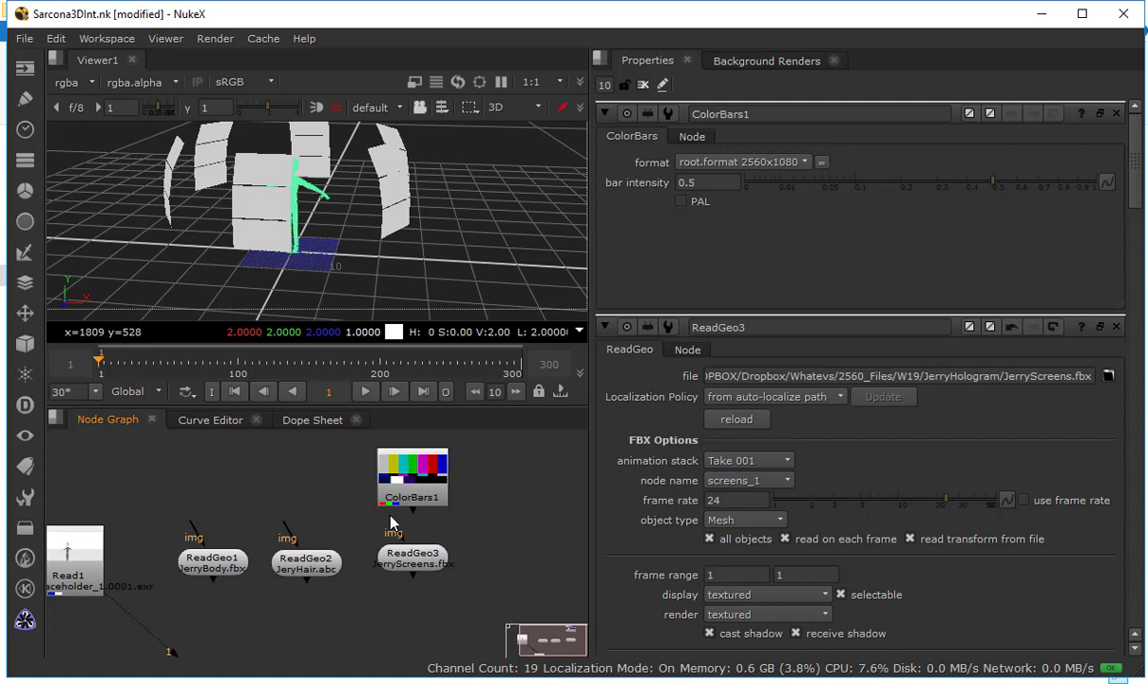
drag(390, 517, 368, 489)
Disable all objects on ReadGeo3 and keep screens_1 as its node name so that it loads only one screen
click(285, 597)
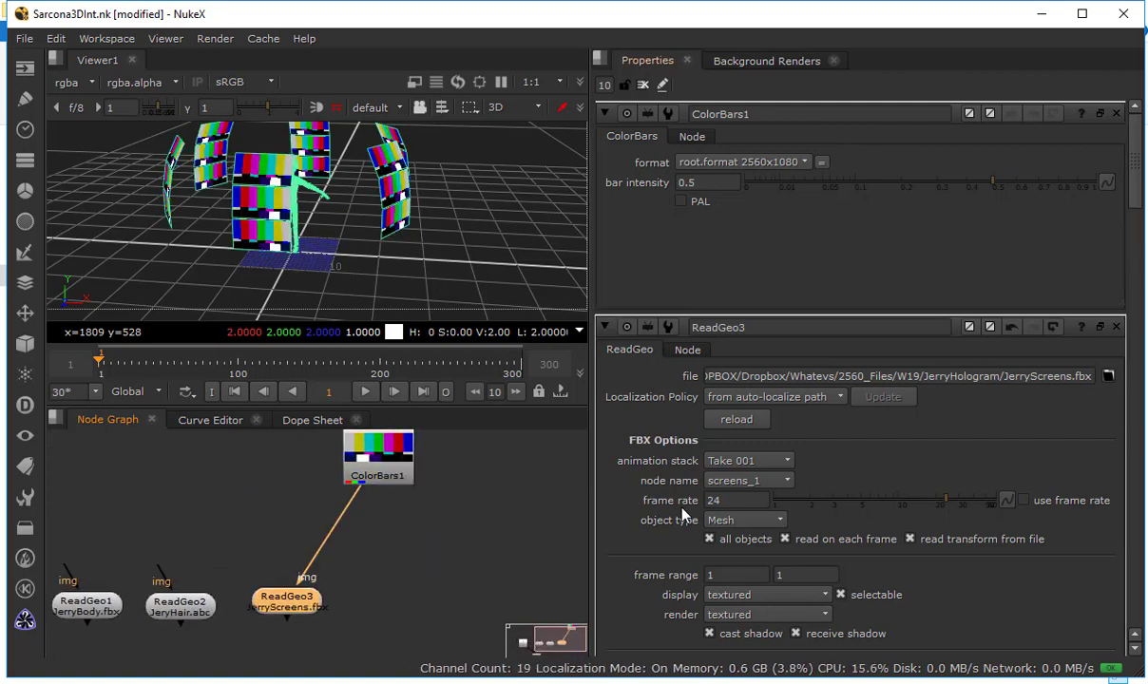
click(709, 539)
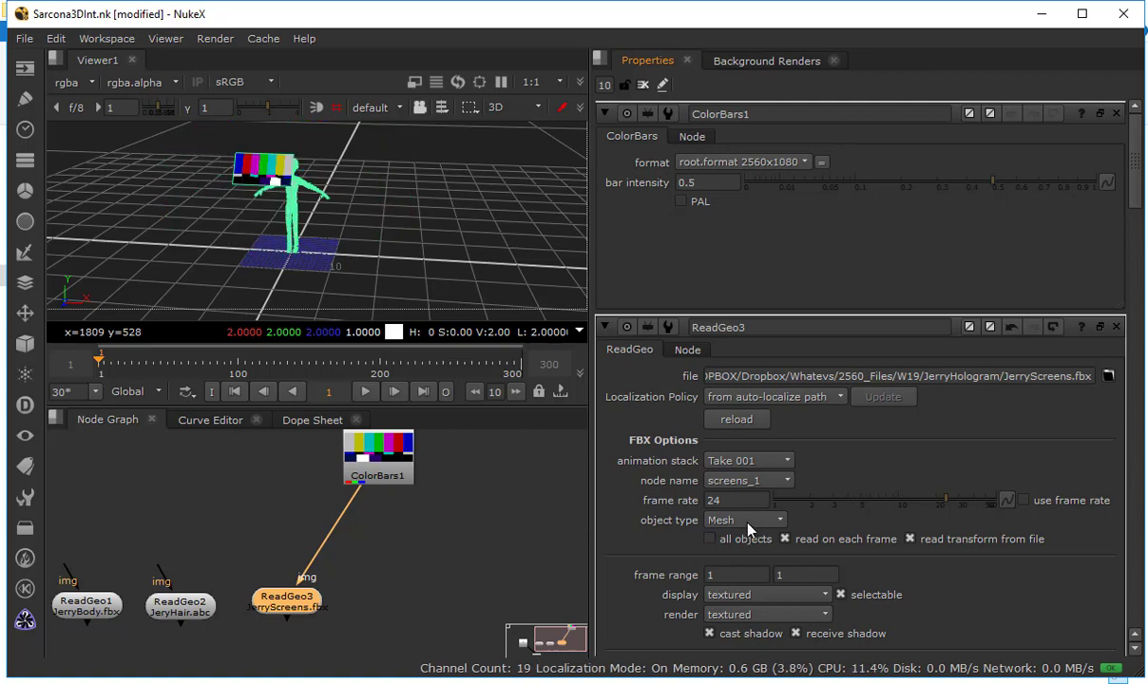
click(737, 481)
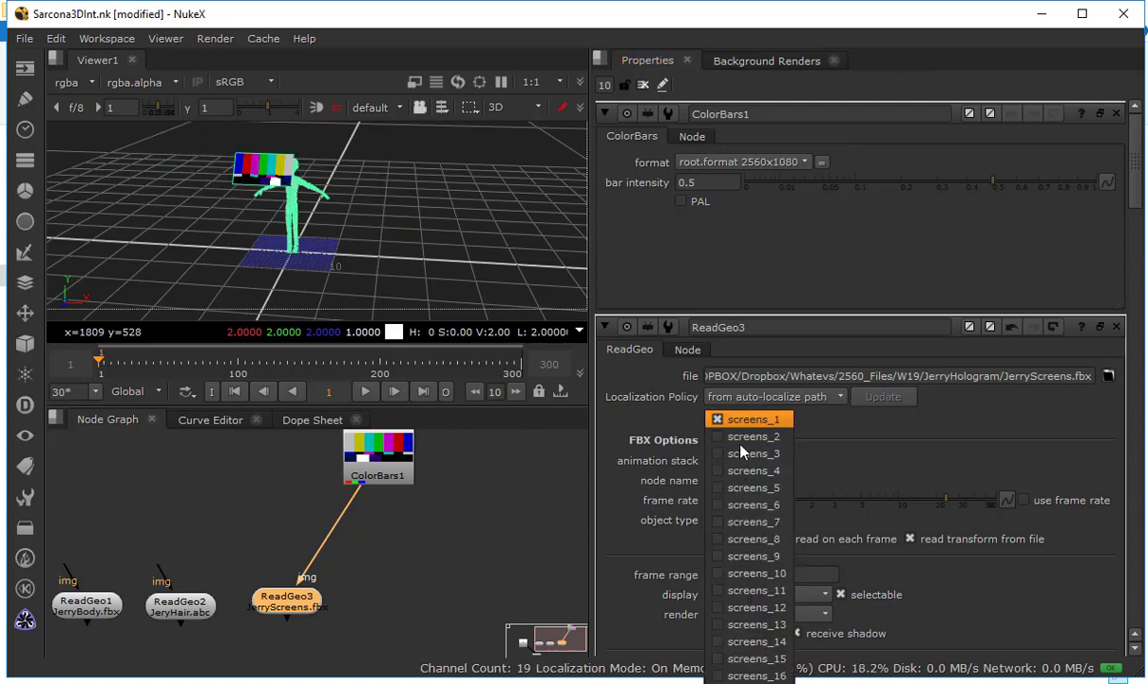
click(754, 428)
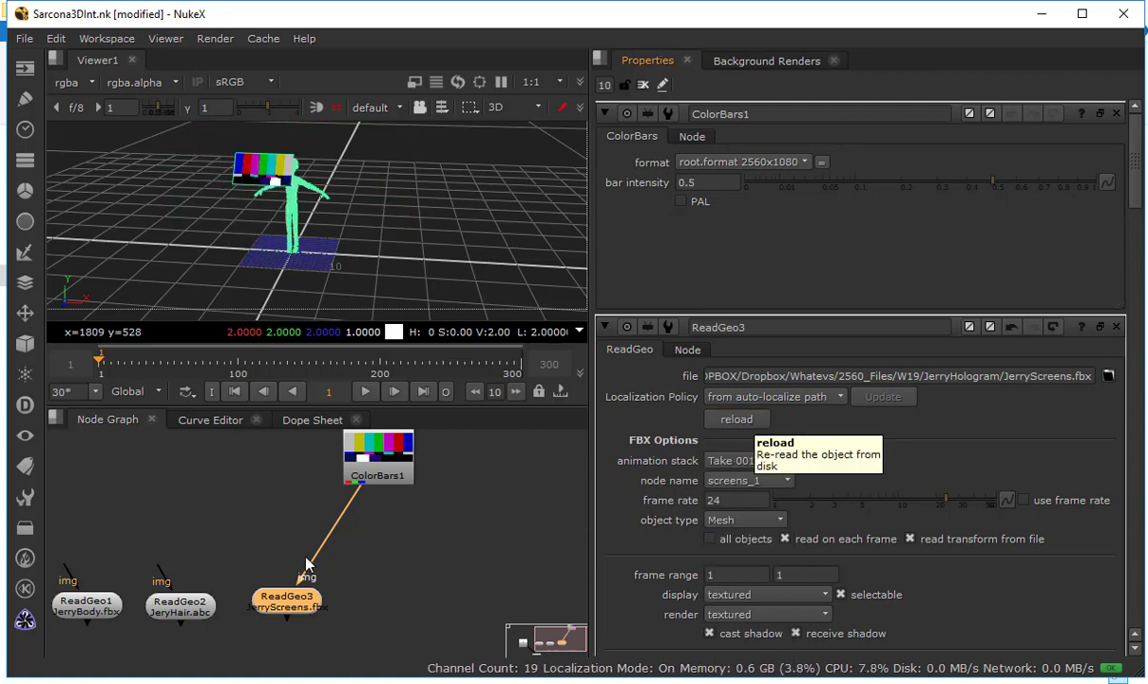
Duplicate ReadGeo3 beside the original, connect the copy to ColorBars1, and set its node name to screens_2
key(ctrl+c)
click(382, 585)
key(ctrl+v)
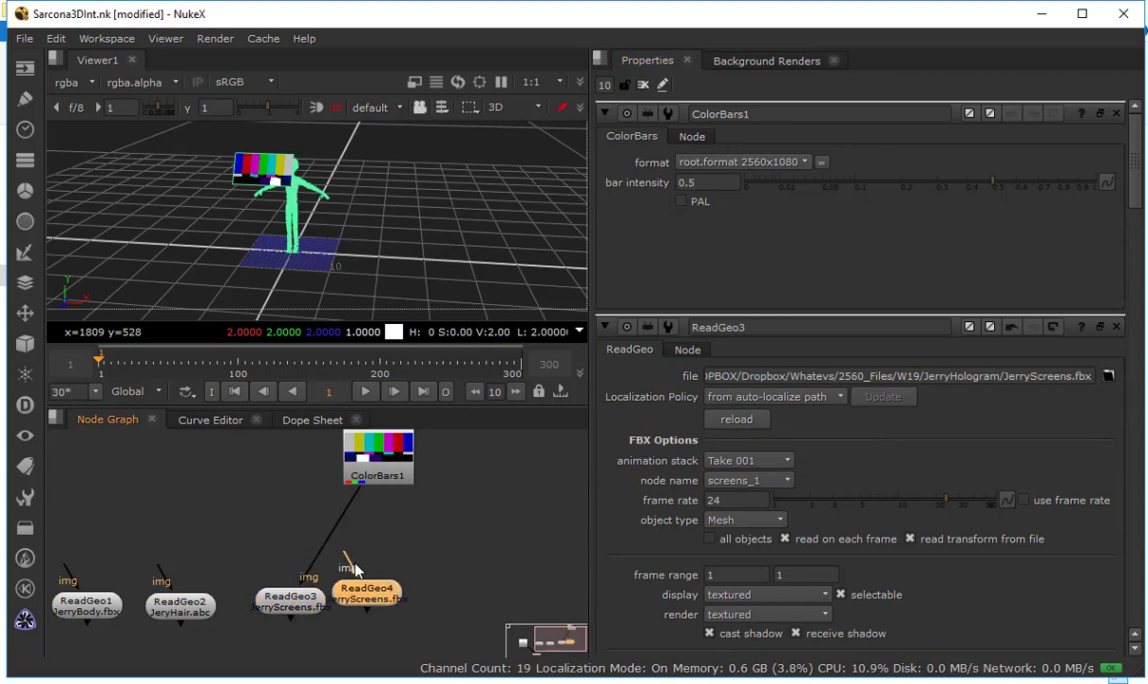
drag(353, 562, 372, 467)
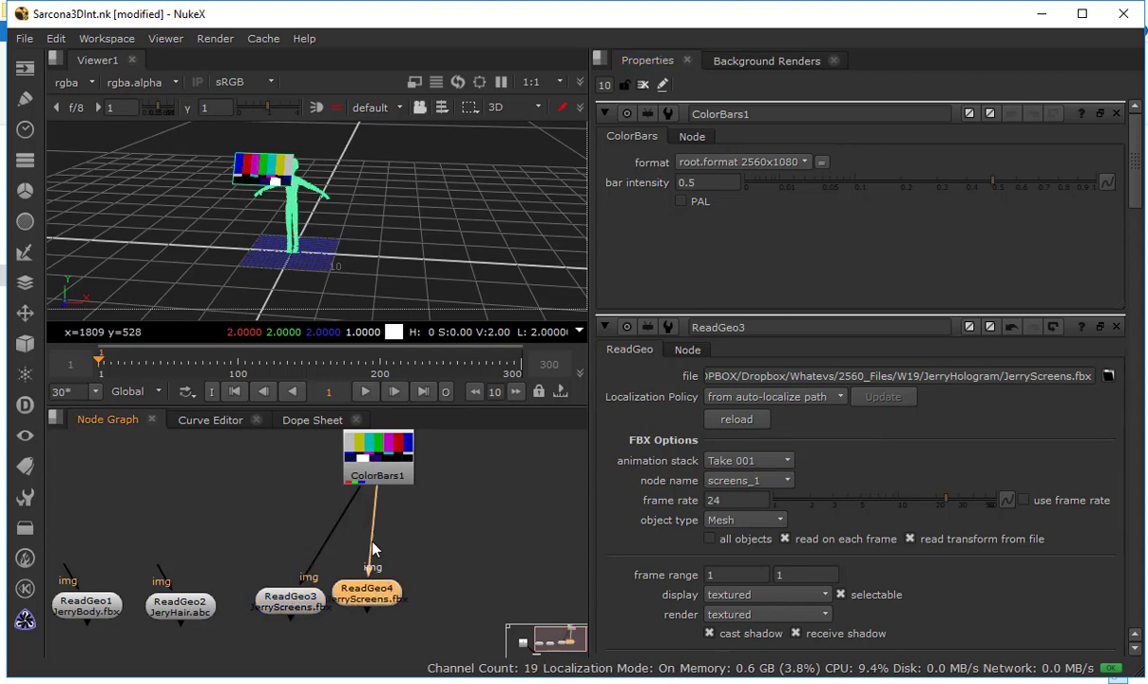
double_click(377, 599)
click(784, 267)
click(756, 285)
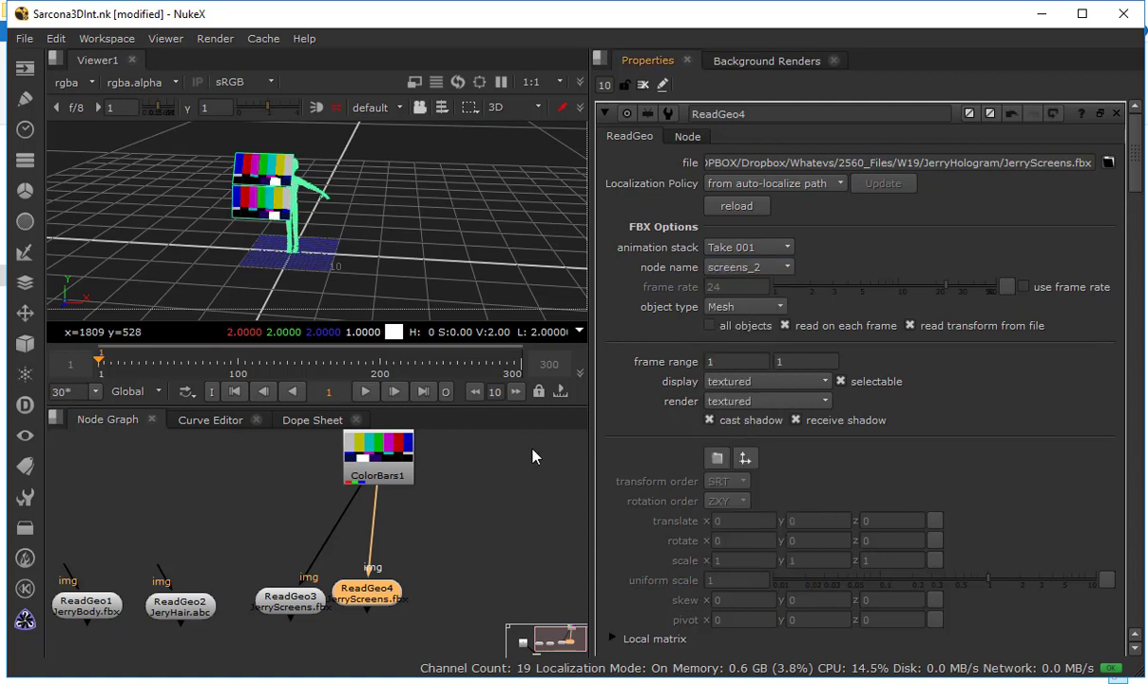
Place another ReadGeo copy fed by ColorBars1 beside ReadGeo4, and set its node name to screens_3
drag(332, 519, 226, 513)
drag(249, 595, 225, 608)
click(305, 599)
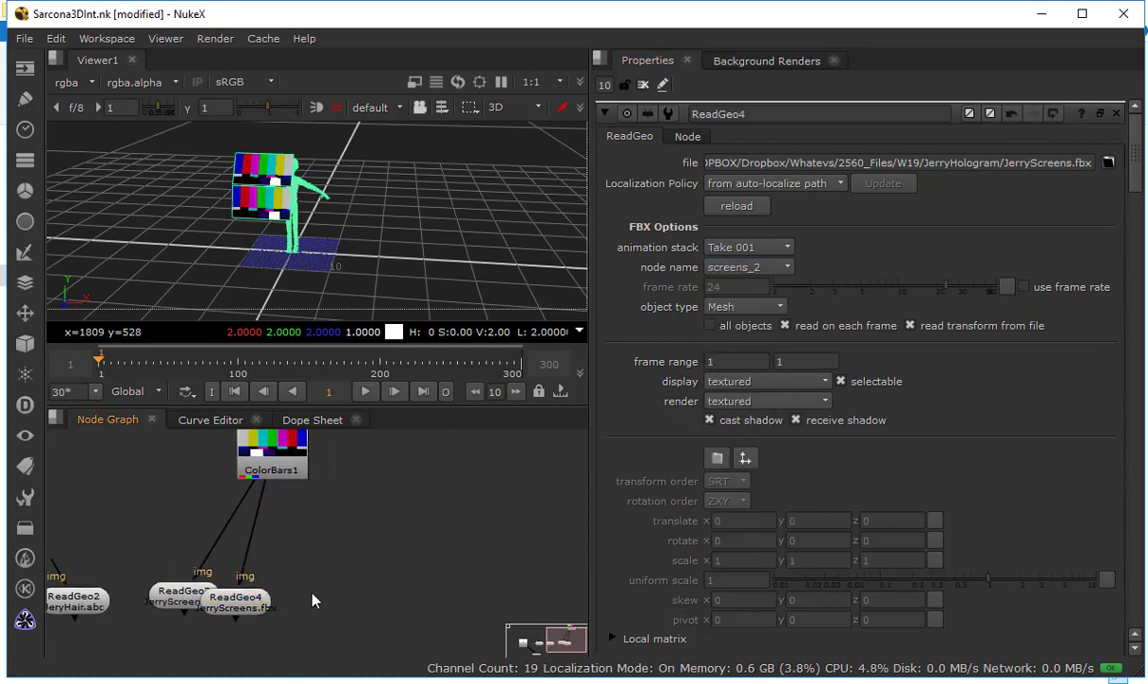
click(249, 603)
click(312, 597)
key(ctrl+v)
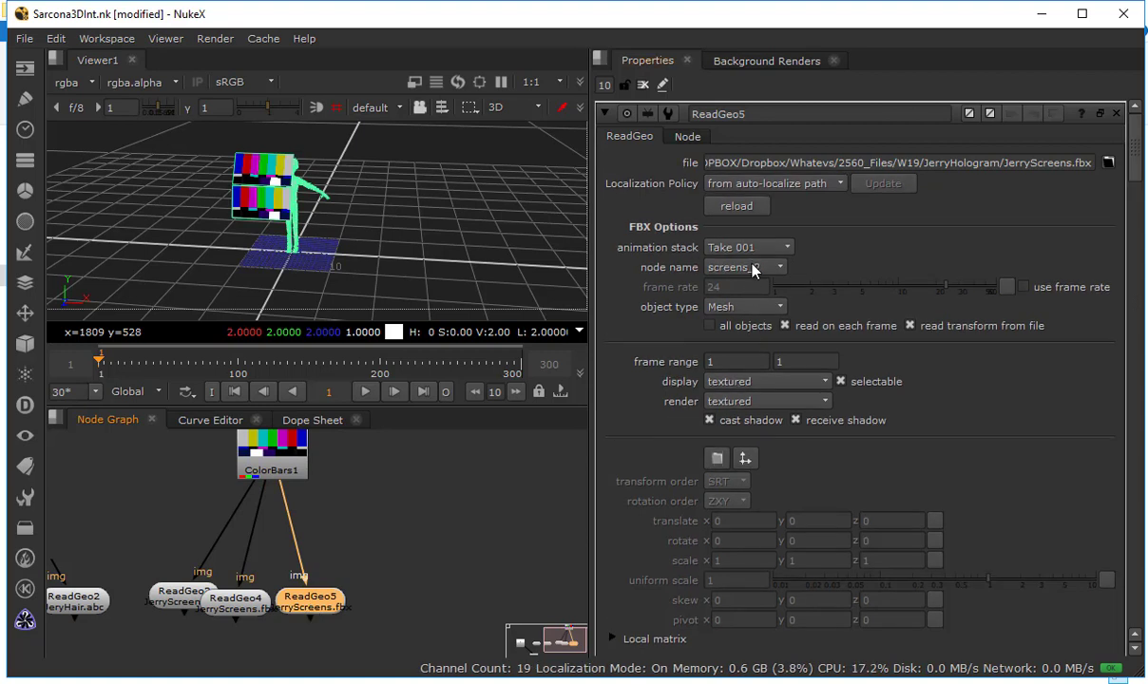
click(754, 271)
click(751, 285)
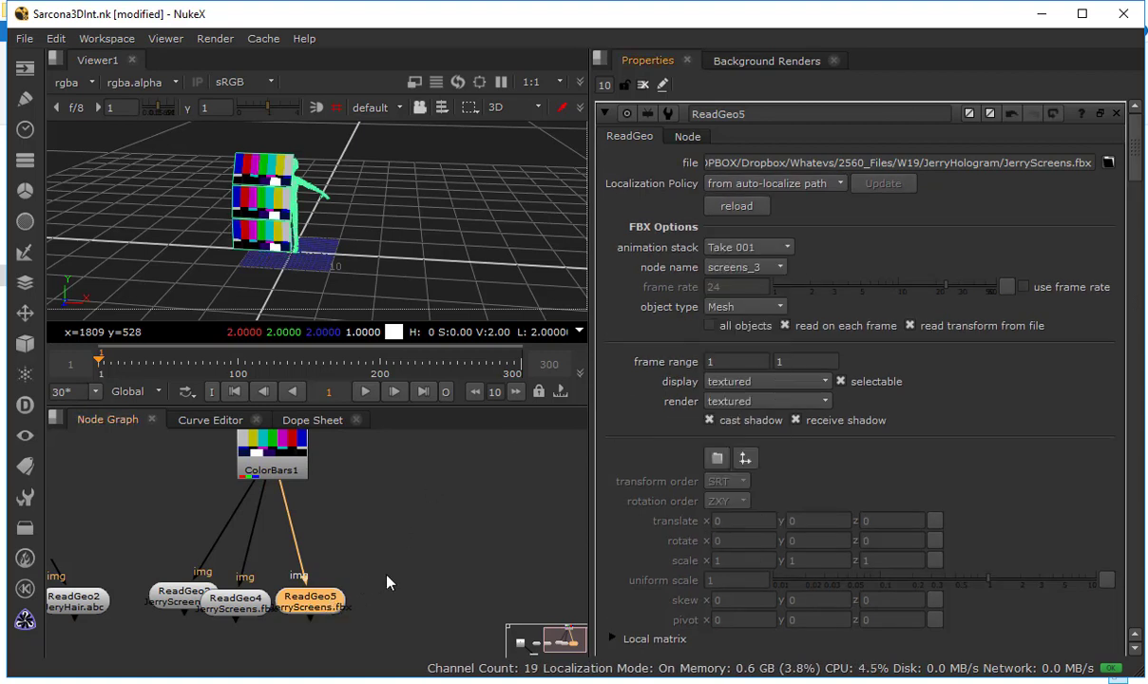
Duplicate the three screen ReadGeo nodes as a group, connect every copy to ColorBars1, and space the copies out in a row
drag(421, 561, 116, 644)
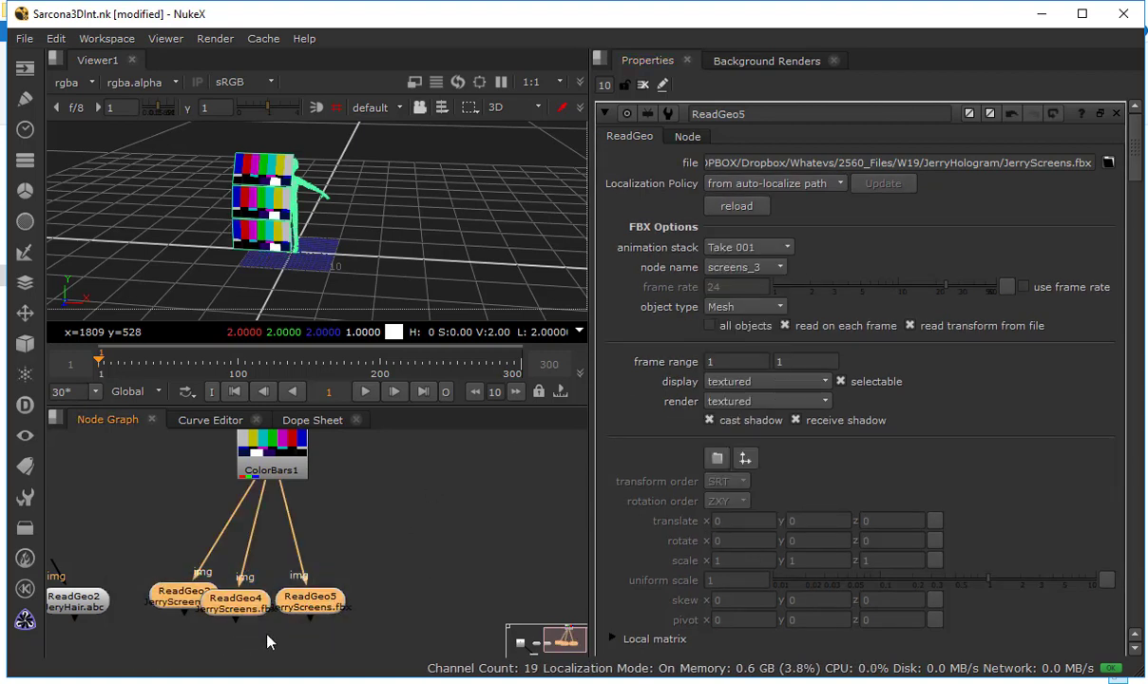
click(436, 571)
drag(344, 577, 257, 597)
key(ctrl+v)
drag(187, 509, 143, 457)
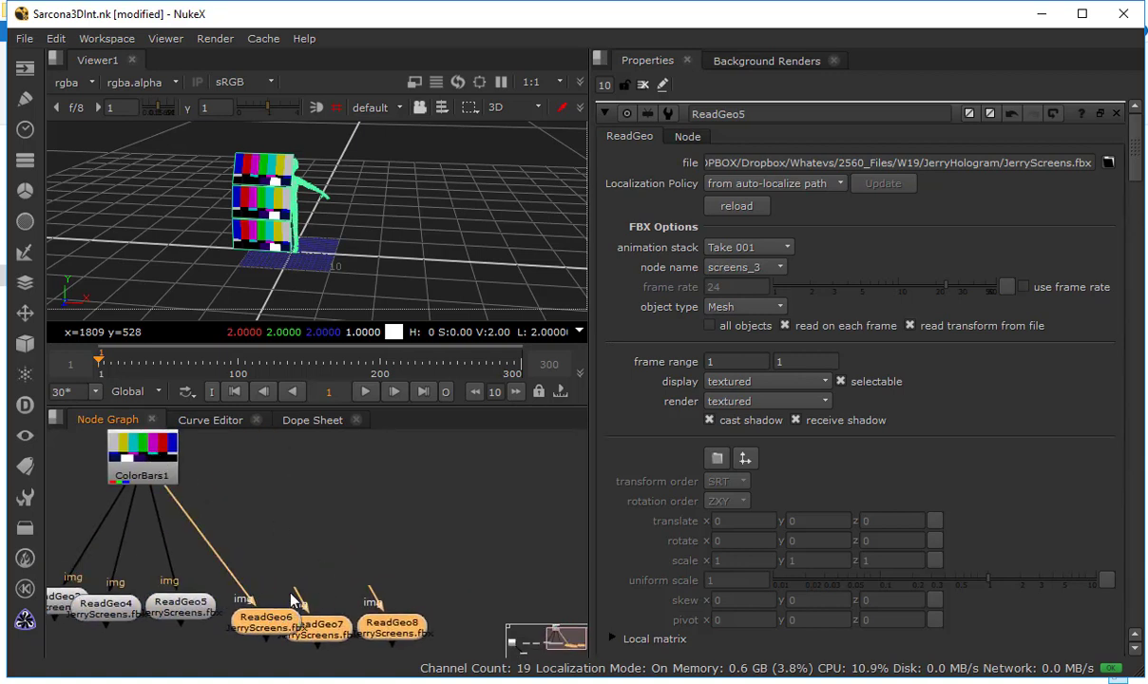
drag(295, 601, 152, 458)
drag(370, 597, 231, 460)
drag(367, 630, 428, 615)
drag(339, 635, 392, 627)
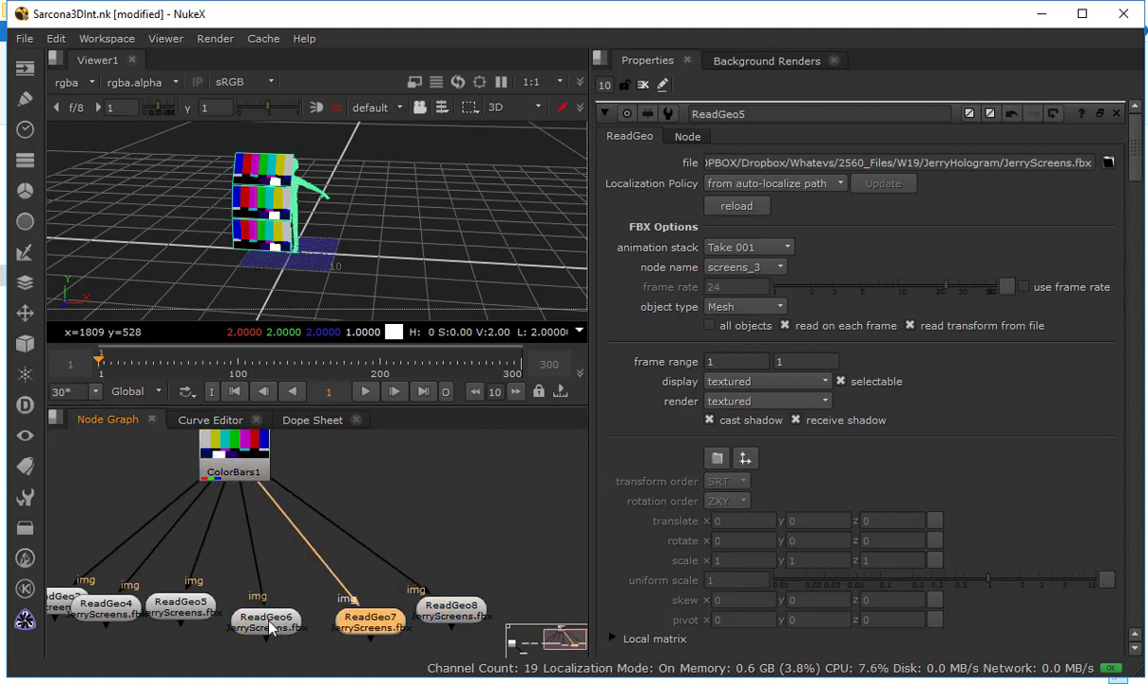
Set the node names of ReadGeo6, ReadGeo7 and ReadGeo8 to screens_4, screens_5 and screens_6 respectively
double_click(271, 628)
click(715, 267)
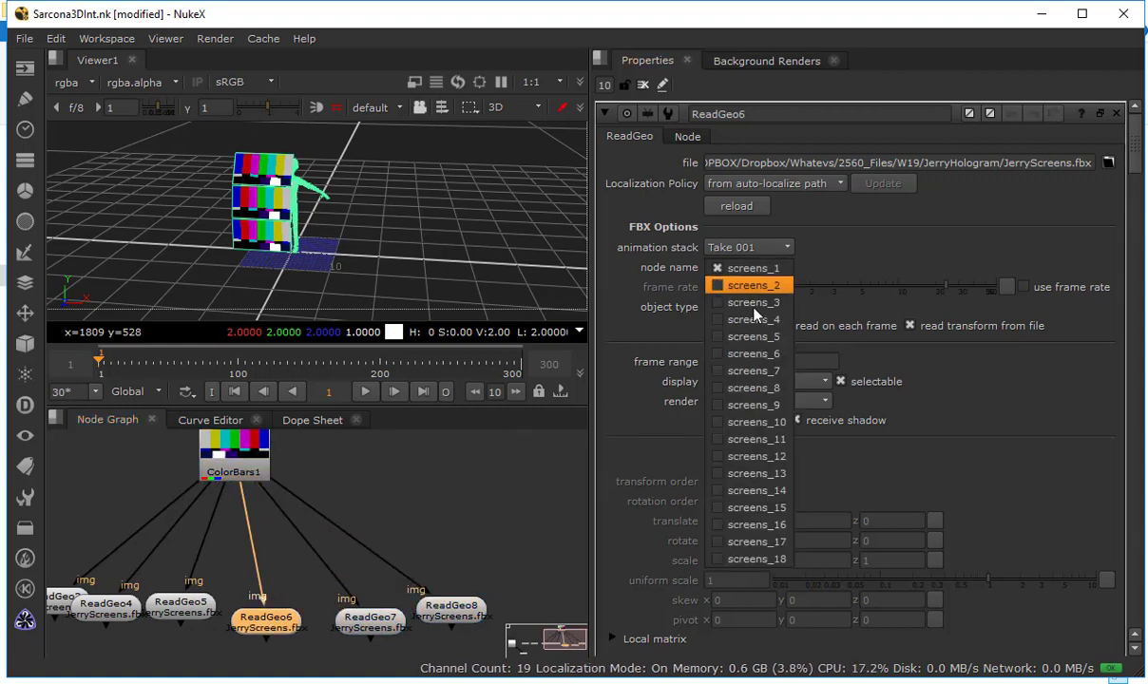
click(751, 285)
double_click(370, 619)
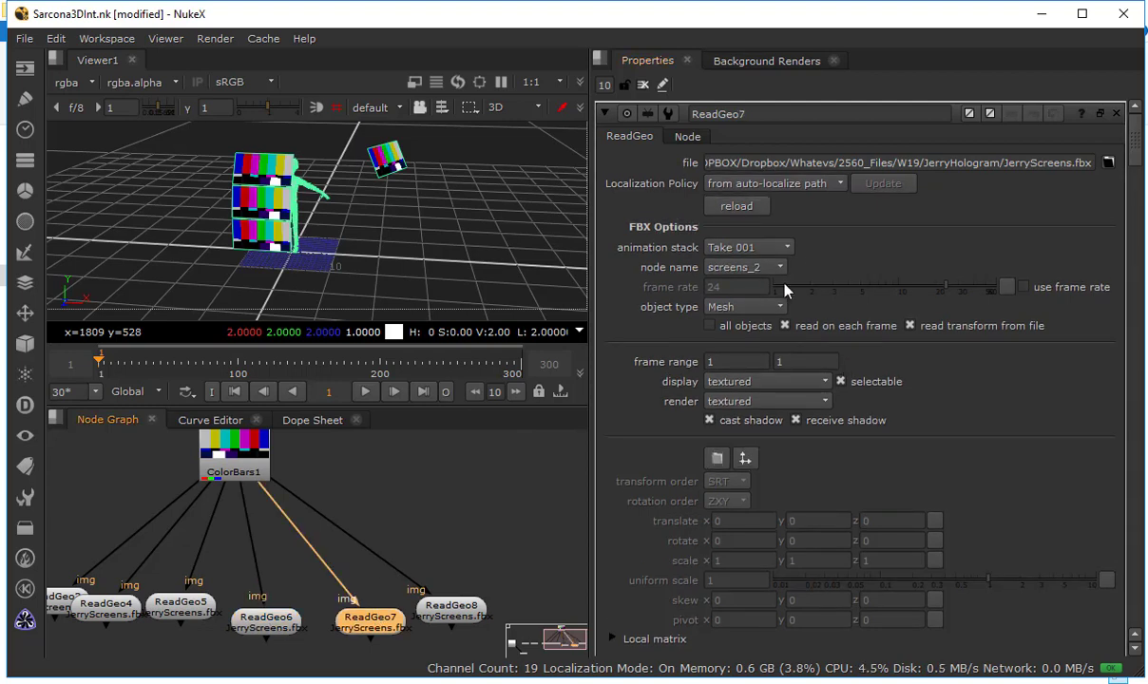
click(751, 267)
click(753, 320)
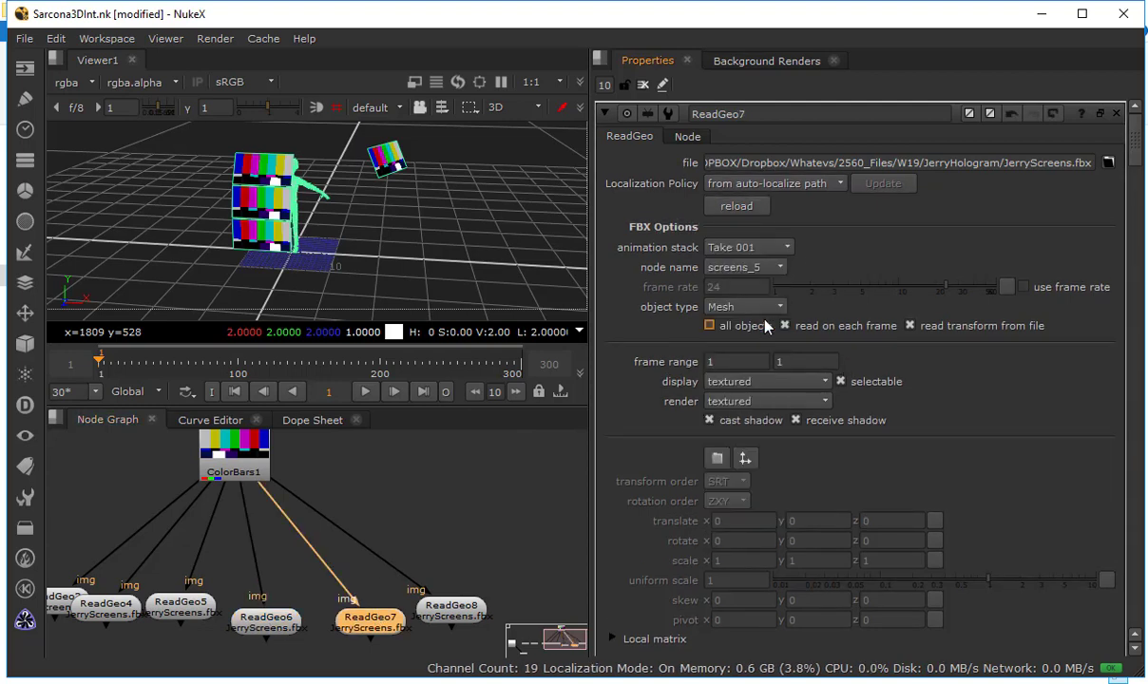
double_click(455, 609)
click(741, 267)
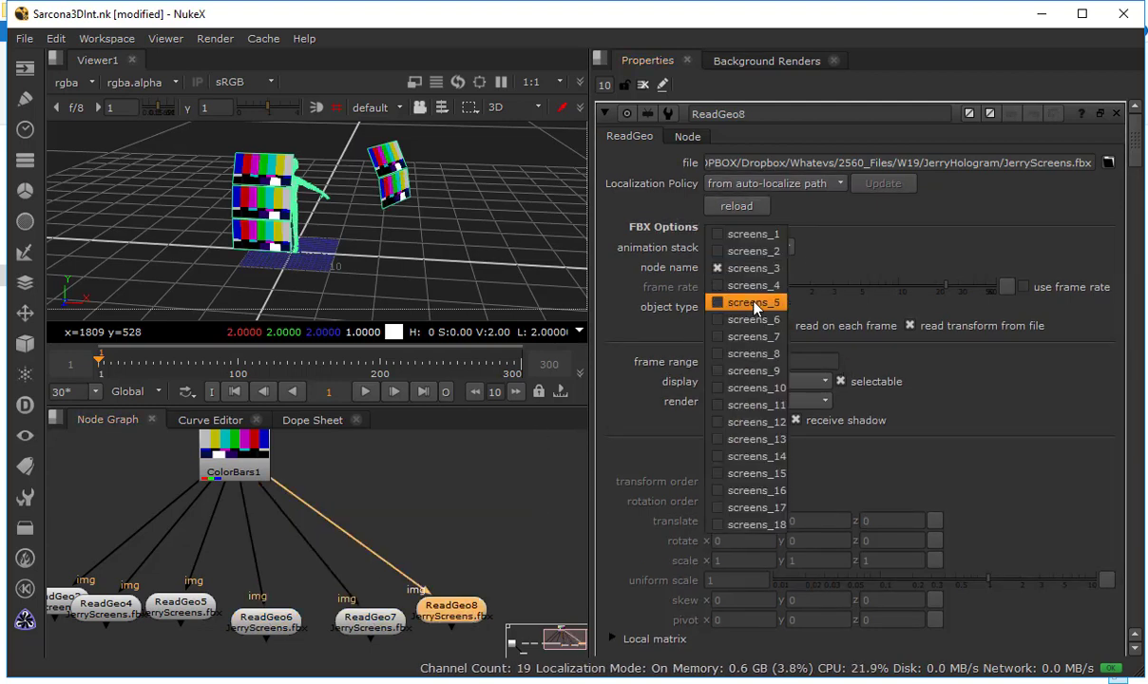
click(753, 319)
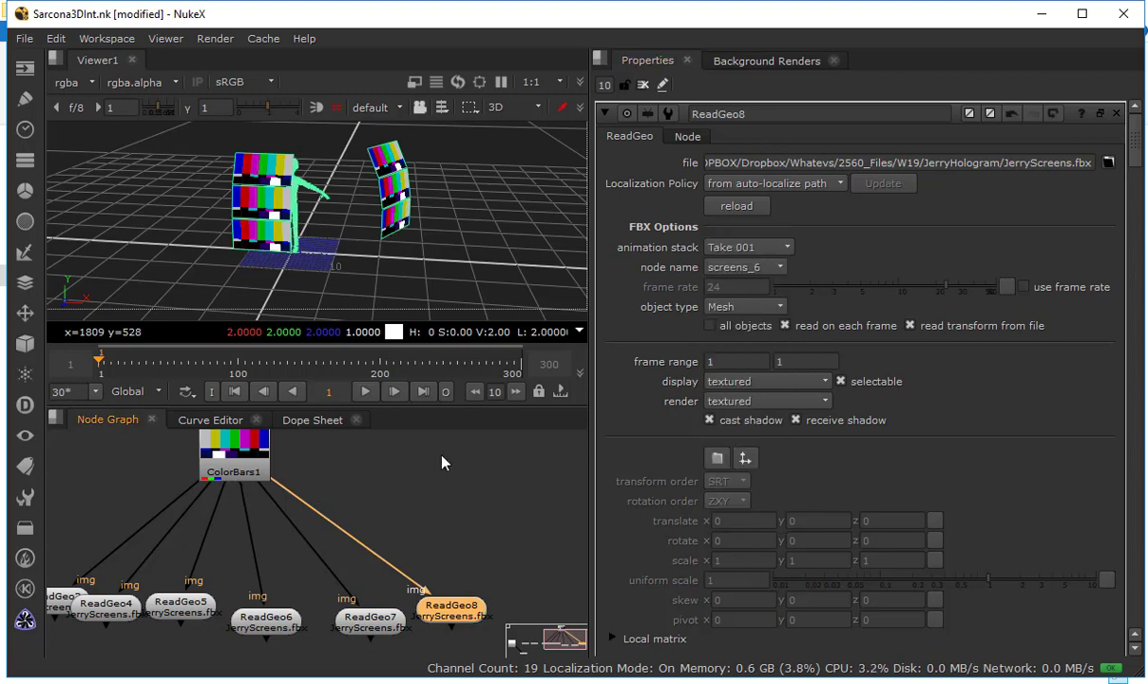
Maximize the node graph, center ColorBars1 above the screen nodes, and space ReadGeo3 through ReadGeo8 out in a non-overlapping row
drag(442, 458, 545, 439)
drag(310, 451, 332, 454)
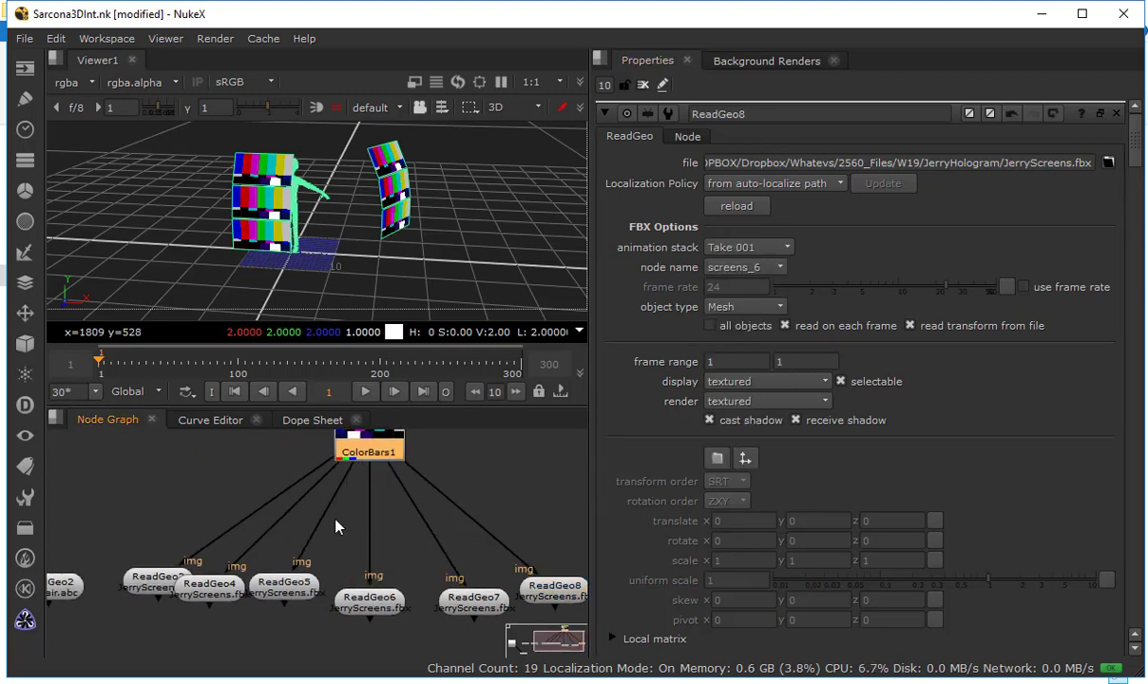
scroll(337, 528, down, 2)
drag(347, 550, 352, 505)
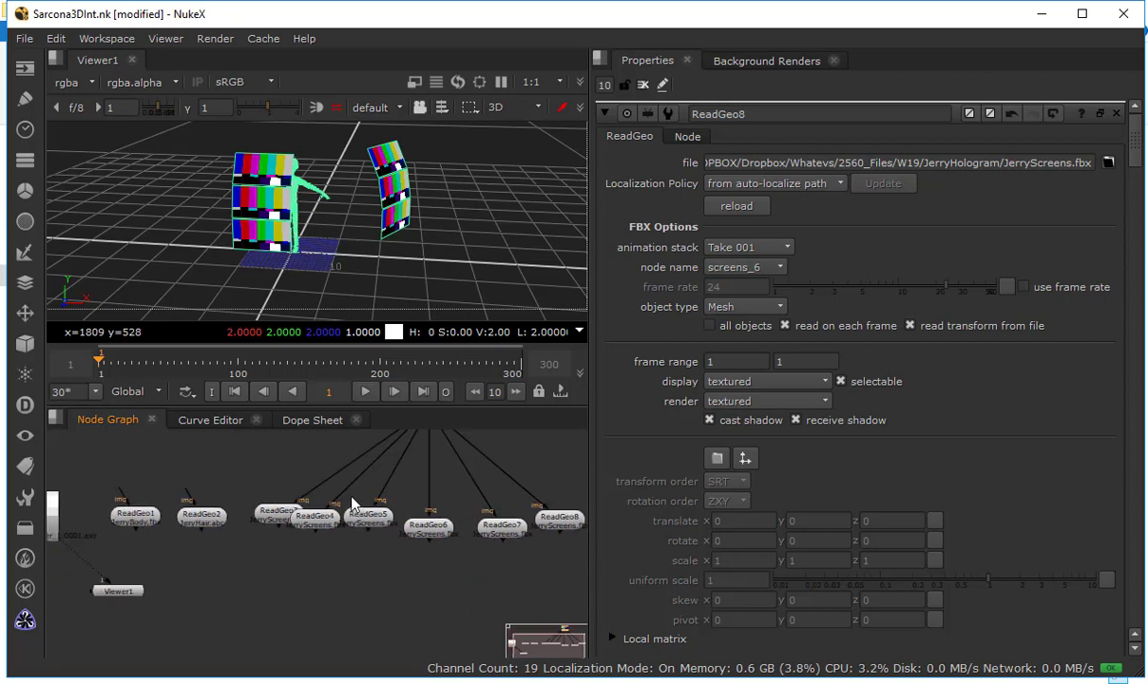
key(space)
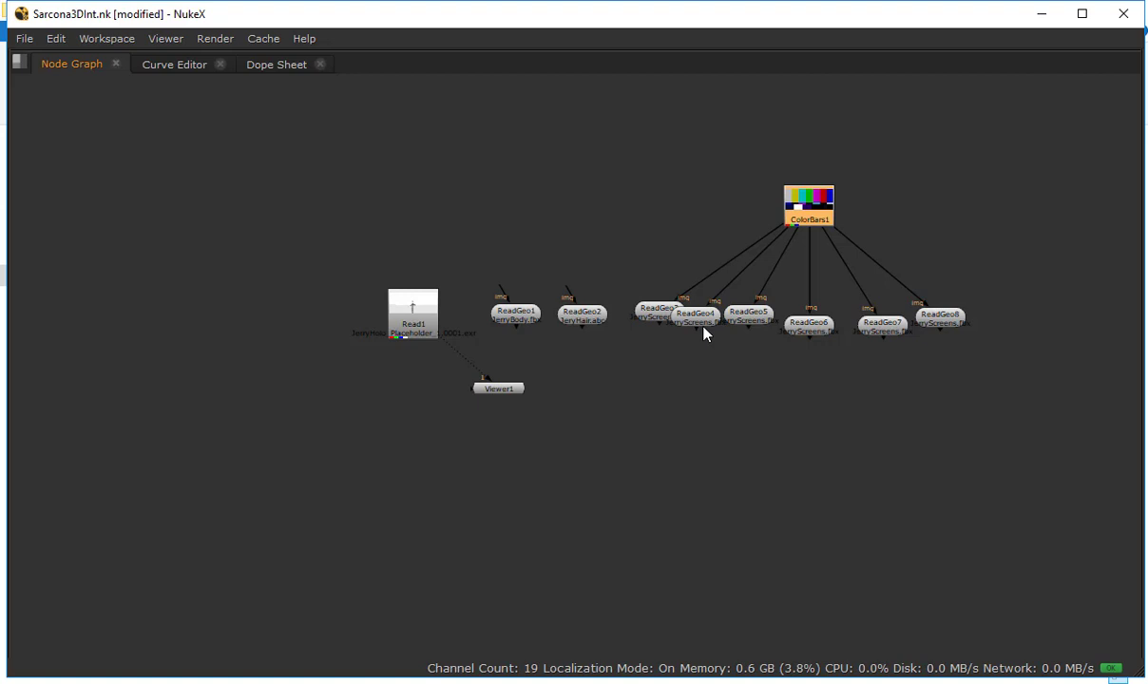
drag(703, 333, 791, 333)
drag(828, 329, 976, 319)
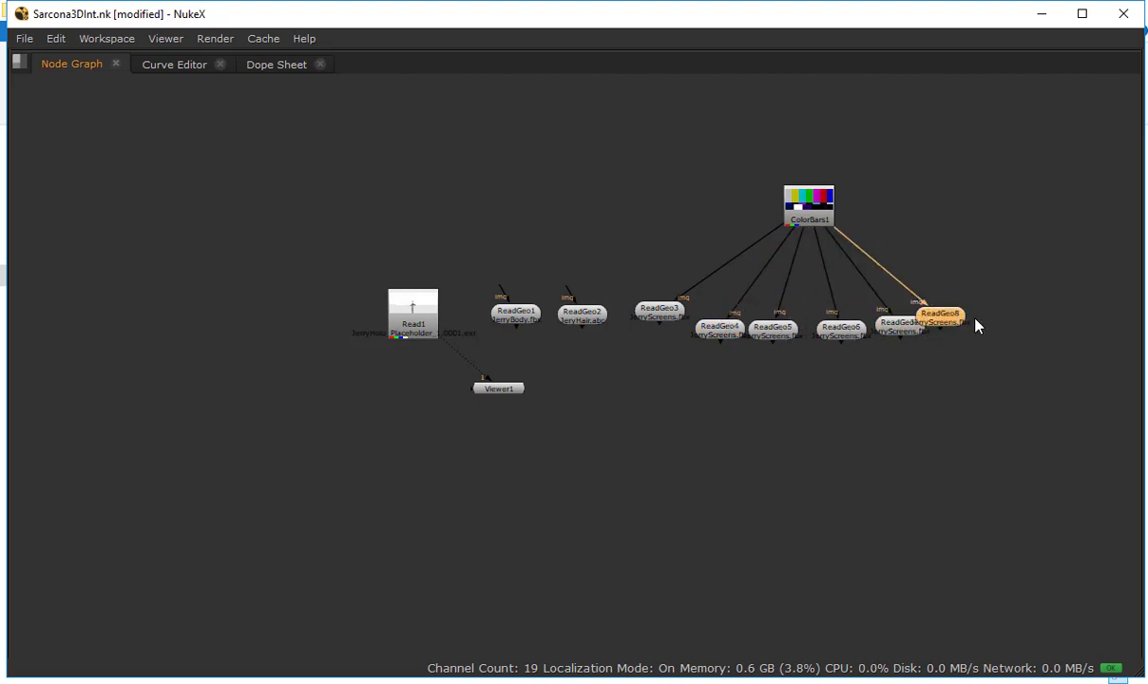
drag(670, 328, 655, 347)
click(835, 420)
key(Tab)
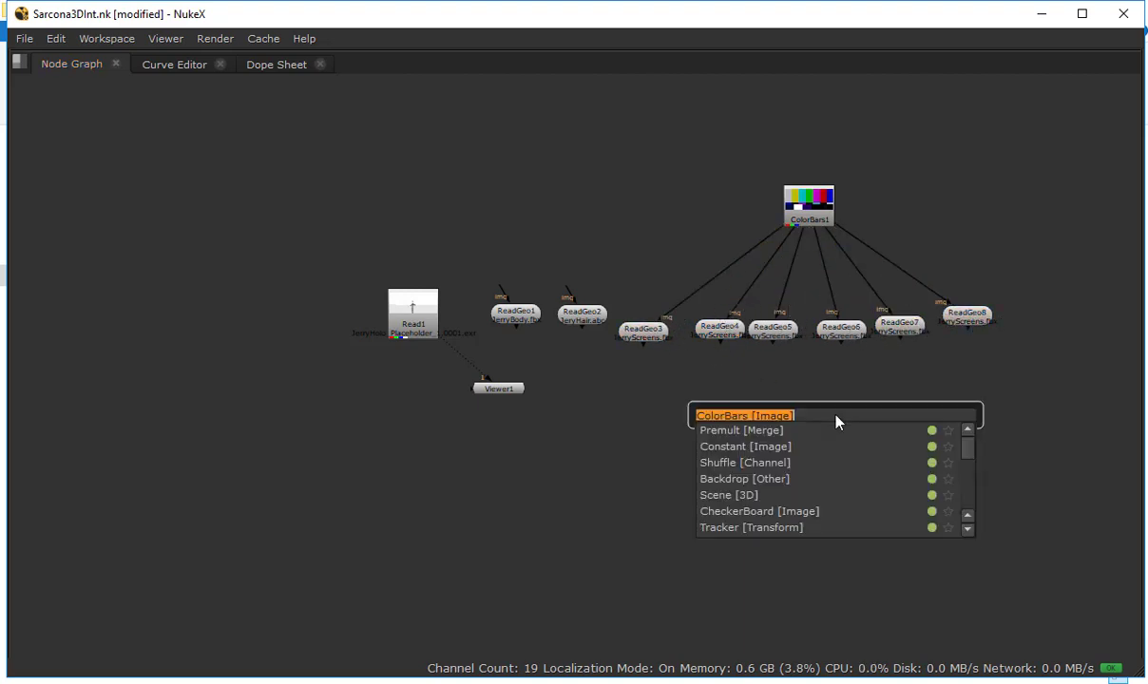
text(sce)
key(Return)
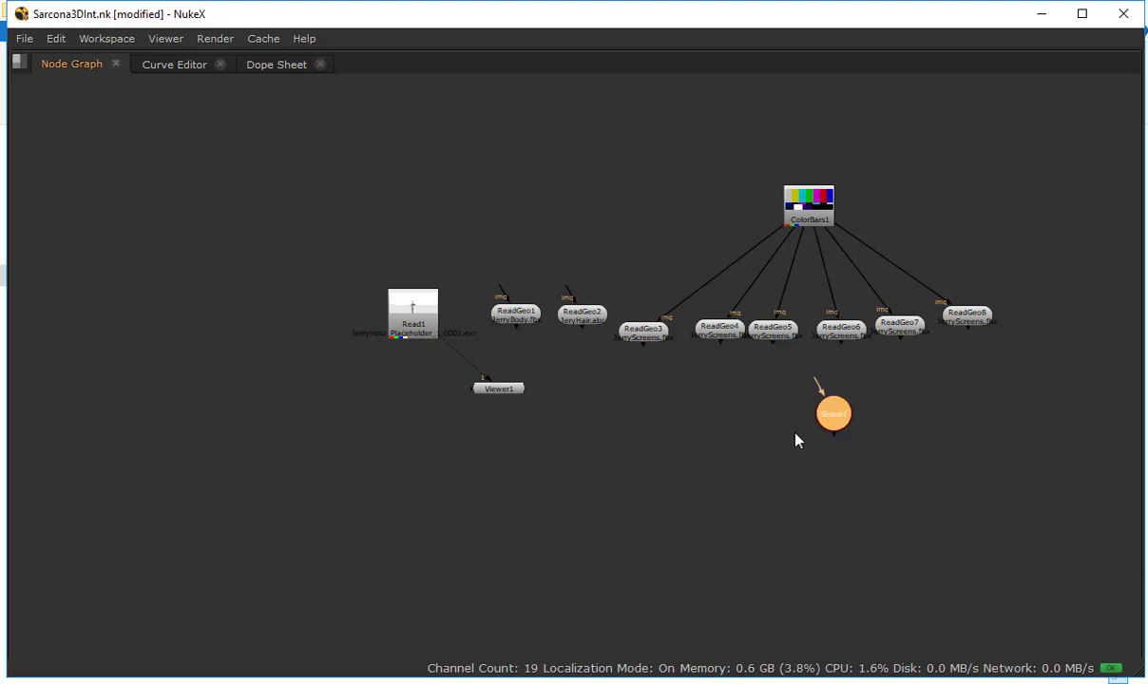
drag(643, 344, 815, 418)
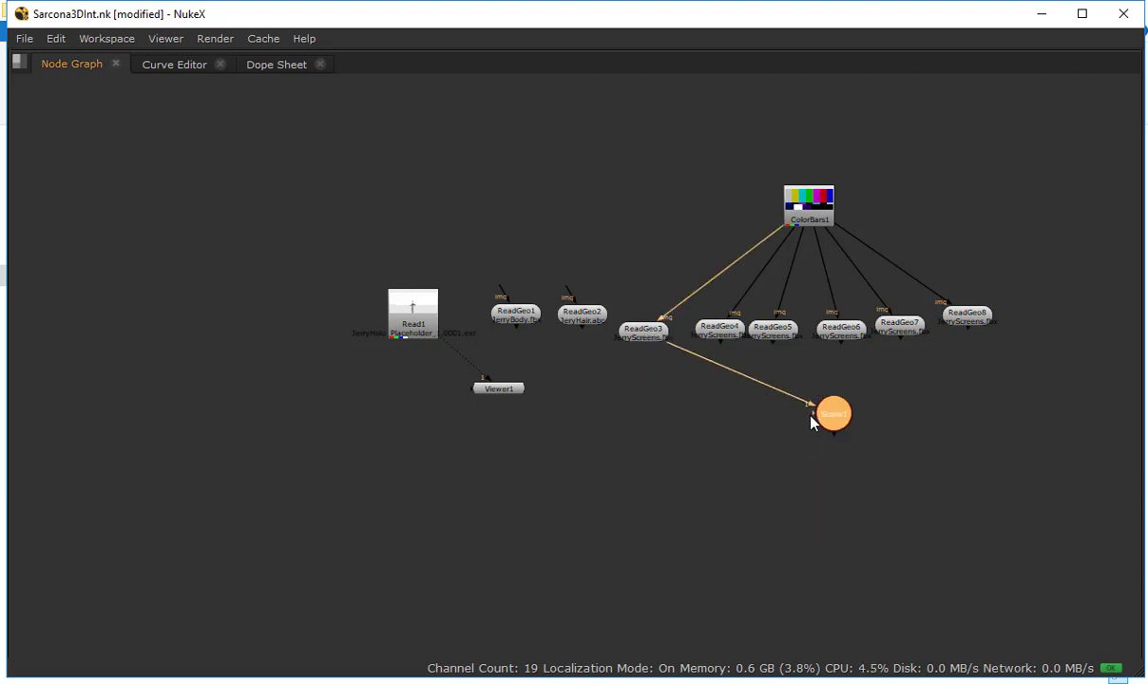
drag(722, 342, 799, 414)
drag(773, 344, 799, 421)
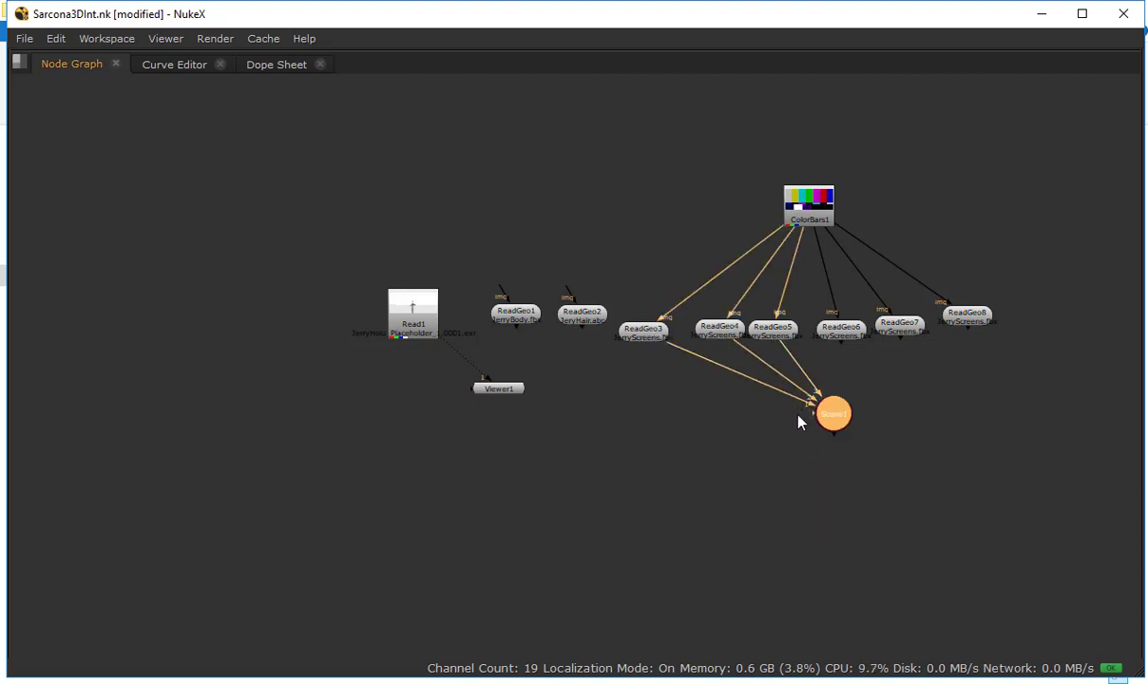
drag(840, 342, 824, 412)
drag(899, 334, 824, 412)
drag(966, 328, 756, 439)
key(Delete)
Add a Scene node fed by all six screen ReadGeo nodes and center it below their row
drag(609, 304, 969, 410)
key(Tab)
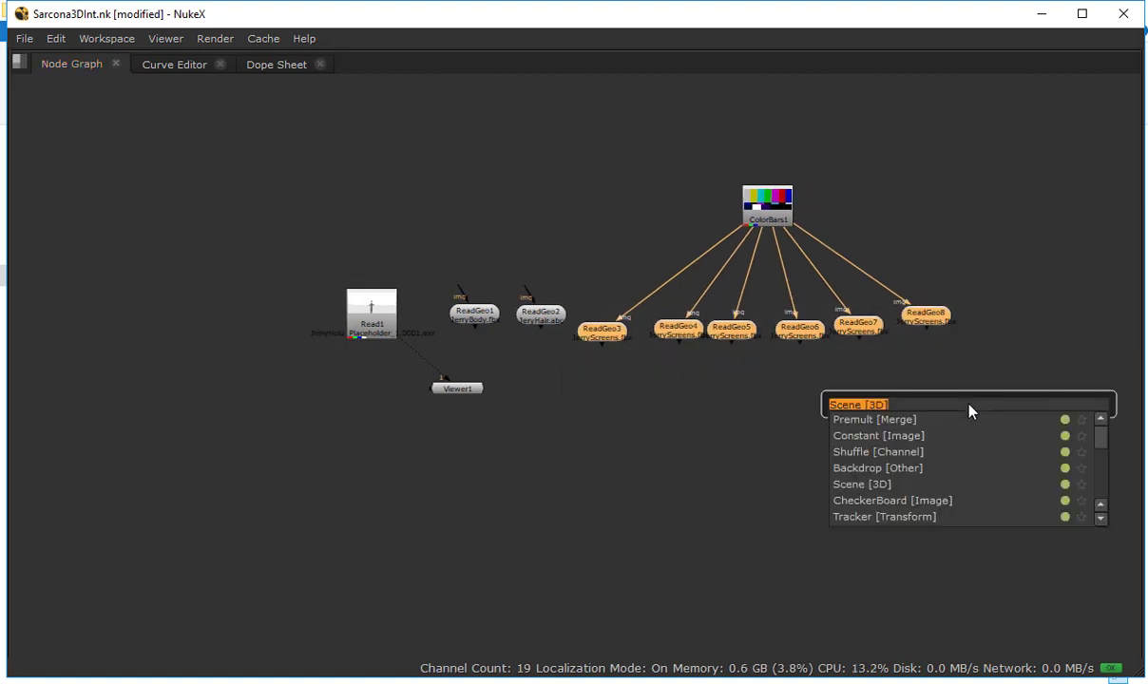
key(Return)
drag(941, 354, 766, 454)
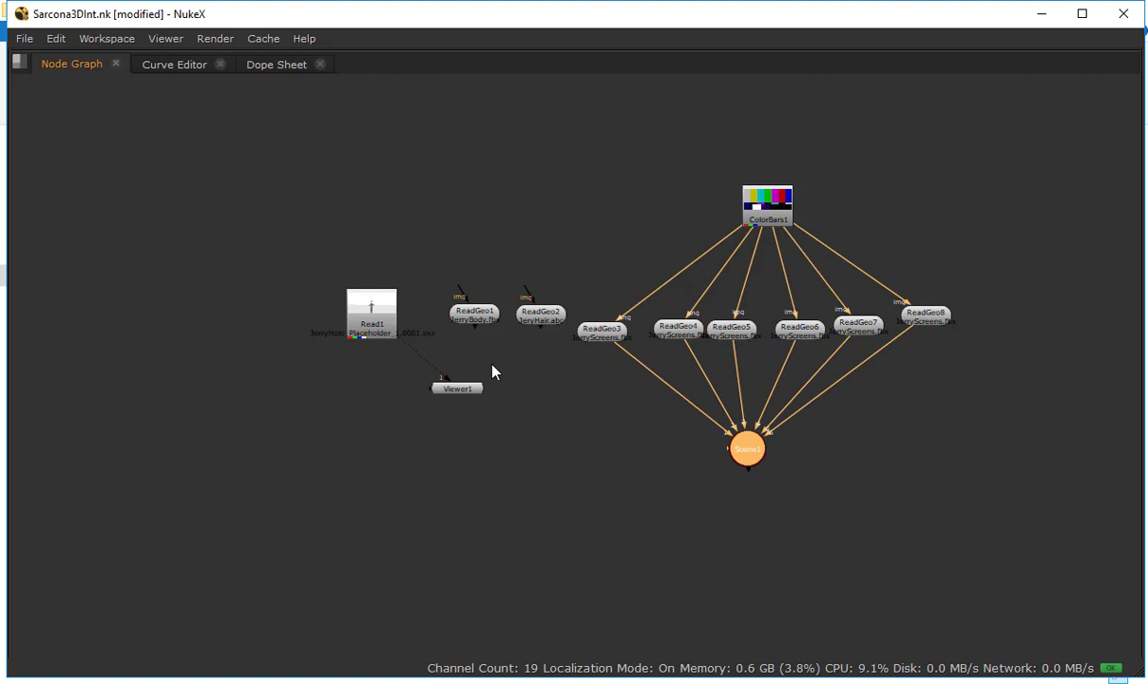
Connect the body and hair ReadGeo nodes to Scene1 and check the assembled geometry in the 3D viewer
key(f)
drag(435, 335, 730, 514)
drag(344, 326, 728, 513)
key(Tab)
click(530, 435)
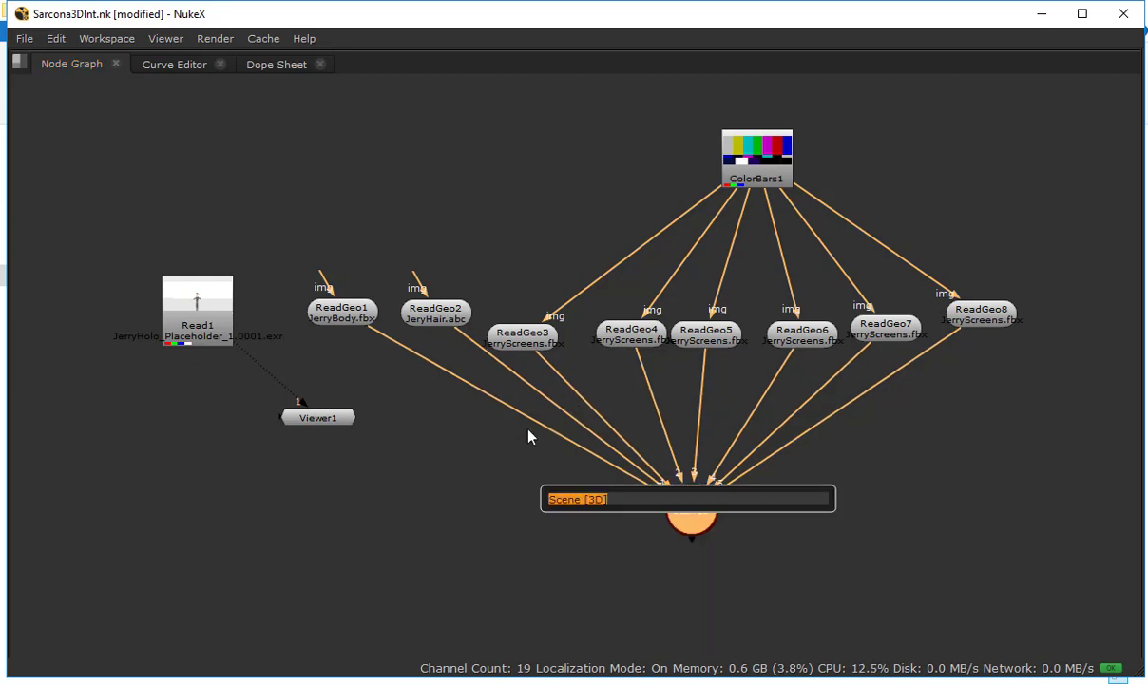
click(530, 434)
key(space)
drag(421, 253, 317, 300)
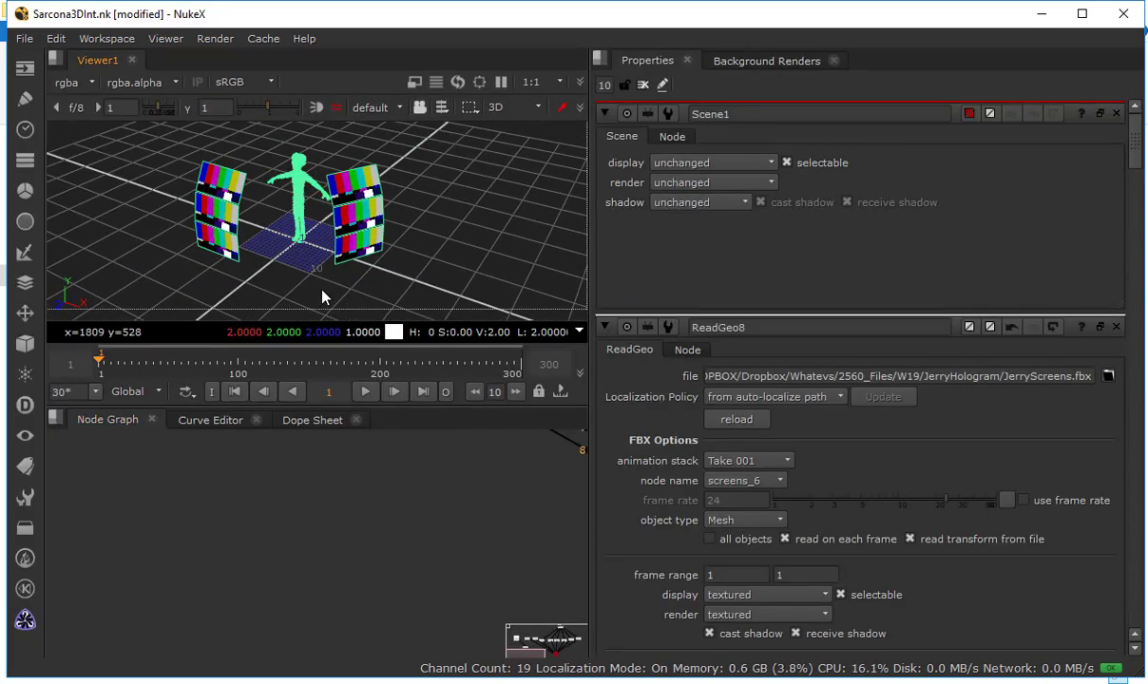
drag(569, 468, 325, 524)
click(382, 530)
key(Tab)
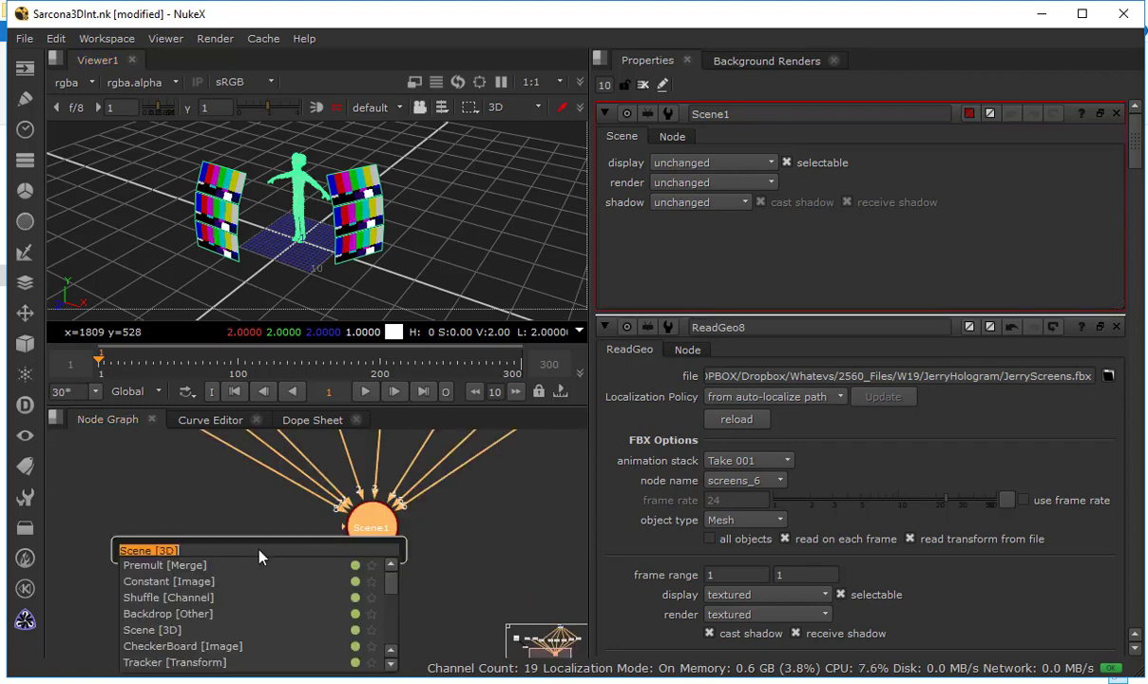
click(224, 494)
click(377, 543)
drag(302, 558, 266, 531)
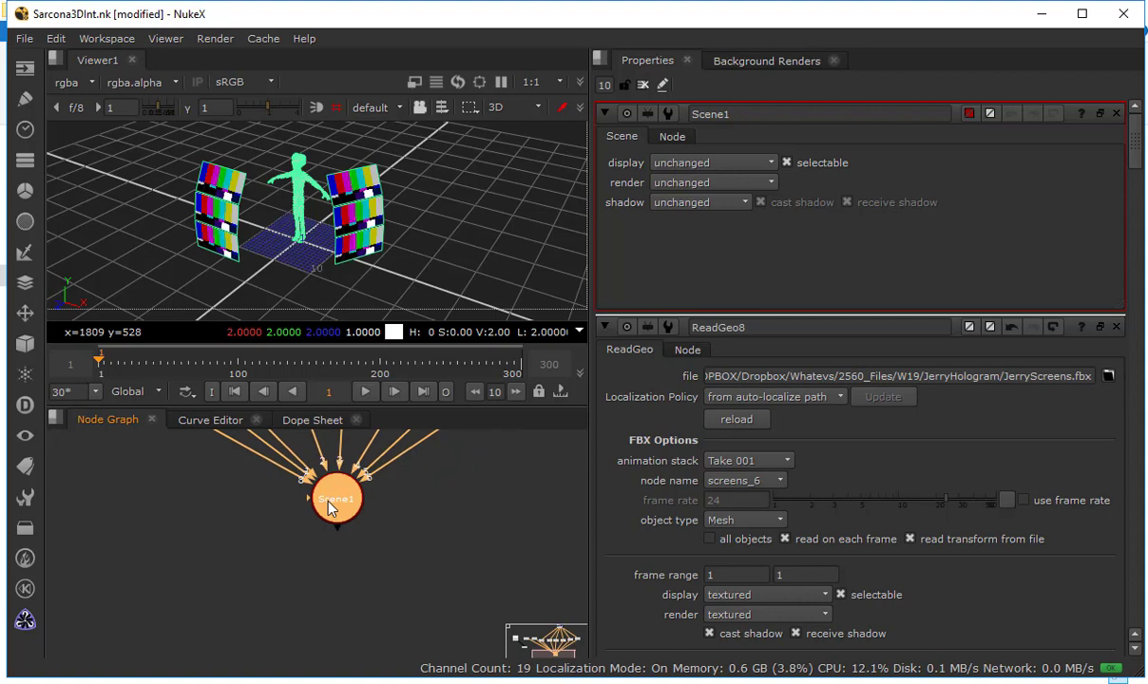
key(Tab)
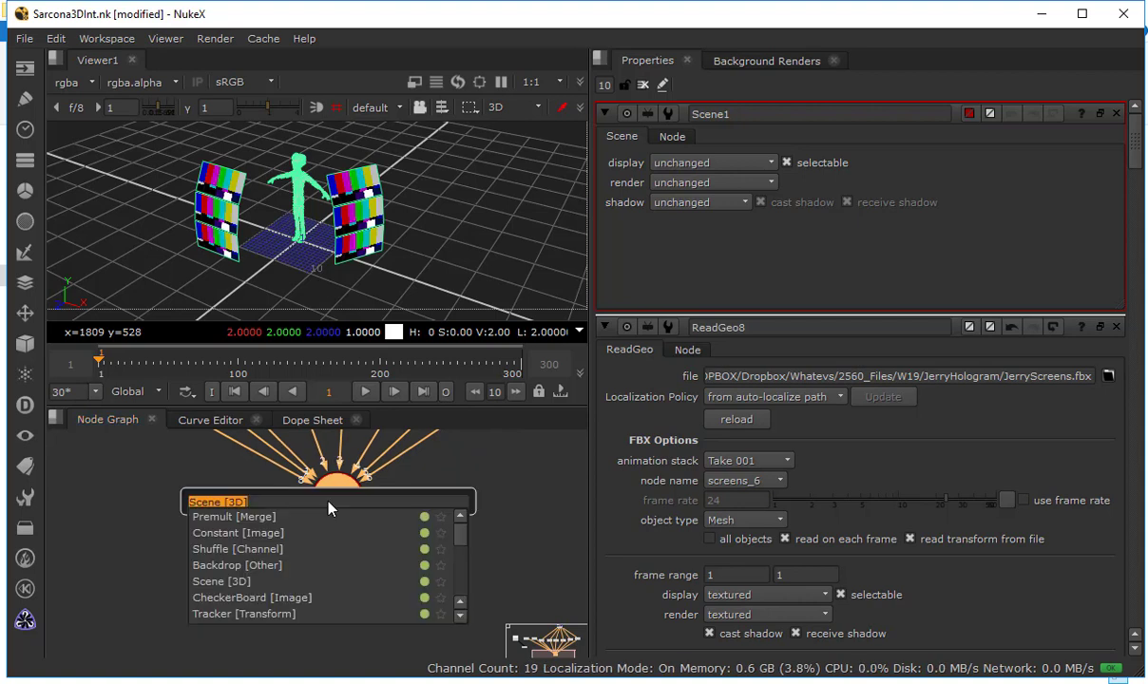
click(217, 479)
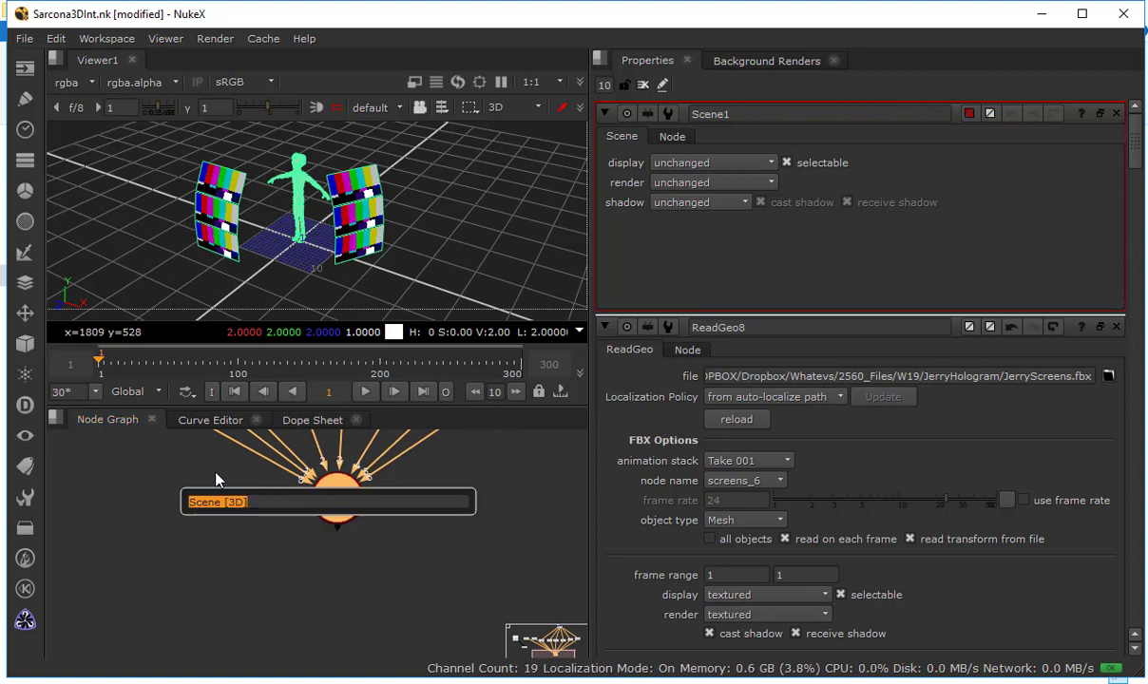
Add a Camera node, connect it to a free input of Scene1, and line it up beside the scene node
key(Tab)
text(camera)
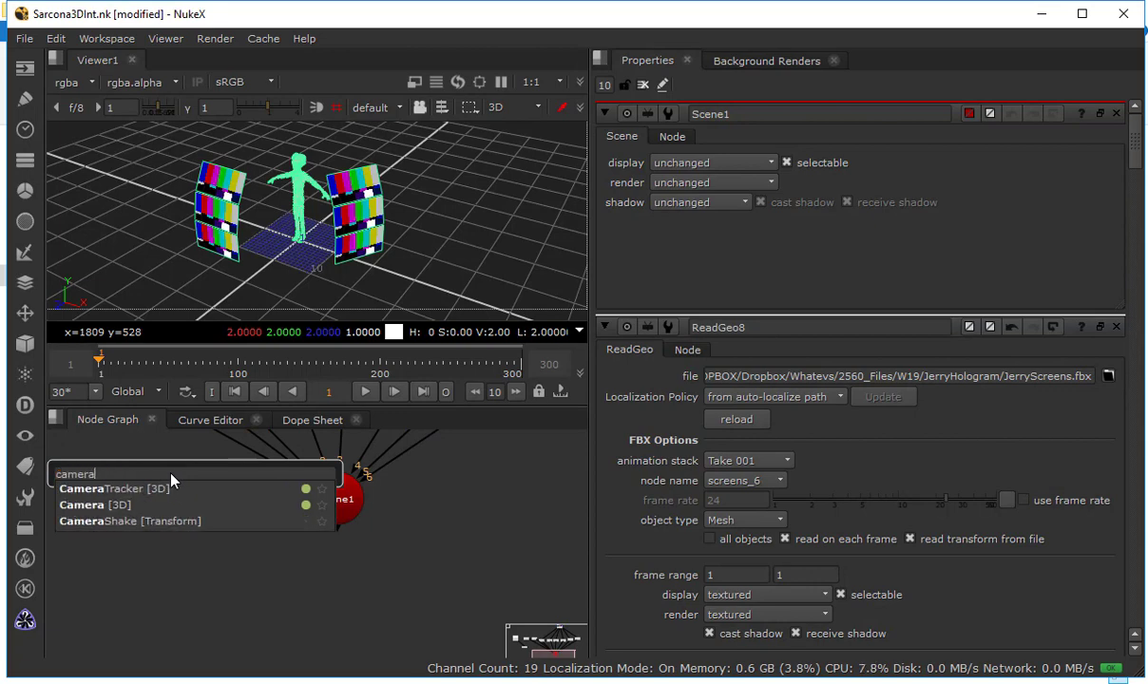
key(Down)
key(Down)
key(Return)
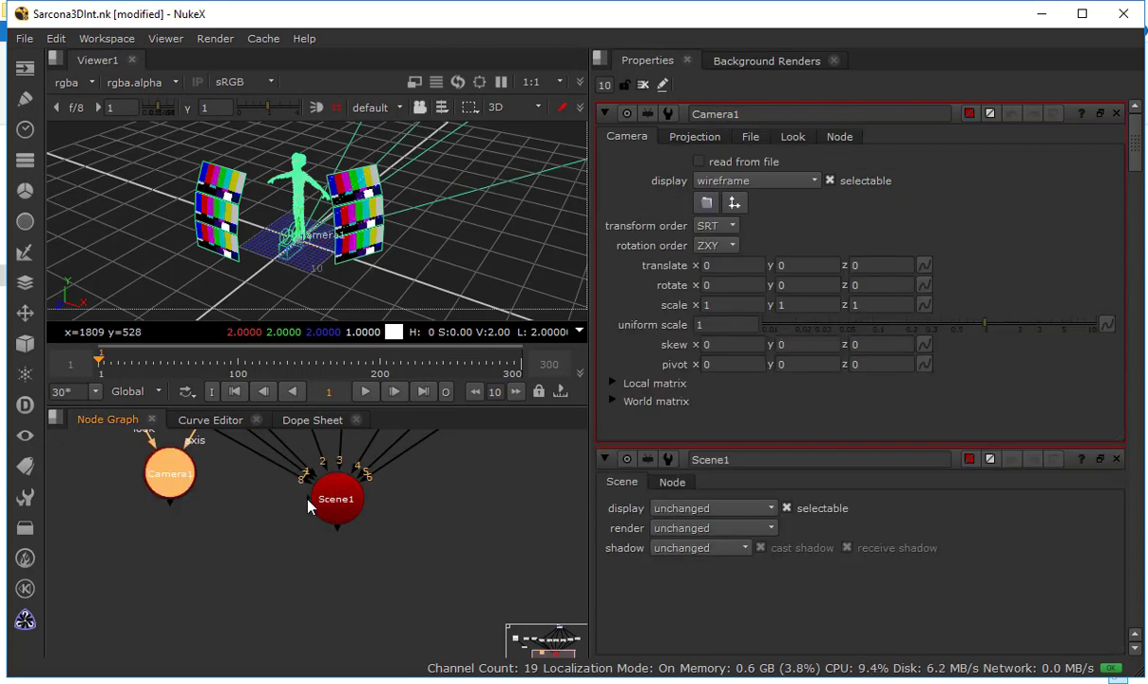
drag(307, 500, 166, 466)
drag(166, 467, 118, 493)
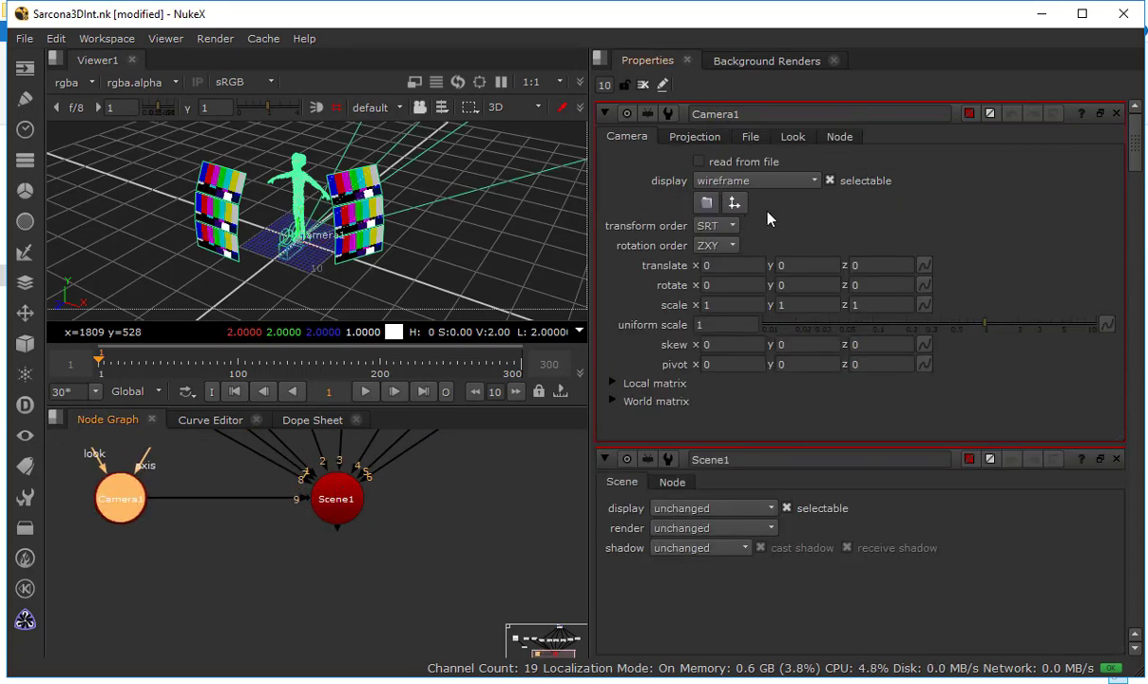
Make Camera1 read from JerryCam.fbx, accept replacing its current data, and set its frame rate to 30
click(757, 140)
click(730, 161)
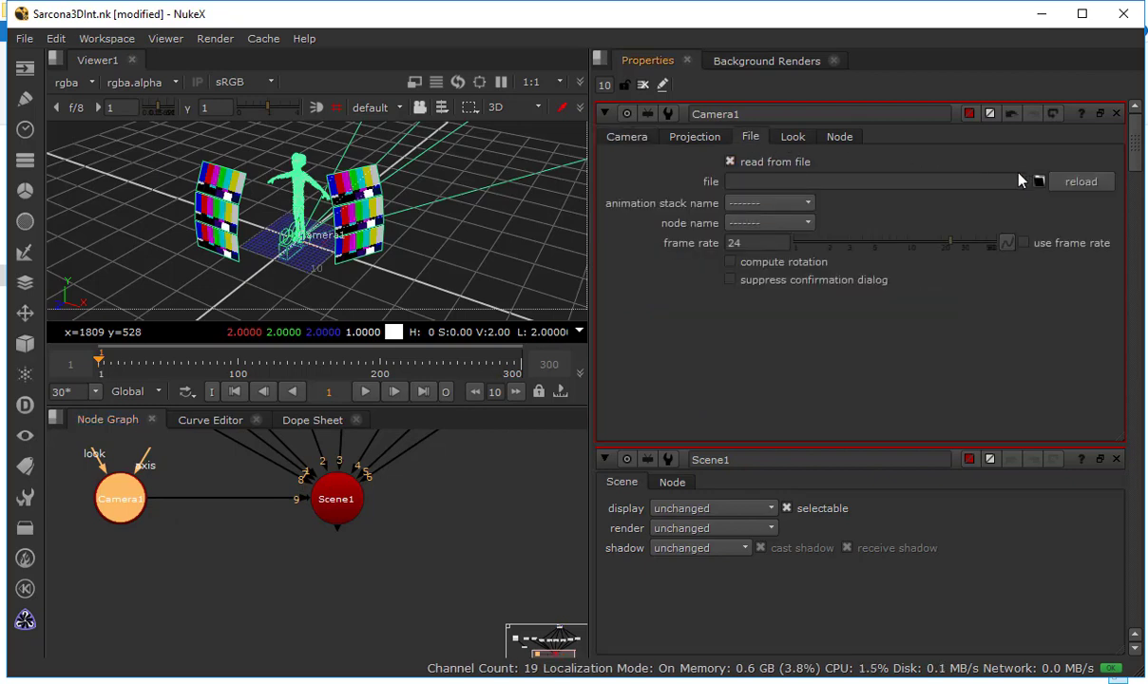
click(1041, 181)
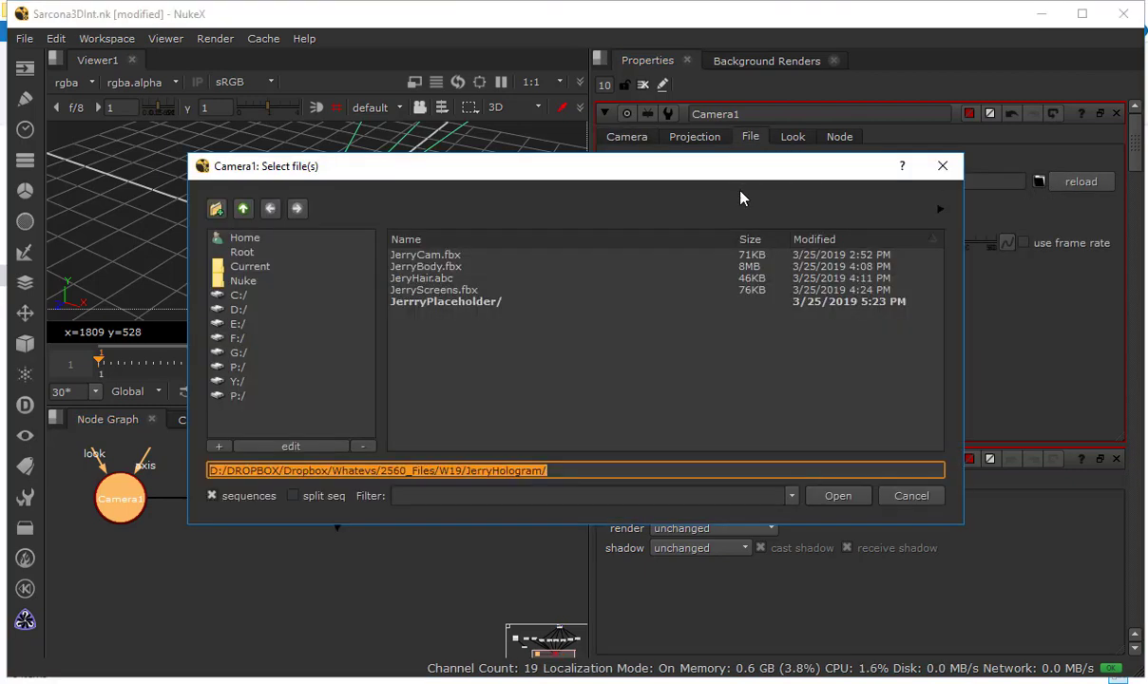
double_click(433, 256)
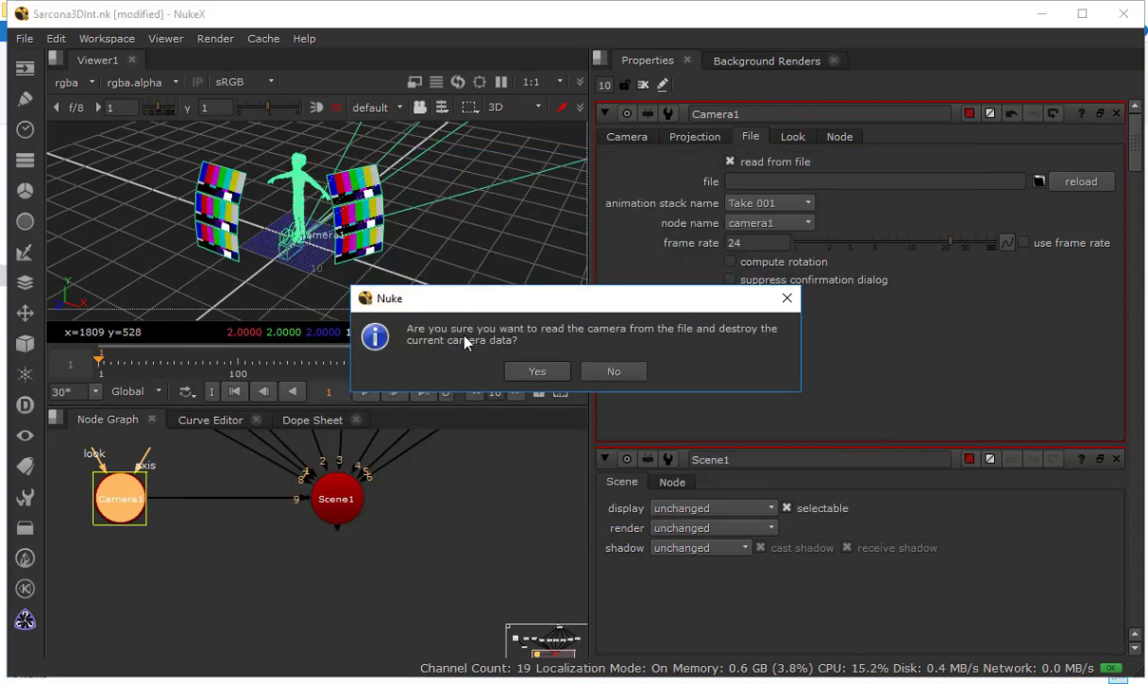
click(537, 371)
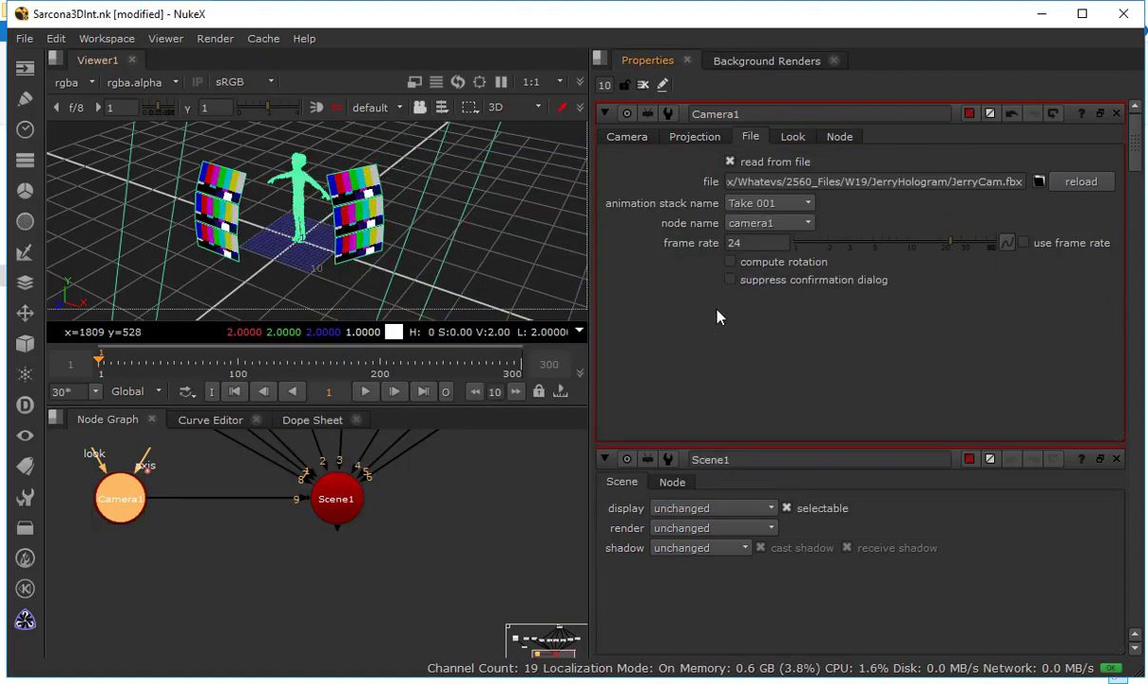
click(770, 244)
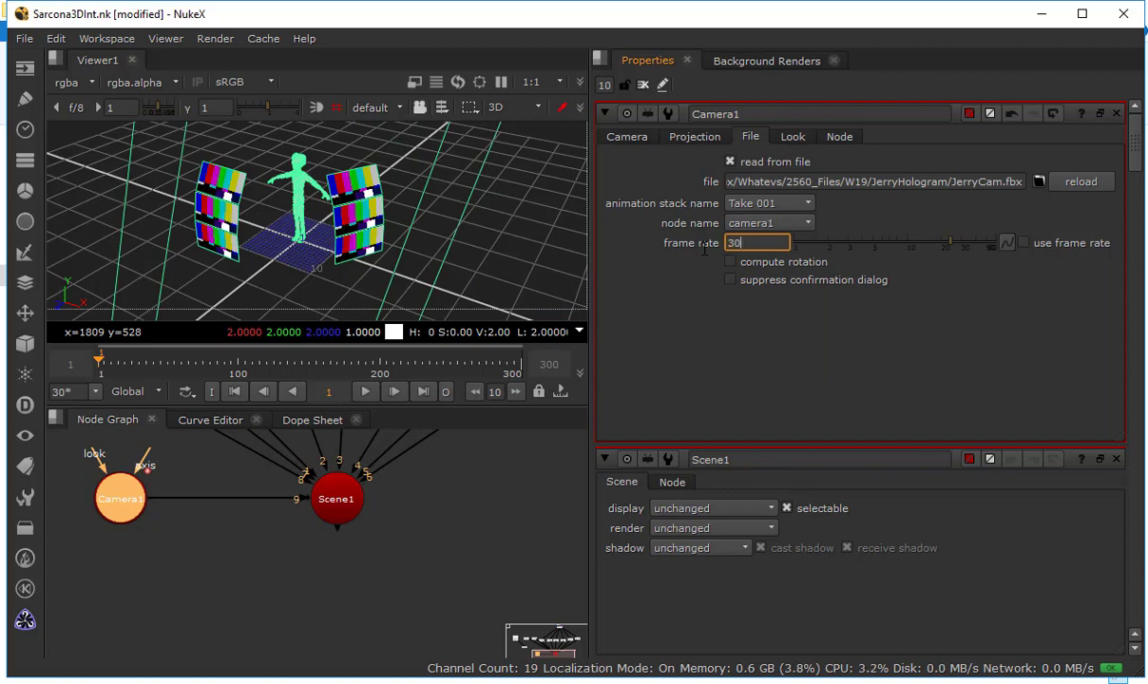
Scrub the timeline to check the imported camera's movement around the figure, and return to frame 1
drag(337, 241, 427, 278)
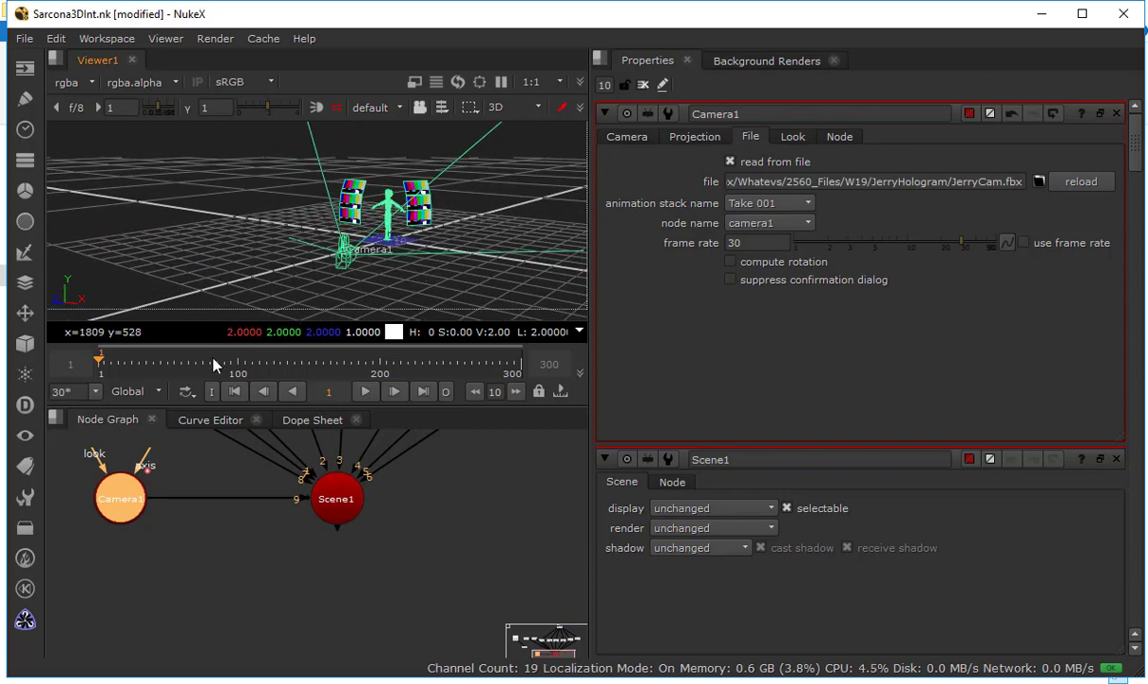
click(316, 366)
mouse_move(400, 365)
mouse_down()
mouse_move(463, 363)
mouse_move(399, 365)
mouse_up()
drag(263, 369, 114, 363)
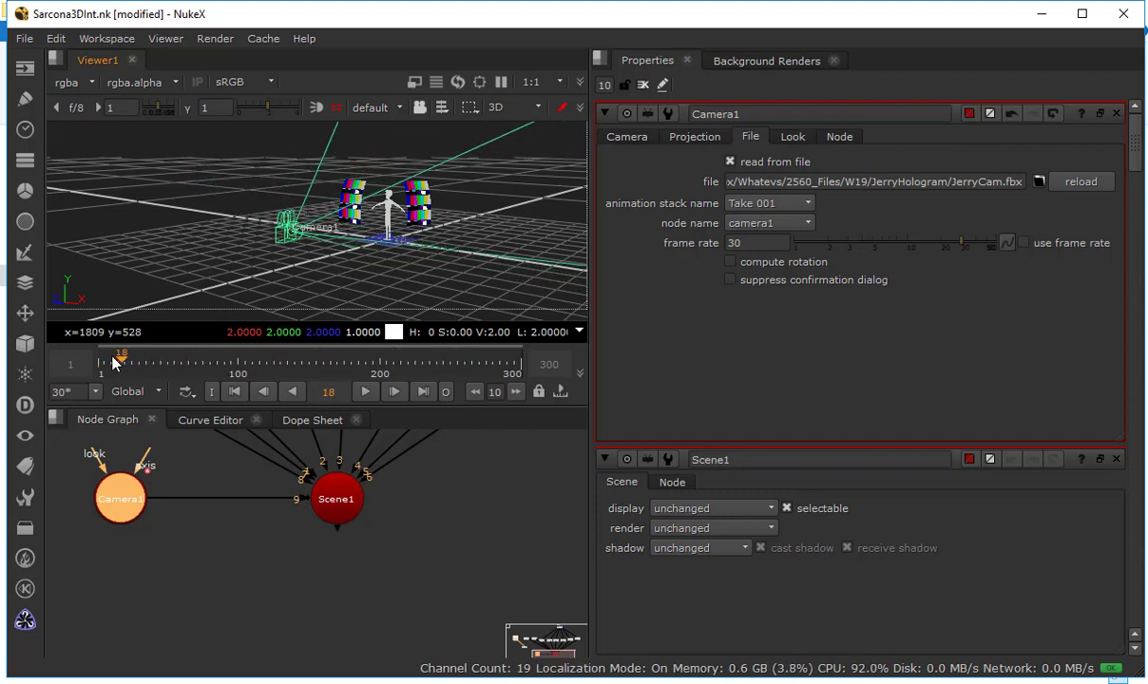
click(260, 392)
click(267, 390)
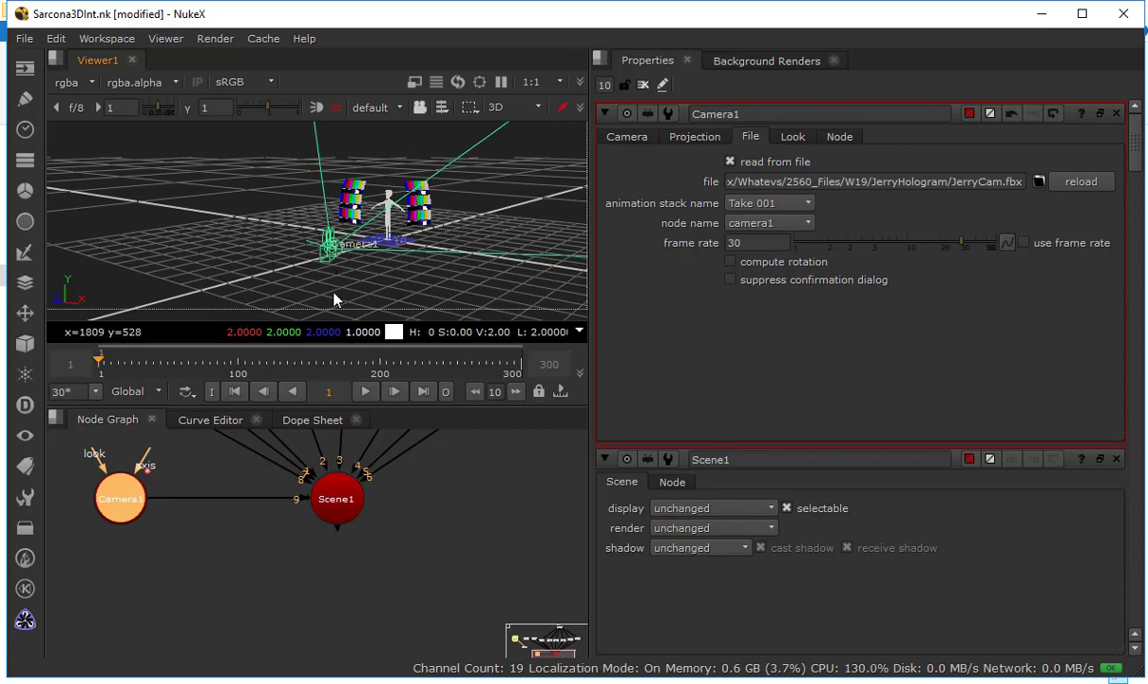
Add a ScanlineRender node below Scene1, with Scene1 as its obj/scn input and Camera1 as its cam input
drag(258, 559, 308, 559)
key(Tab)
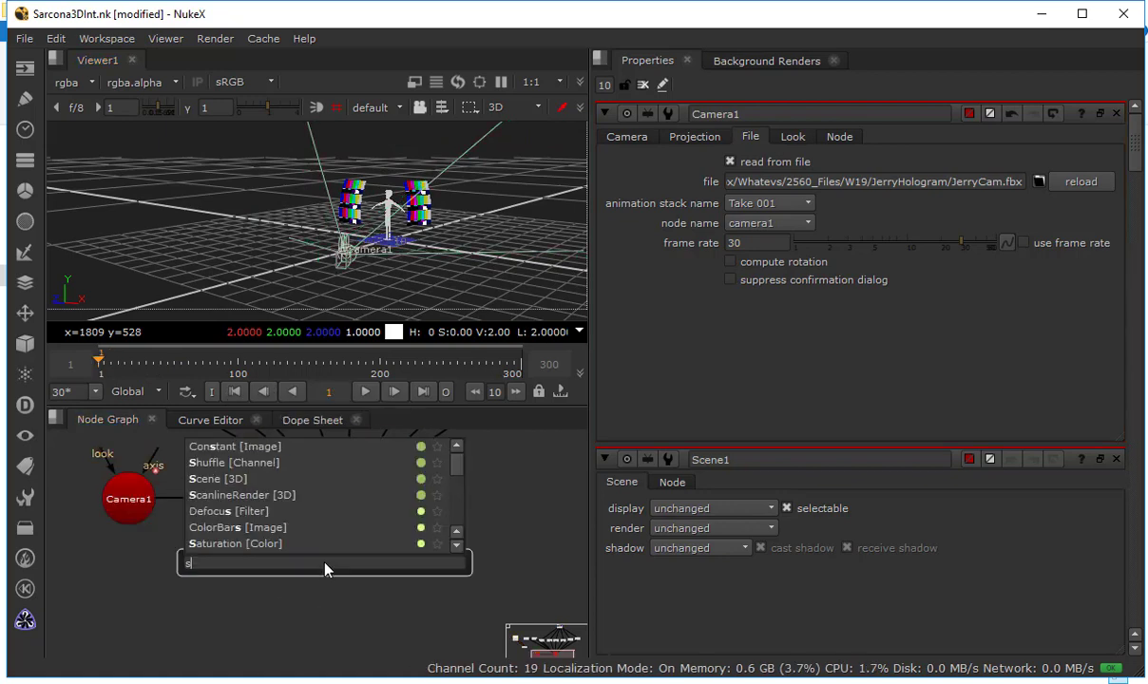
text(scanline)
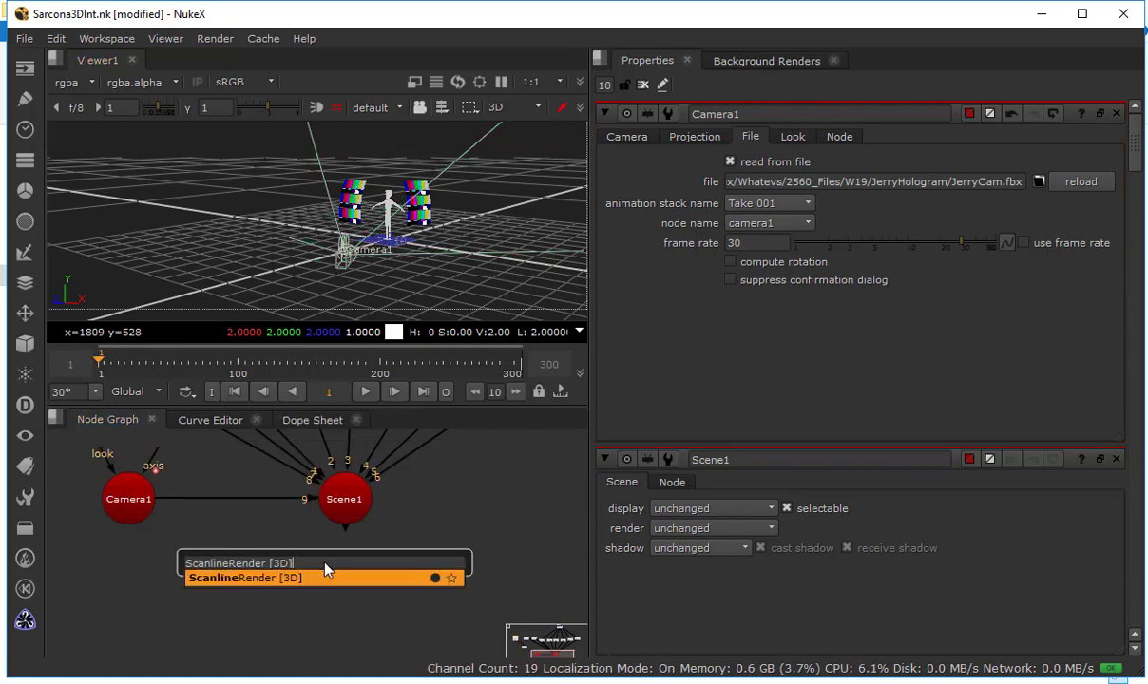
key(Return)
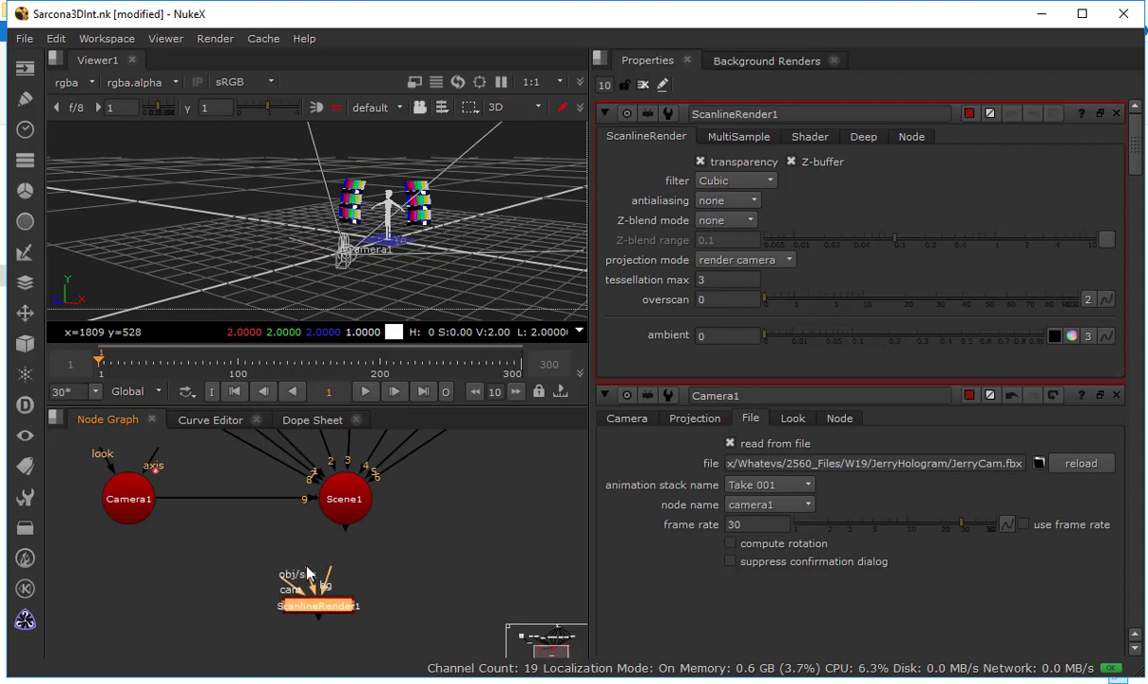
drag(307, 572, 335, 506)
drag(273, 563, 133, 503)
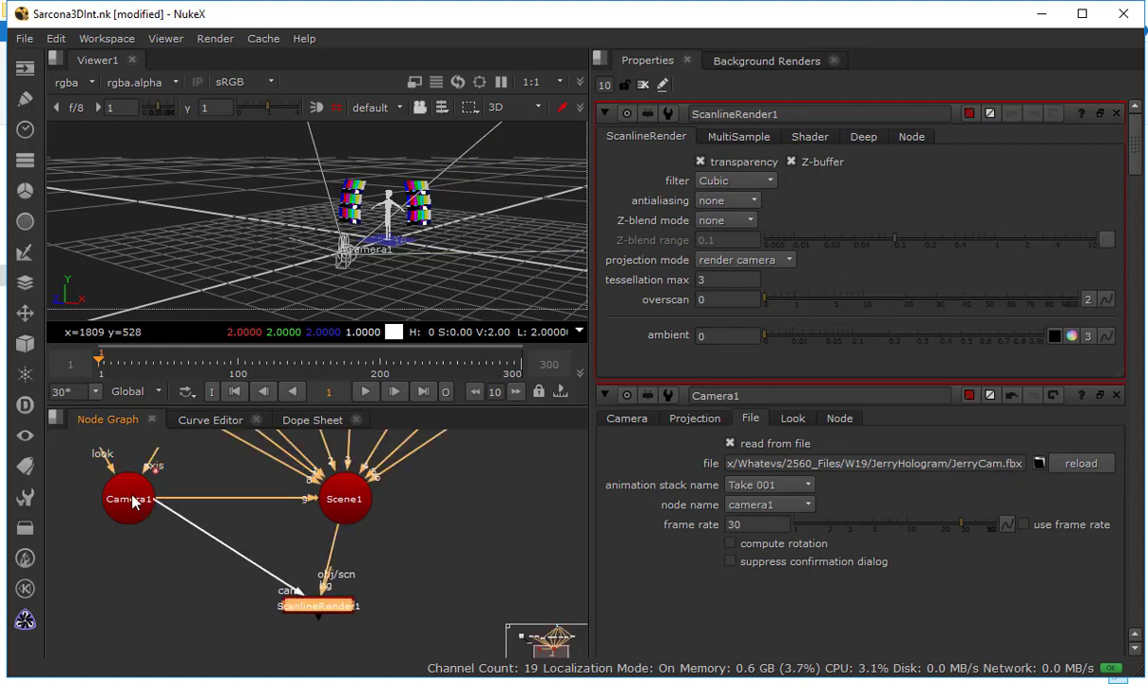
Rearrange the maximized node graph with Read1 beside the camera, Viewer1 at the base, and ScanlineRender1 lower beneath Scene1
key(space)
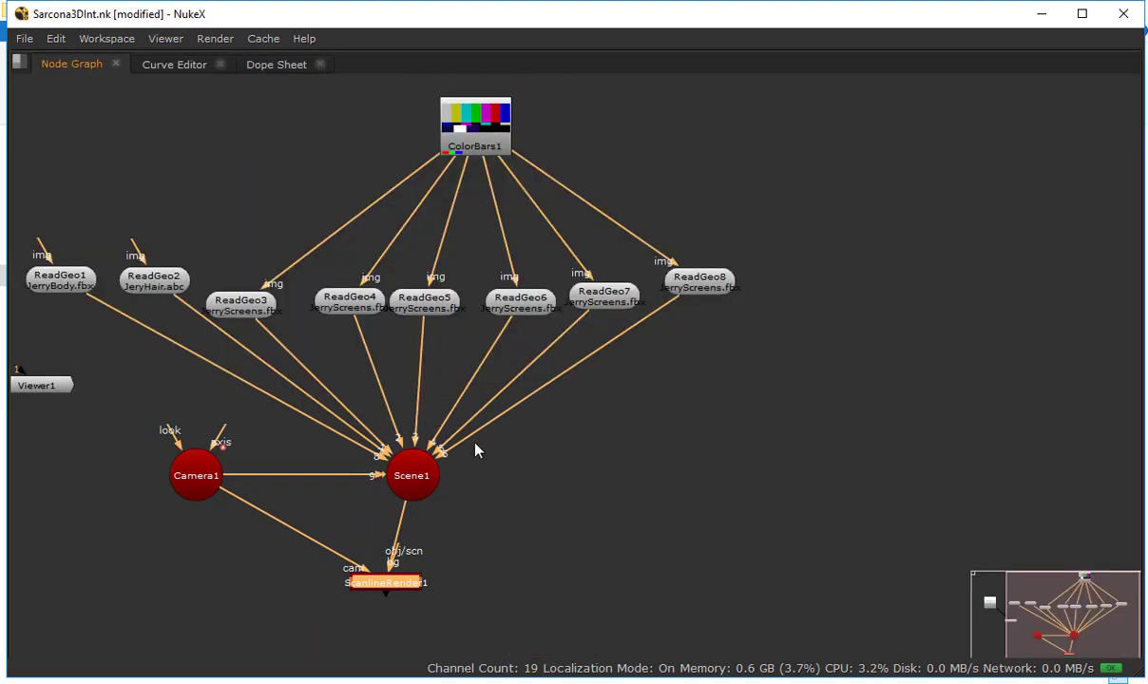
drag(475, 444, 607, 413)
scroll(608, 413, down, 2)
drag(280, 274, 245, 462)
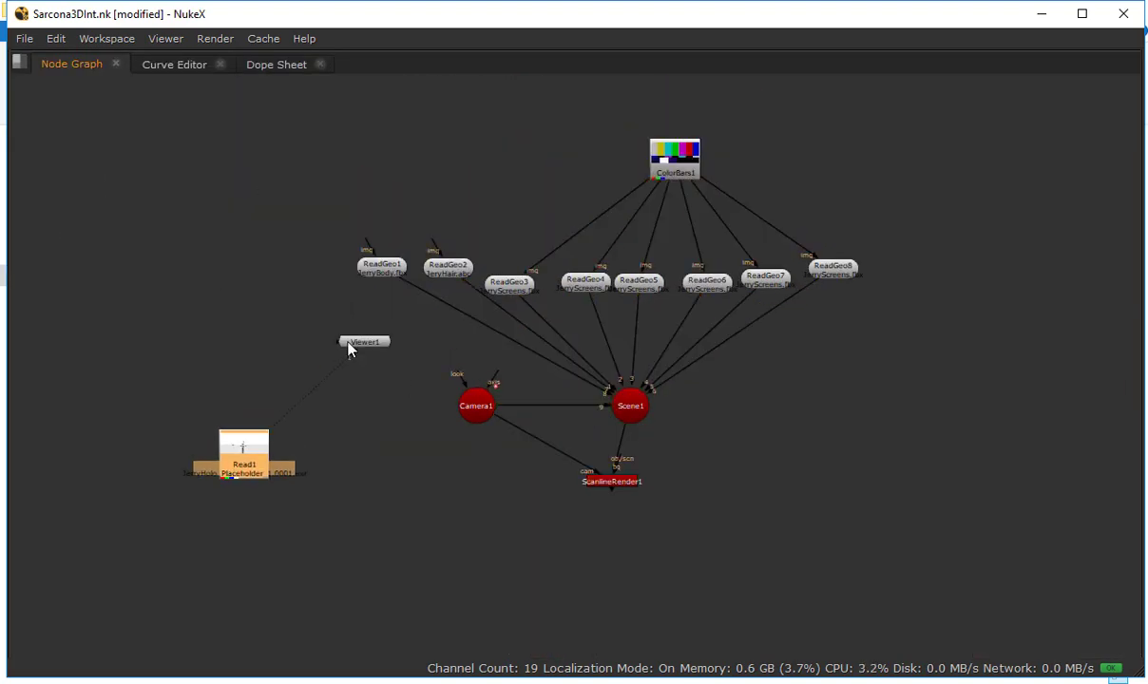
drag(348, 350, 499, 651)
drag(625, 485, 670, 536)
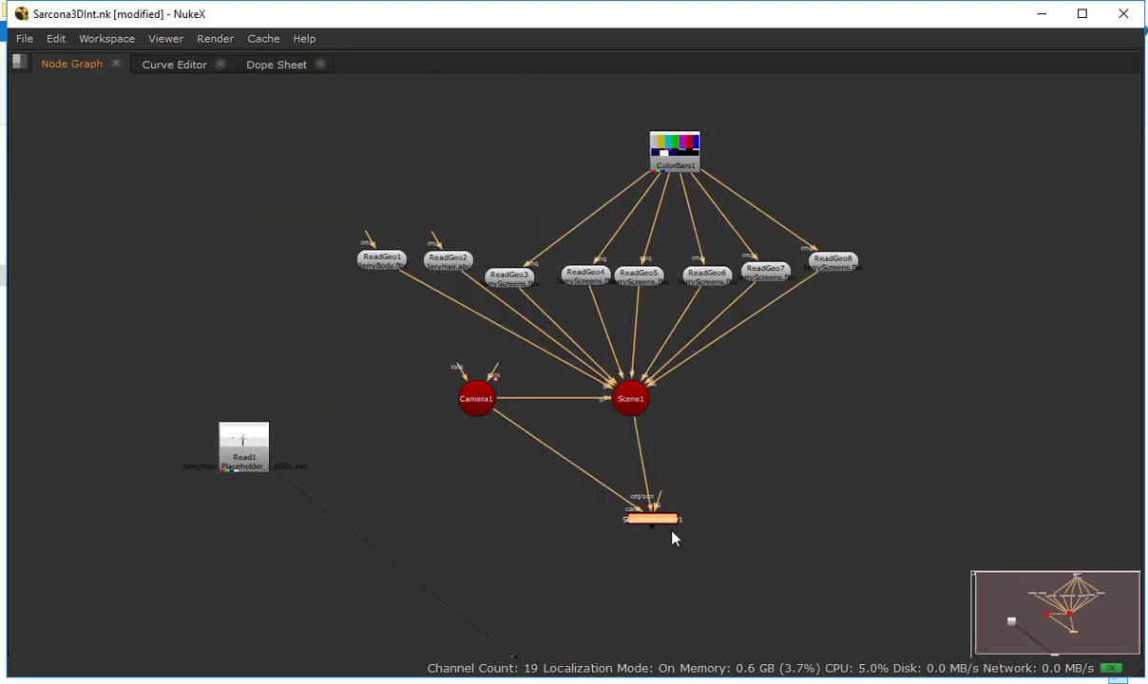
Connect ScanlineRender1's bg input to the Read1 placeholder and display the render in Viewer1
scroll(670, 536, up, 3)
click(563, 543)
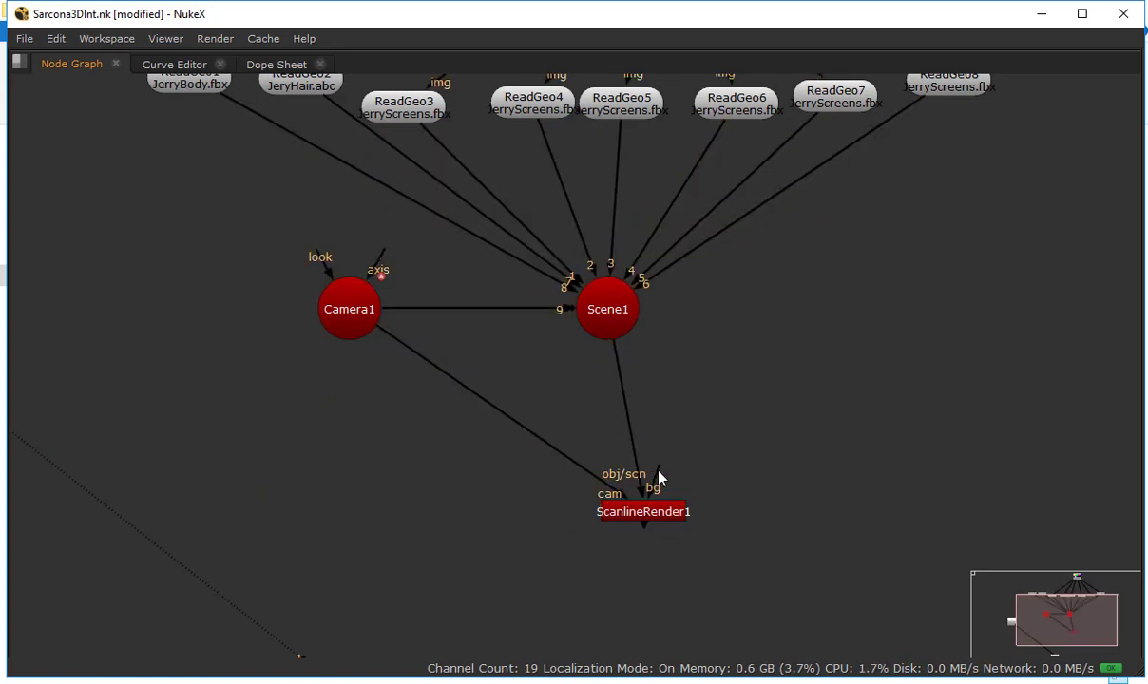
drag(661, 475, 38, 382)
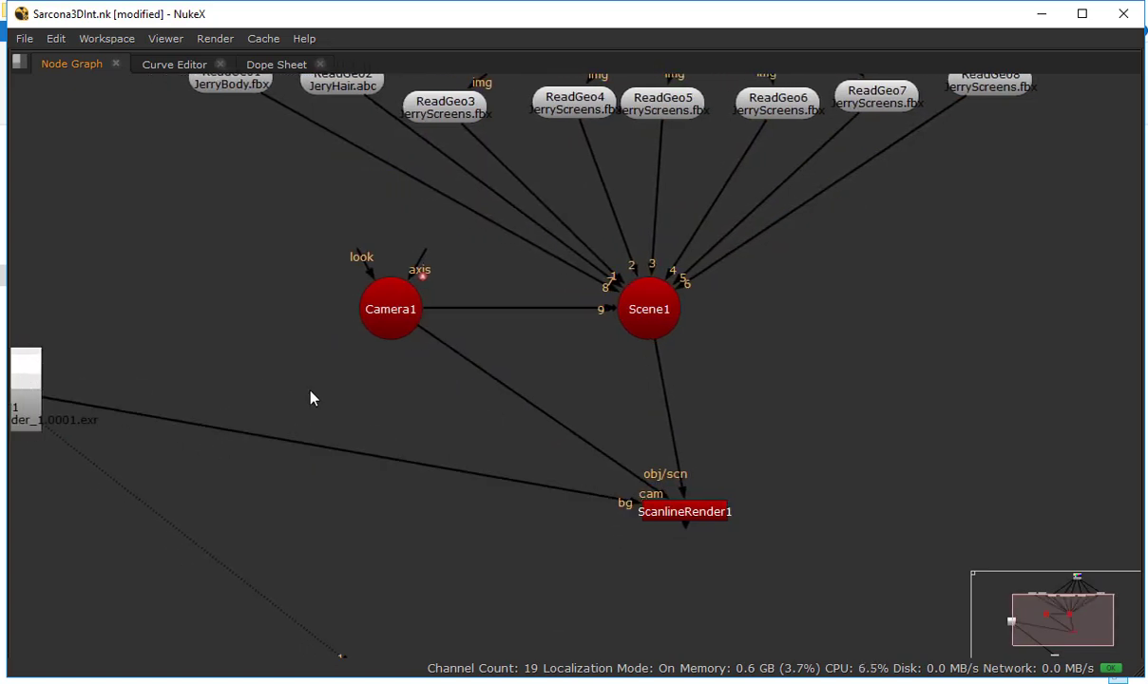
key(space)
drag(458, 571, 407, 575)
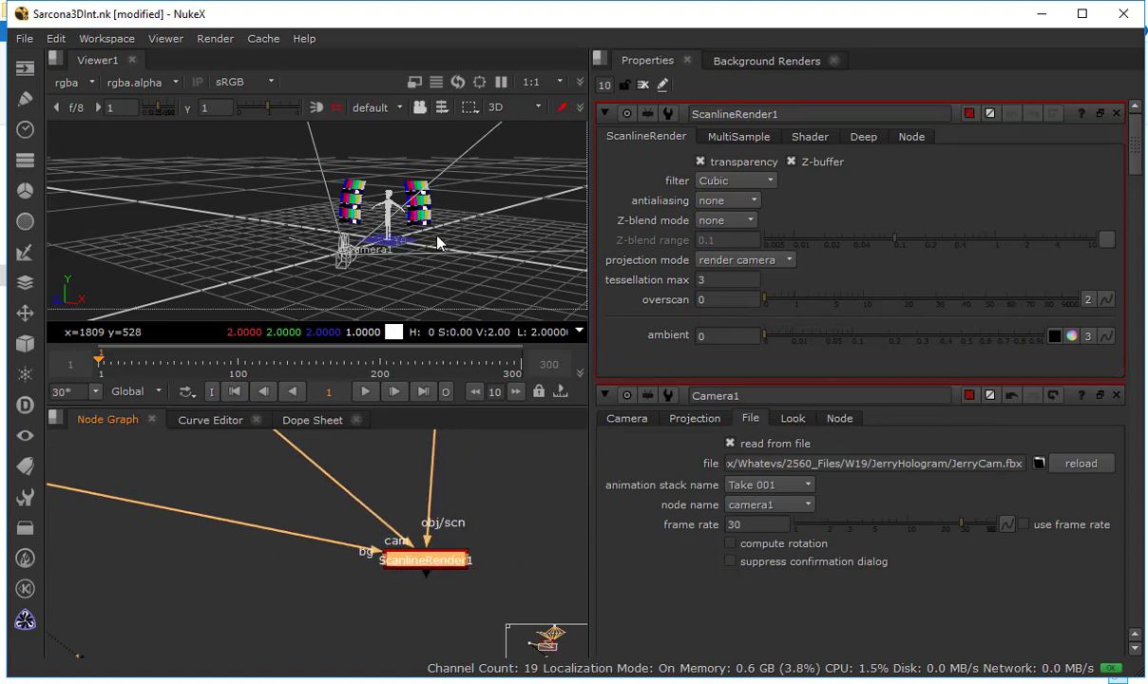
key(1)
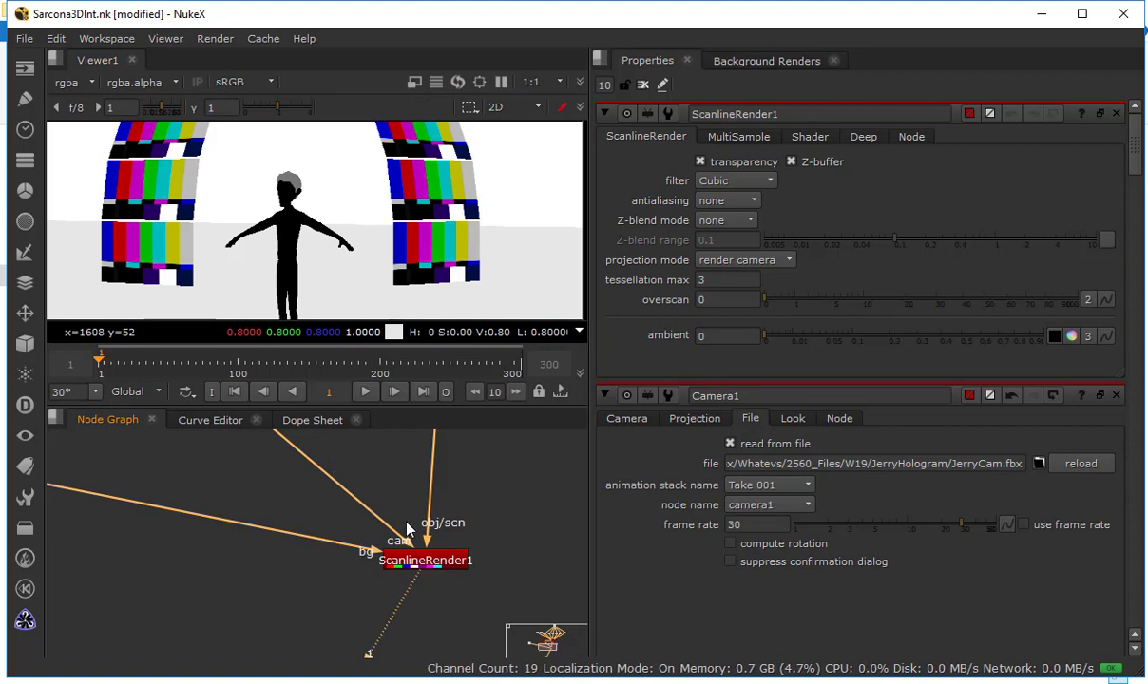
Disconnect ScanlineRender1's bg input from Read1
drag(361, 549, 297, 545)
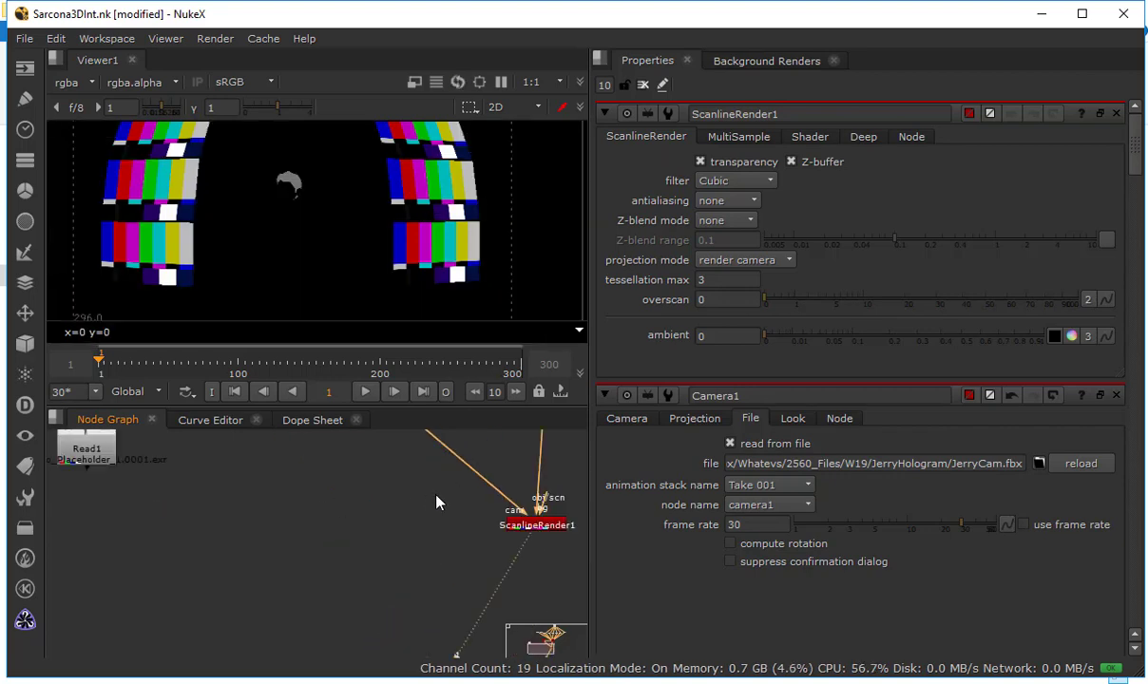
Add a Merge node (over) below ScanlineRender1, combining the ScanlineRender1 output with the Read1 placeholder
key(Tab)
text(merge)
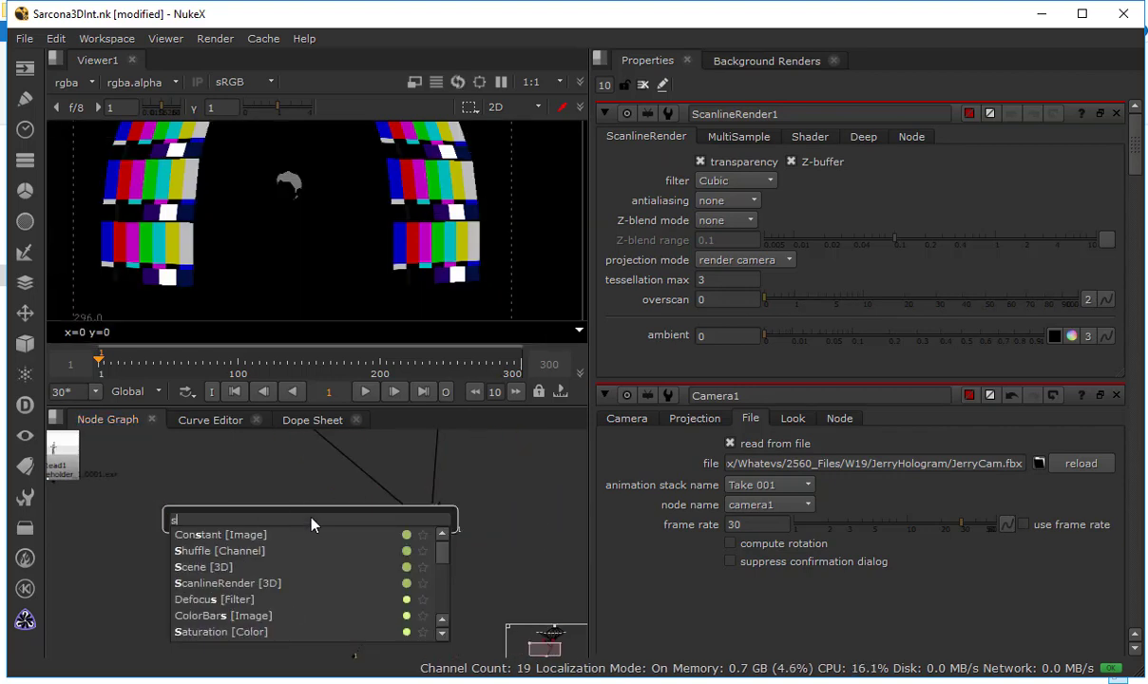
key(Return)
drag(304, 493, 74, 455)
drag(313, 487, 449, 610)
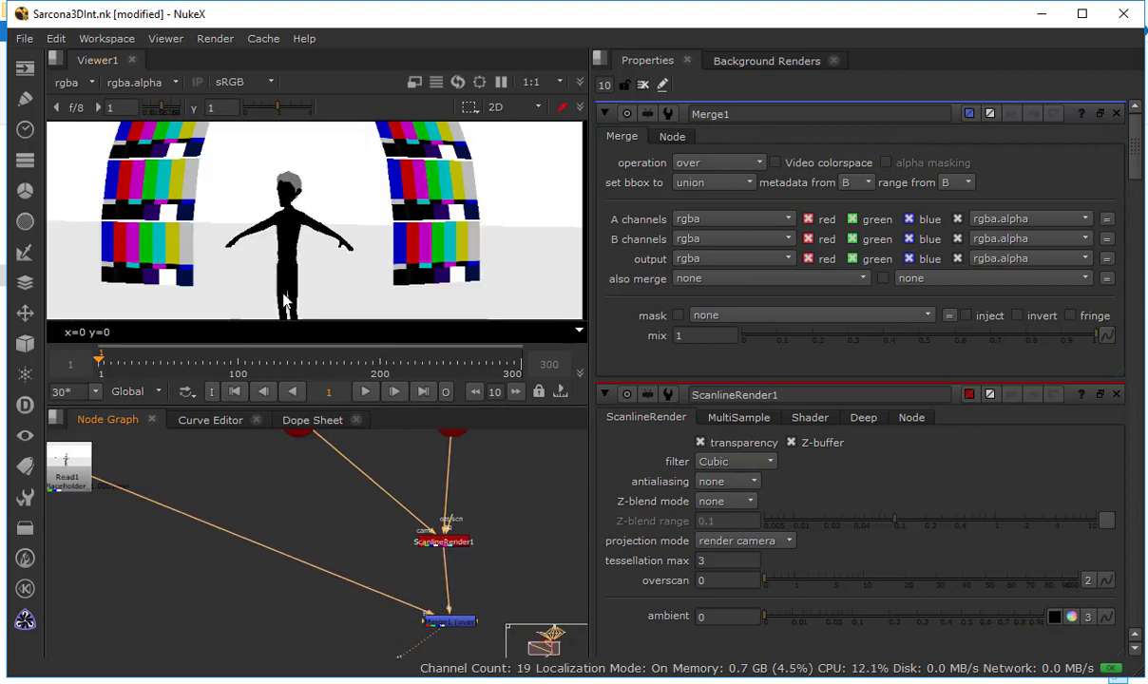
Swap Merge1's A and B inputs back and forth to compare both layering orders, ending with ScanlineRender1 over Read1
click(447, 626)
drag(447, 630, 442, 629)
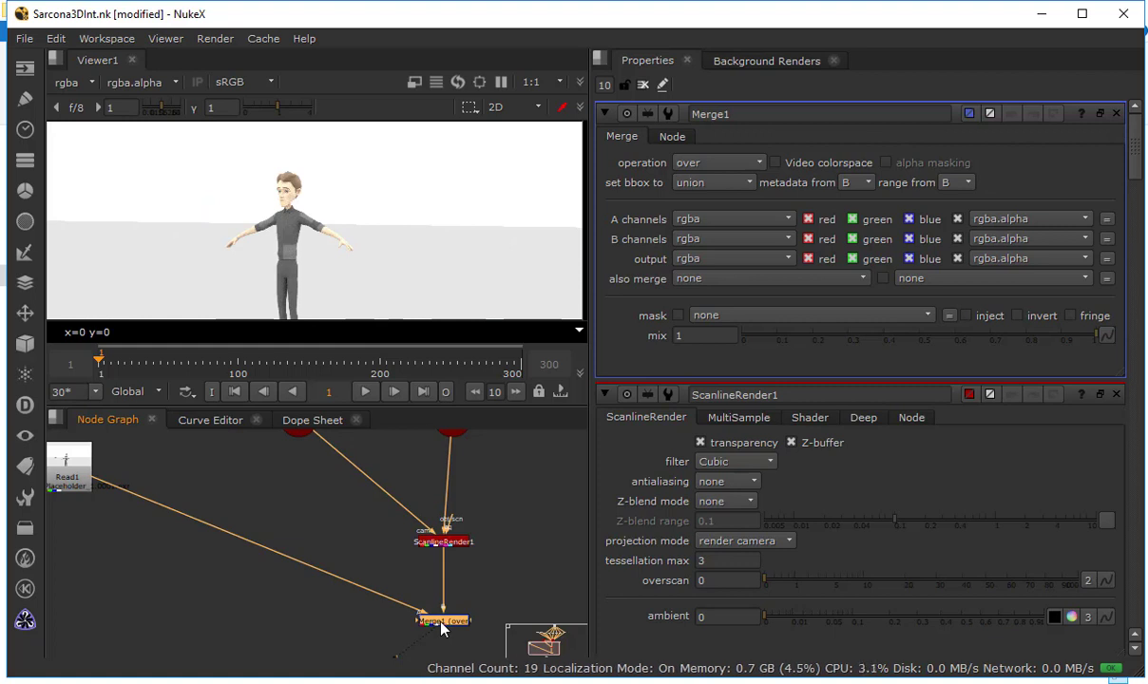
key(shift+x)
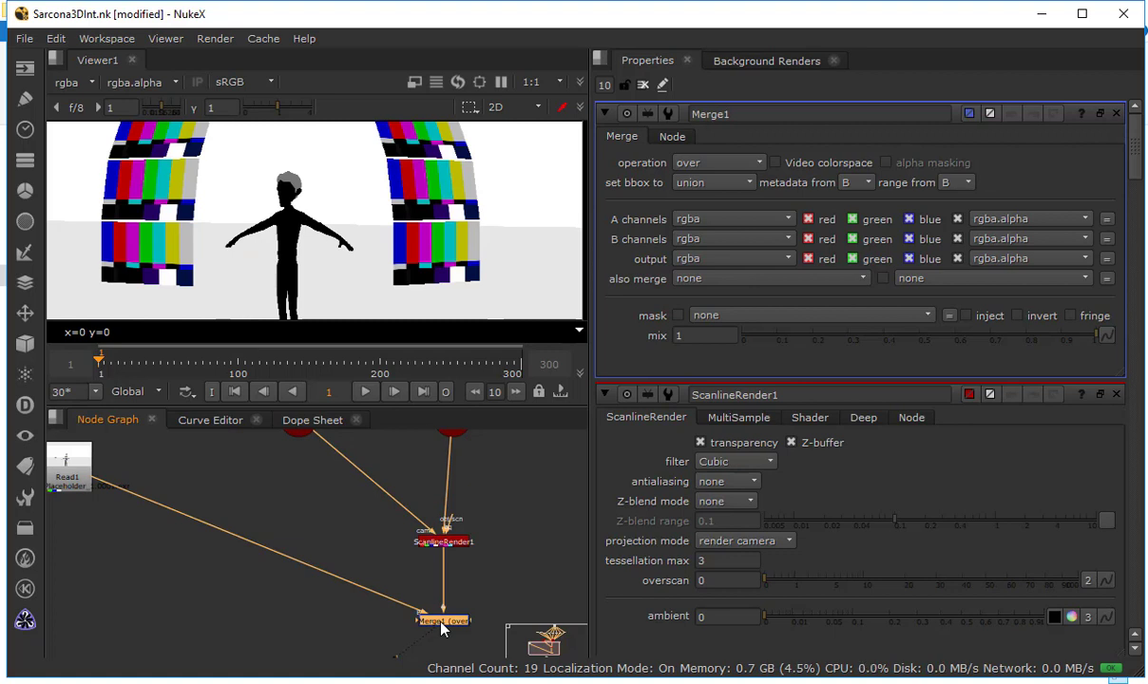
key(shift+x)
key(shift+x)
key(shift+x)
key(shift+x)
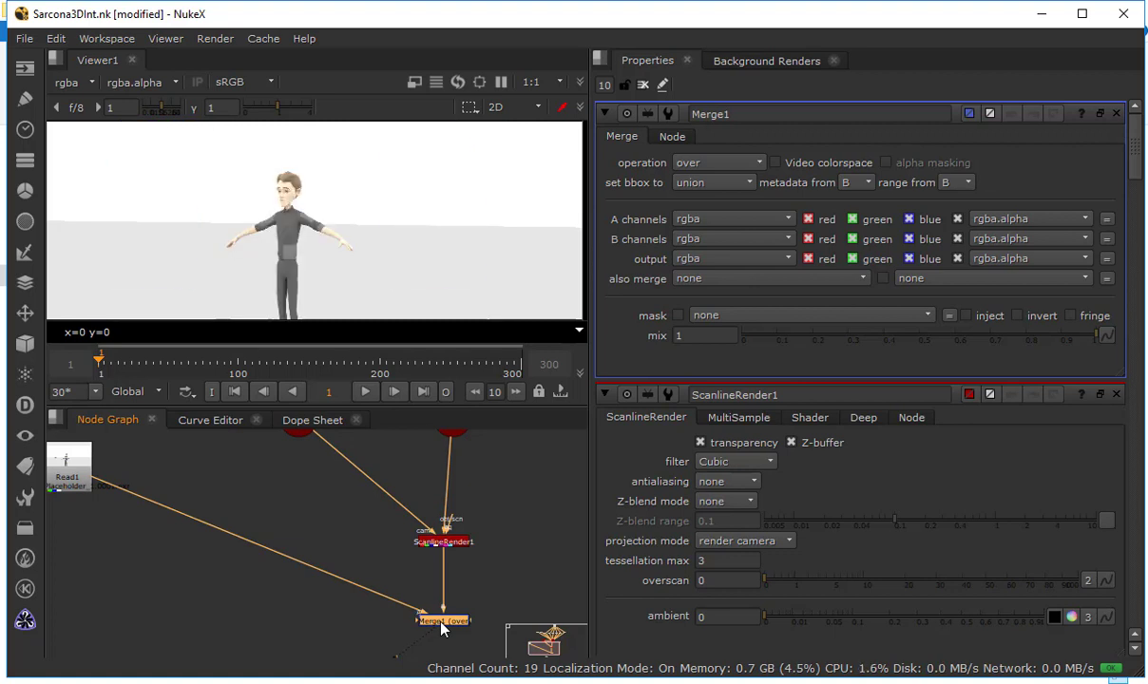
click(318, 502)
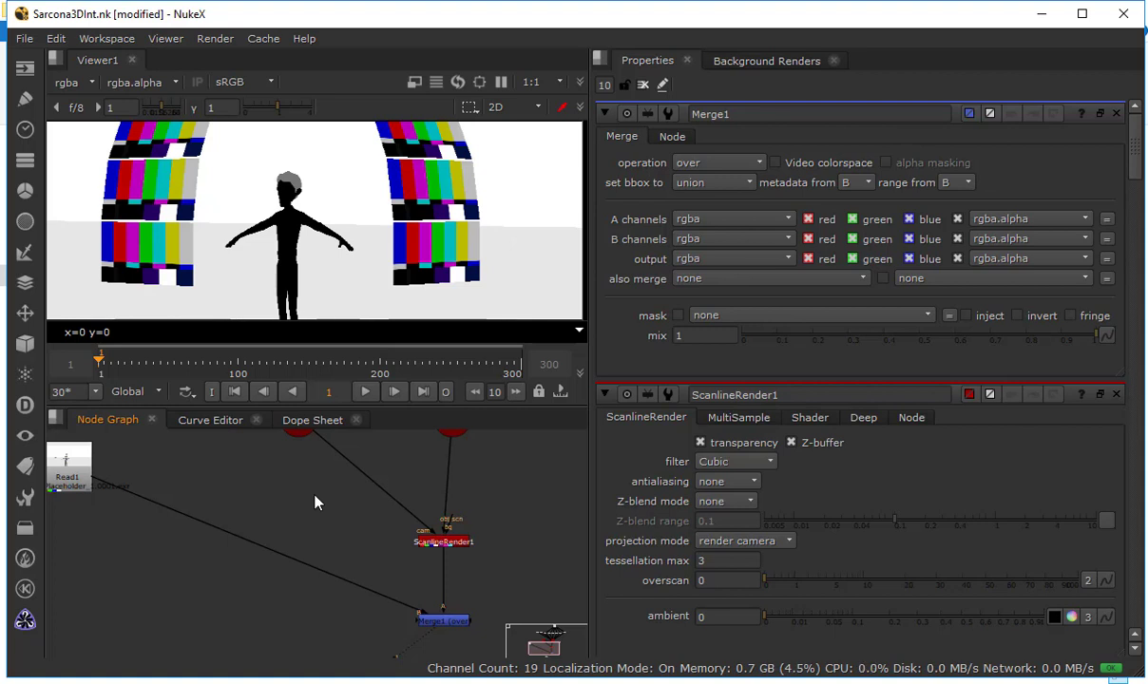
Display ScanlineRender1 in the viewer and check its alpha channel before returning to color
click(459, 546)
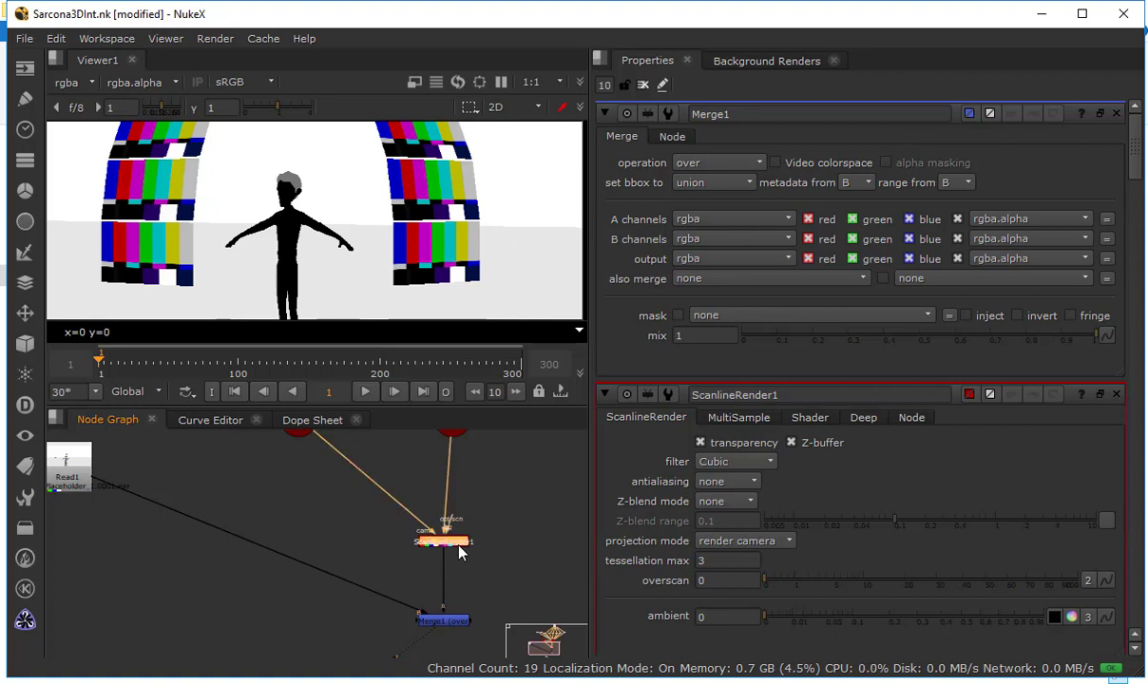
key(1)
key(a)
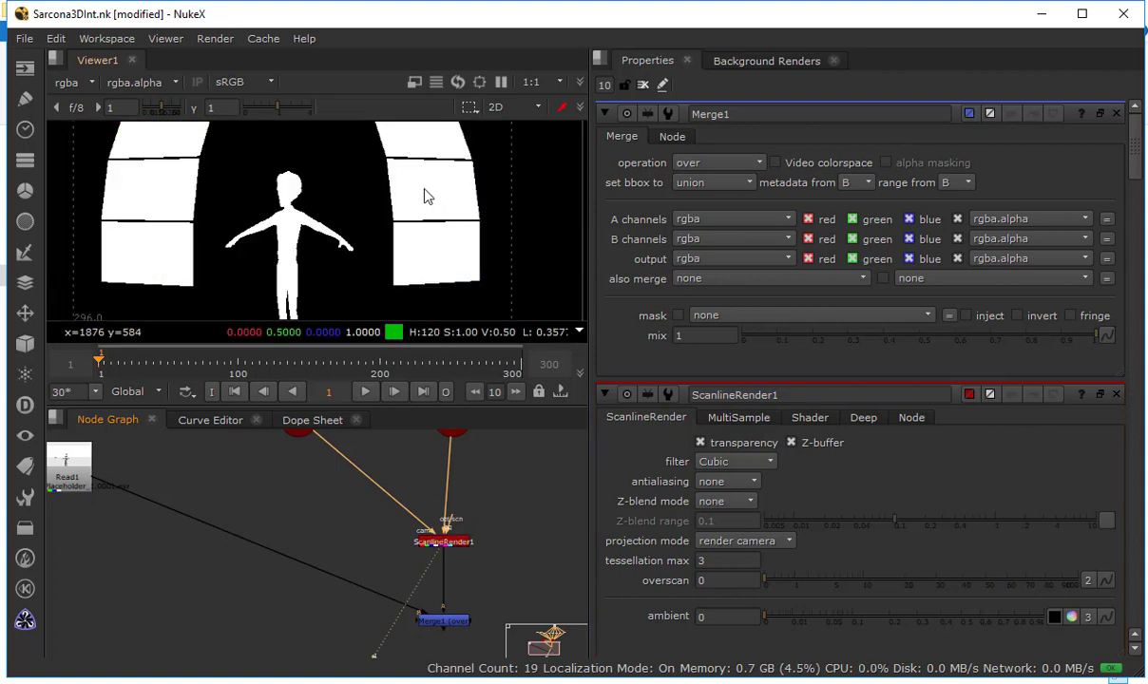
key(a)
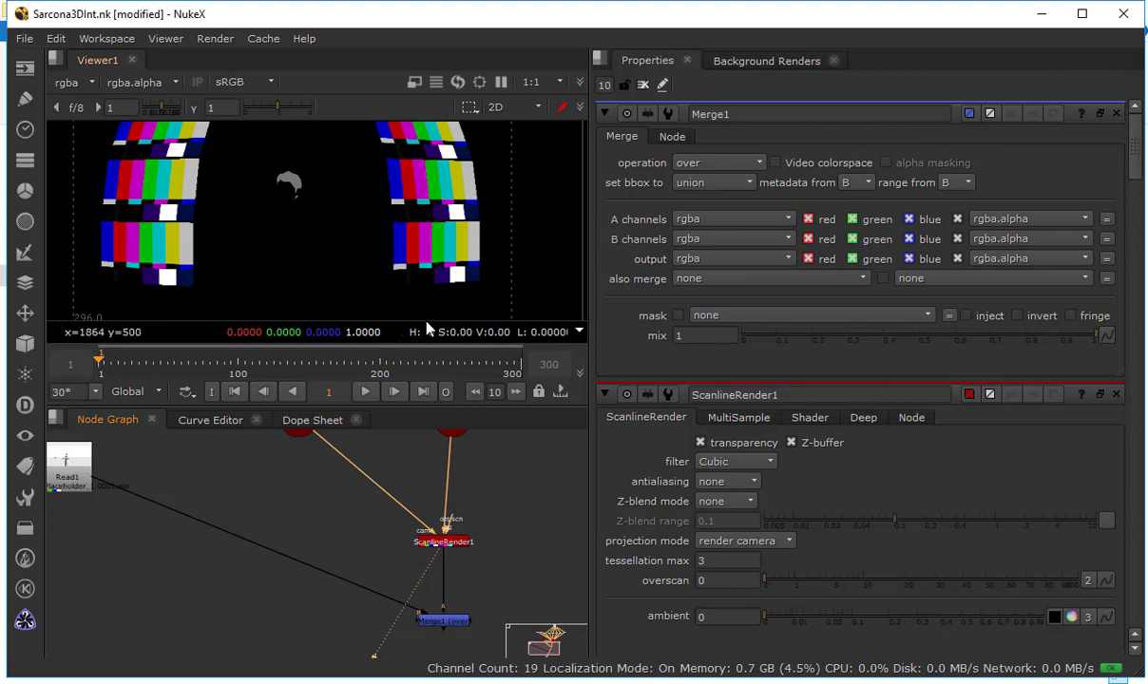
Insert a Premult node between ScanlineRender1 and Merge1, and display Merge1 in the viewer
click(445, 543)
key(Tab)
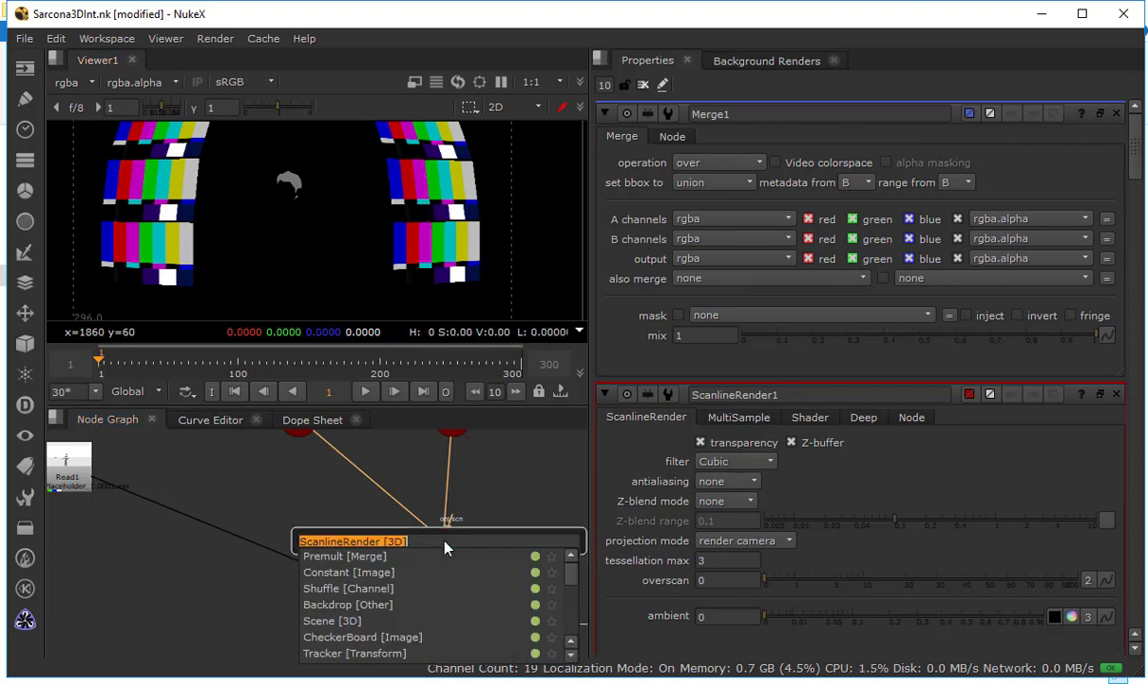
text(premult)
key(Return)
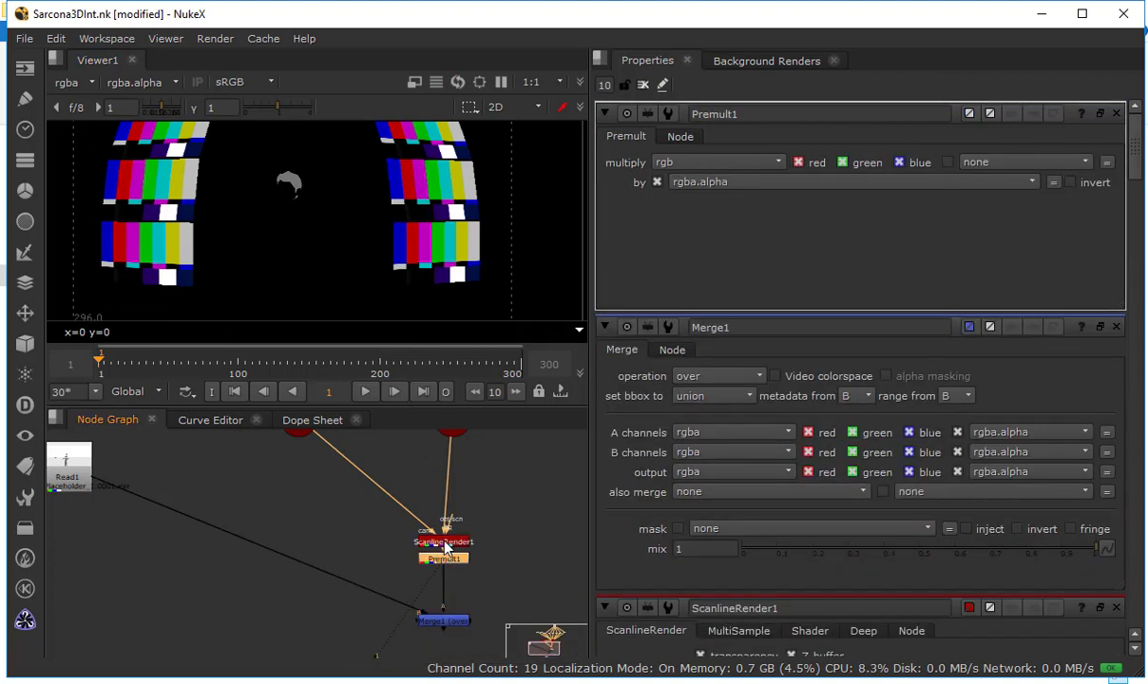
click(442, 621)
key(1)
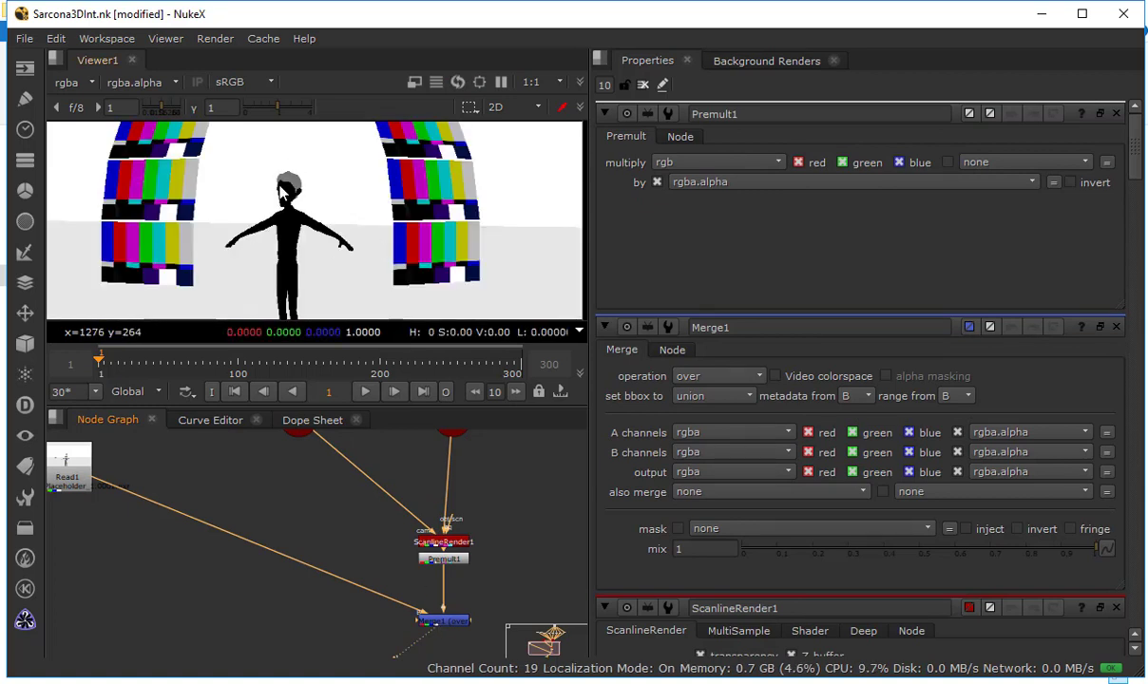
Examine the alpha channels of Premult1 and Merge1, ending on the merged color image
drag(327, 458, 389, 460)
drag(333, 524, 256, 516)
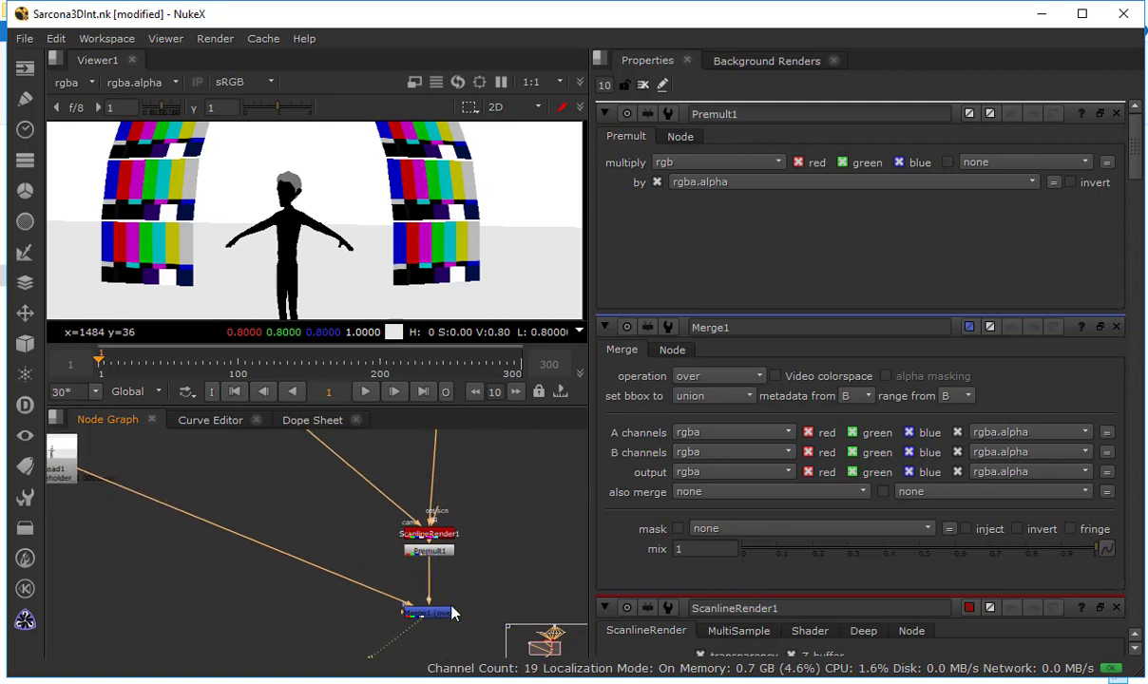
click(433, 553)
key(a)
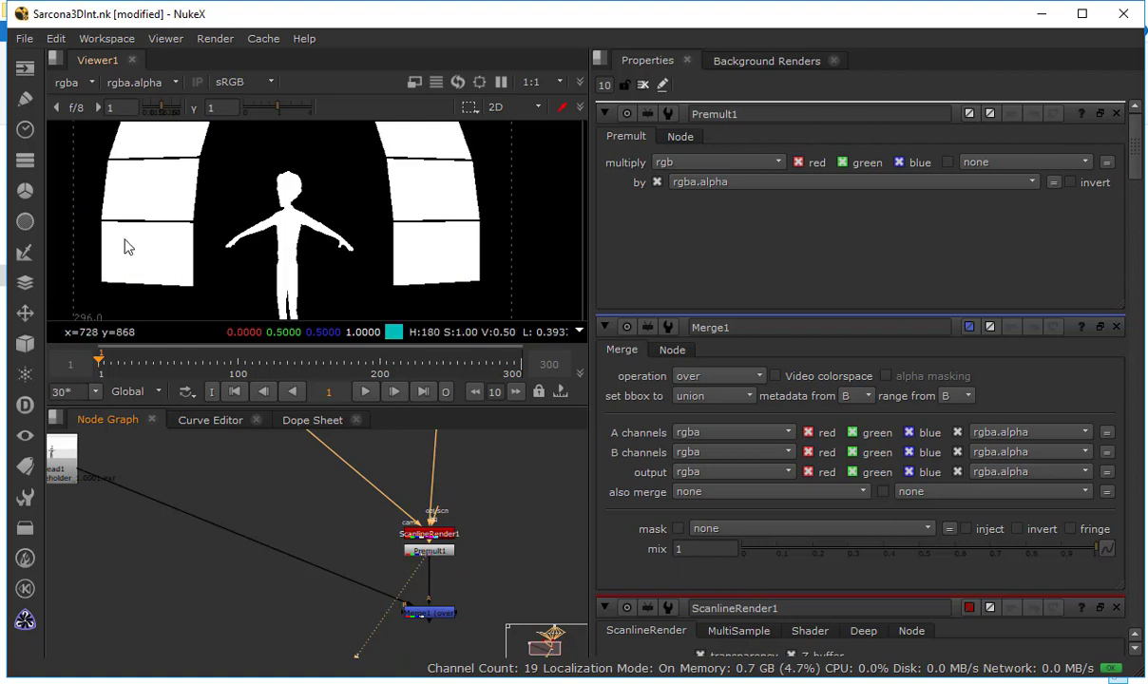
click(432, 618)
key(1)
key(Tab)
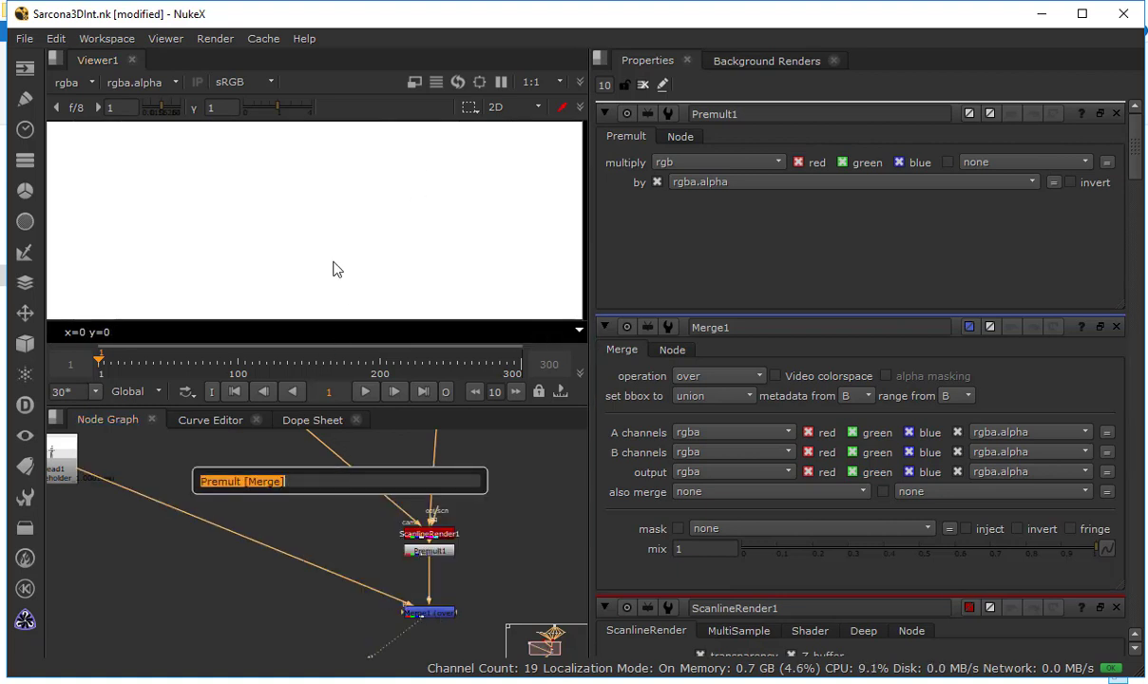
key(Escape)
key(a)
drag(276, 503, 362, 518)
drag(483, 613, 418, 595)
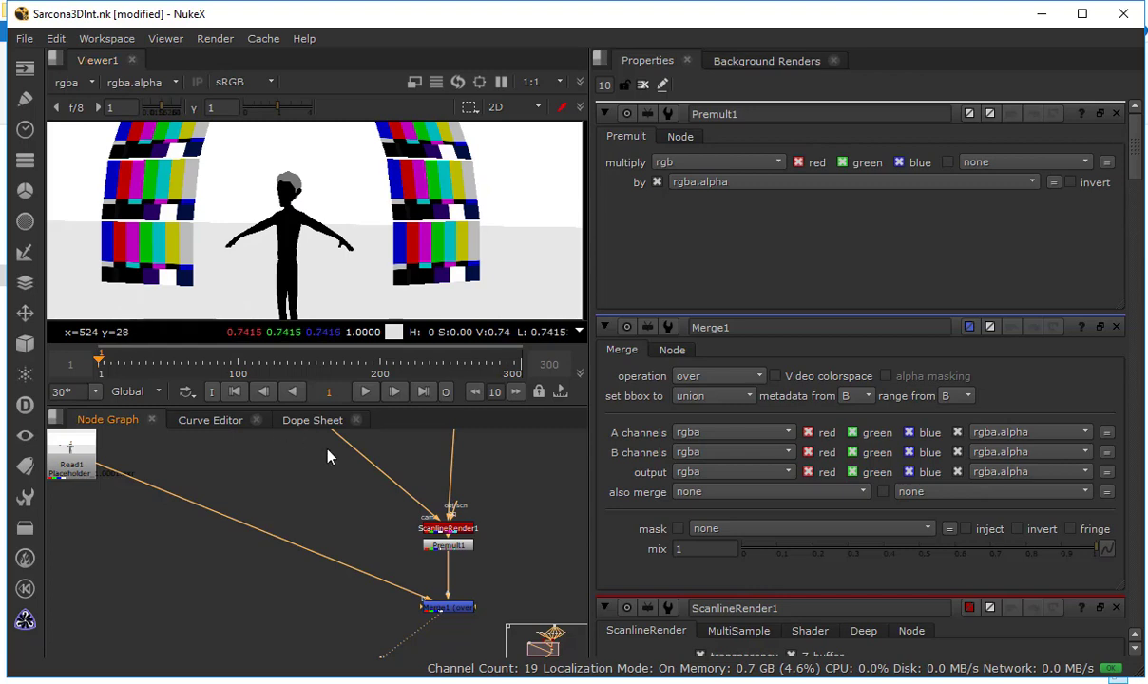
Create a Constant node above the JerryBody and JeryHair ReadGeo nodes and connect it to both img inputs
drag(309, 430, 397, 608)
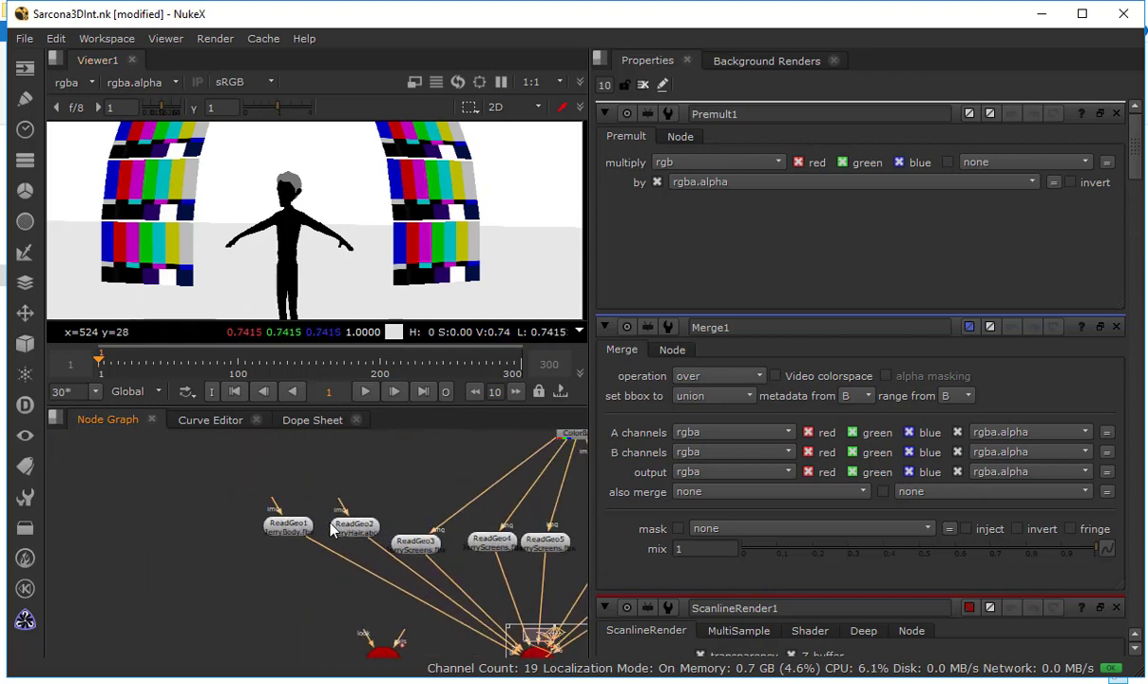
scroll(331, 528, up, 3)
drag(340, 489, 367, 556)
key(Tab)
text(cons)
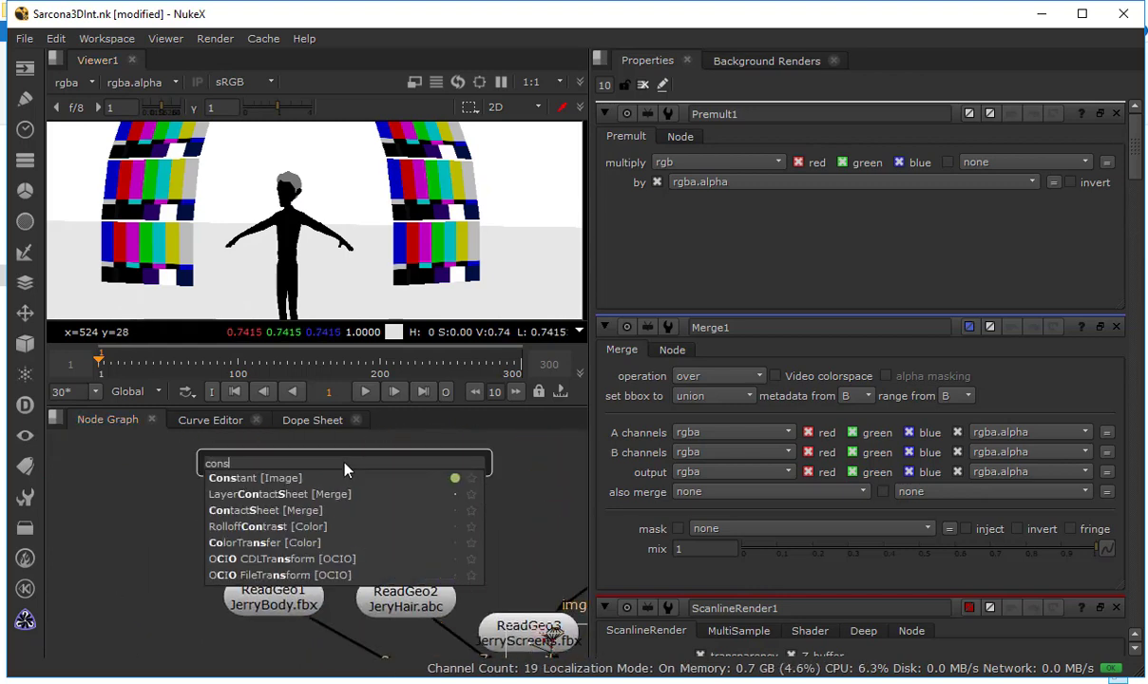
key(Return)
drag(377, 542, 358, 490)
drag(245, 547, 339, 457)
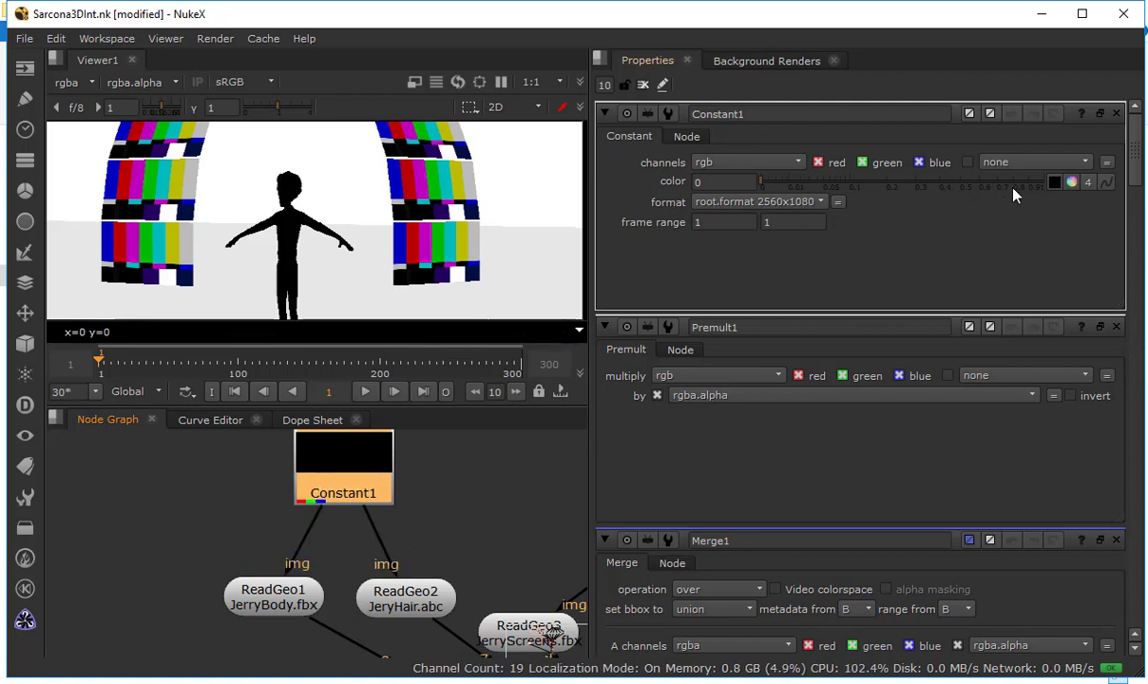
Set Constant1's channels to rgba and expand its color into separate channel values
click(746, 161)
click(721, 199)
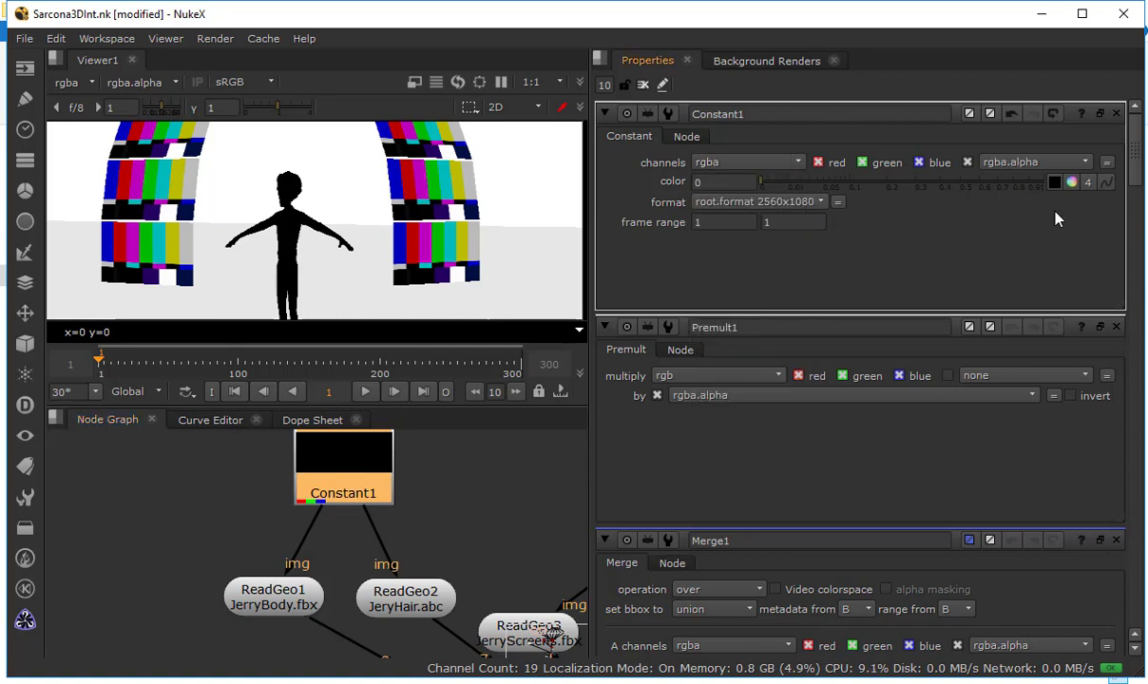
click(1072, 183)
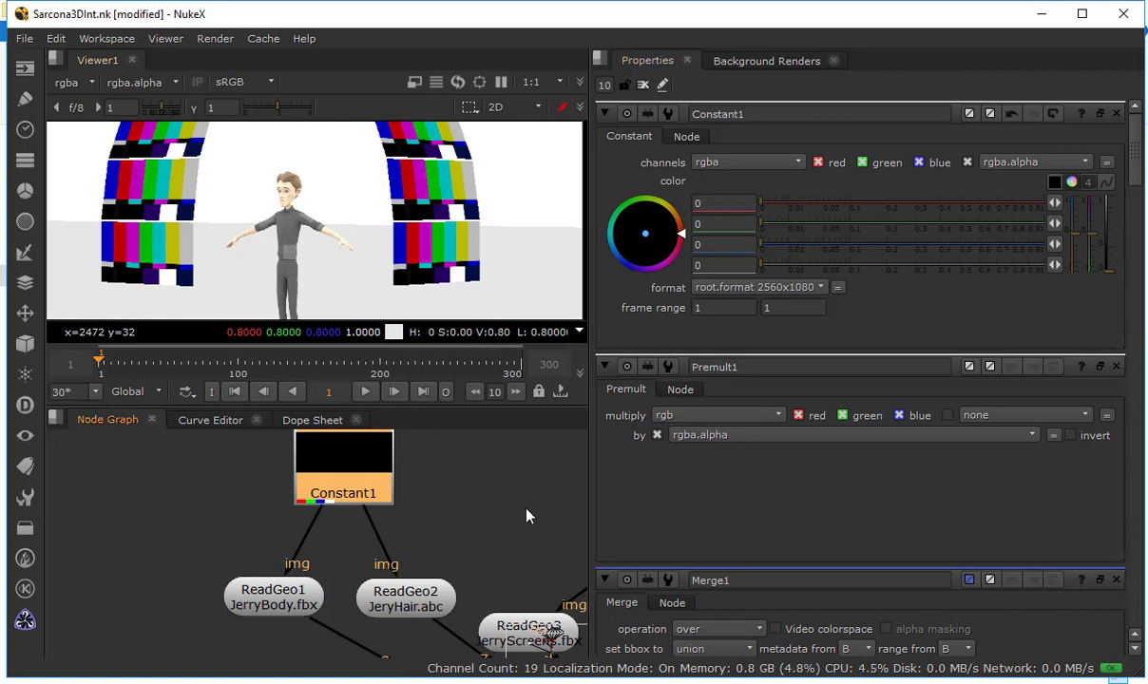
Check Constant1 and the premultiplied ScanlineRender1 output in alpha and color, and view the Merge1 composite
click(293, 485)
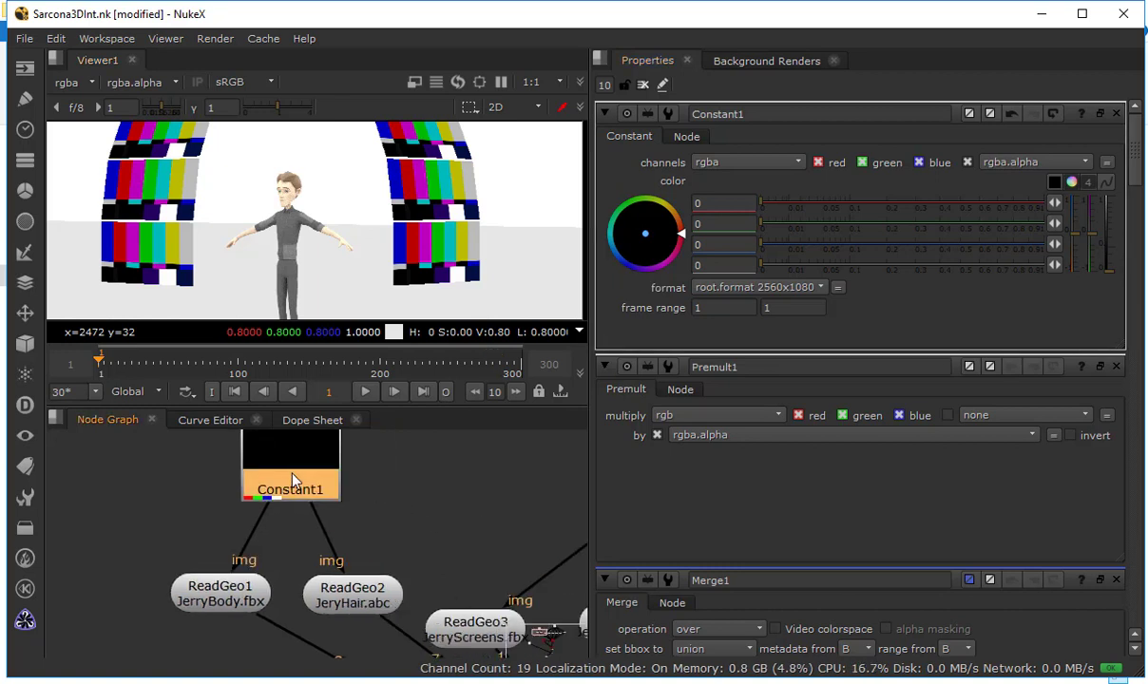
key(1)
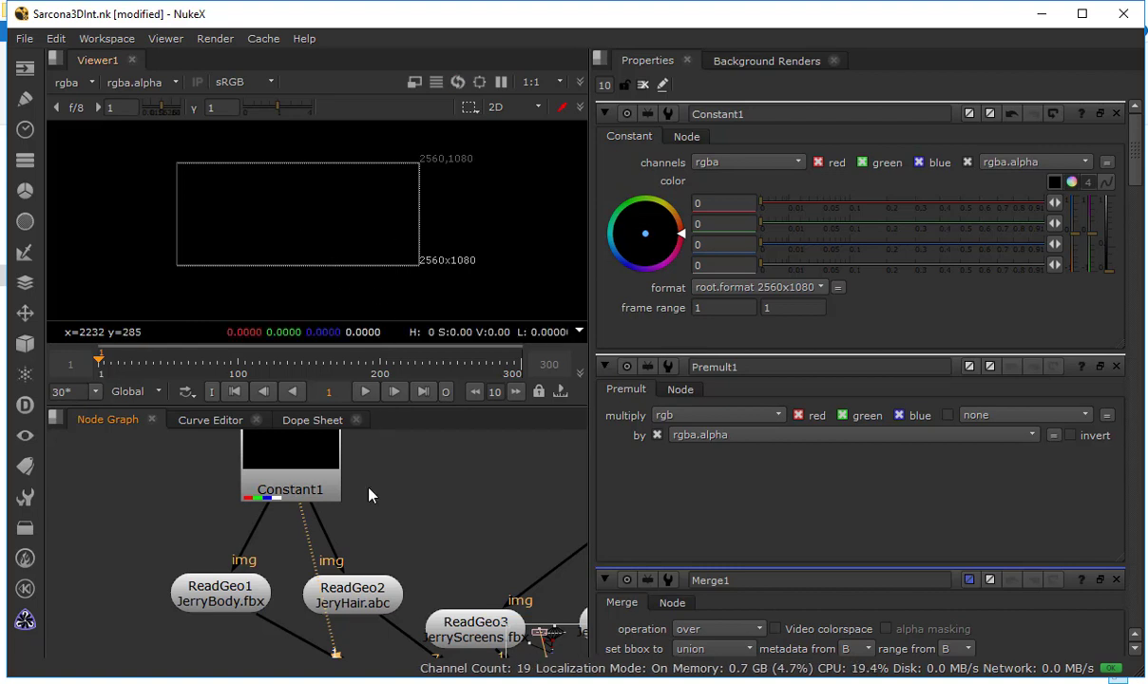
drag(369, 487, 323, 413)
click(364, 532)
key(1)
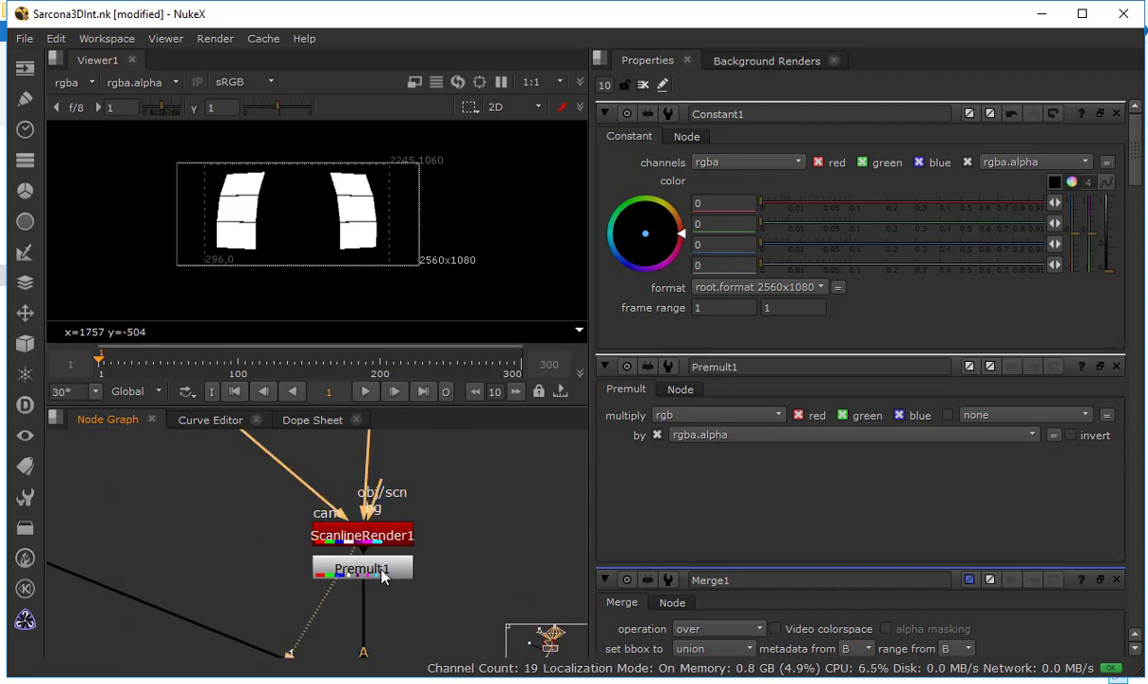
key(a)
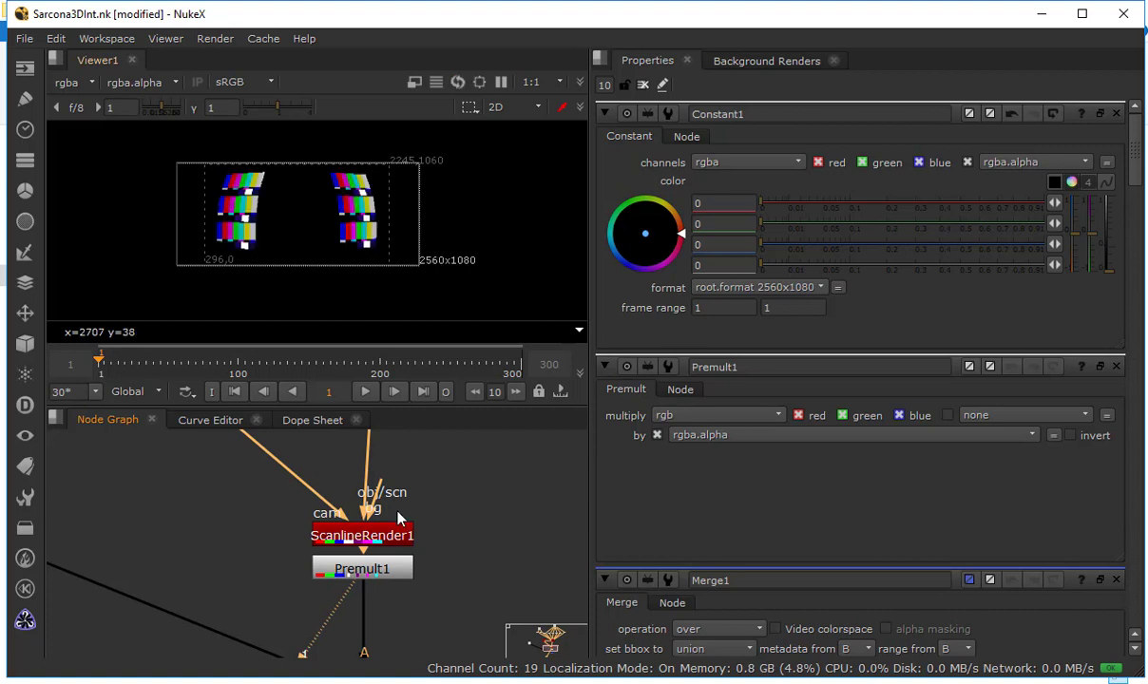
drag(405, 551, 408, 456)
click(386, 593)
key(1)
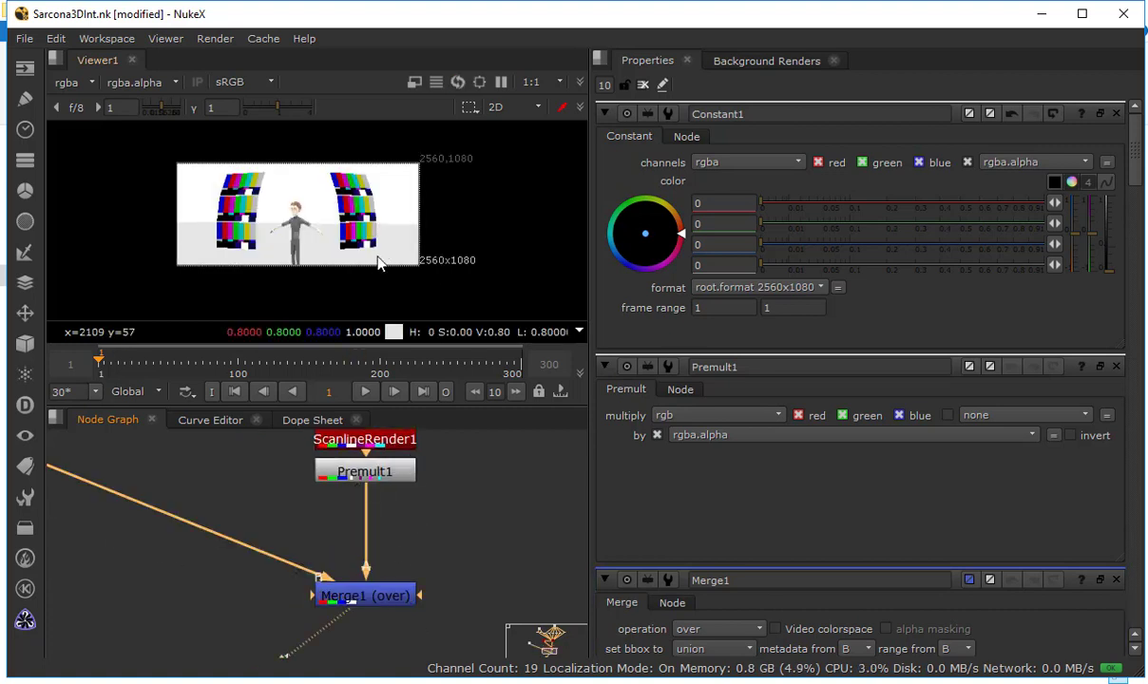
Examine the composite at frame 190 to see how the screens line up with the placeholder character
scroll(377, 260, up, 4)
drag(249, 211, 352, 244)
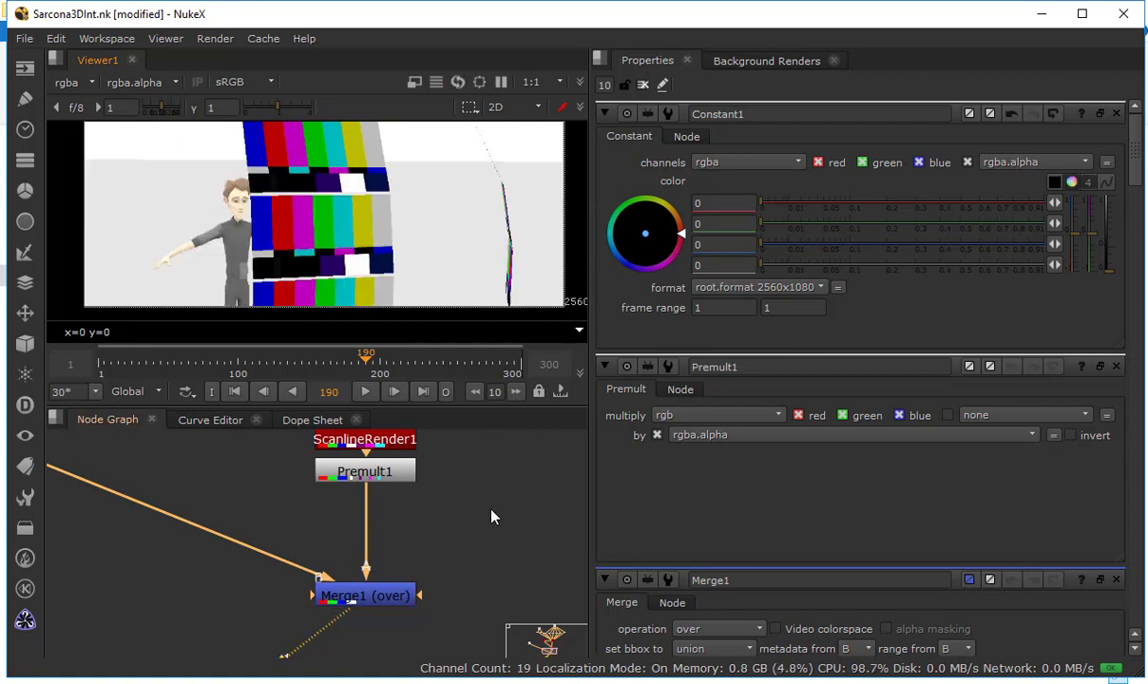
drag(482, 541, 518, 568)
drag(286, 258, 373, 233)
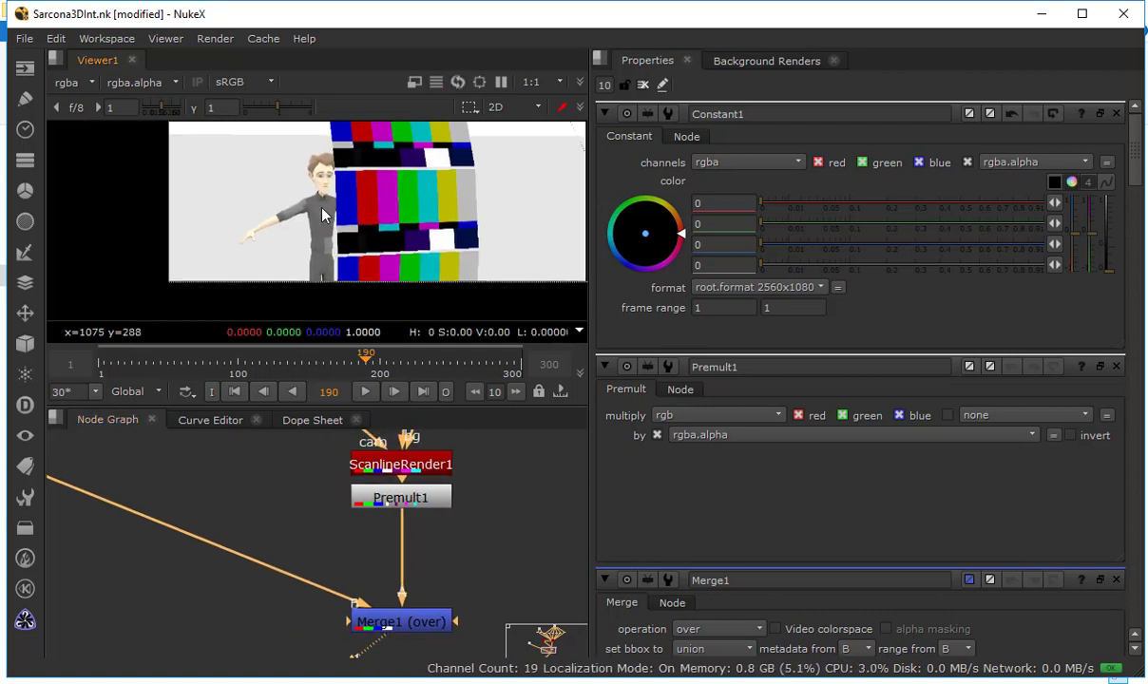
scroll(325, 202, up, 3)
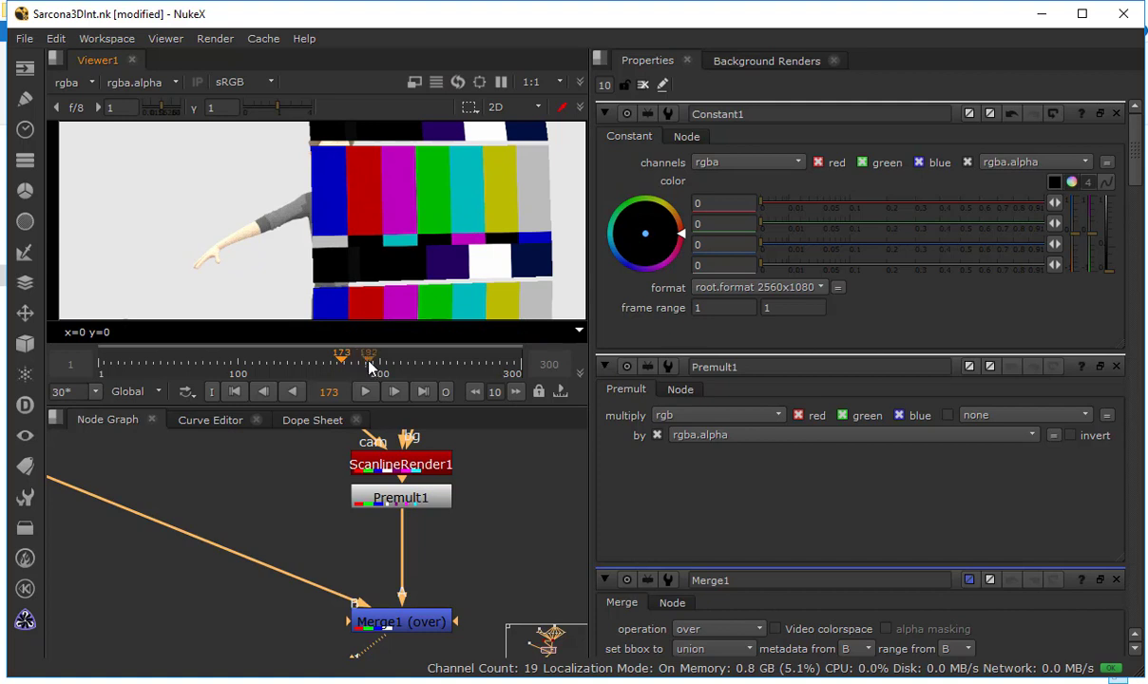
click(366, 365)
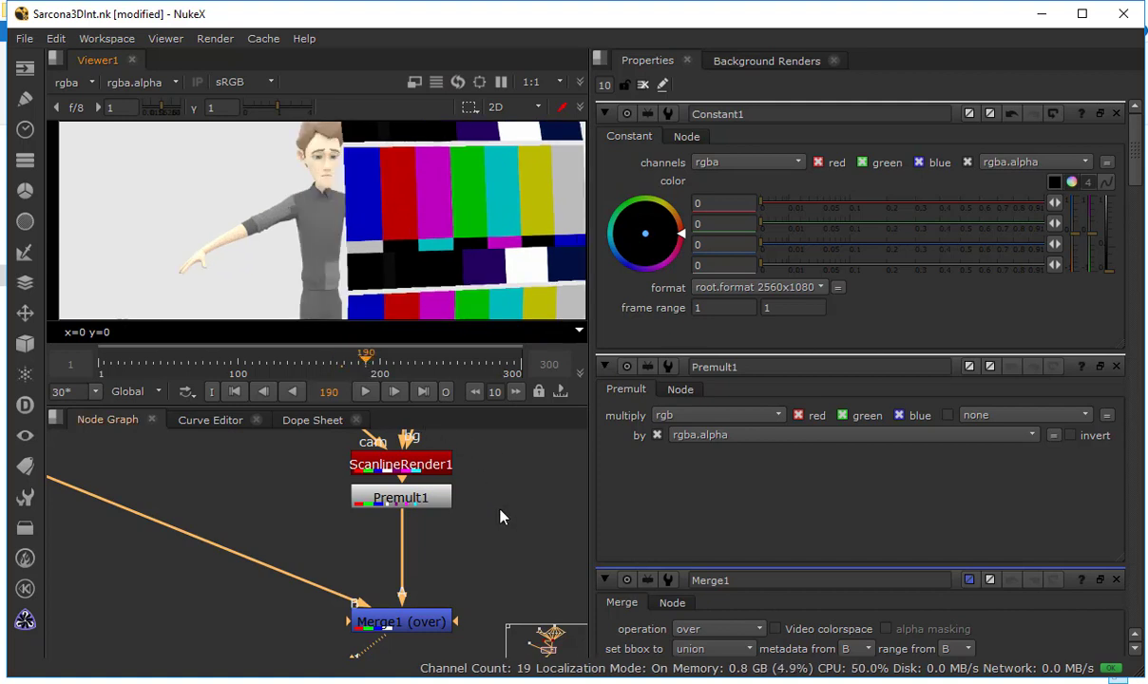
Duplicate the last three screen ReadGeo nodes beside the group and connect the copies' img inputs to the ColorBars node
scroll(503, 517, down, 2)
drag(406, 565, 147, 676)
scroll(436, 502, down, 2)
drag(435, 502, 324, 669)
scroll(393, 600, down, 1)
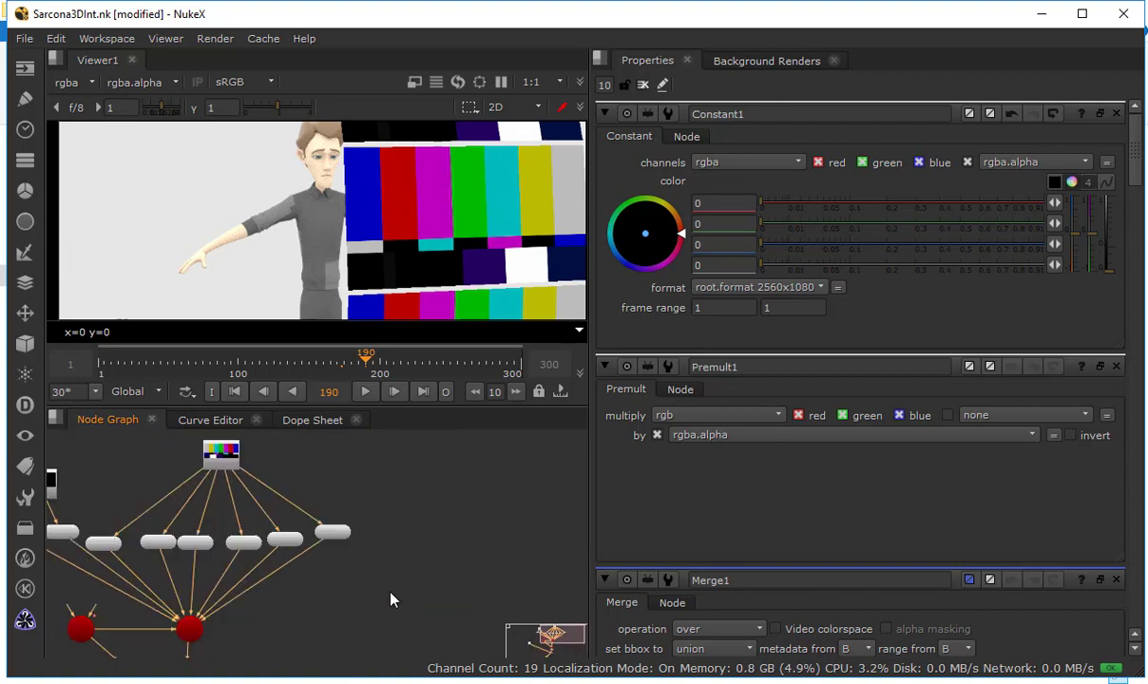
drag(388, 476, 210, 567)
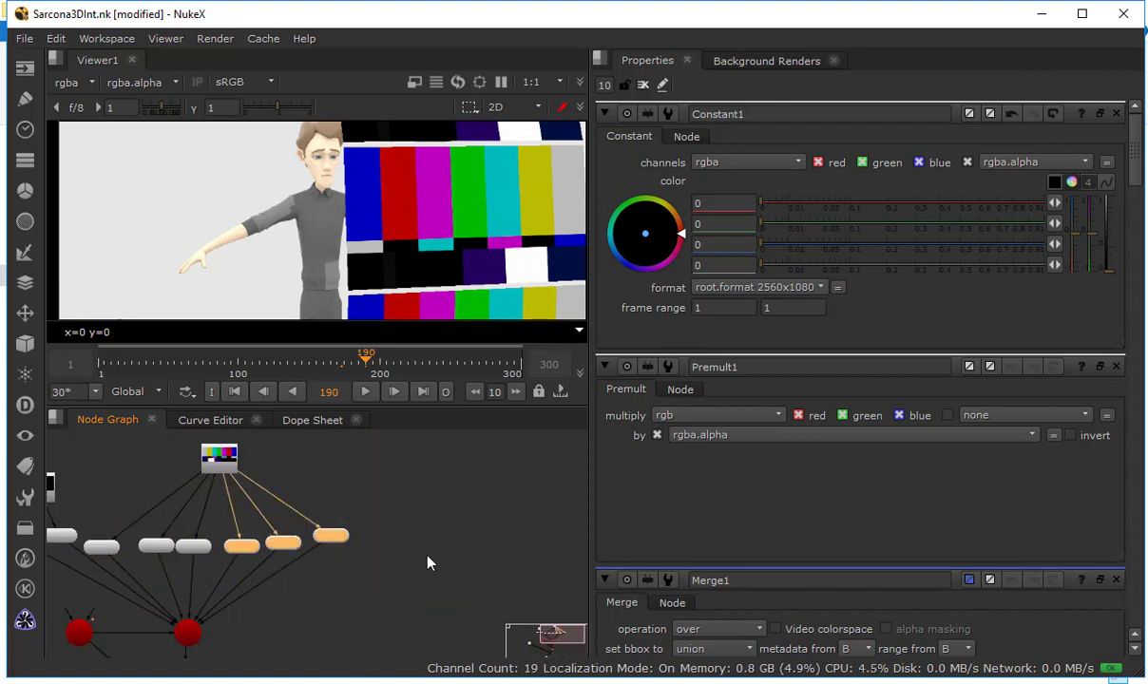
drag(283, 543, 471, 553)
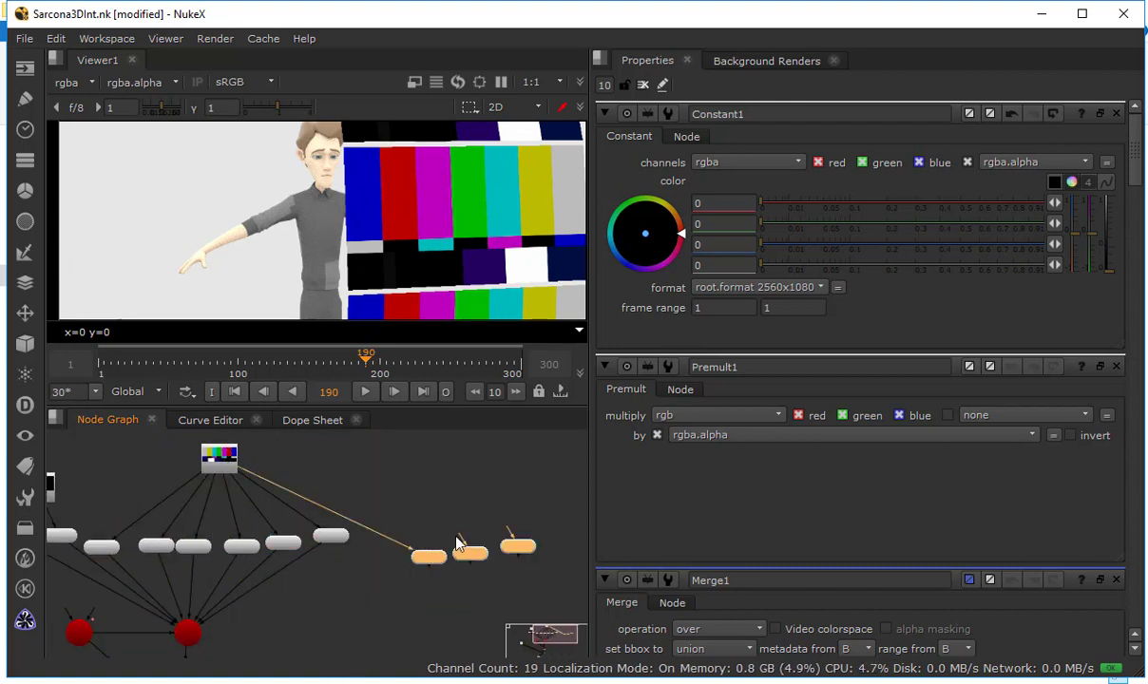
click(217, 458)
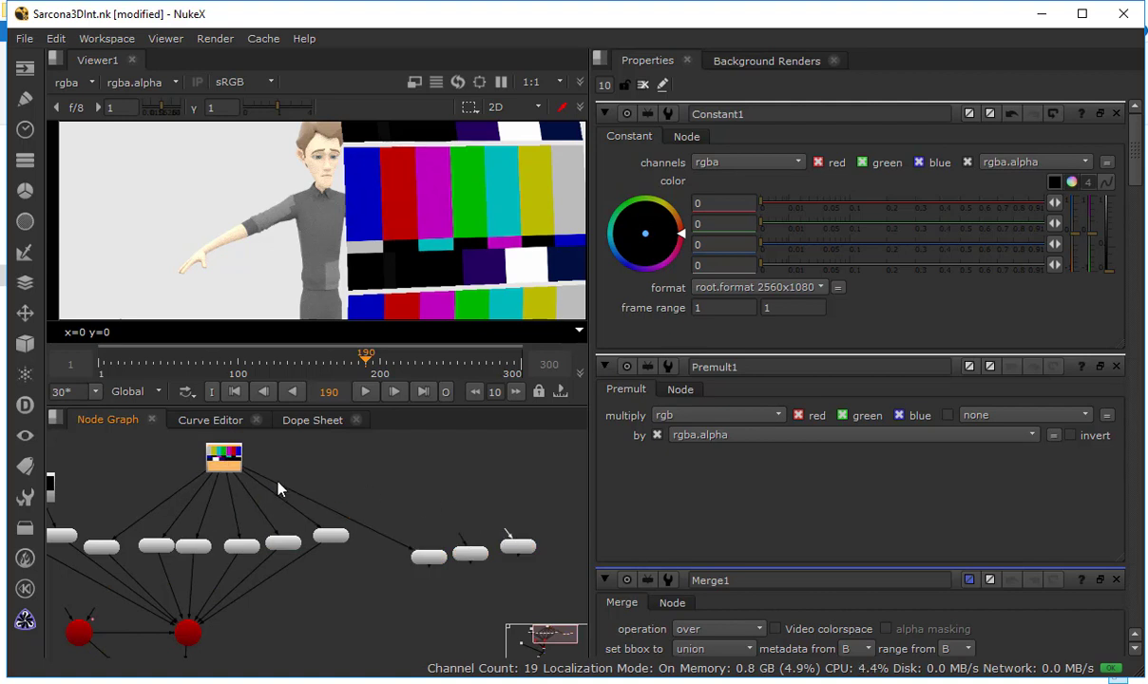
drag(278, 489, 461, 544)
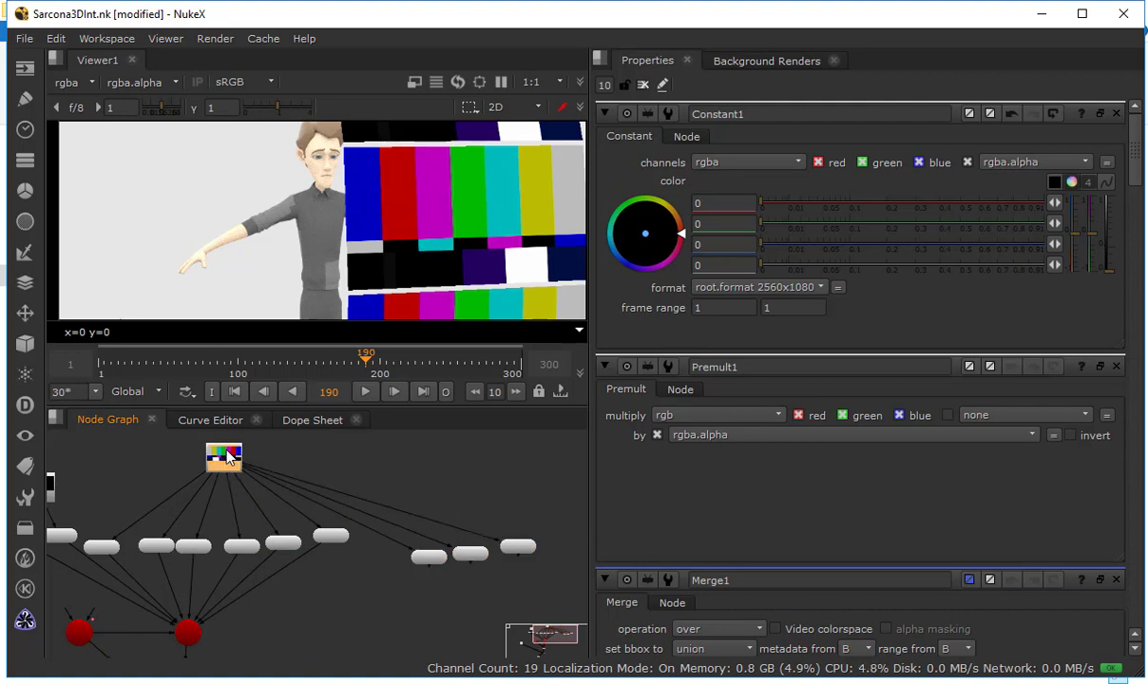
Try screens_13 as the node name of ReadGeo9, the first of the copied screen nodes
drag(254, 469, 345, 473)
scroll(435, 576, up, 3)
scroll(436, 569, up, 1)
double_click(432, 552)
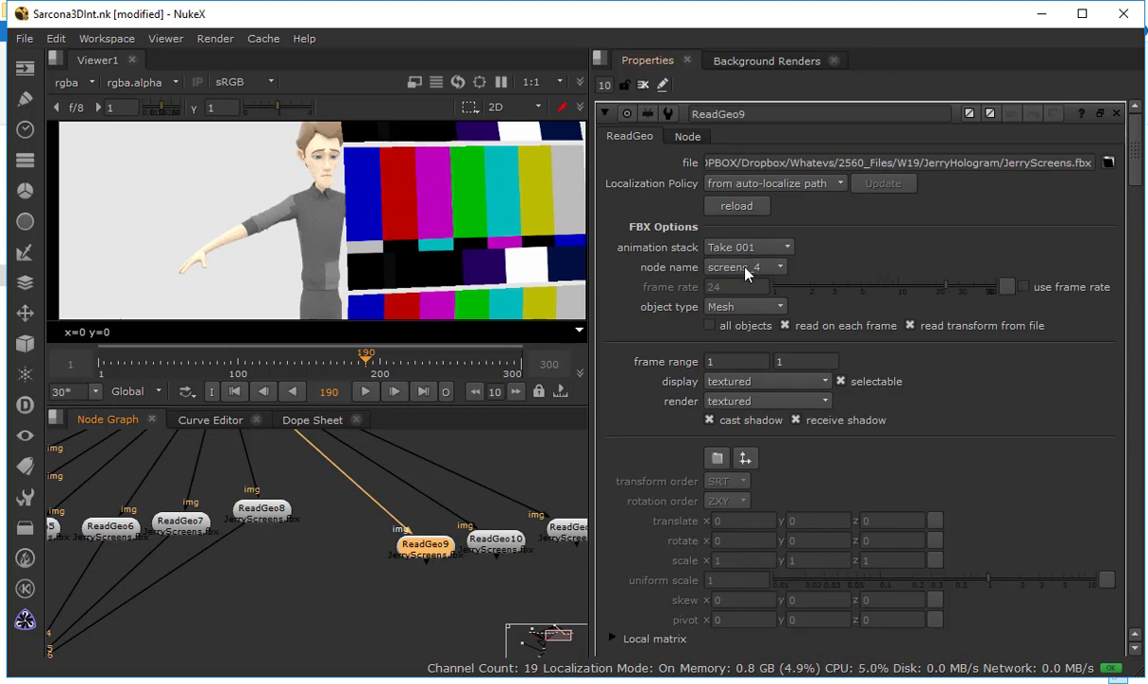
click(746, 270)
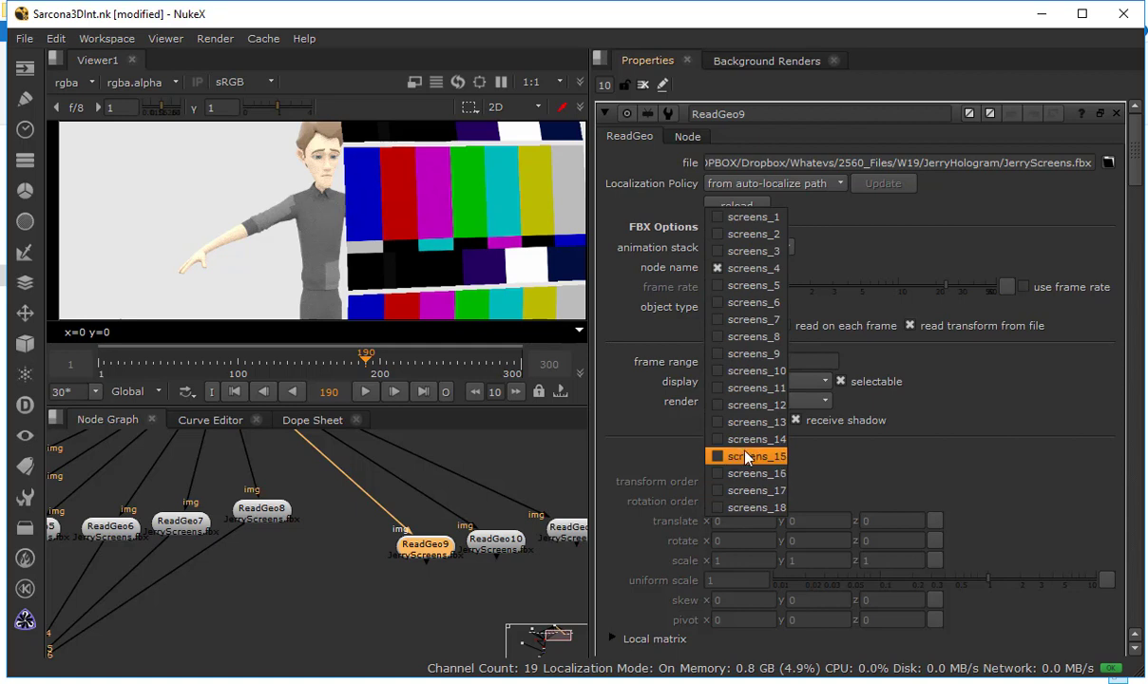
click(753, 422)
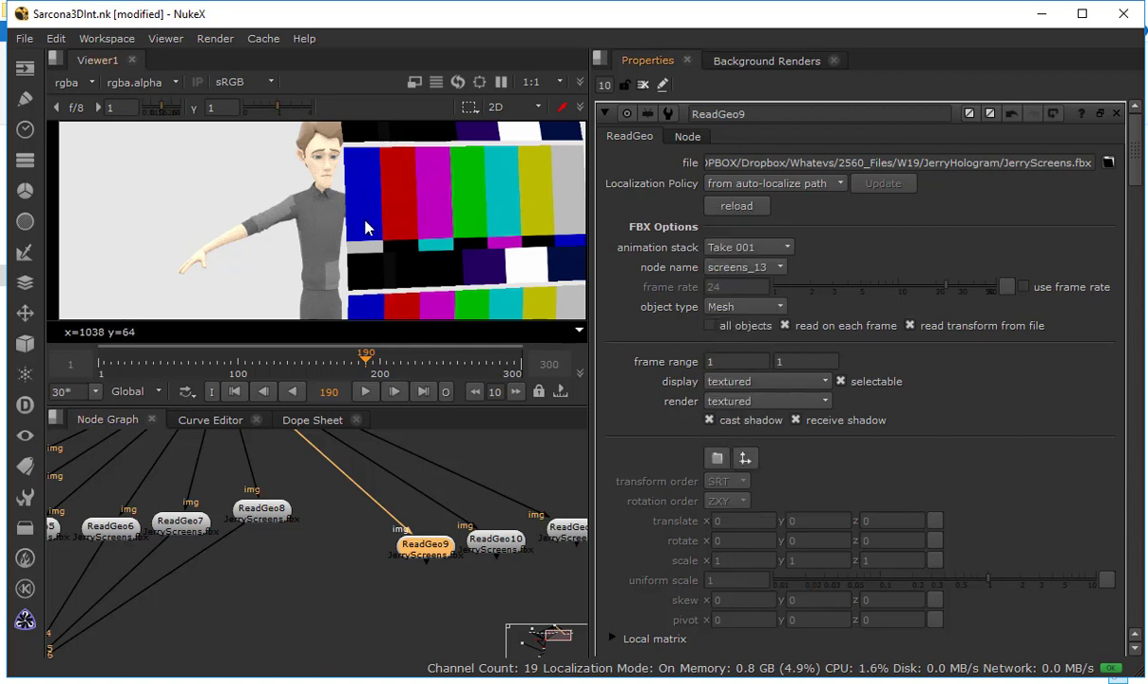
Connect the three copied screen ReadGeo nodes to Scene1
scroll(366, 222, down, 1)
scroll(366, 224, down, 1)
scroll(344, 506, down, 1)
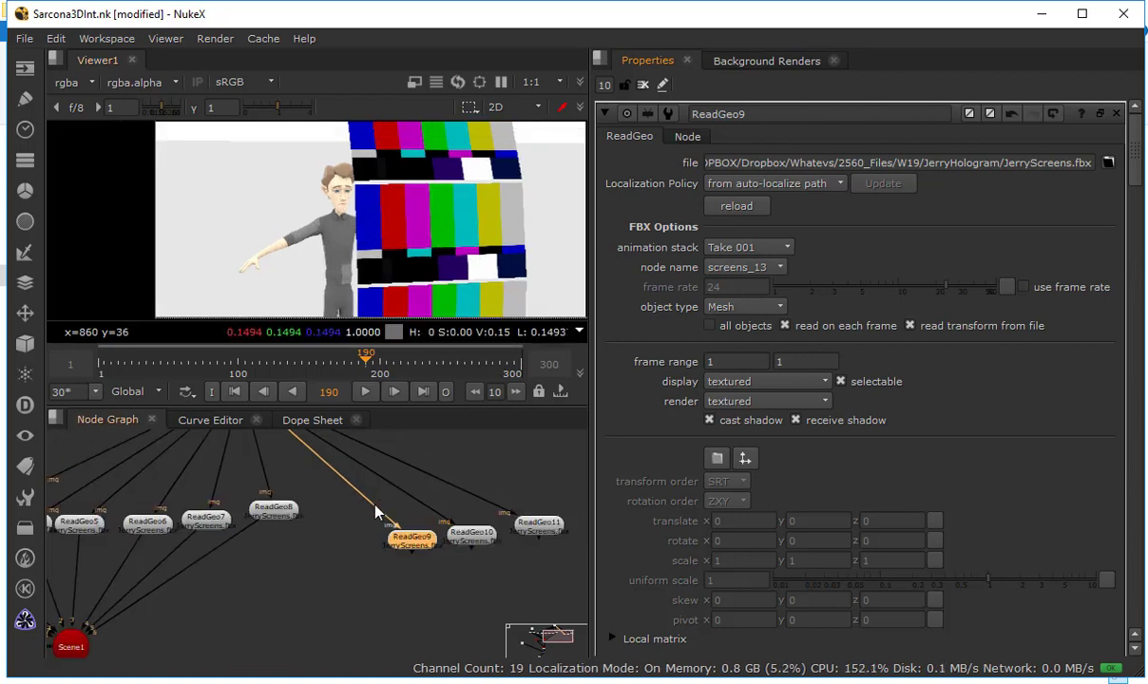
scroll(375, 506, down, 1)
drag(407, 545, 131, 617)
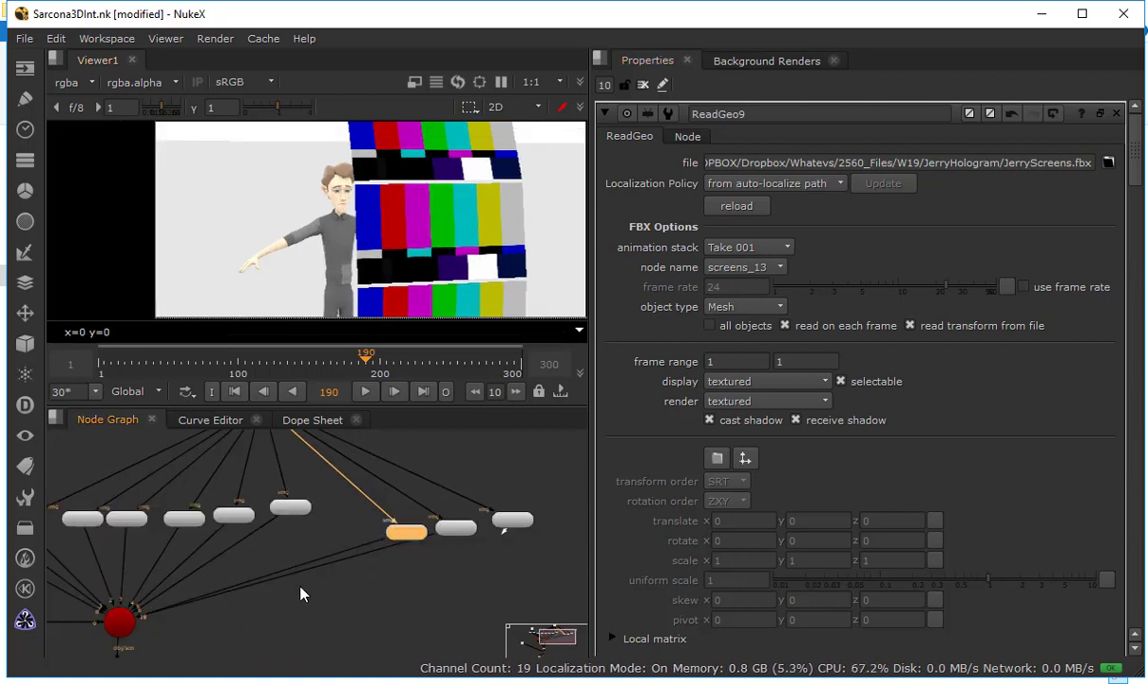
Set the node names of ReadGeo9, ReadGeo10 and ReadGeo11 to screens_10, screens_11 and screens_12
scroll(339, 195, down, 1)
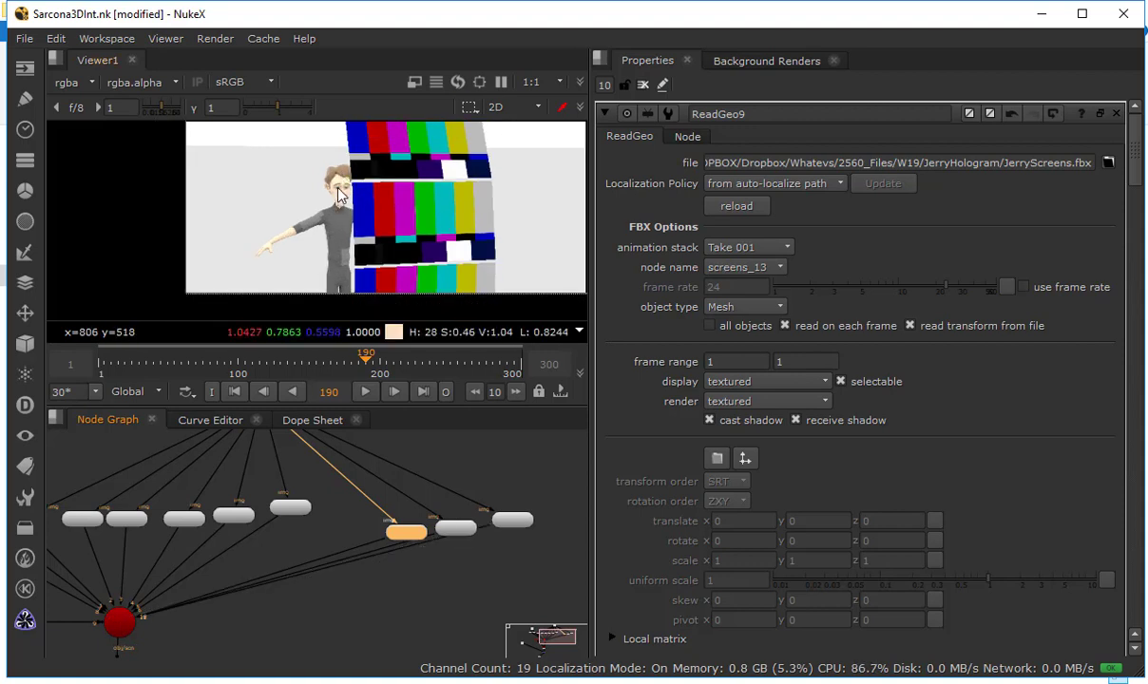
drag(338, 189, 320, 216)
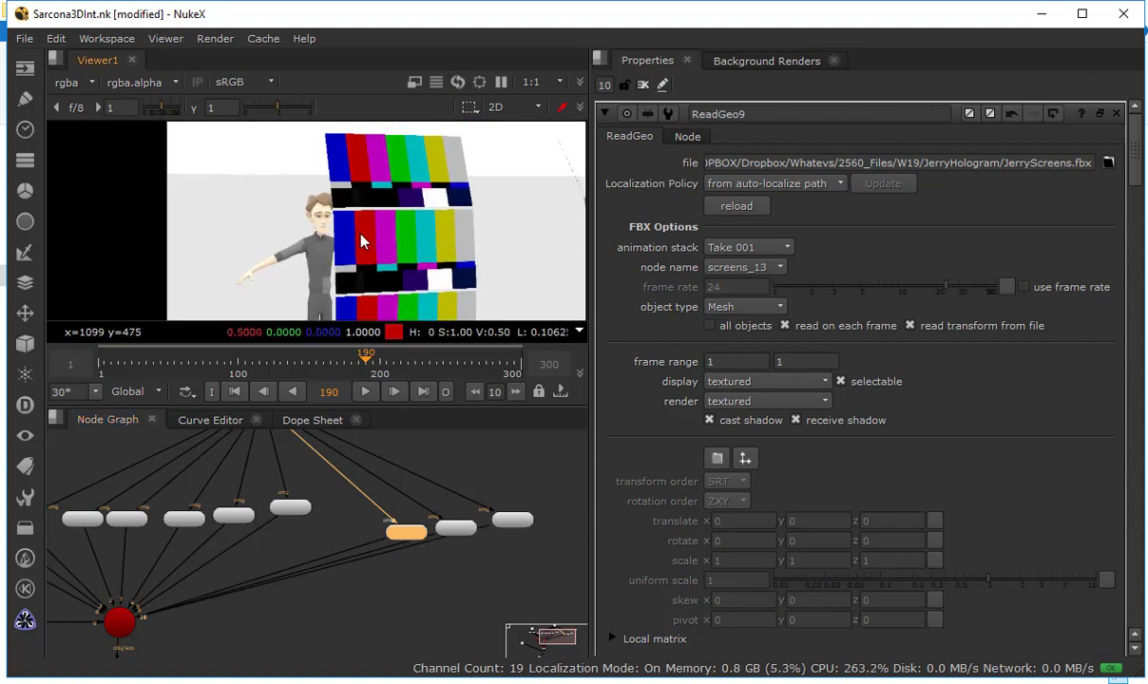
click(766, 271)
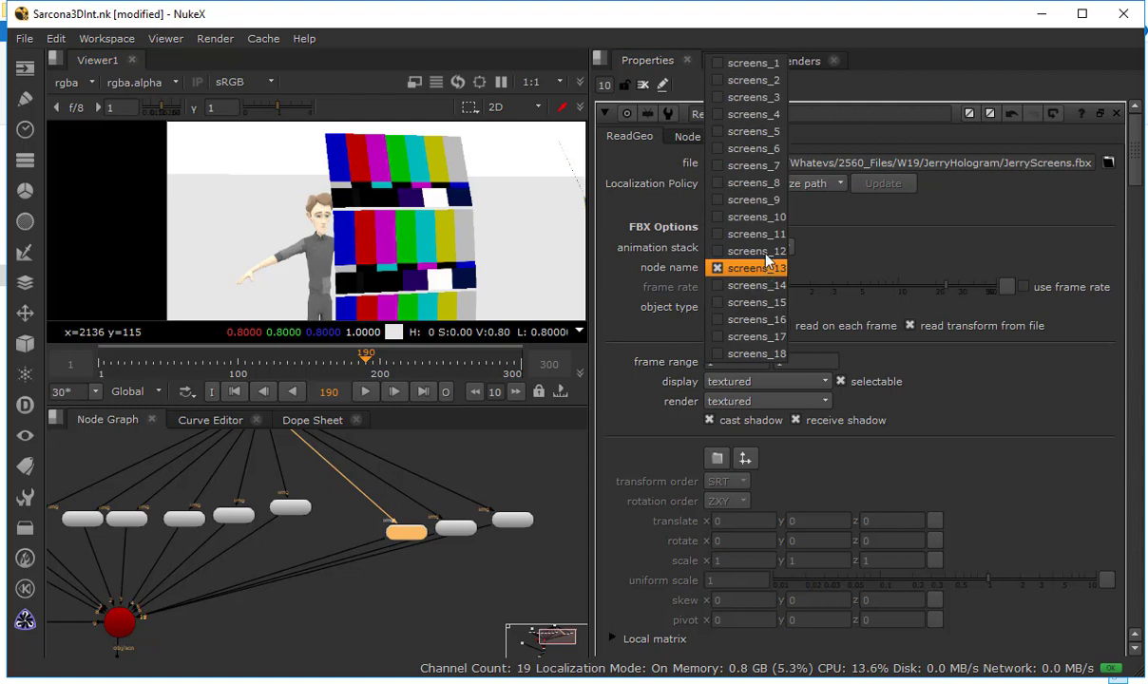
click(766, 218)
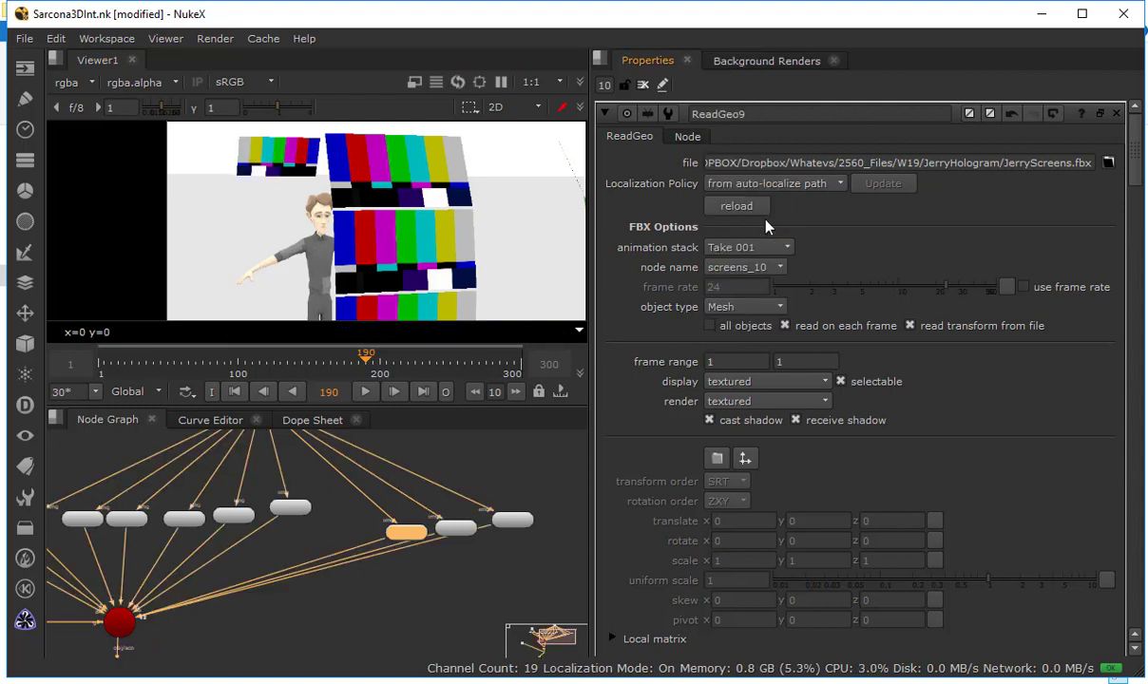
click(453, 531)
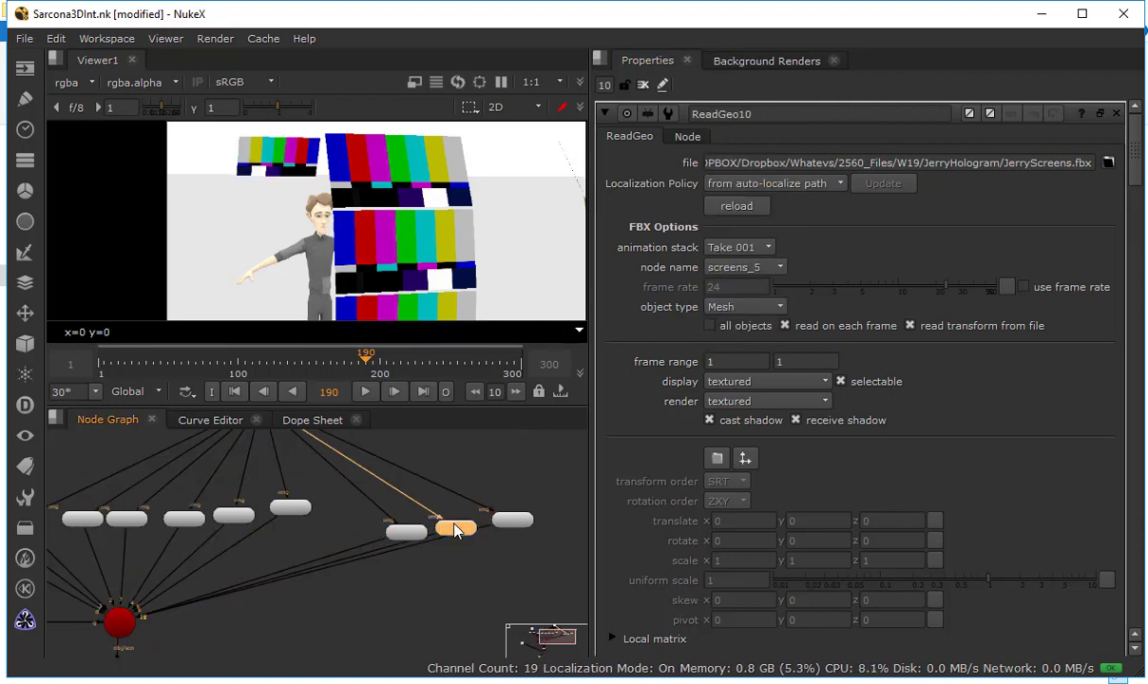
click(746, 269)
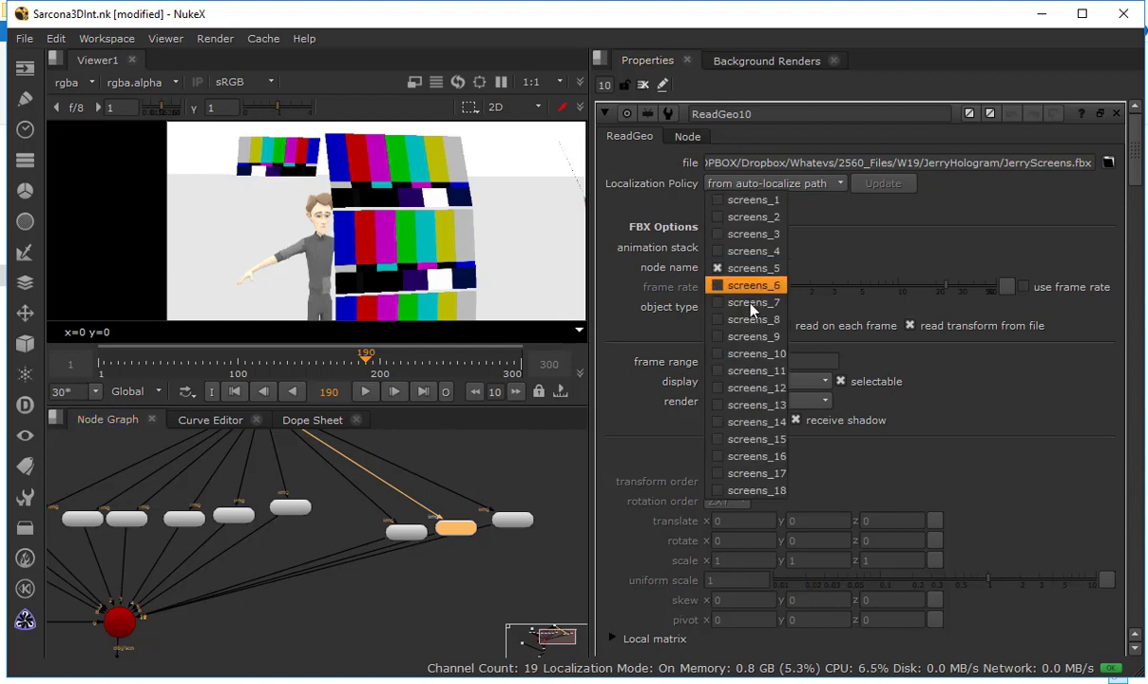
click(756, 371)
click(520, 524)
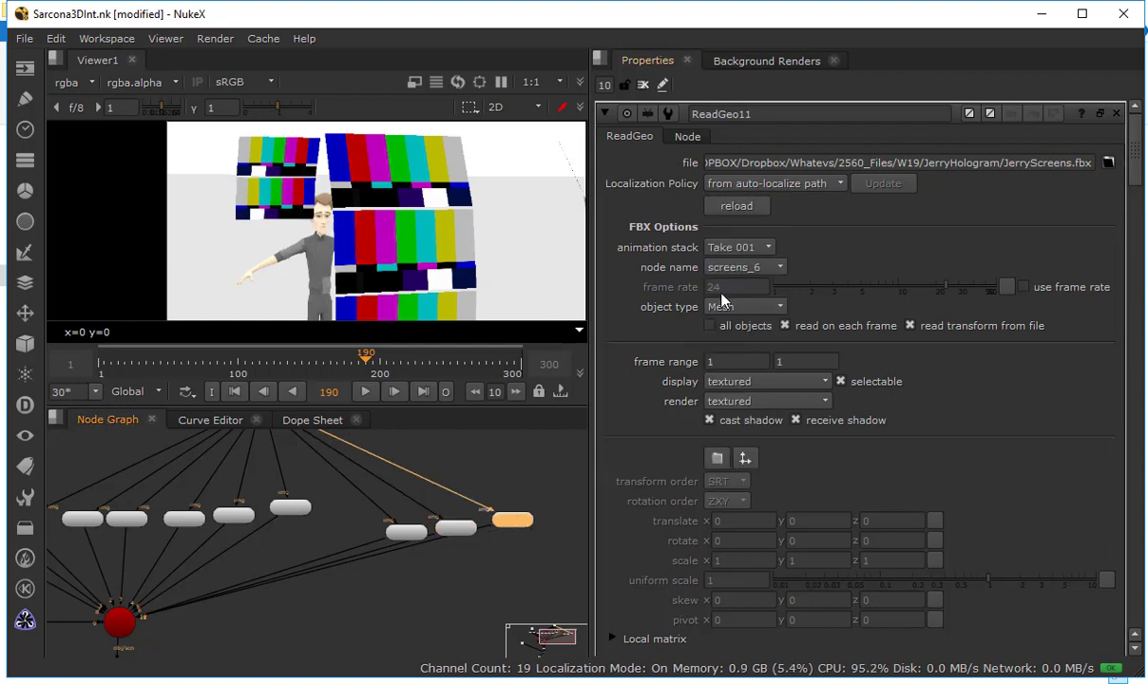
click(738, 267)
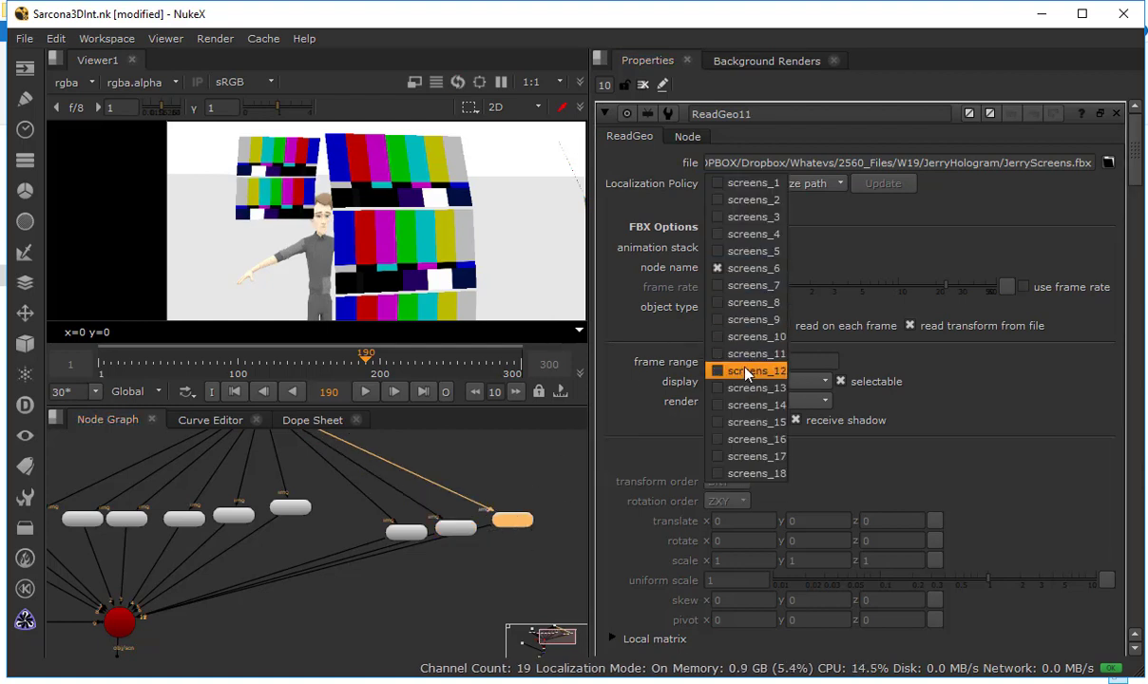
click(755, 371)
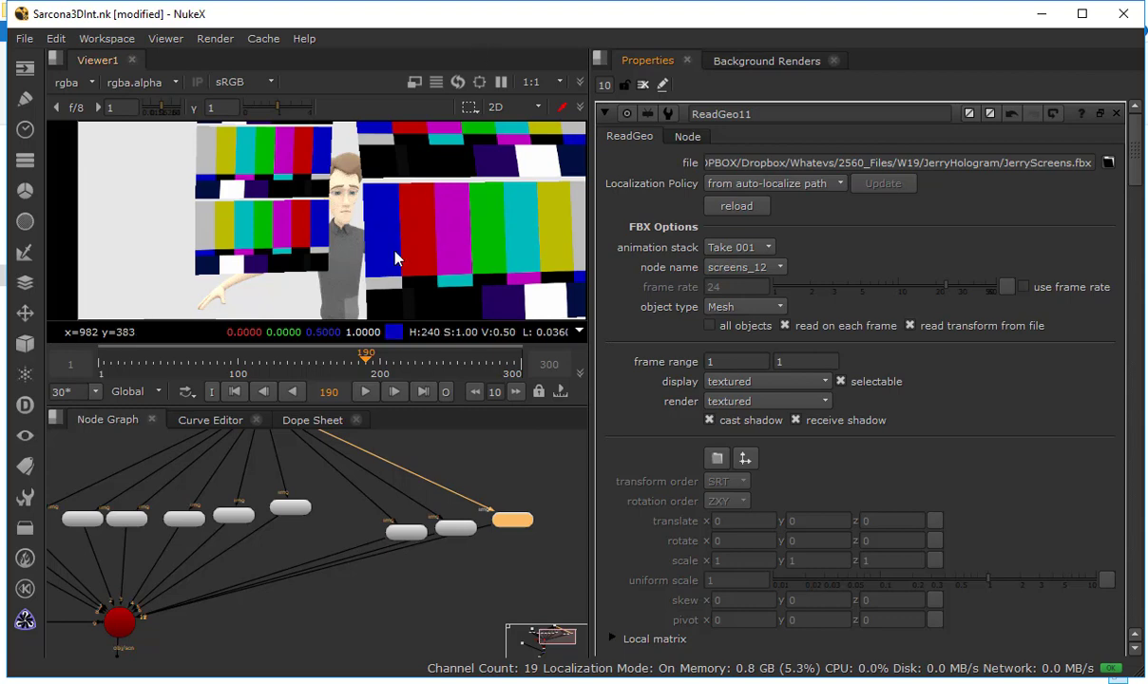
Switch to the Jerry.nk script and spread out its Merge2, Copy1, Premult1 and Merge1 nodes below ScanlineRender1
key(alt+Tab)
key(alt+Tab)
key(alt+Tab)
key(alt+Tab)
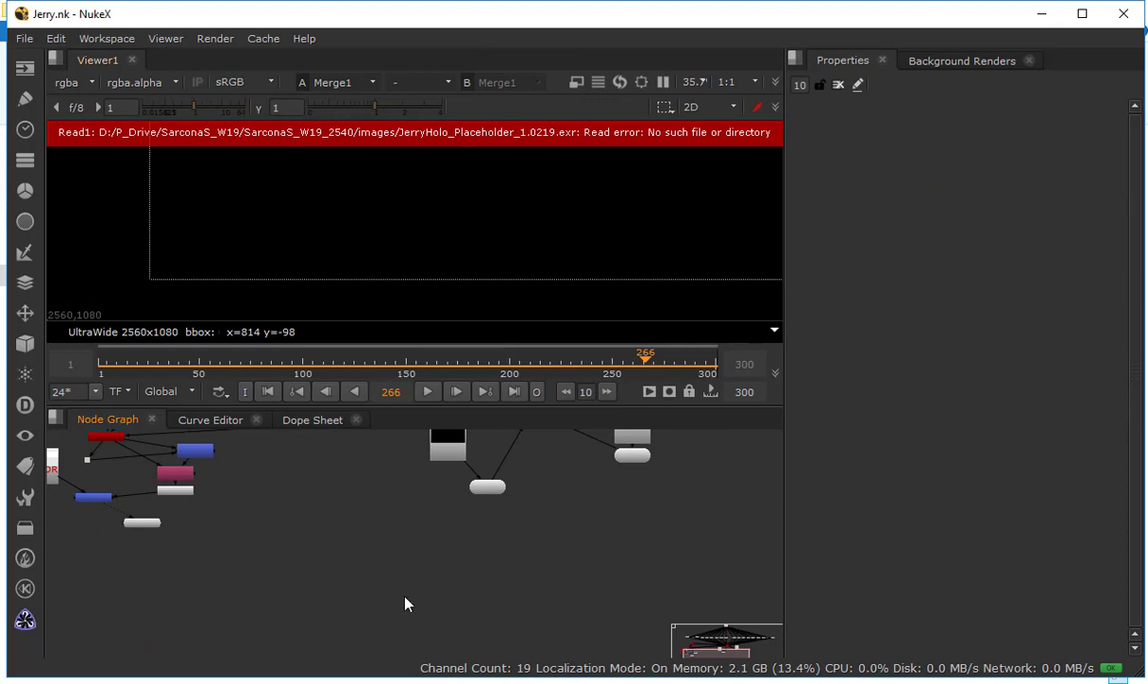
drag(283, 472, 449, 549)
scroll(399, 562, up, 5)
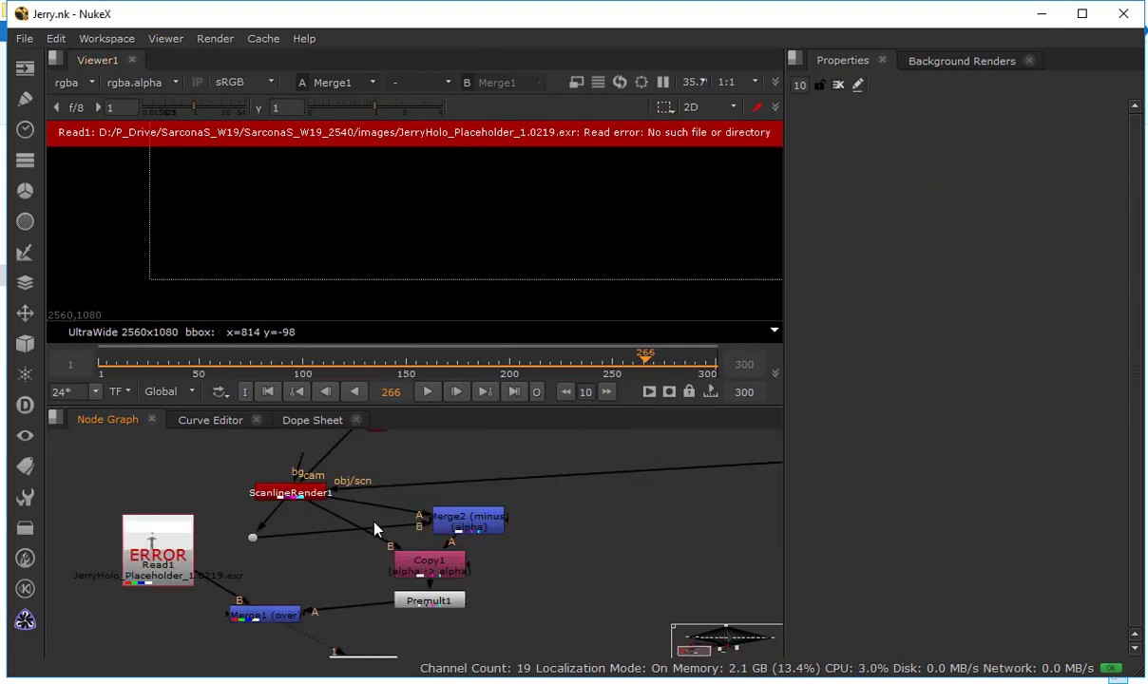
drag(467, 519, 524, 503)
drag(455, 559, 497, 562)
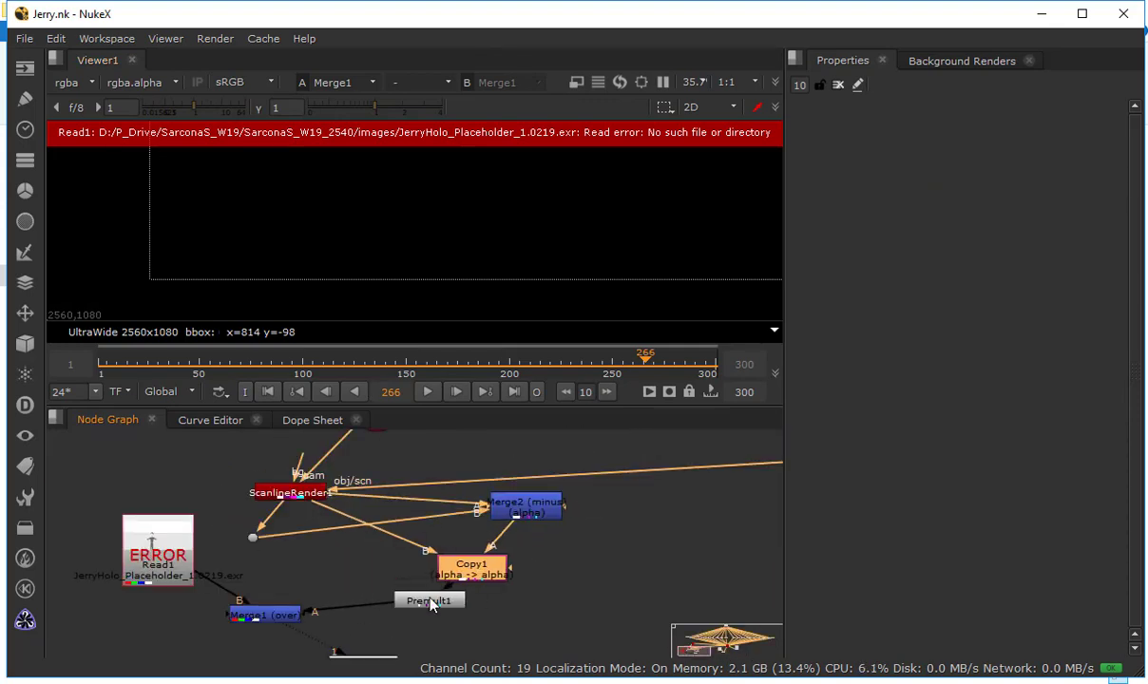
drag(431, 600, 445, 614)
drag(284, 611, 281, 623)
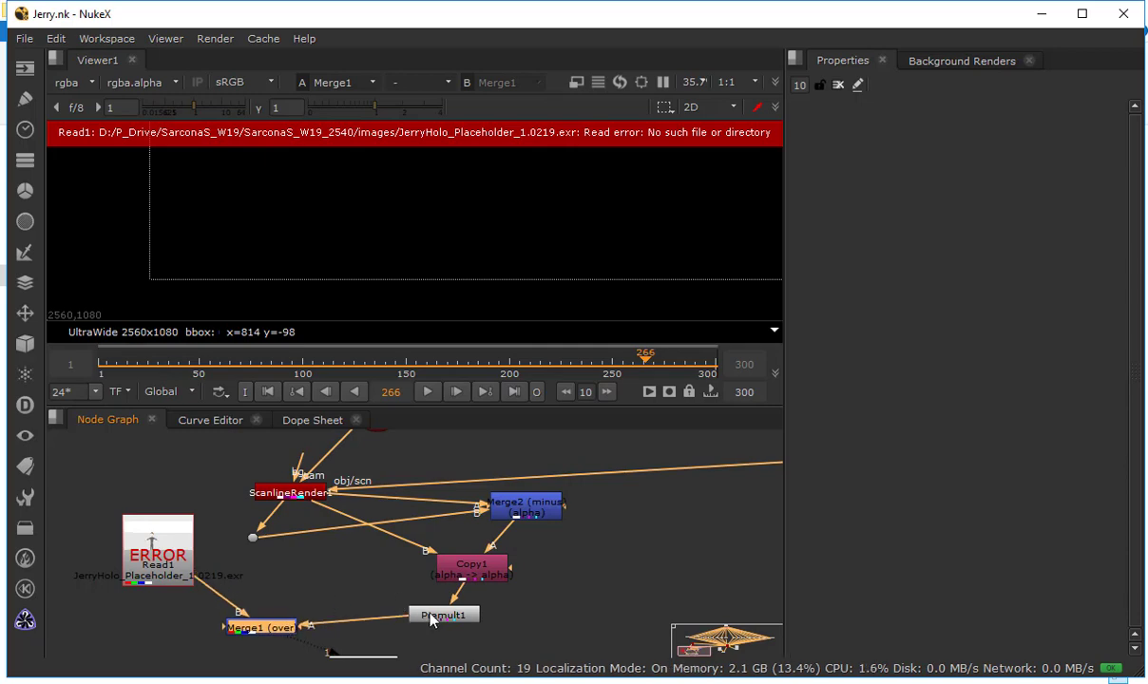
Examine how the guy Constant nodes feed the body and hair geometry and how the minus merge follows ScanlineRender1
drag(631, 484, 145, 594)
scroll(429, 567, down, 1)
drag(357, 551, 213, 545)
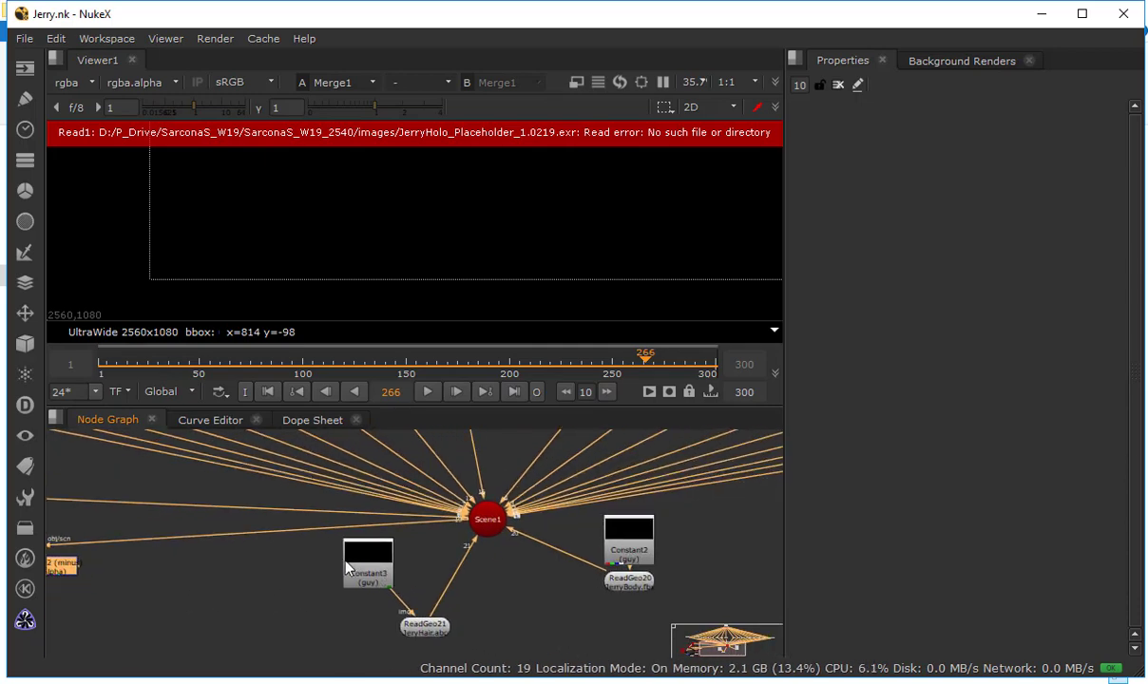
drag(434, 587, 431, 557)
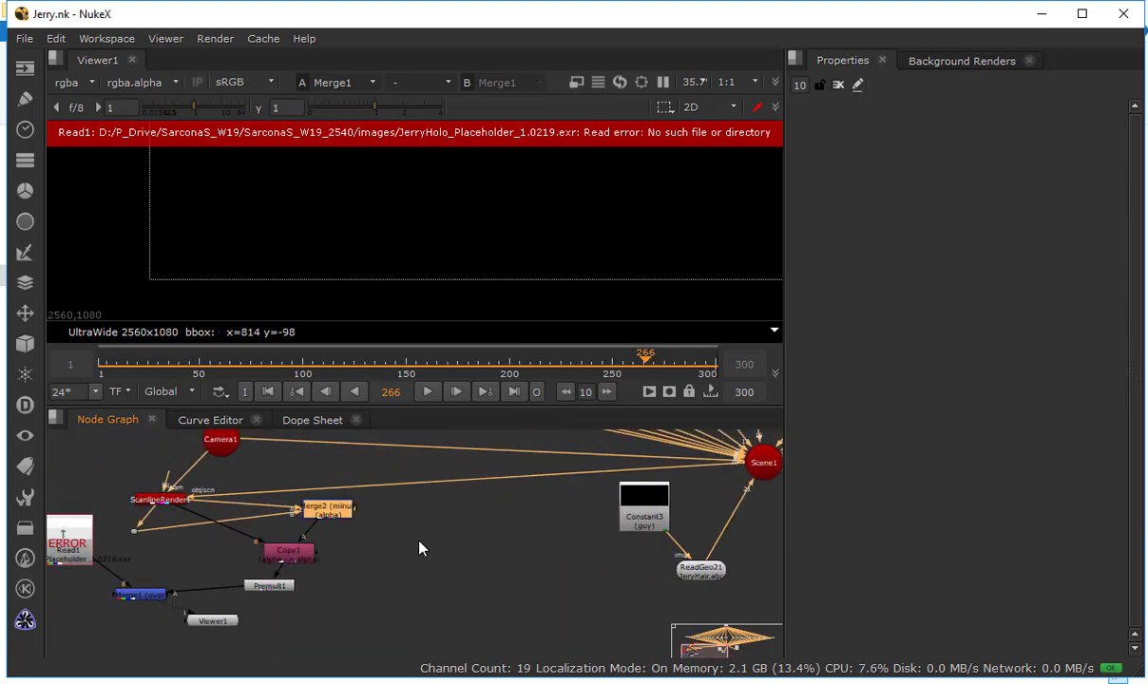
key(space)
key(space)
Return to the Sarcona3DInt.nk script and start creating a new layer for Constant1's channels
key(alt+Tab)
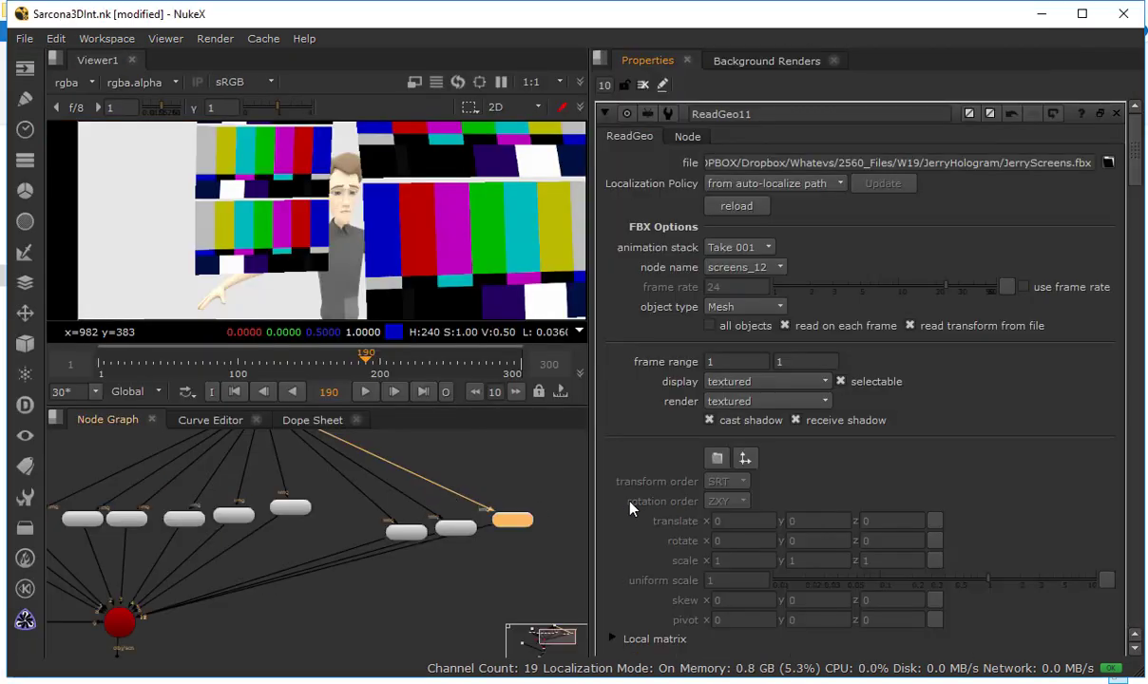
drag(278, 518, 504, 529)
drag(227, 476, 386, 494)
scroll(386, 494, up, 2)
scroll(386, 499, up, 2)
double_click(341, 495)
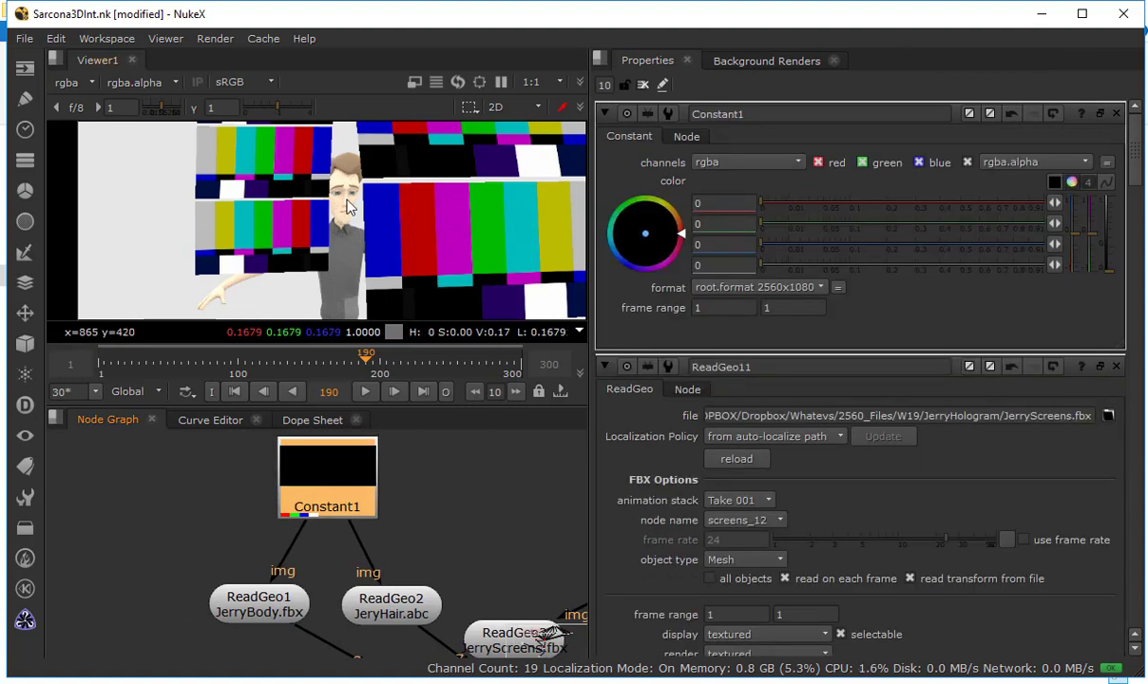
click(744, 162)
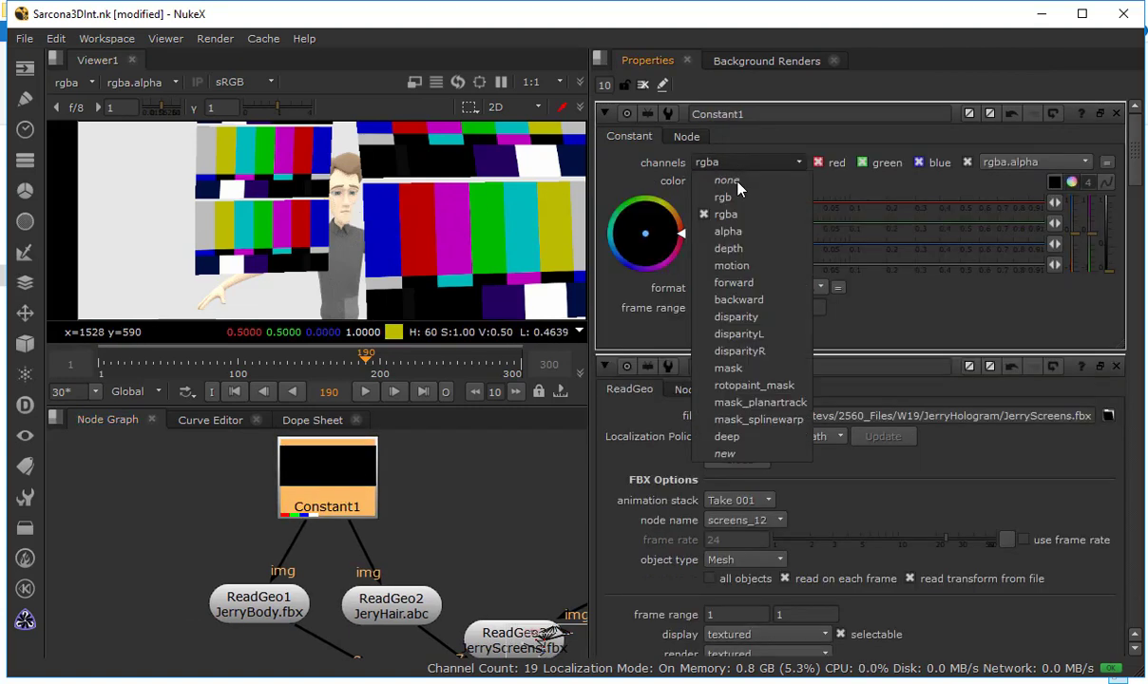
click(735, 455)
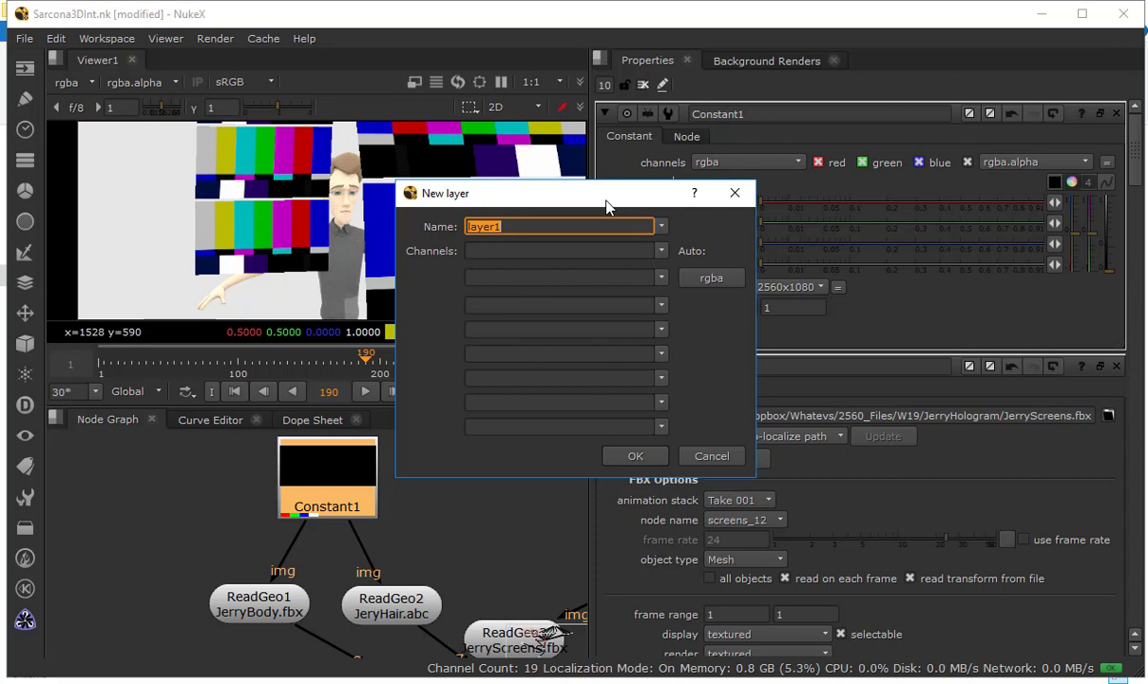
Name the new layer jerry, give it a single channel a, and create it for Constant1's channels
text(jerry)
key(Tab)
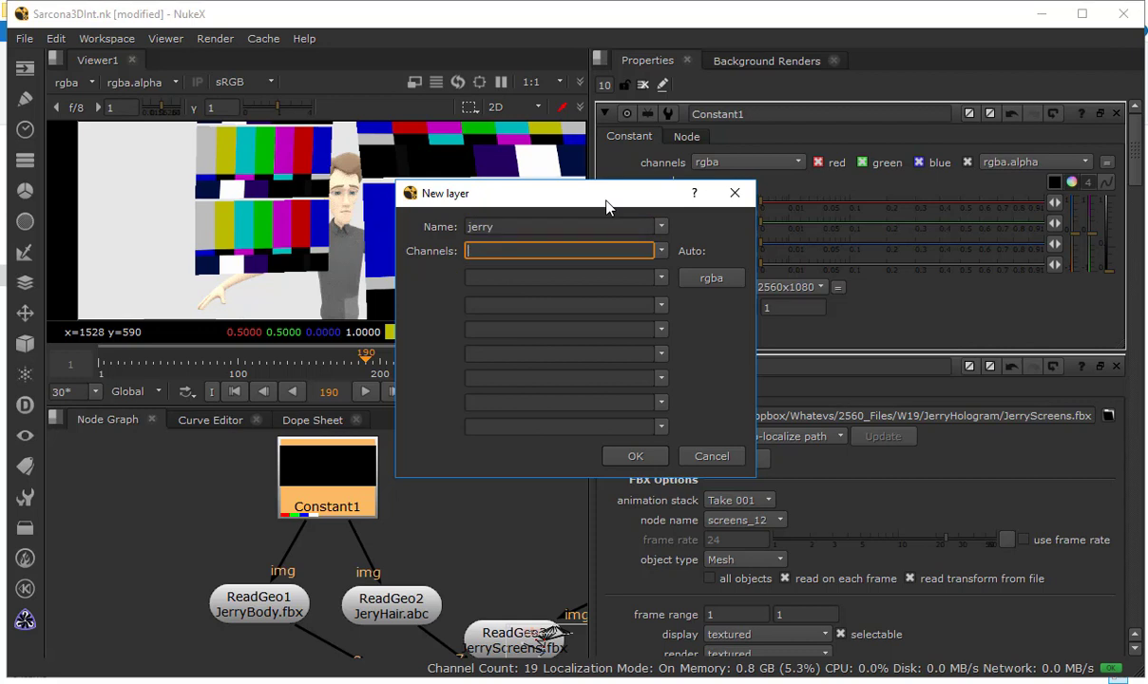
text(mask.a)
click(636, 457)
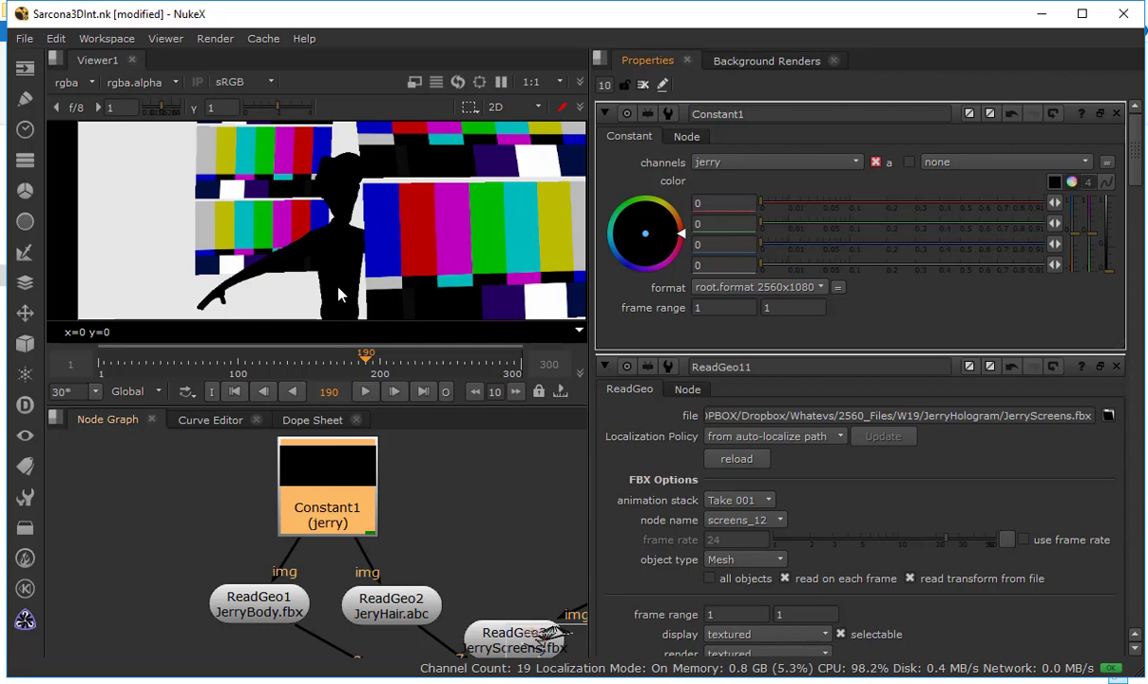
View ScanlineRender1's output and inspect its alpha channel
scroll(472, 505, down, 6)
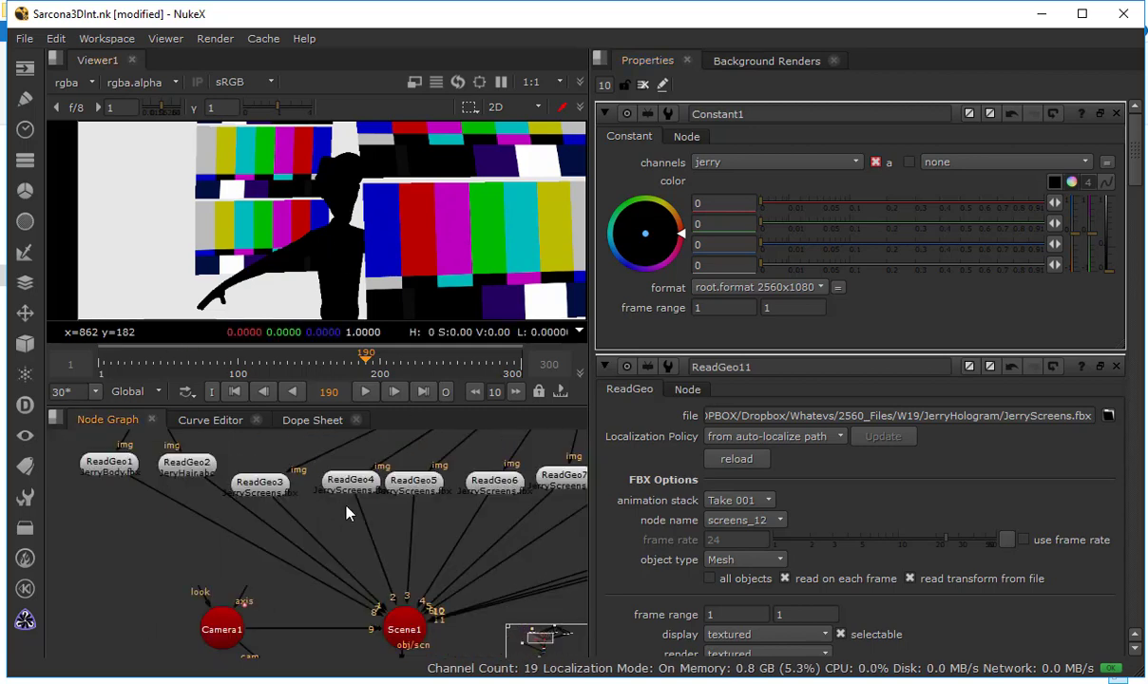
drag(363, 588, 309, 439)
click(304, 562)
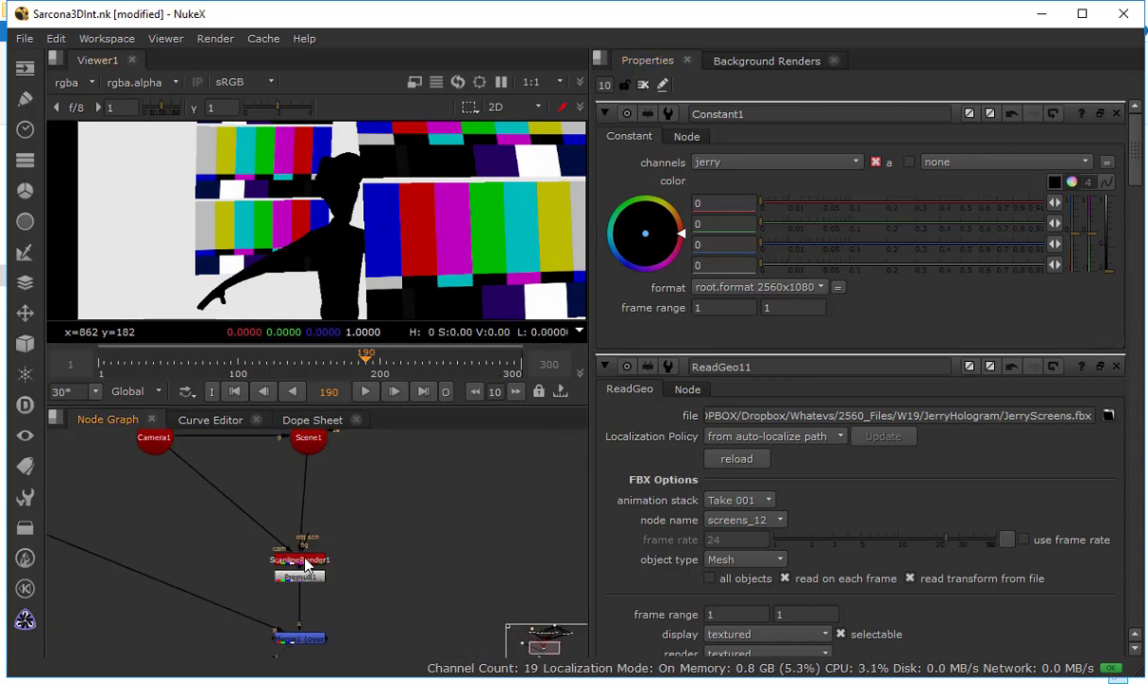
key(1)
key(a)
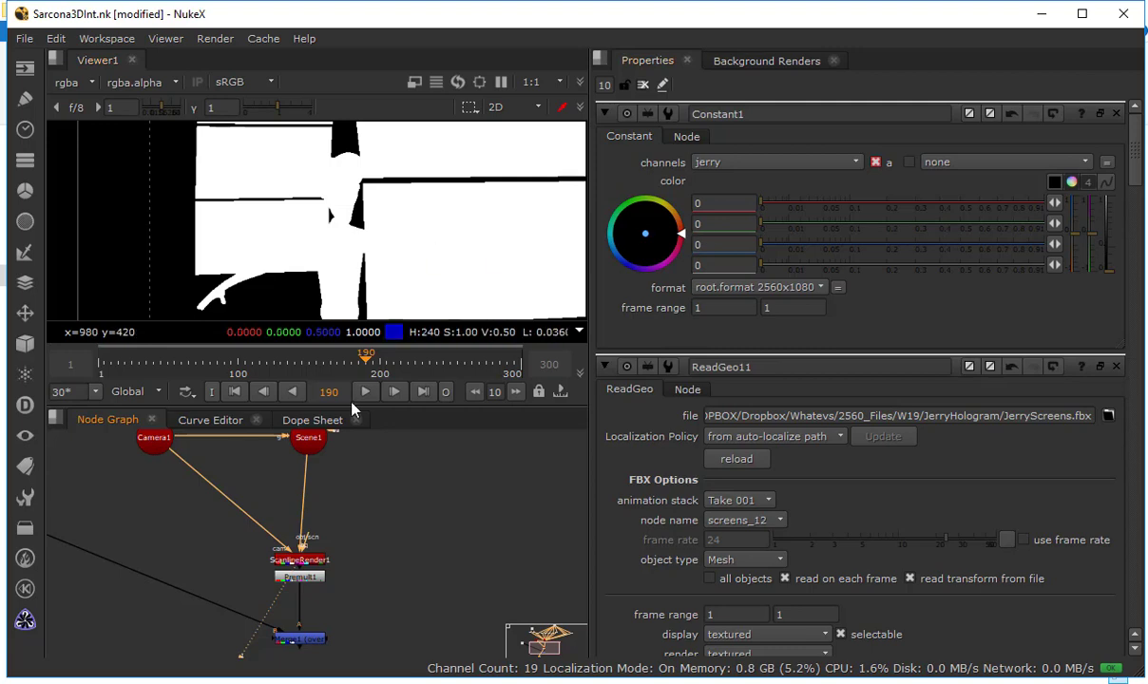
Open ColorBars1's properties and check in the Jerry.nk script which node follows its color bars
scroll(420, 548, up, 3)
drag(335, 580, 362, 537)
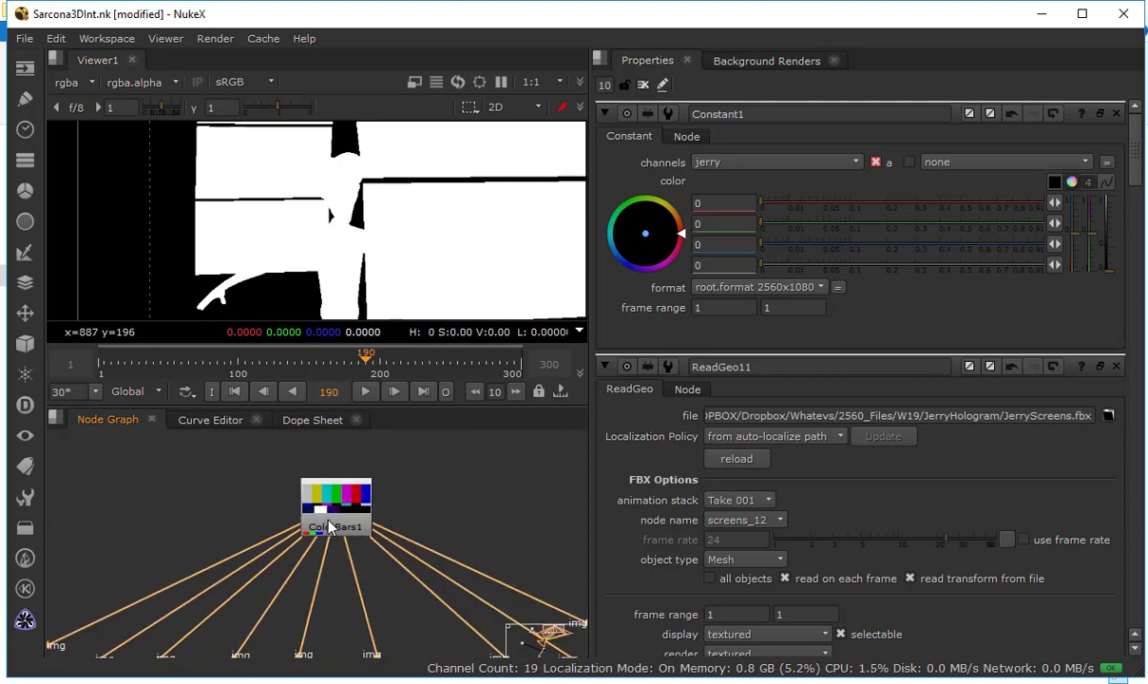
double_click(329, 527)
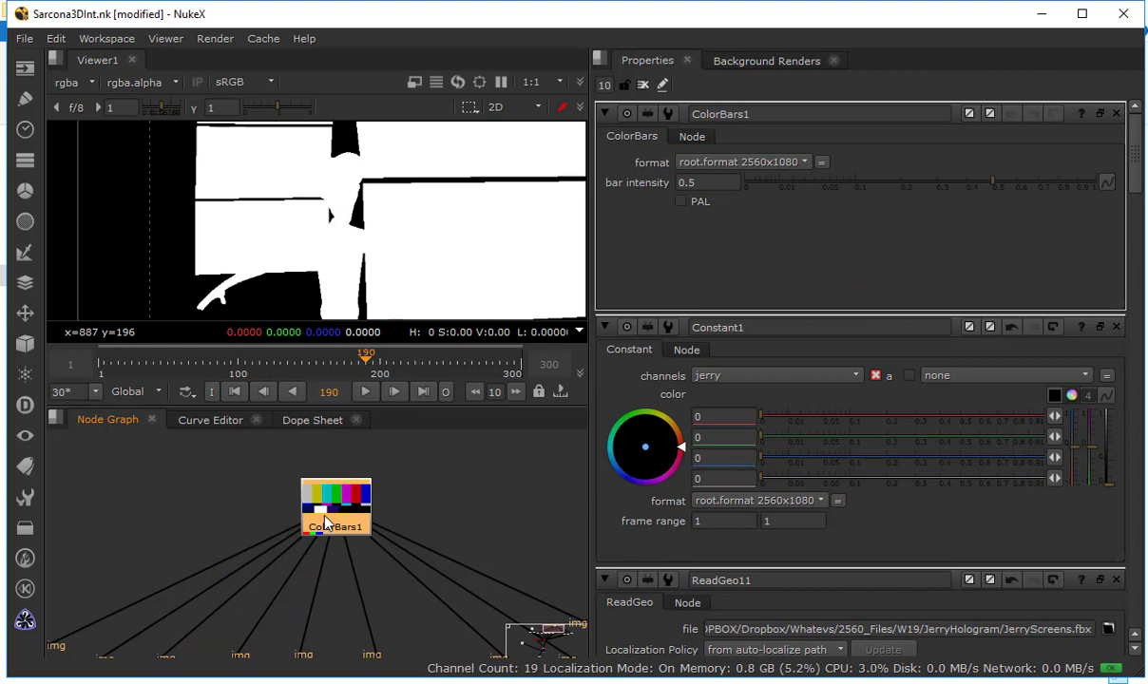
key(Tab)
key(alt+Tab)
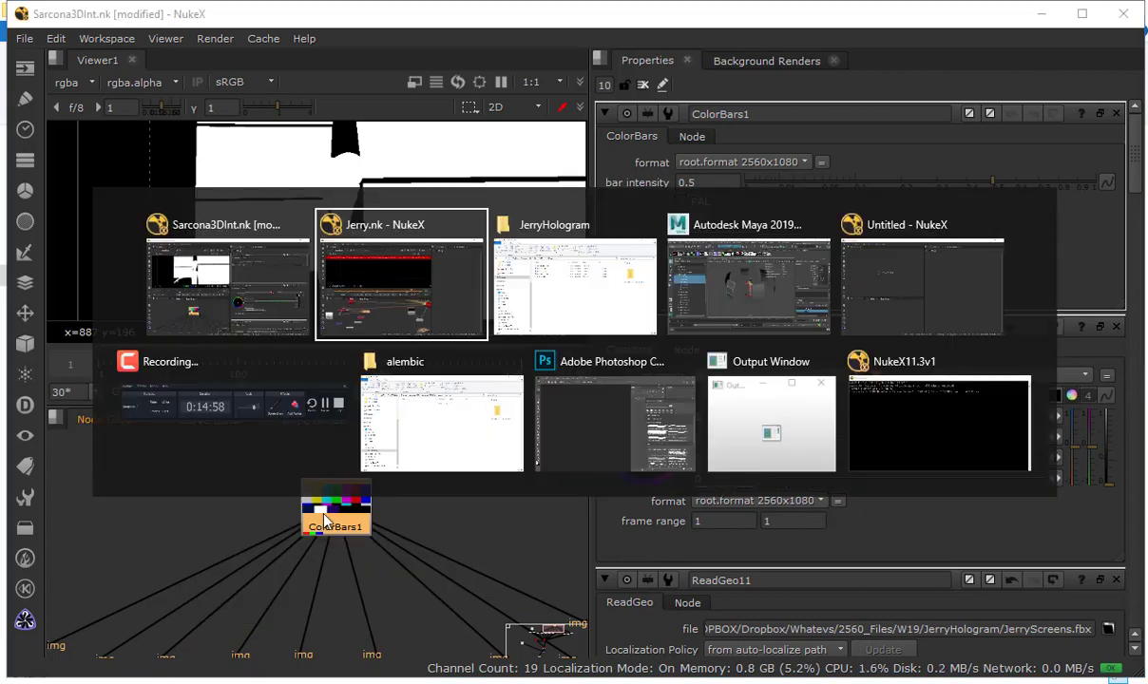
drag(452, 441, 376, 629)
drag(747, 440, 531, 511)
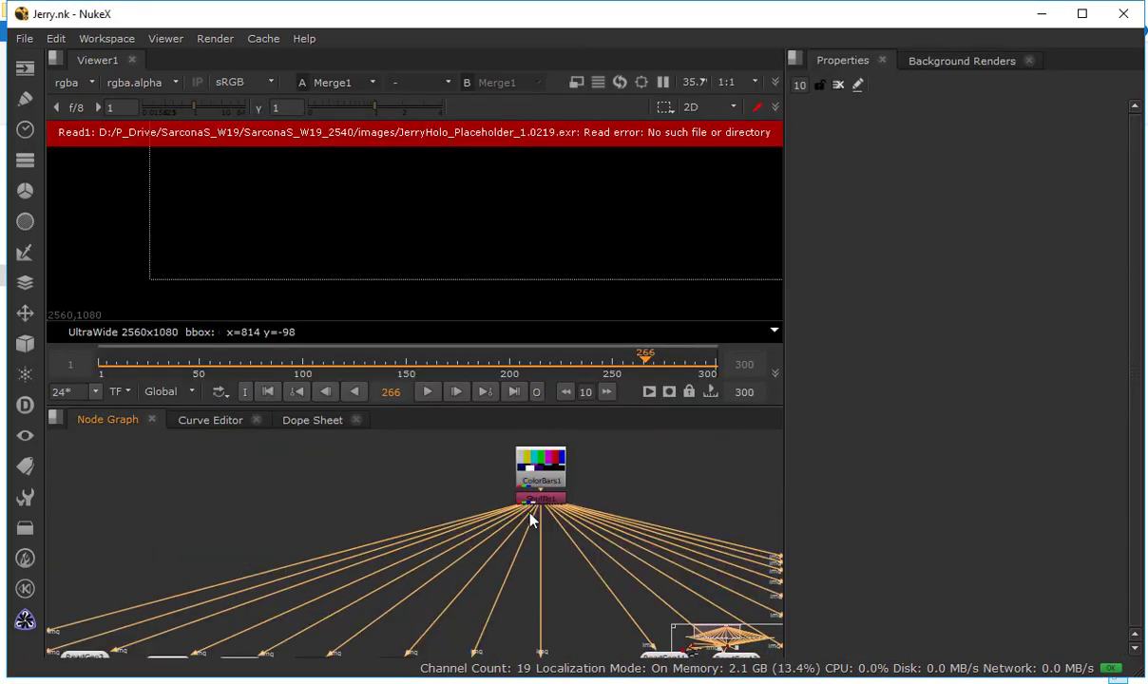
key(Tab)
key(Escape)
key(alt+Tab)
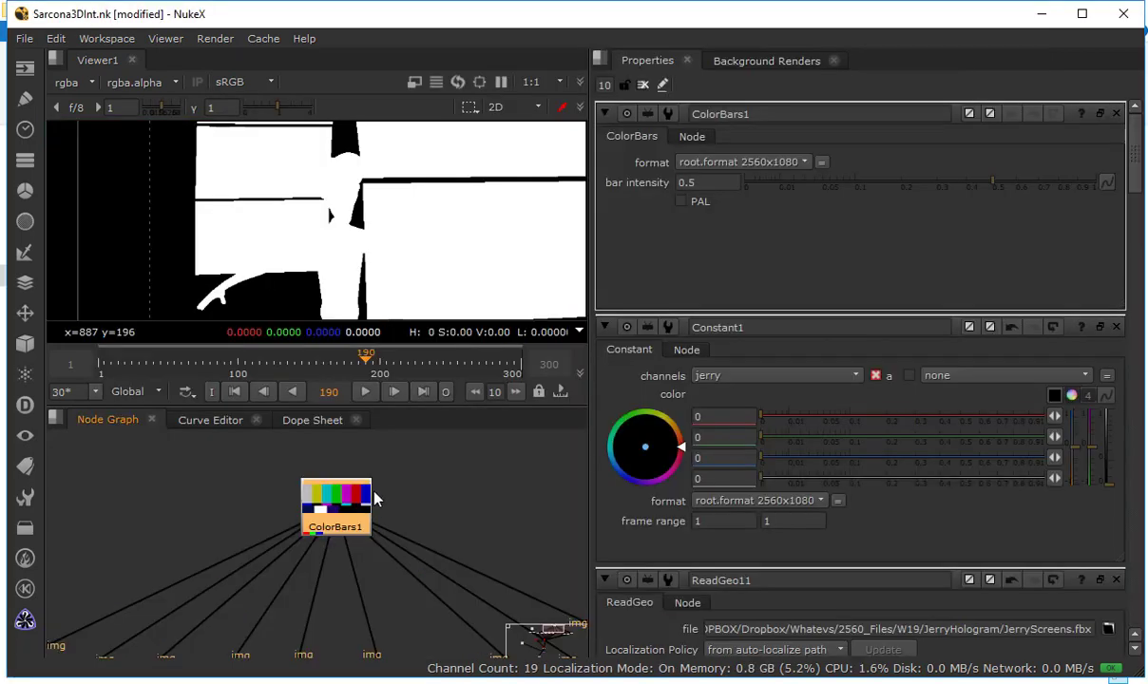
Insert a Shuffle node below ColorBars1 in Sarcona3DInt.nk and try its alpha output at 1 and 0
key(Tab)
text(shuff)
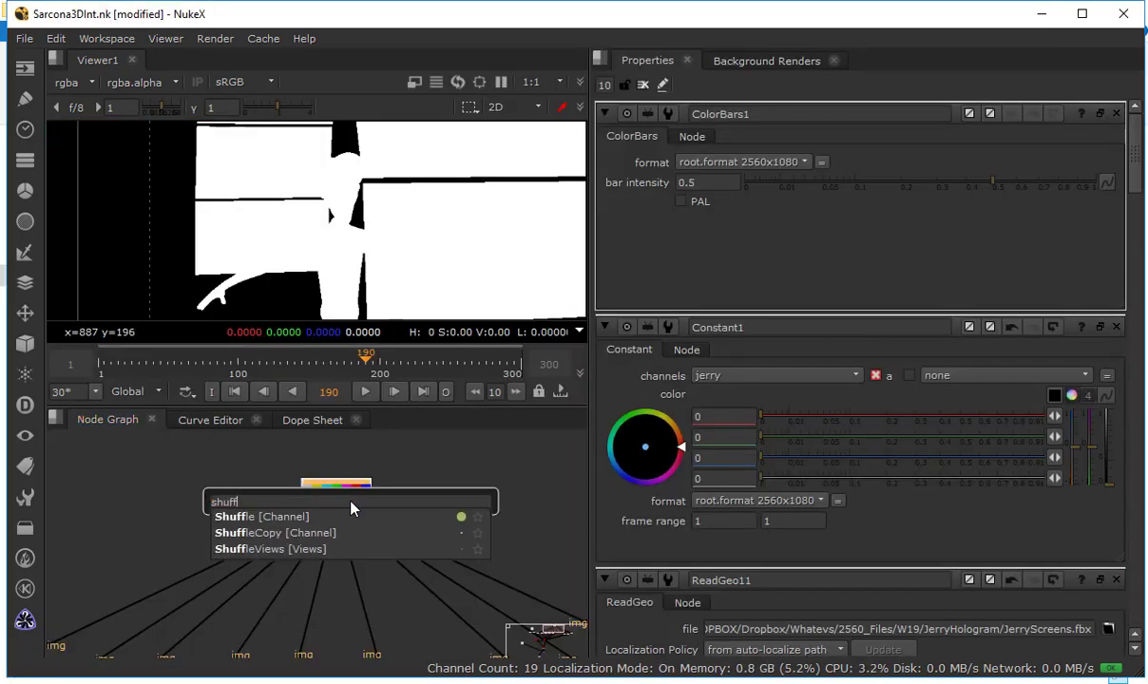
key(Escape)
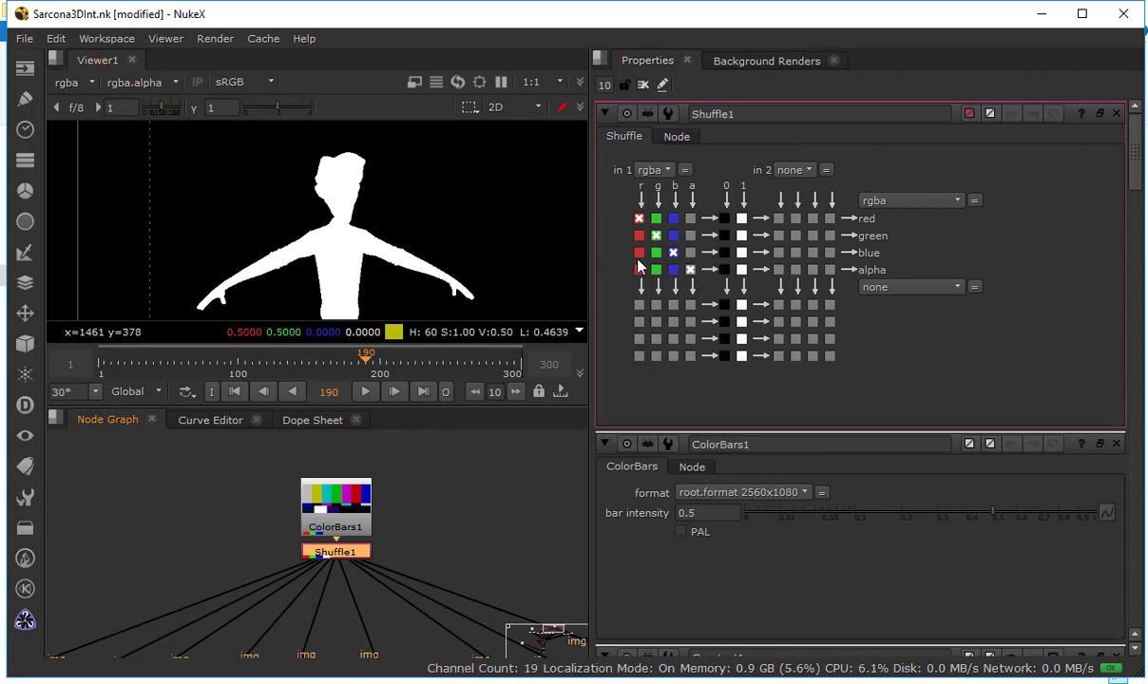
click(742, 271)
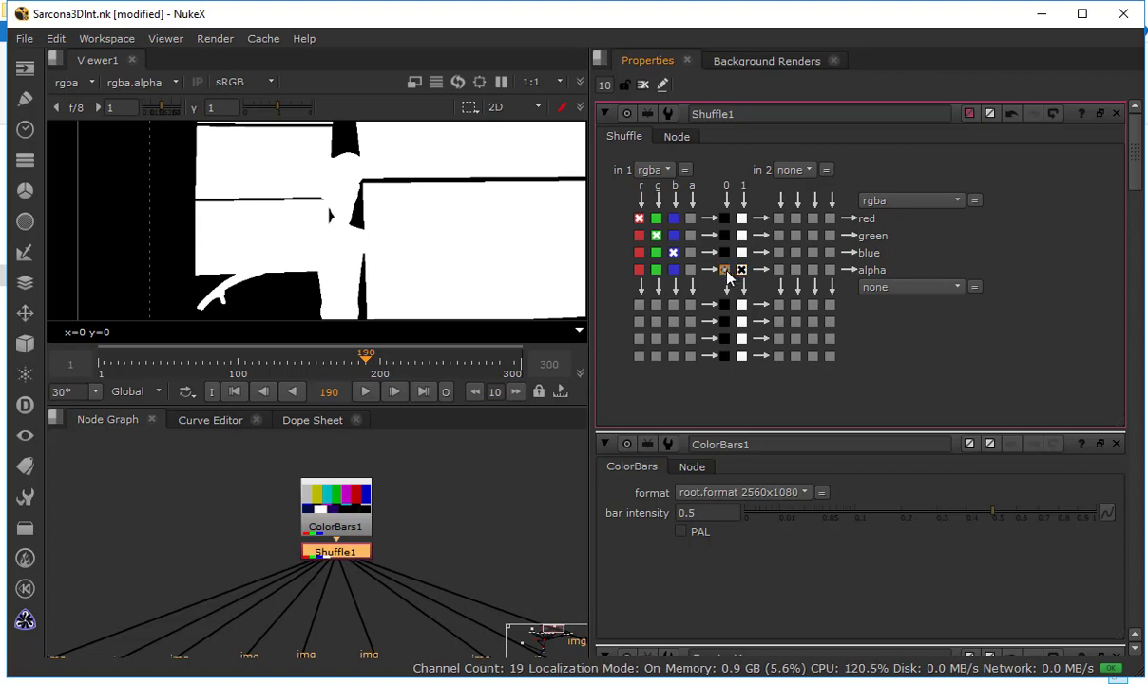
click(724, 270)
Check the Shuffle1 settings in the Jerry.nk script and set Shuffle1's alpha to 1 in Sarcona3DInt.nk
key(alt+Tab)
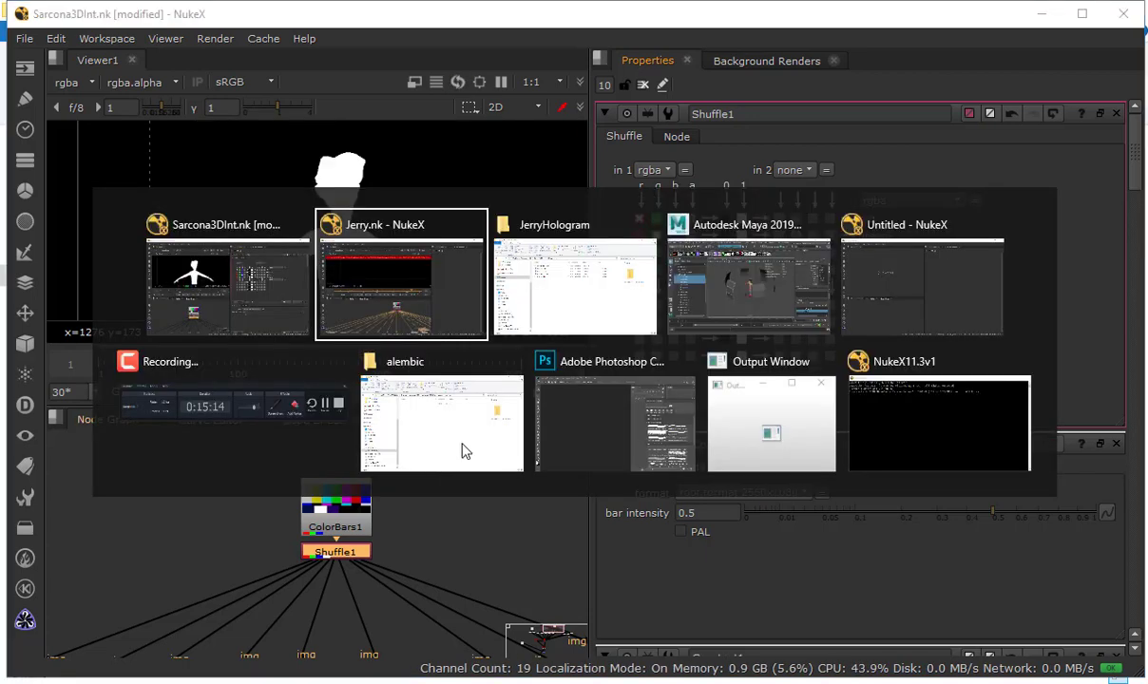
double_click(550, 500)
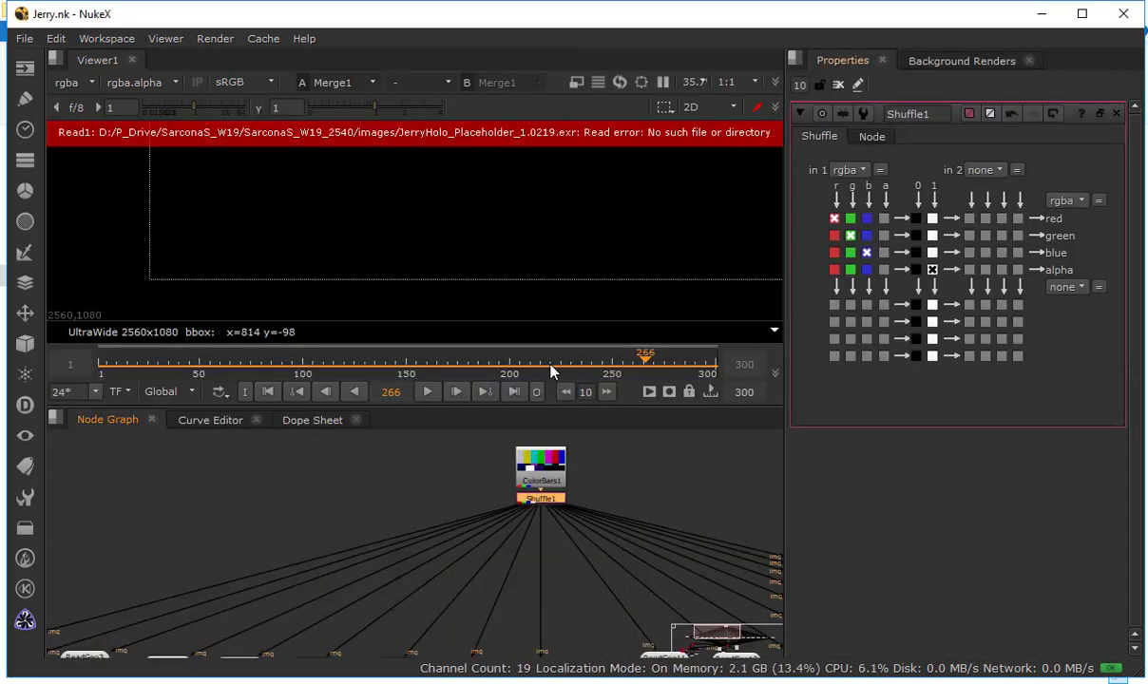
key(alt+Tab)
click(742, 270)
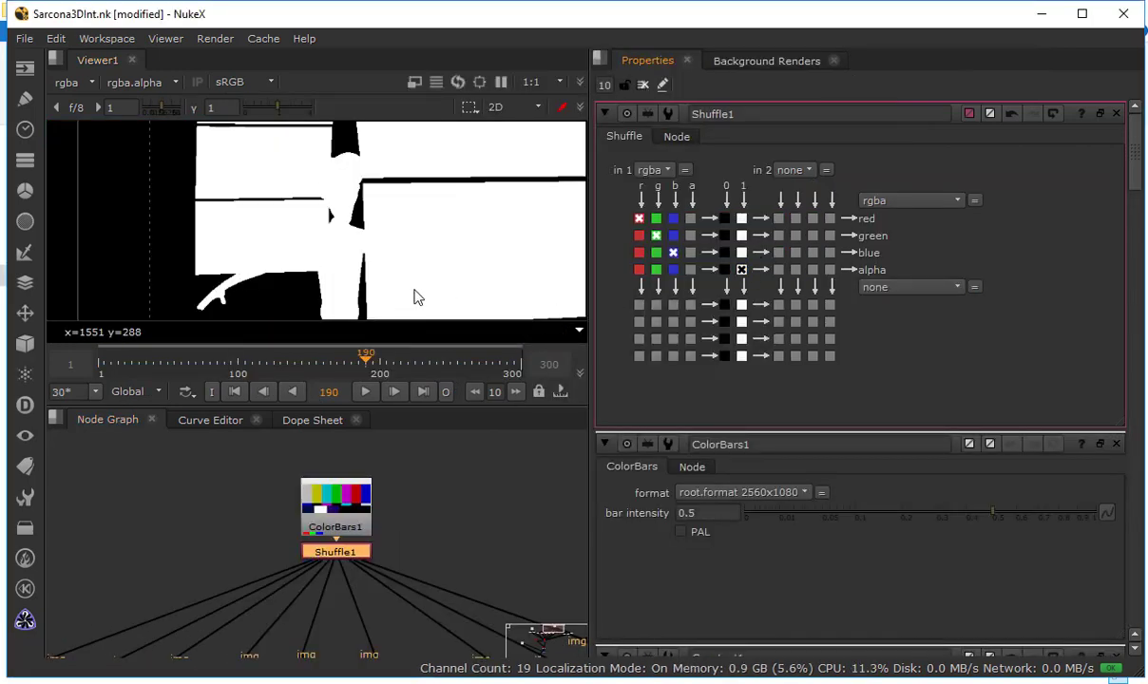
Switch to the Jerry.nk script and view its Shuffle1 output in color and alpha
key(alt+Tab)
key(1)
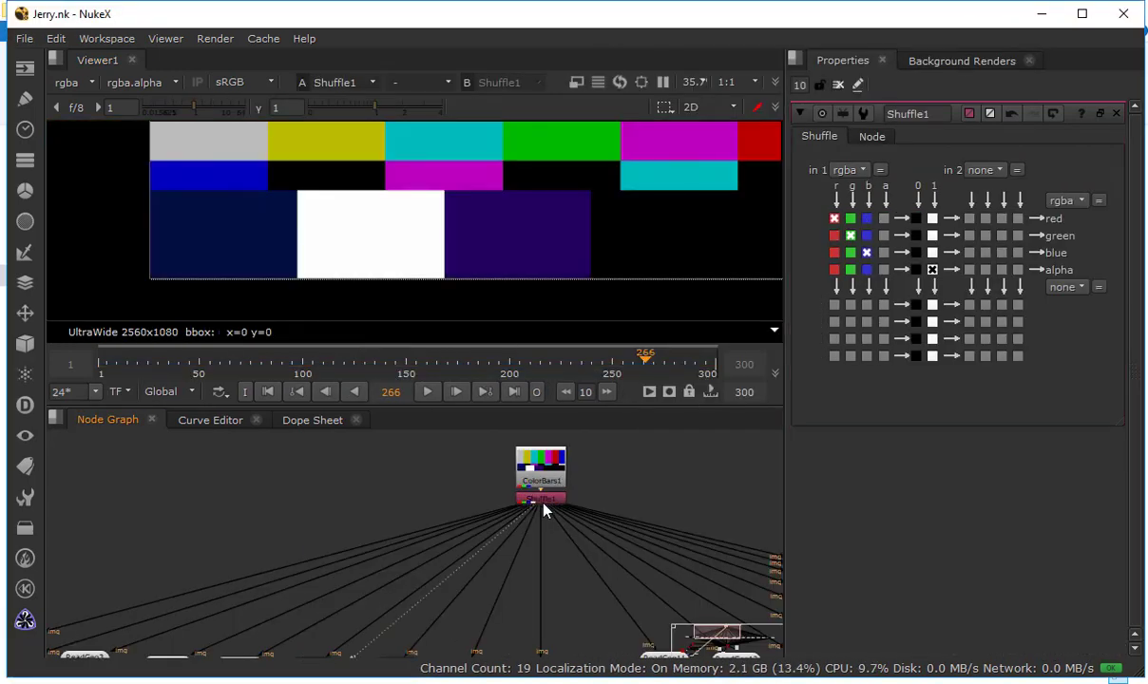
key(a)
key(a)
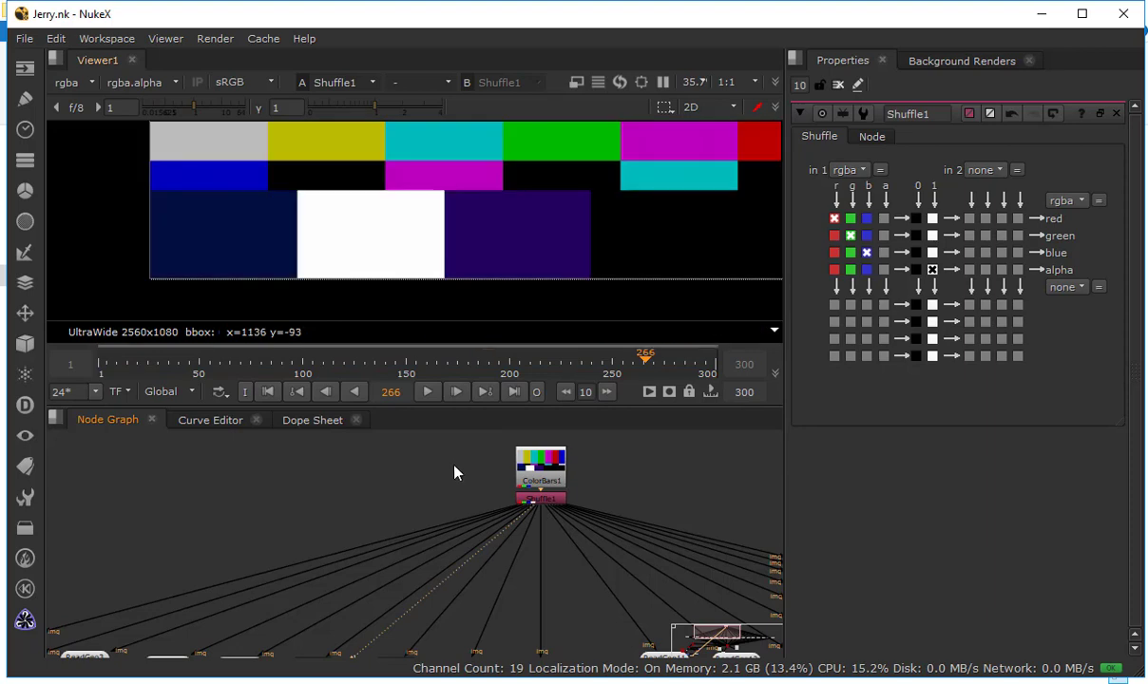
Return to the Sarcona3DInt.nk script and view Constant1's output
key(alt+Tab)
drag(162, 637, 328, 525)
drag(142, 553, 461, 494)
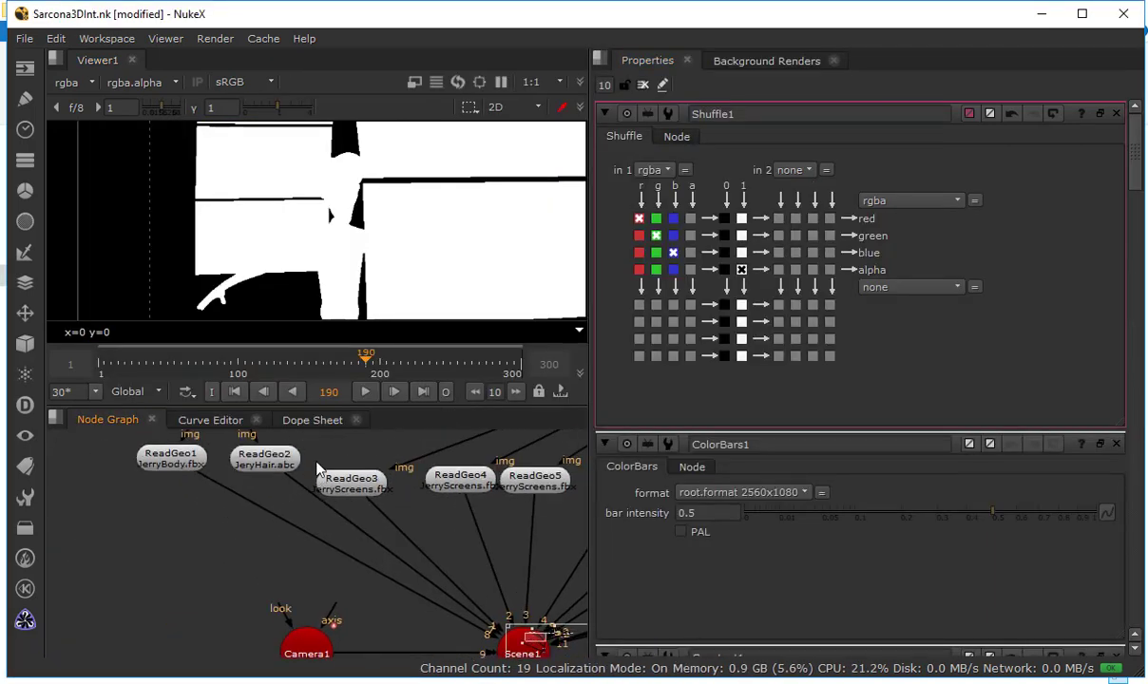
drag(289, 550, 346, 629)
drag(279, 498, 375, 572)
click(340, 513)
key(1)
click(419, 478)
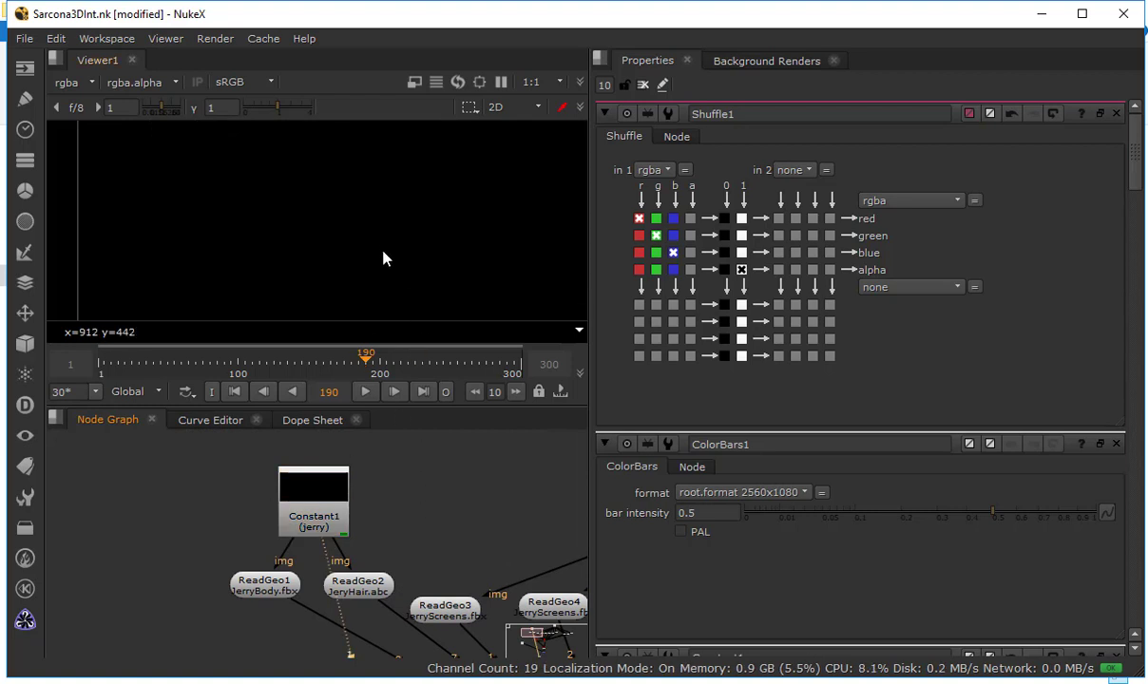
View ScanlineRender1 and display its jerry layer in the viewer
drag(475, 634, 296, 466)
mouse_move(444, 649)
mouse_down()
mouse_move(361, 574)
mouse_move(351, 454)
mouse_up()
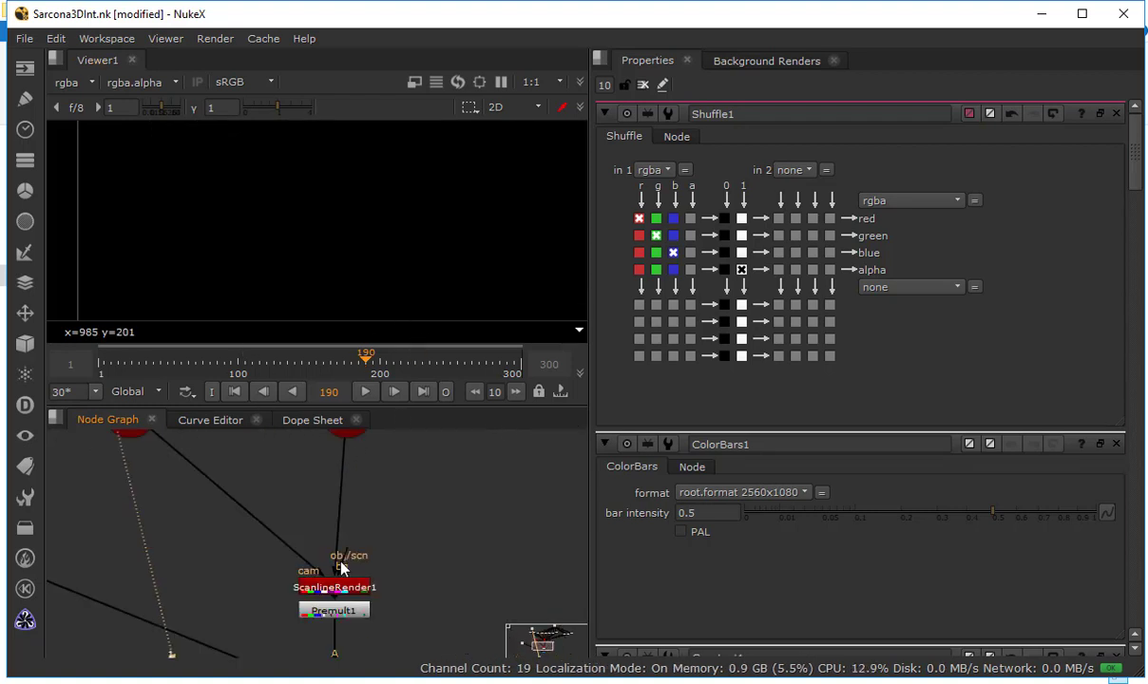
drag(343, 580, 350, 524)
click(350, 526)
key(1)
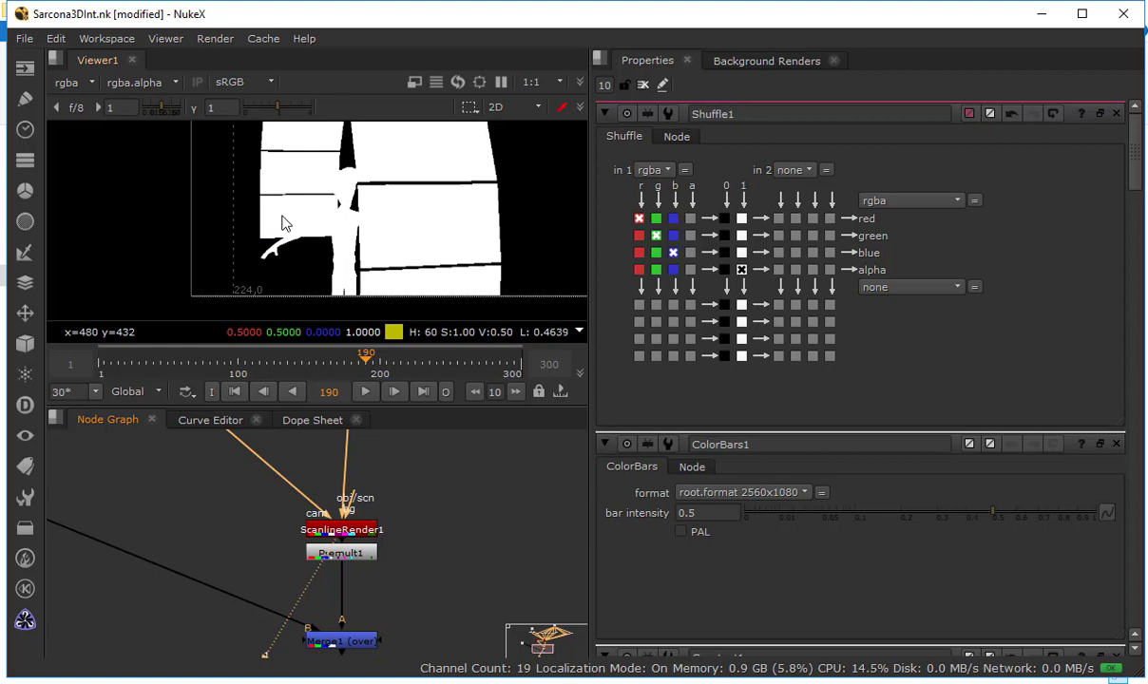
click(72, 82)
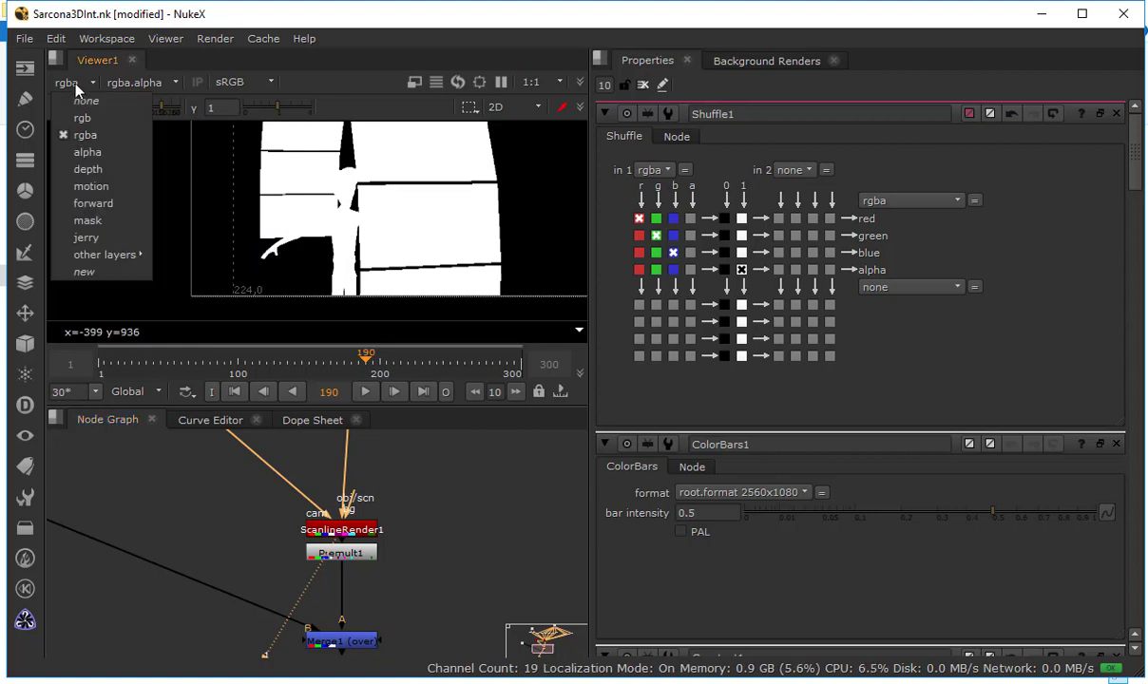
click(99, 244)
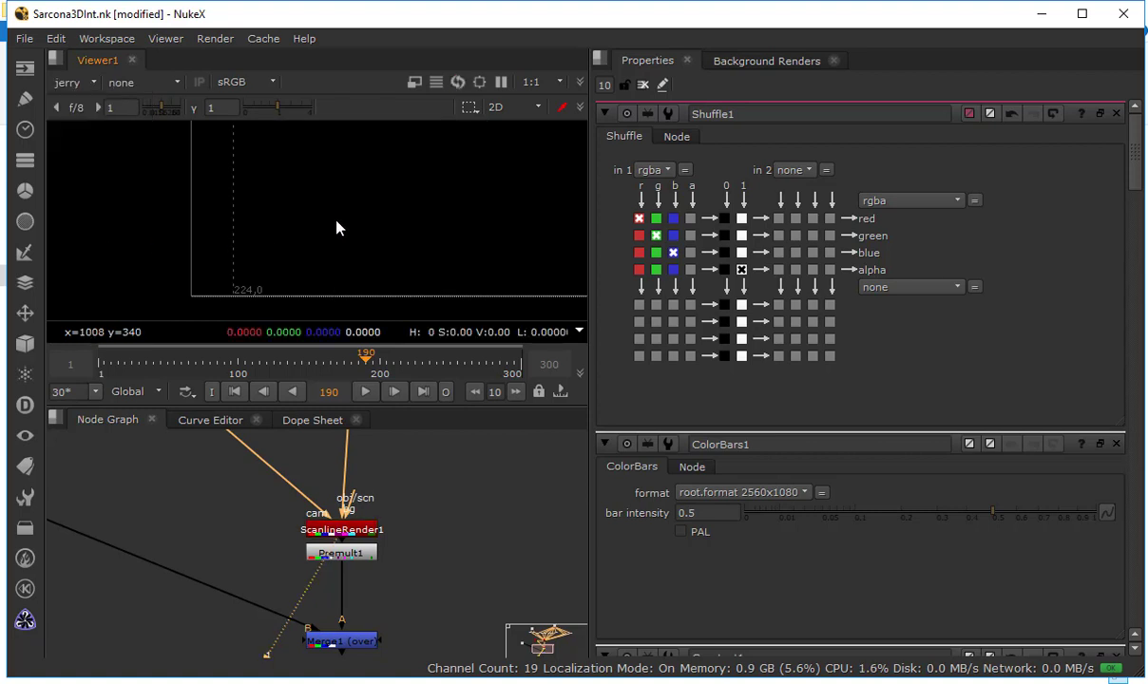
drag(264, 224, 278, 192)
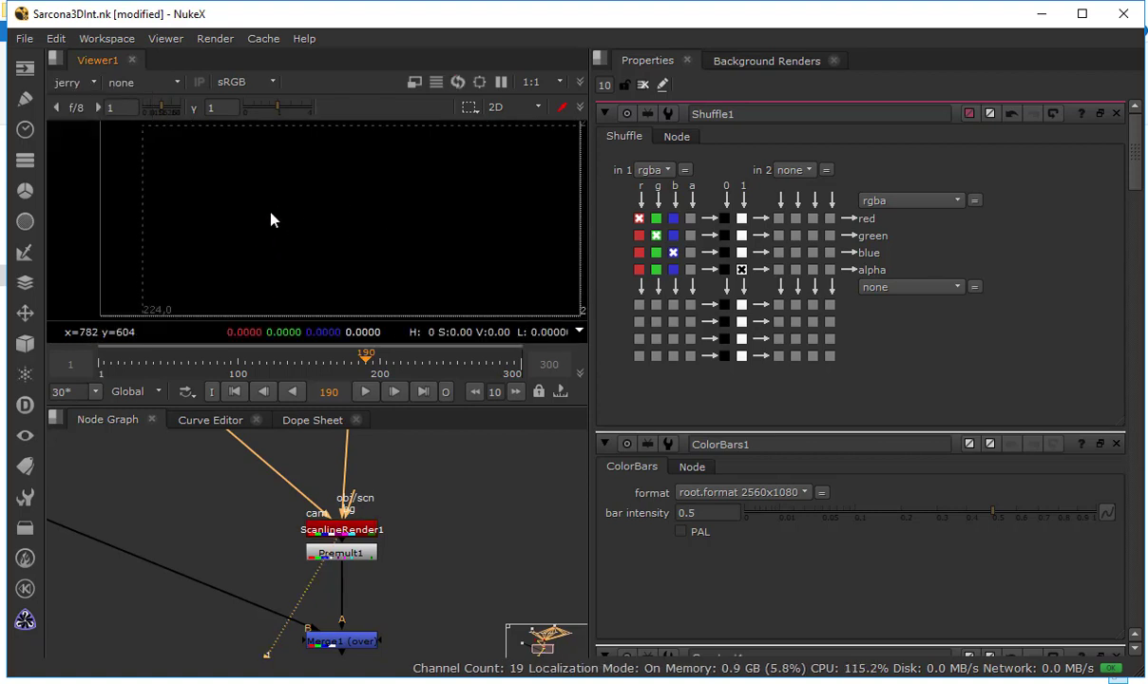
Set all four color values of Constant1 to 1
drag(416, 579, 309, 539)
drag(426, 535, 416, 666)
drag(381, 529, 322, 647)
double_click(431, 476)
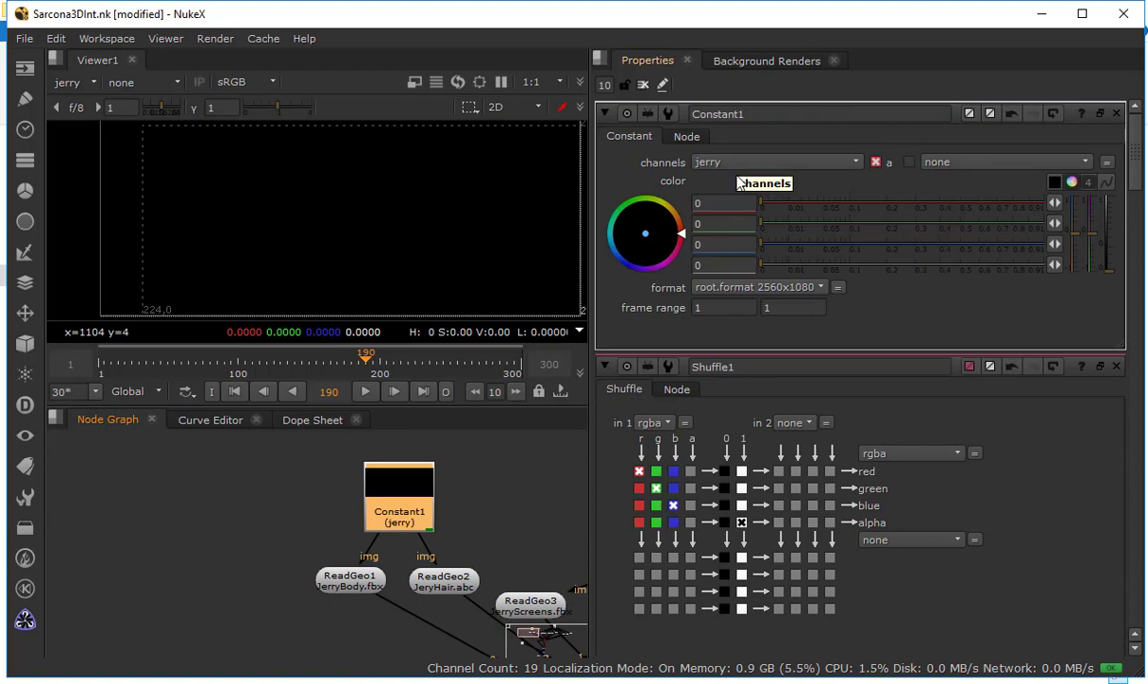
click(714, 203)
key(Tab)
key(Tab)
key(Tab)
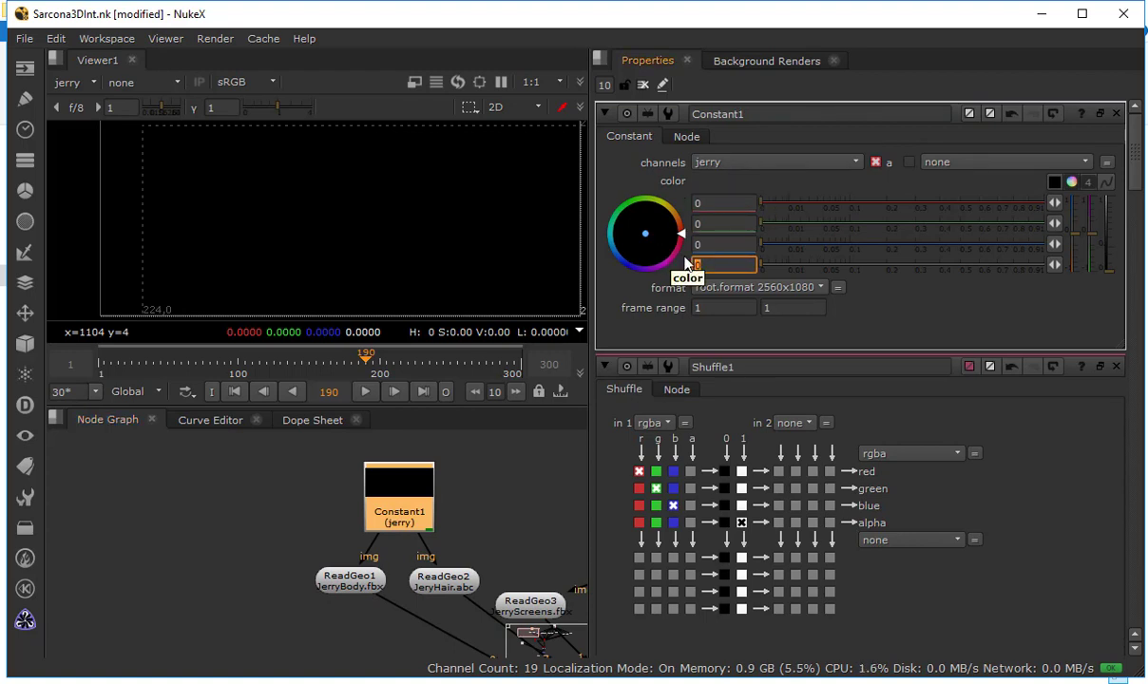
click(838, 207)
click(1078, 209)
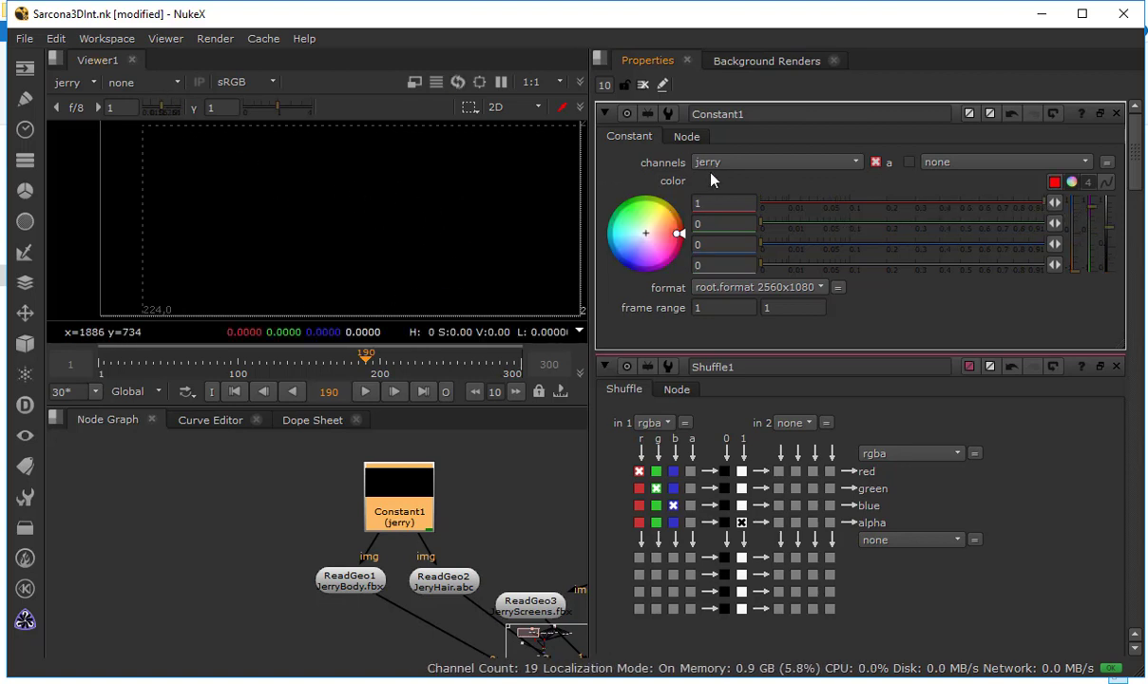
drag(860, 224, 1077, 247)
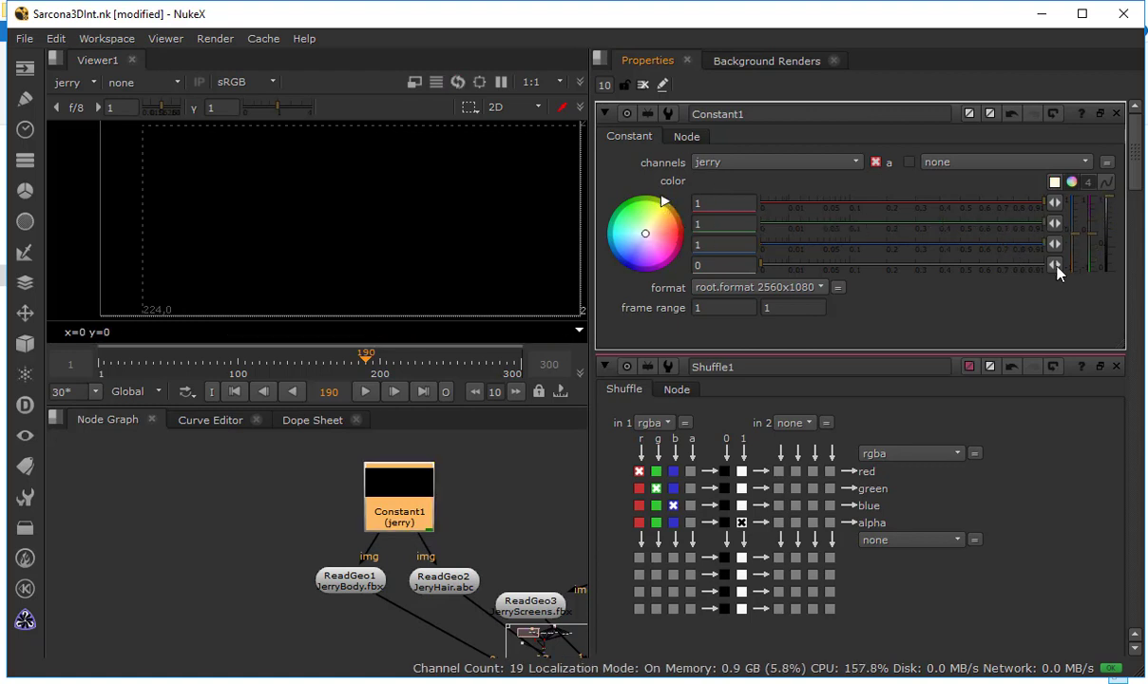
click(1046, 266)
Return to ScanlineRender1 and inspect the mask layer in the viewer
scroll(499, 229, down, 3)
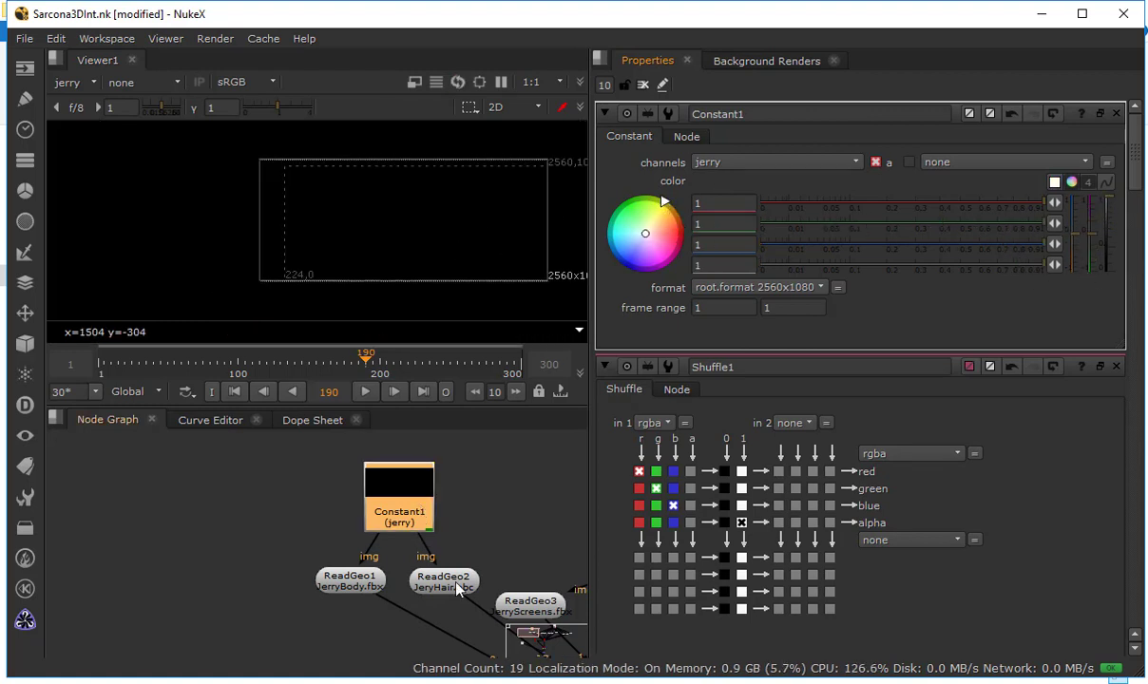
drag(456, 589, 230, 487)
mouse_move(400, 558)
mouse_down()
mouse_move(307, 469)
mouse_move(266, 376)
mouse_up()
drag(346, 625, 332, 542)
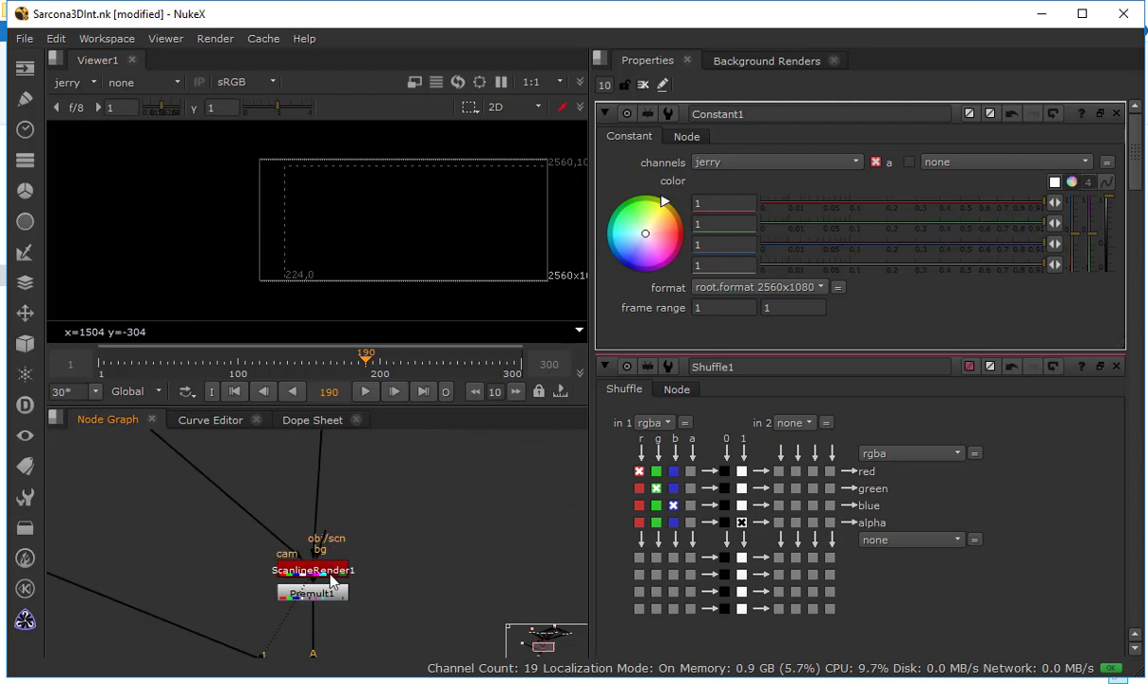
click(332, 578)
click(78, 83)
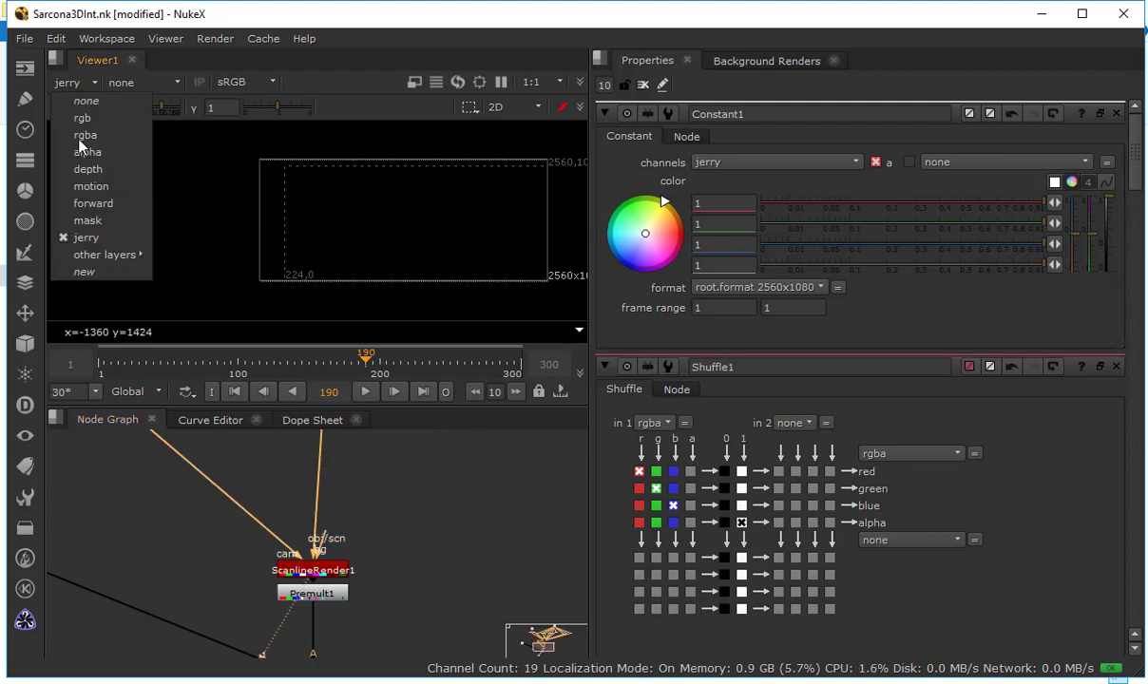
click(88, 220)
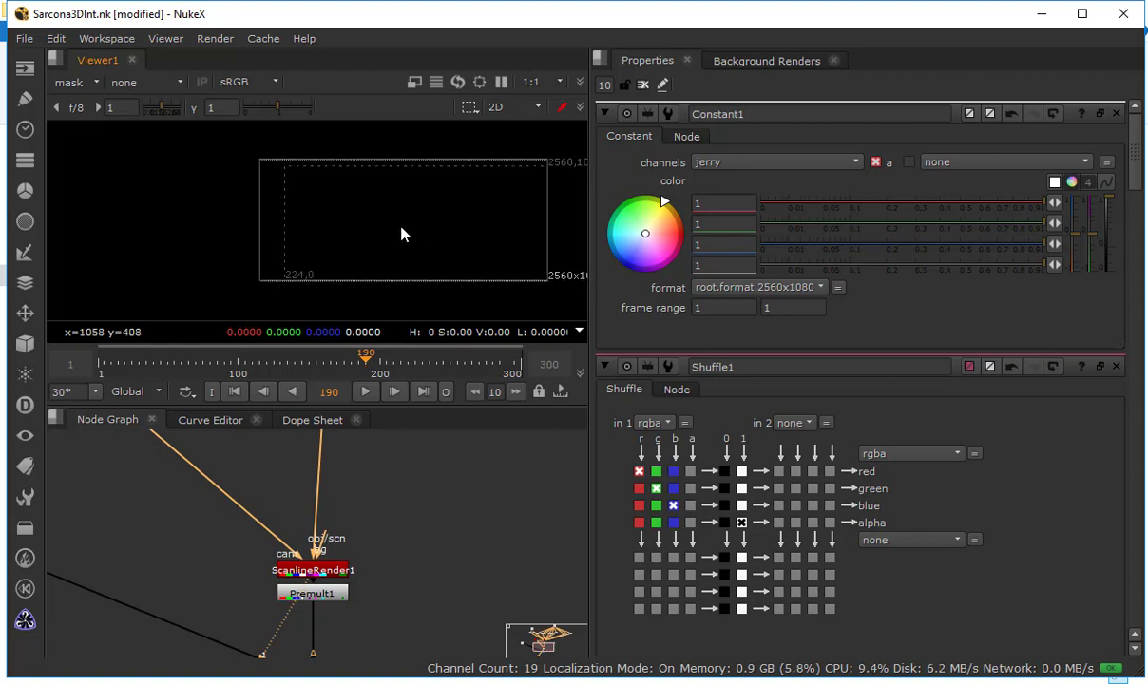
drag(401, 234, 352, 243)
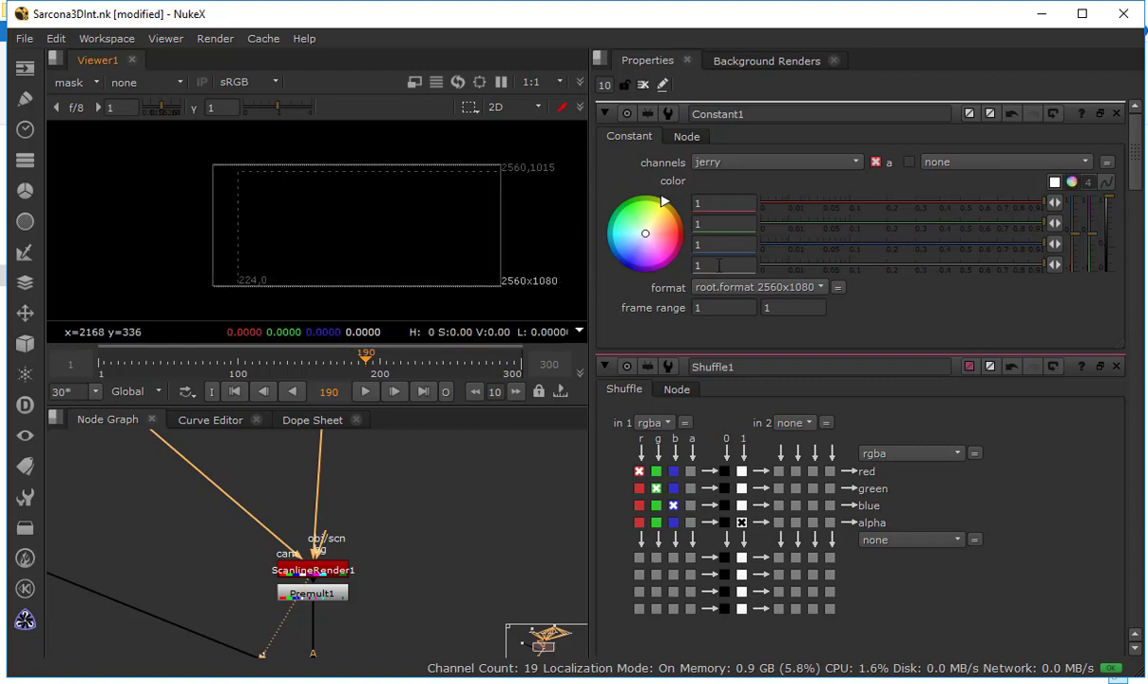
Disable the ScanlineRender1 node
click(331, 573)
key(d)
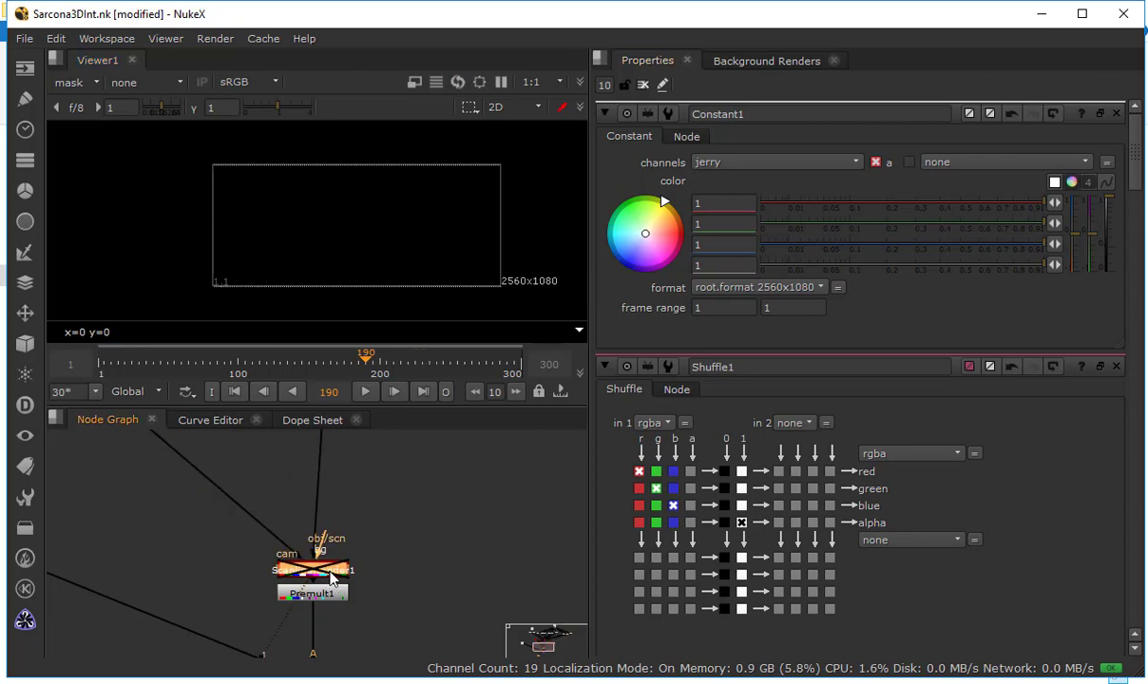
Re-enable the ScanlineRender1 node and inspect the ReadGeo1 JerryBody geometry in the 3D view
key(d)
drag(332, 508, 516, 632)
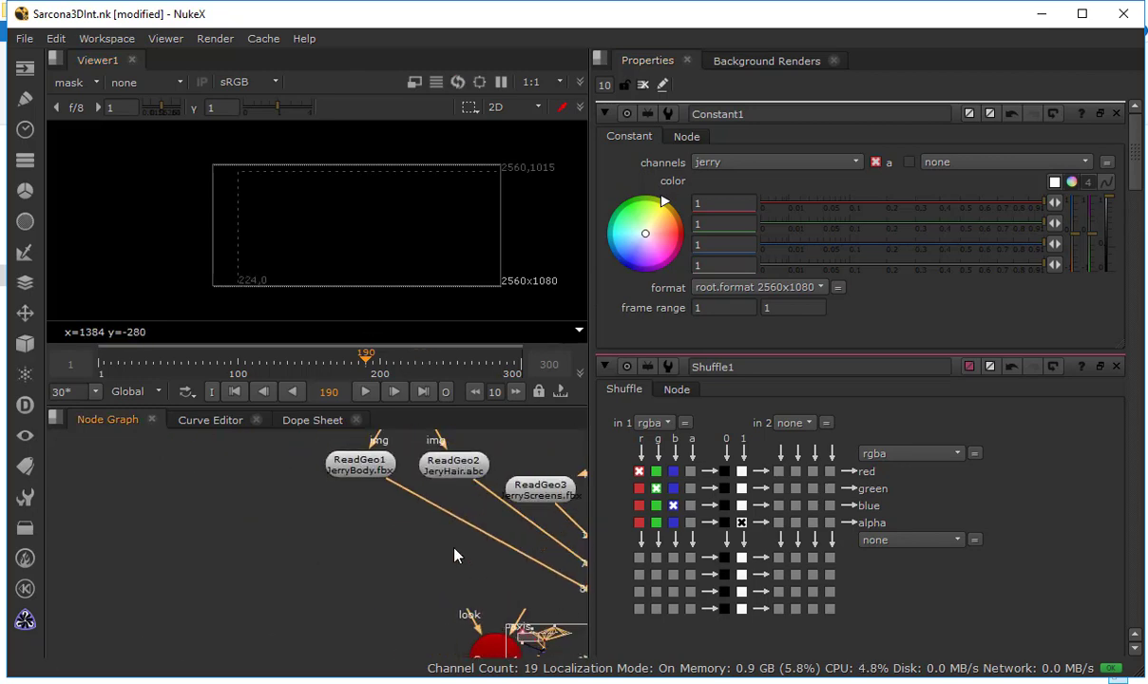
drag(397, 511, 370, 581)
click(355, 547)
key(1)
scroll(403, 211, up, 6)
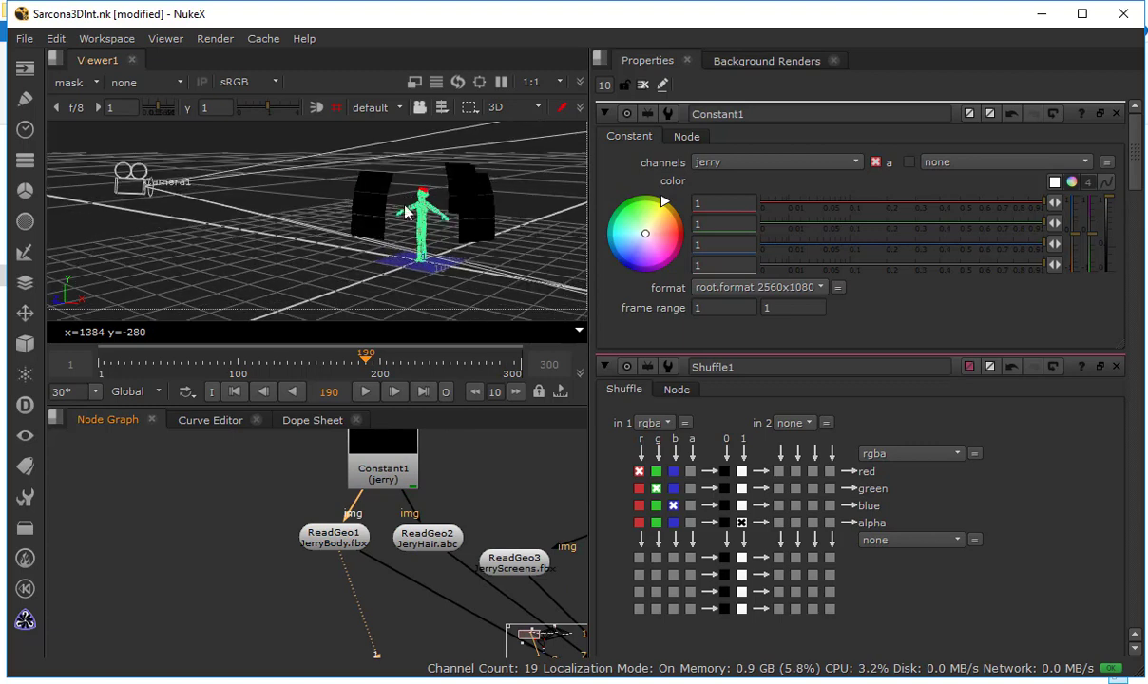
drag(335, 225, 380, 220)
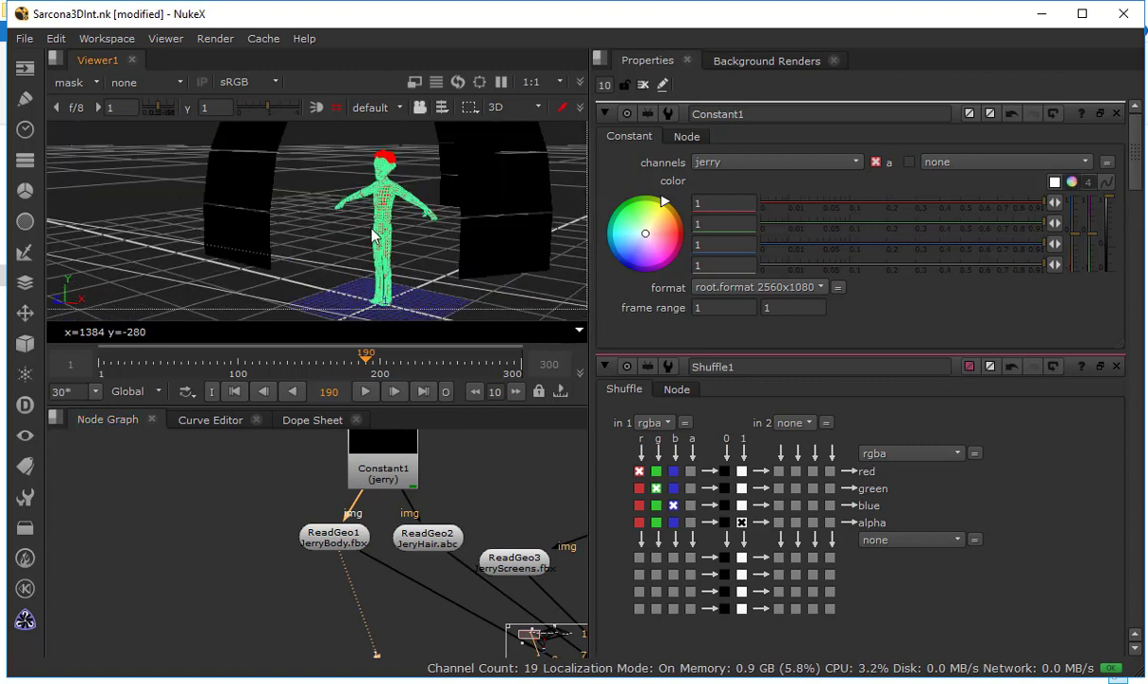
key(Tab)
View Constant1 and compare its jerry and mask layers in the viewer
click(378, 463)
key(1)
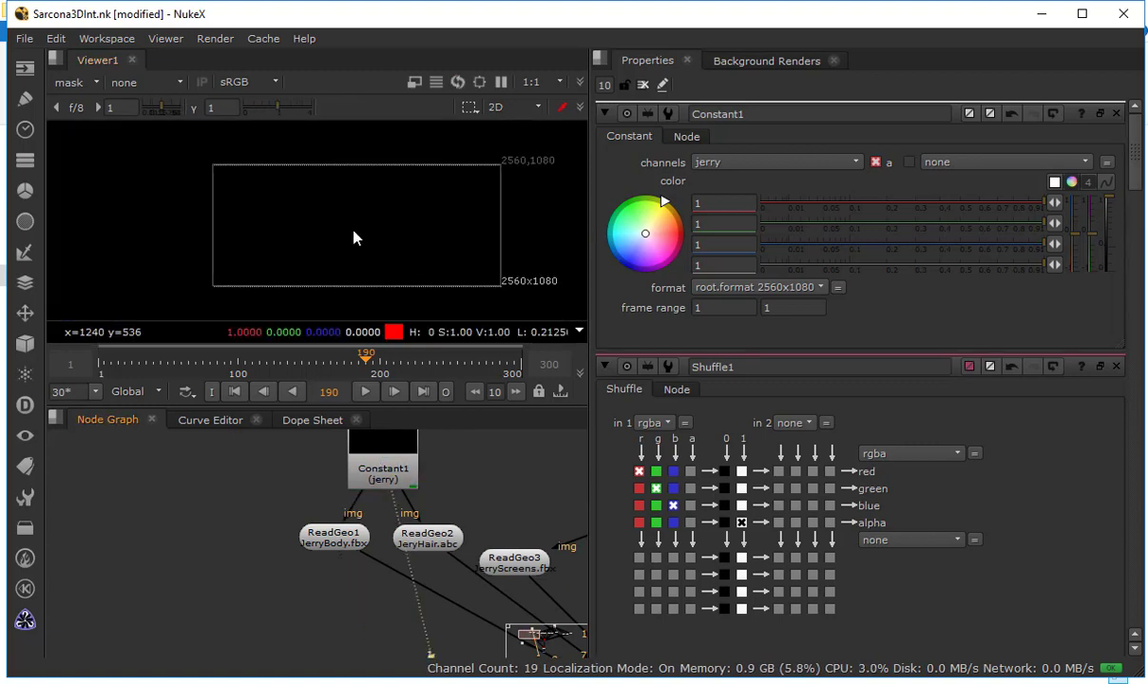
click(84, 87)
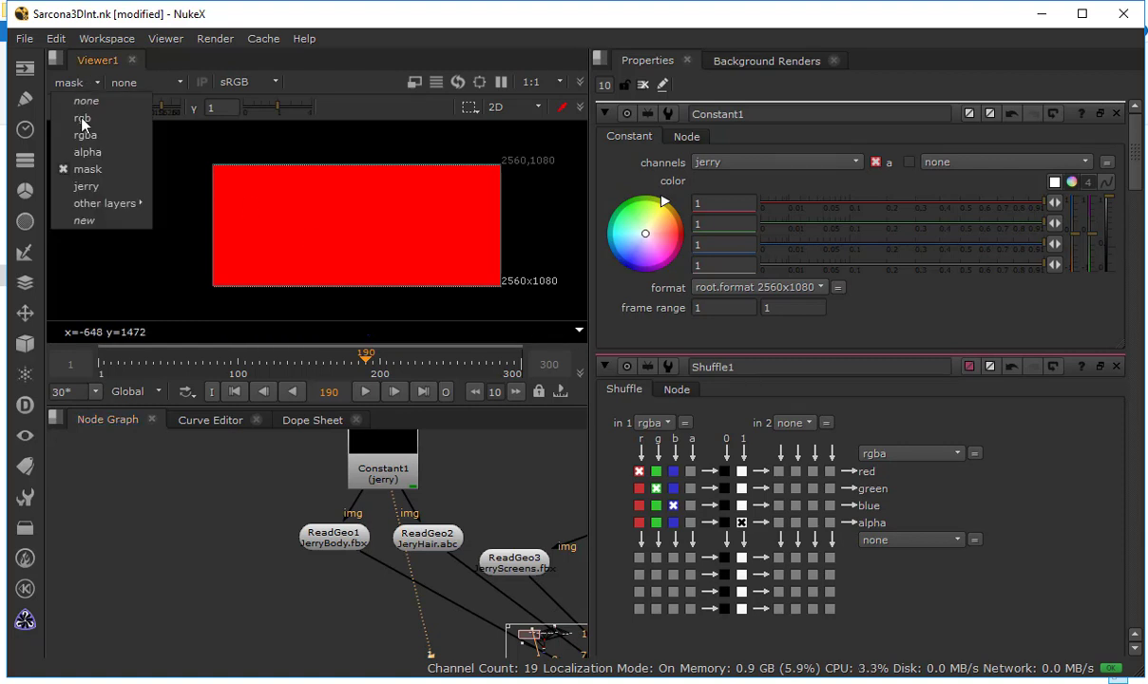
click(104, 185)
click(76, 83)
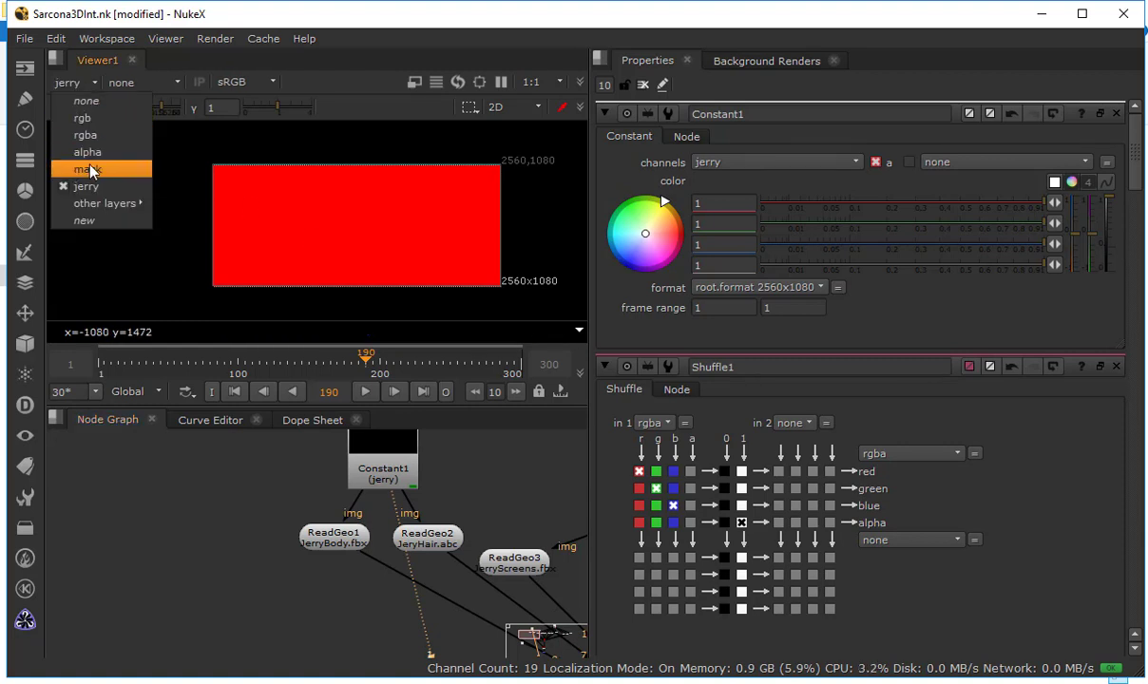
click(93, 169)
View ScanlineRender1 and compare its mask and jerry layers, leaving the jerry layer displayed
scroll(384, 544, down, 3)
scroll(361, 551, up, 3)
scroll(360, 549, up, 3)
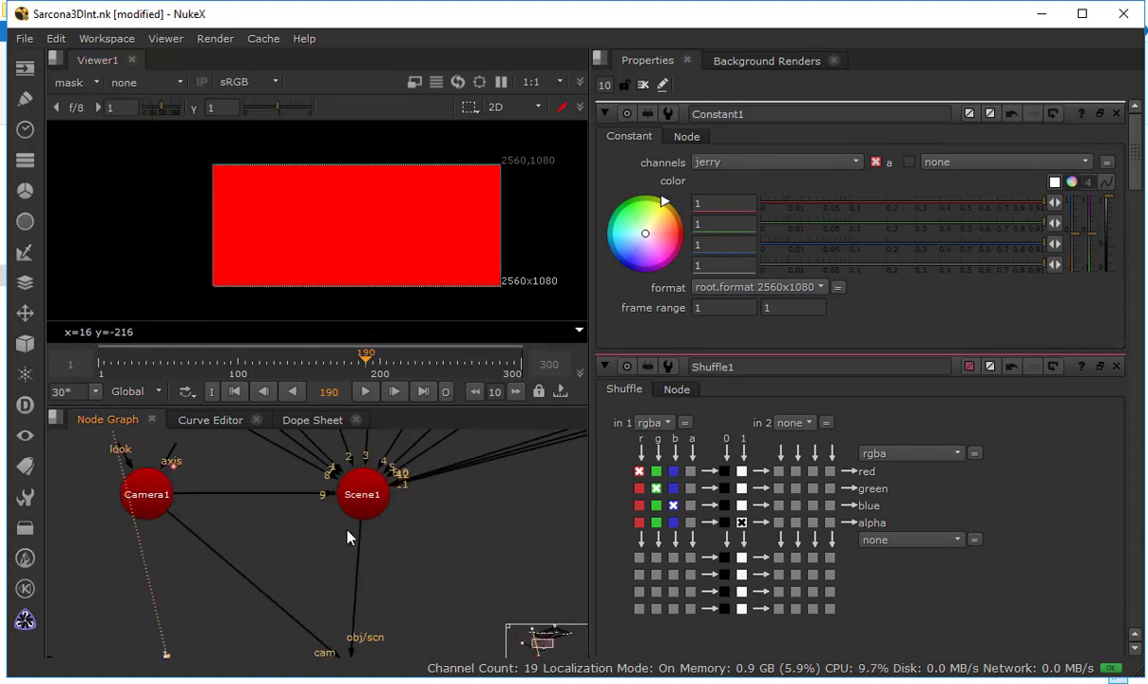
drag(350, 533, 341, 471)
click(339, 599)
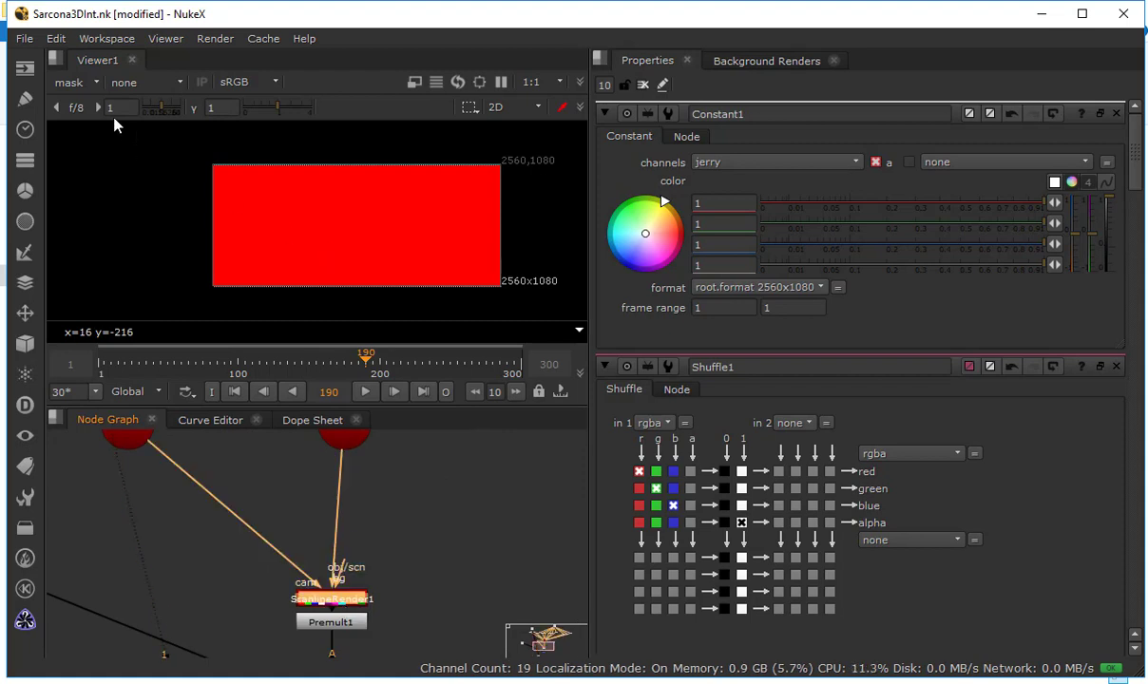
click(81, 83)
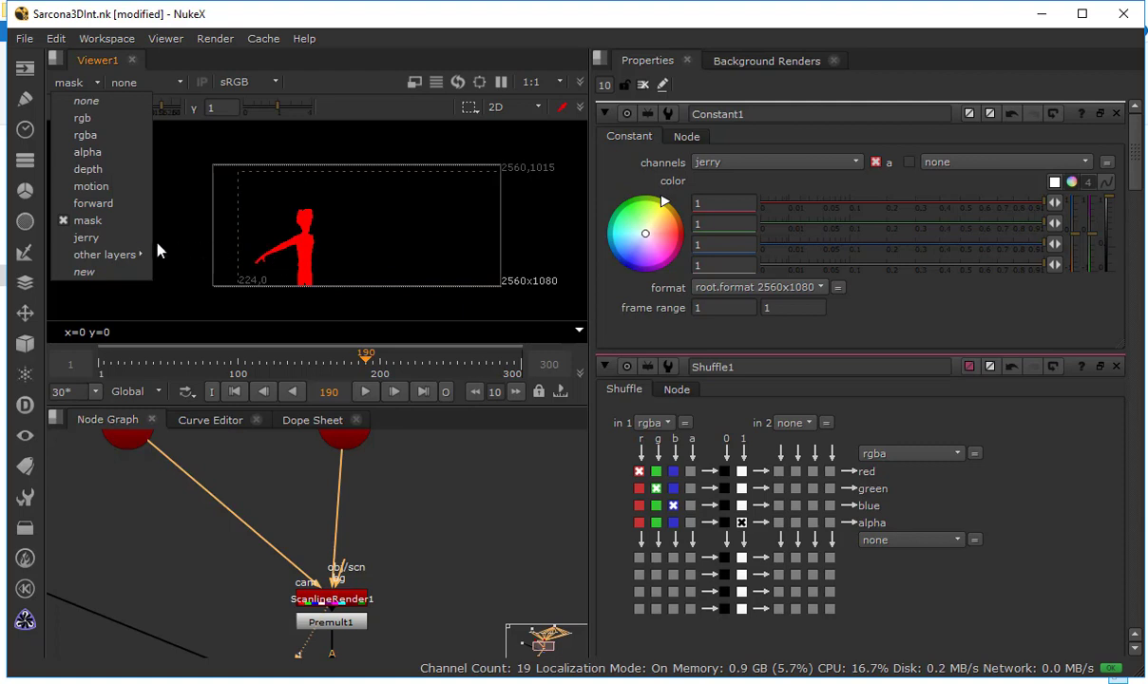
click(122, 238)
click(81, 83)
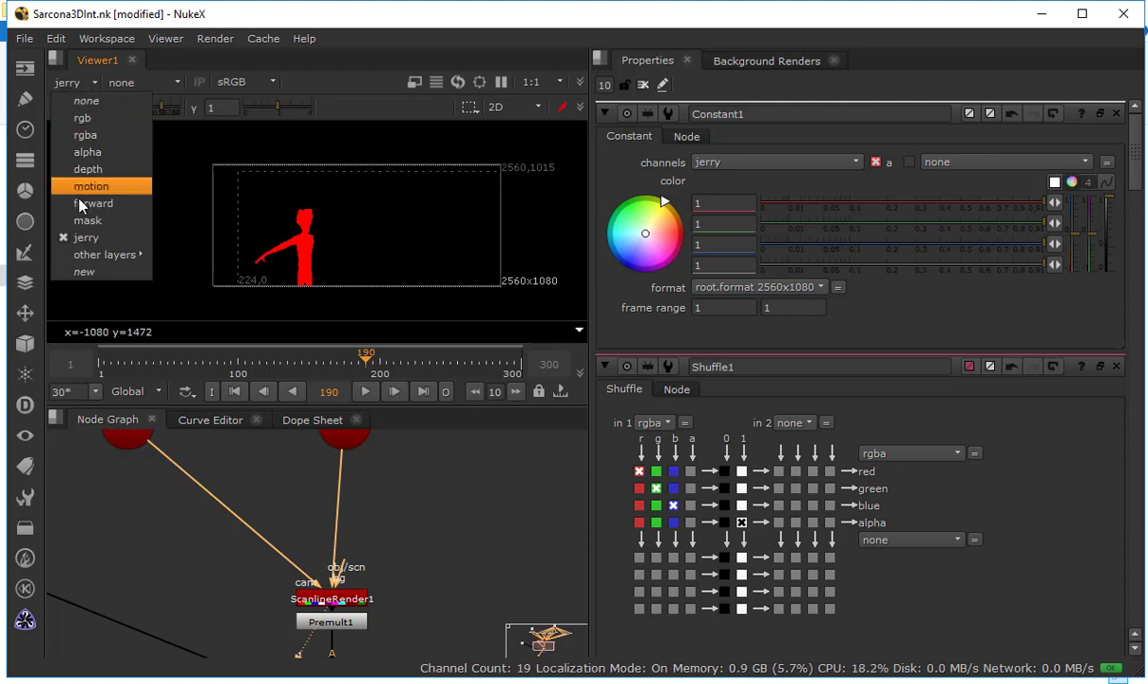
click(86, 211)
click(90, 83)
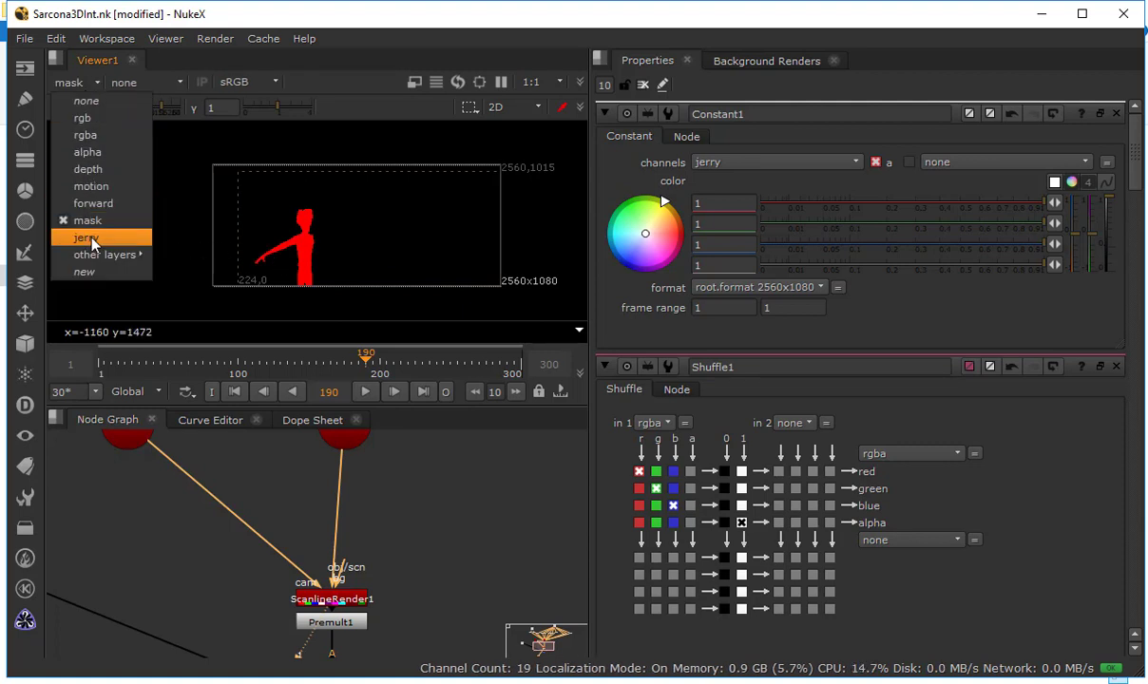
click(95, 237)
scroll(256, 243, up, 3)
drag(369, 245, 356, 207)
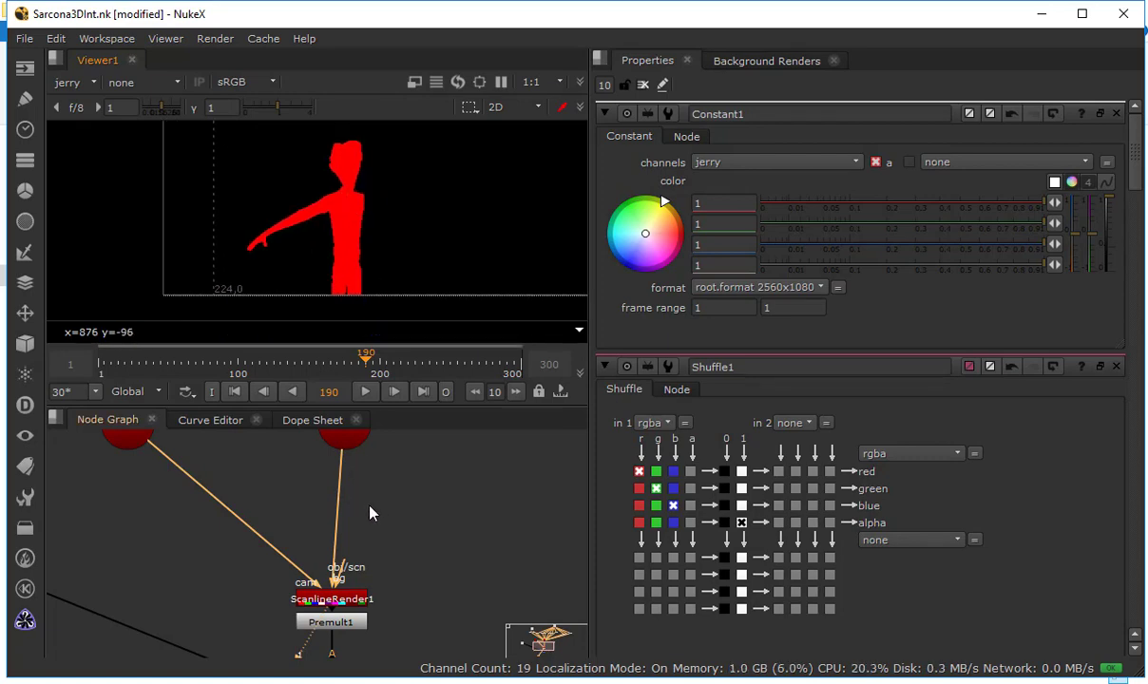
Move Premult1 down directly above Merge1 to open space in the node graph below ScanlineRender1
key(space)
drag(423, 99, 337, 391)
drag(375, 304, 370, 277)
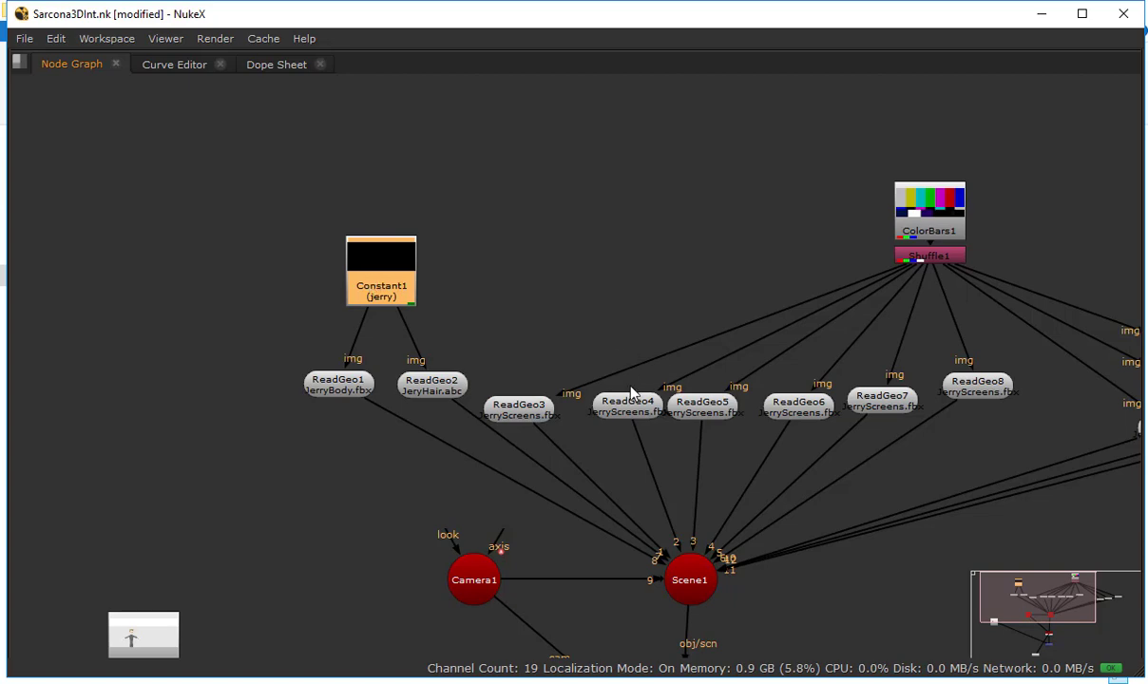
key(space)
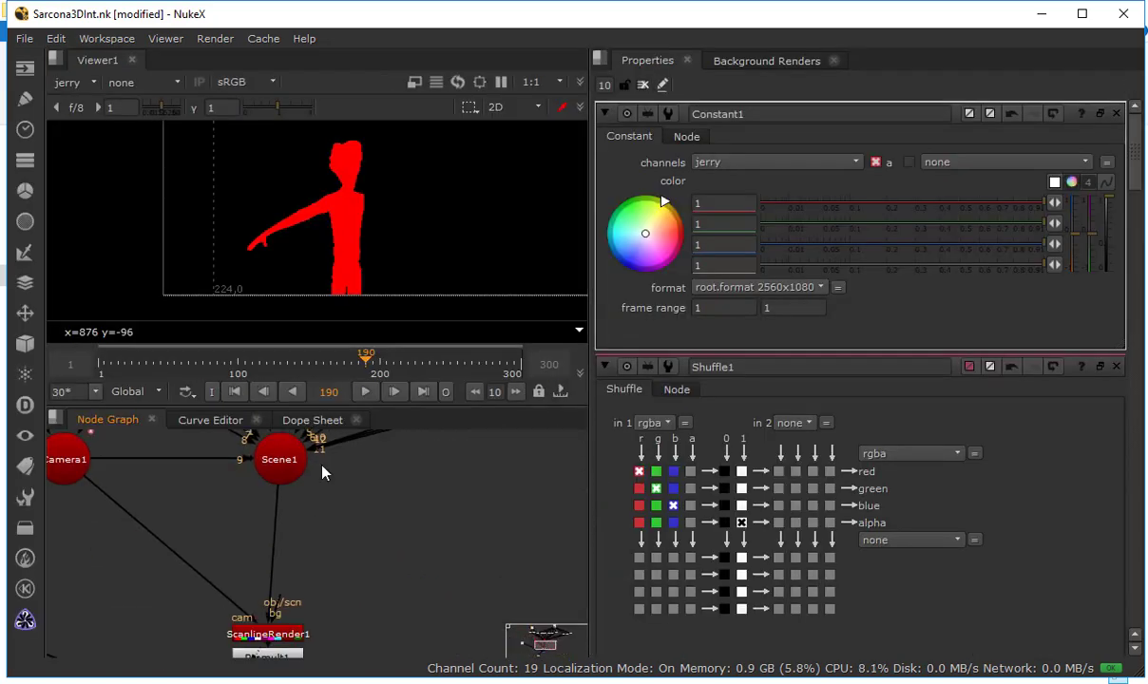
drag(291, 631, 306, 503)
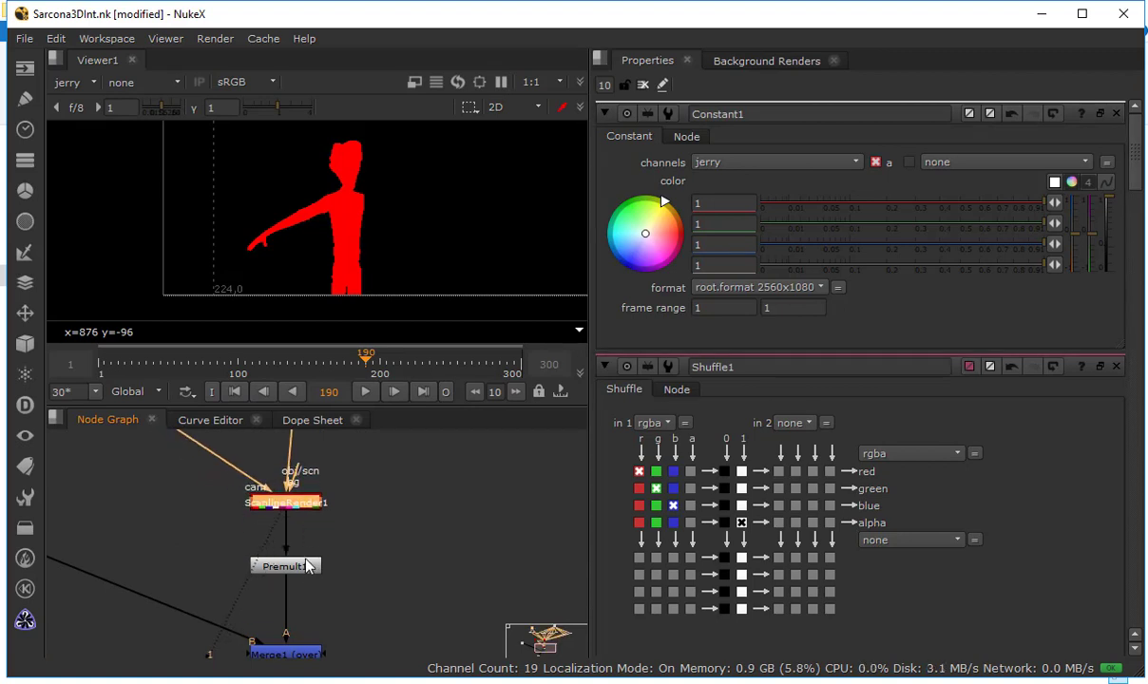
drag(306, 566, 306, 538)
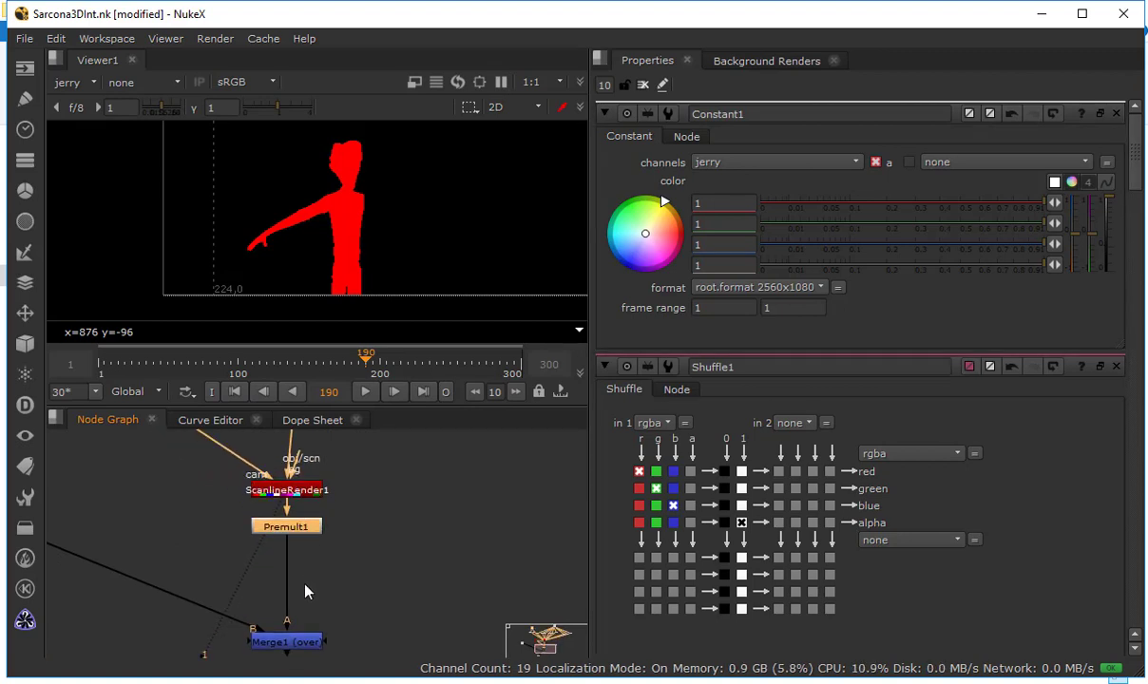
drag(305, 584, 303, 630)
click(374, 438)
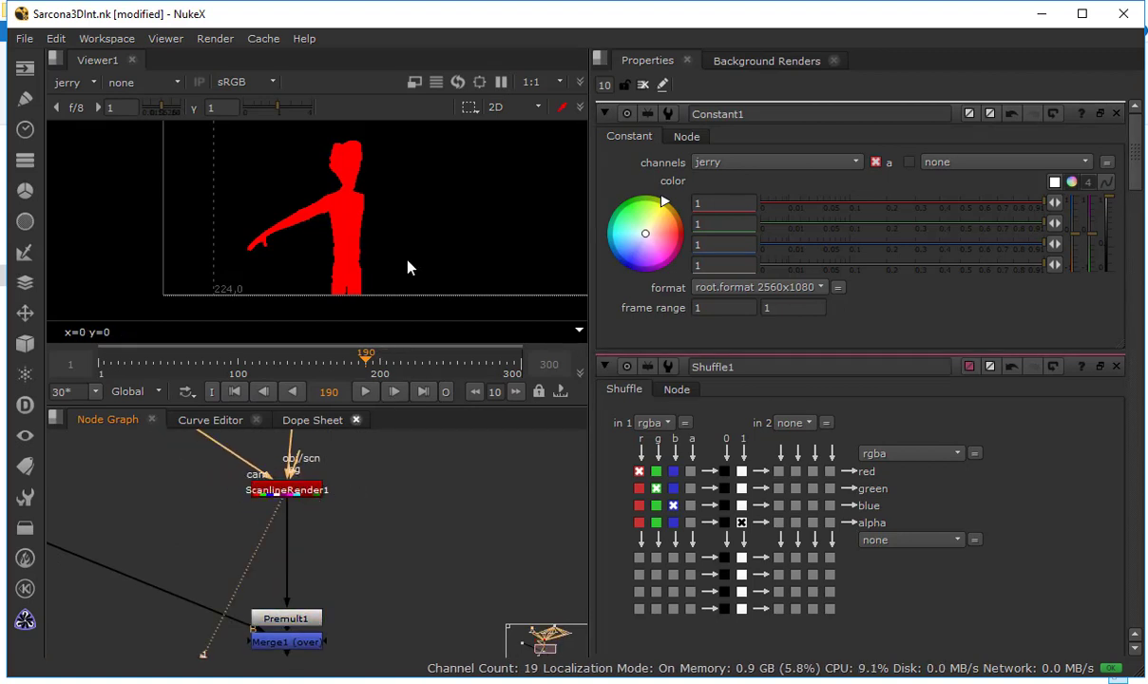
Display the rgba layer of ScanlineRender1 and examine the cutout around the figure in color and alpha
click(72, 83)
click(80, 125)
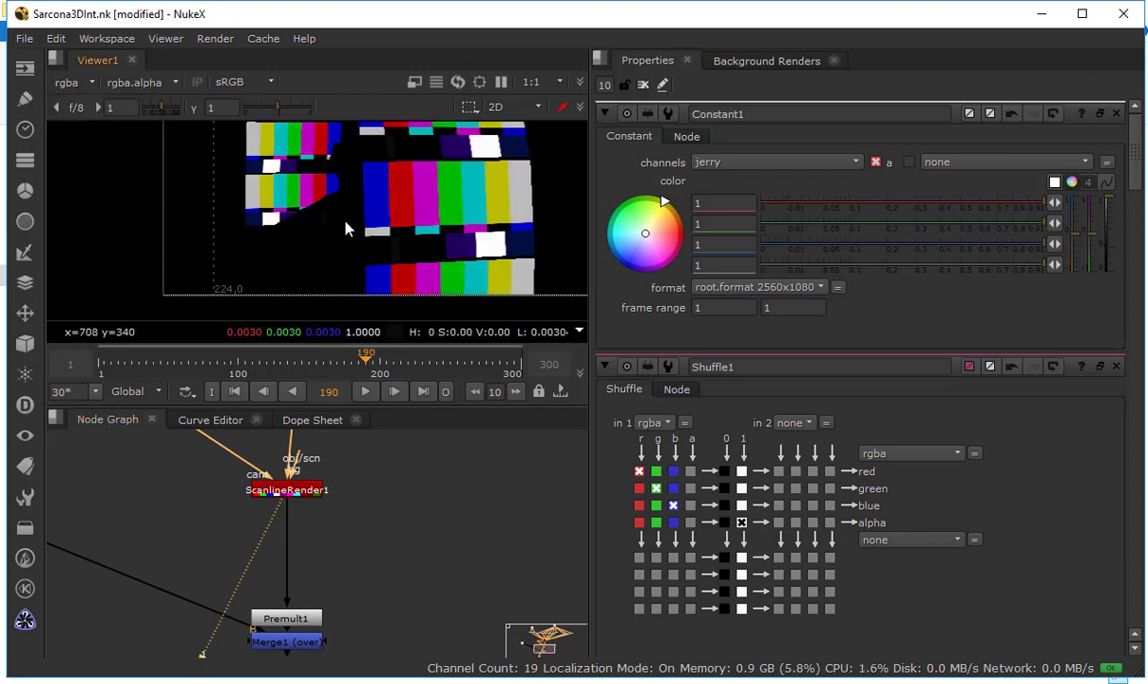
drag(361, 253, 333, 308)
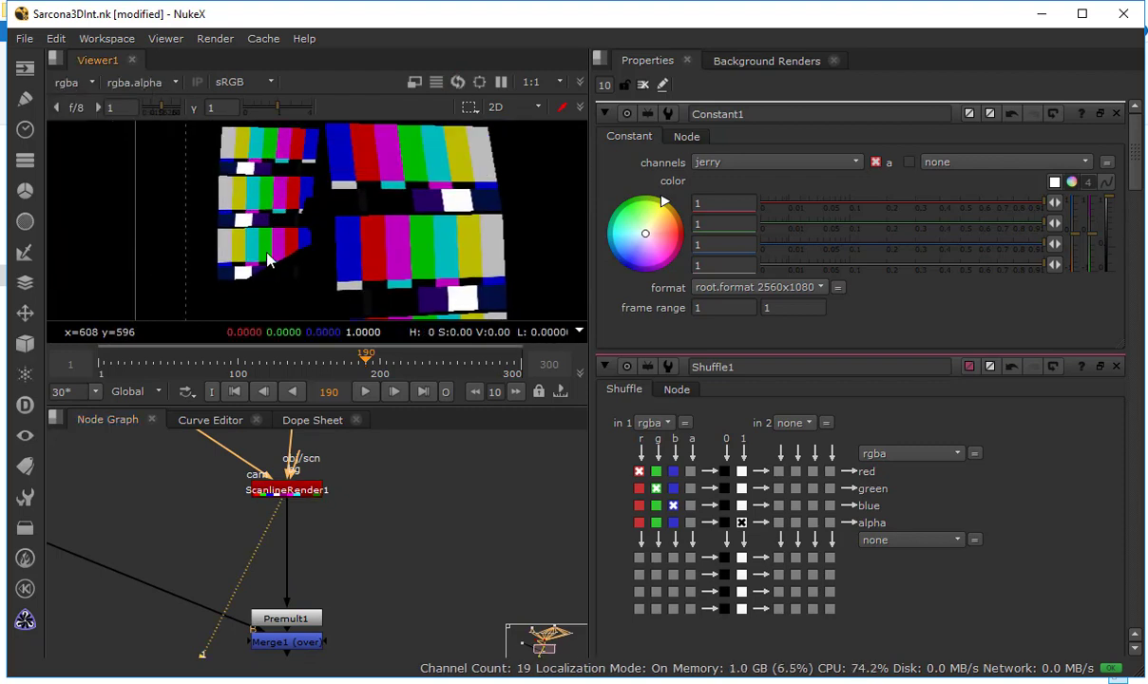
scroll(323, 196, up, 3)
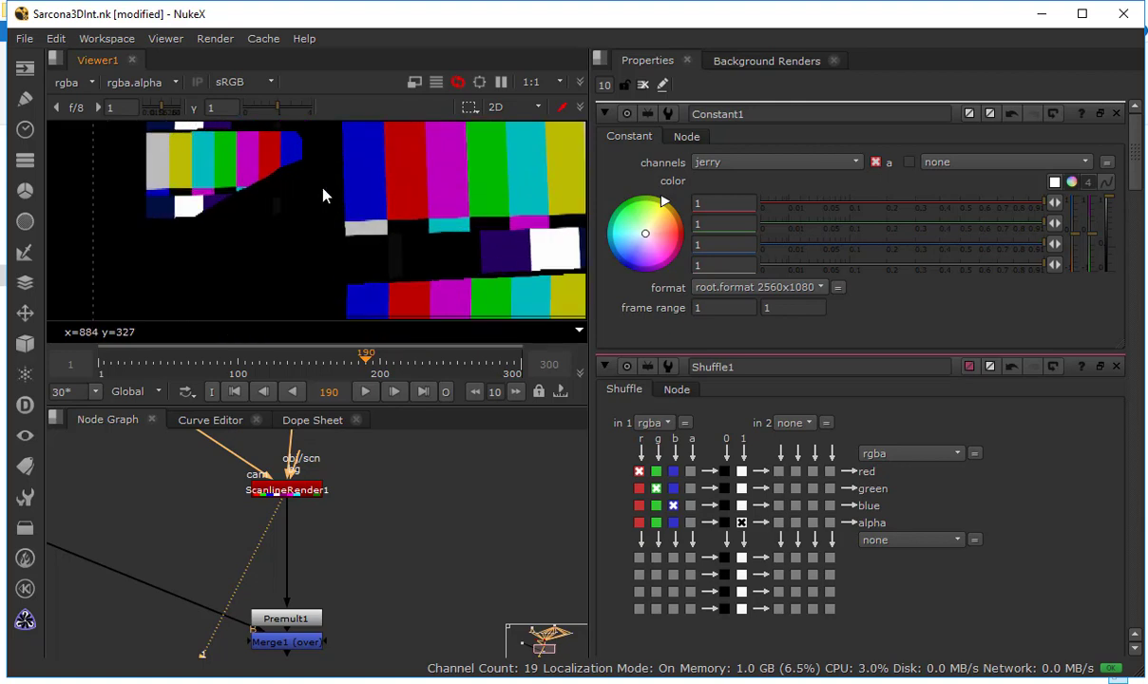
scroll(323, 190, up, 1)
drag(329, 156, 382, 222)
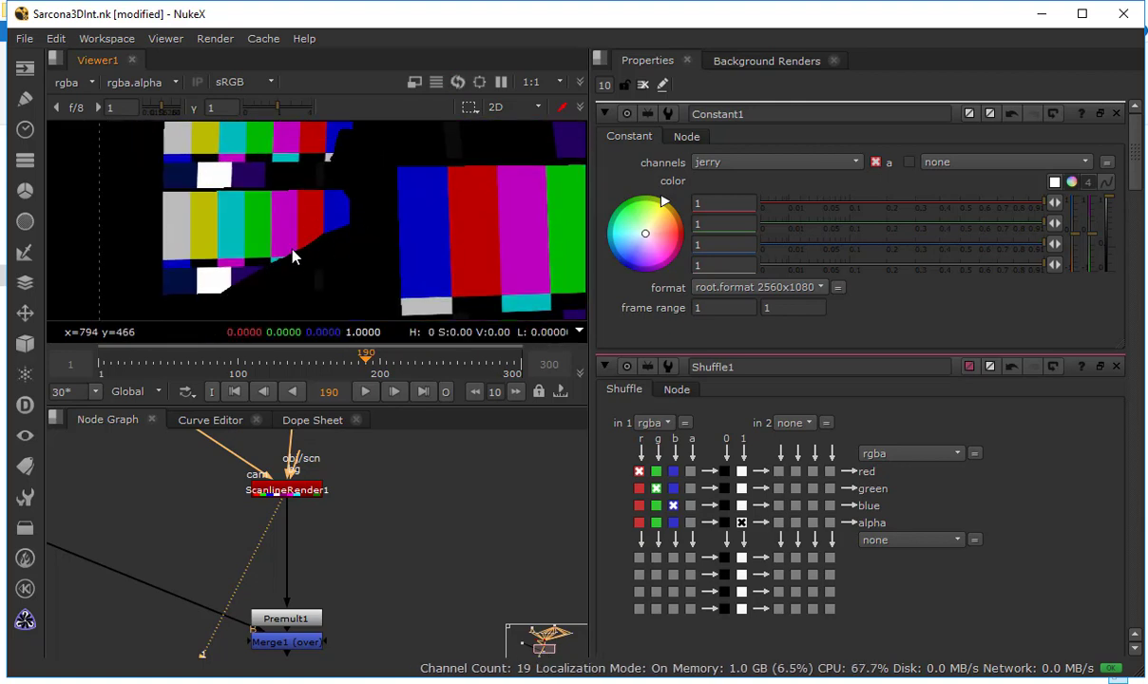
drag(318, 514, 337, 479)
key(a)
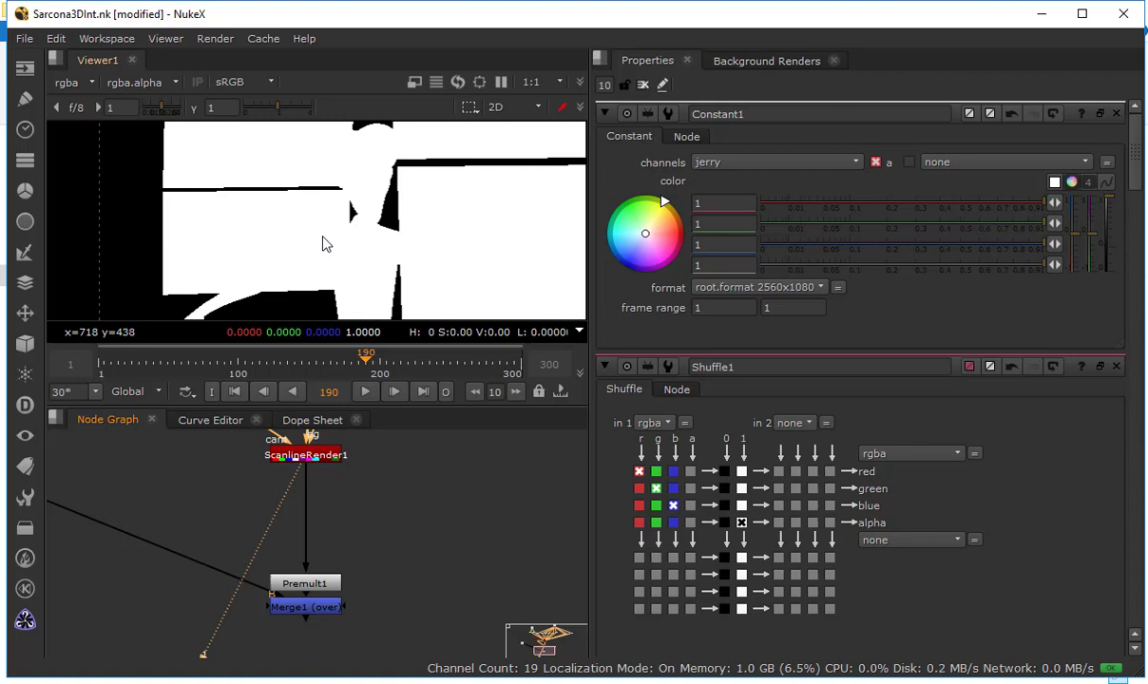
View Premult1 and Merge1 and examine the figure's area in the merged color and alpha
click(320, 587)
key(1)
click(320, 609)
key(1)
key(a)
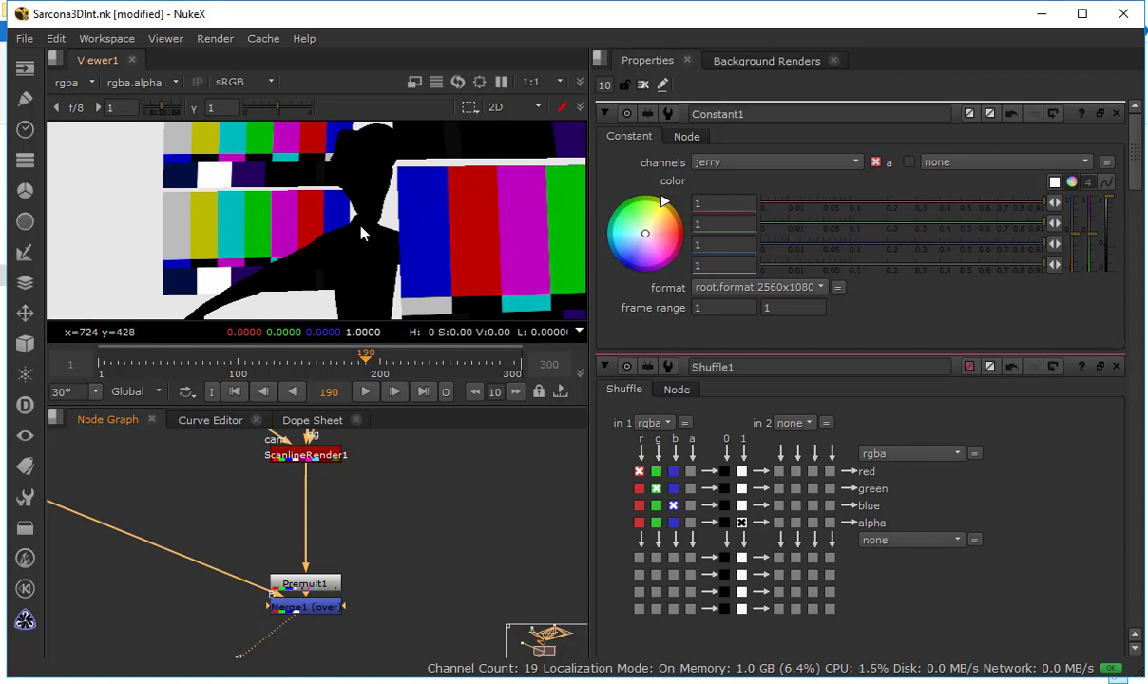
scroll(377, 247, down, 4)
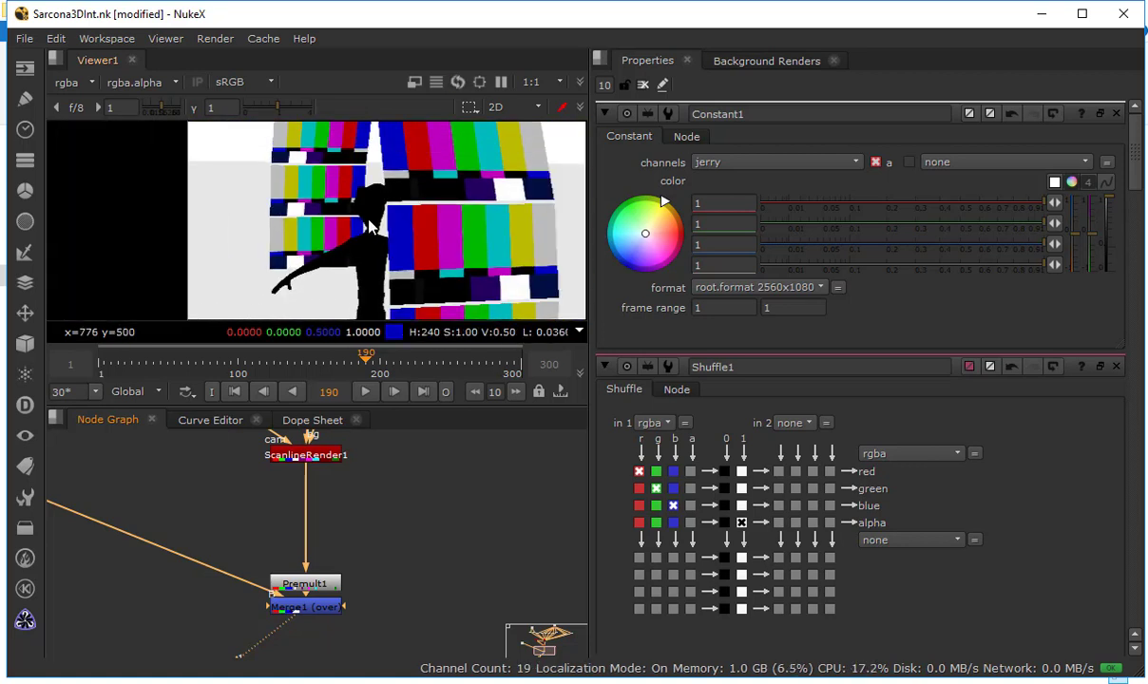
key(a)
key(a)
Add a Merge node beside ScanlineRender1 and connect both its A and B inputs to the render, routing A through a dot
mouse_move(329, 513)
mouse_down()
mouse_move(334, 609)
mouse_move(333, 530)
mouse_up()
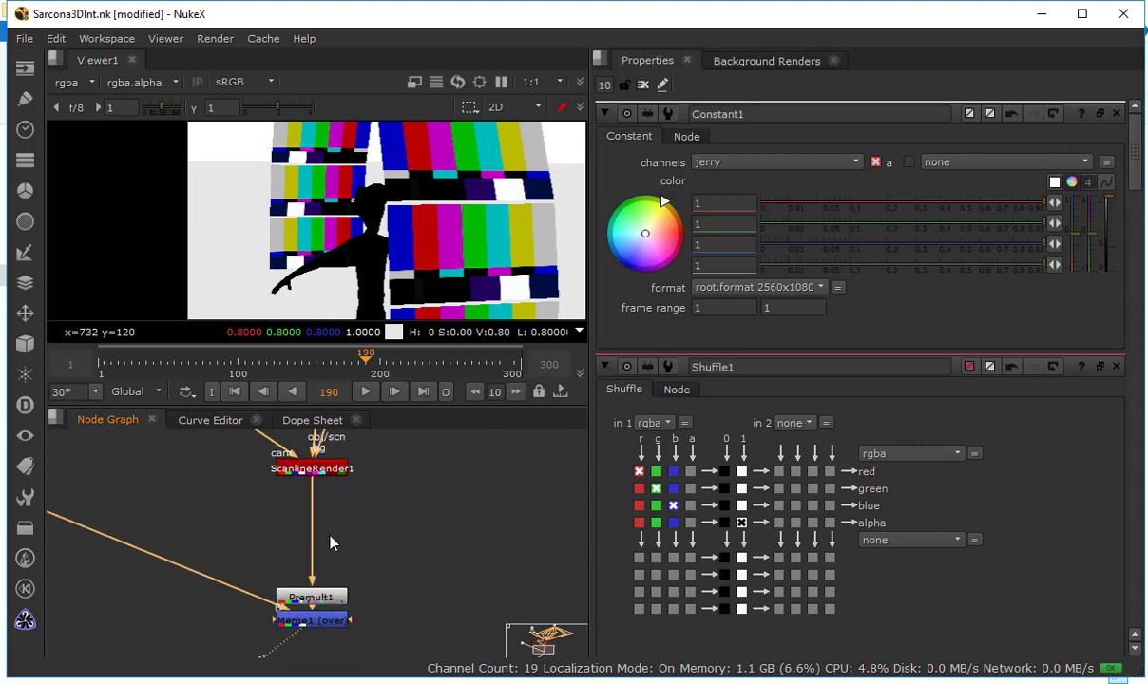
key(Tab)
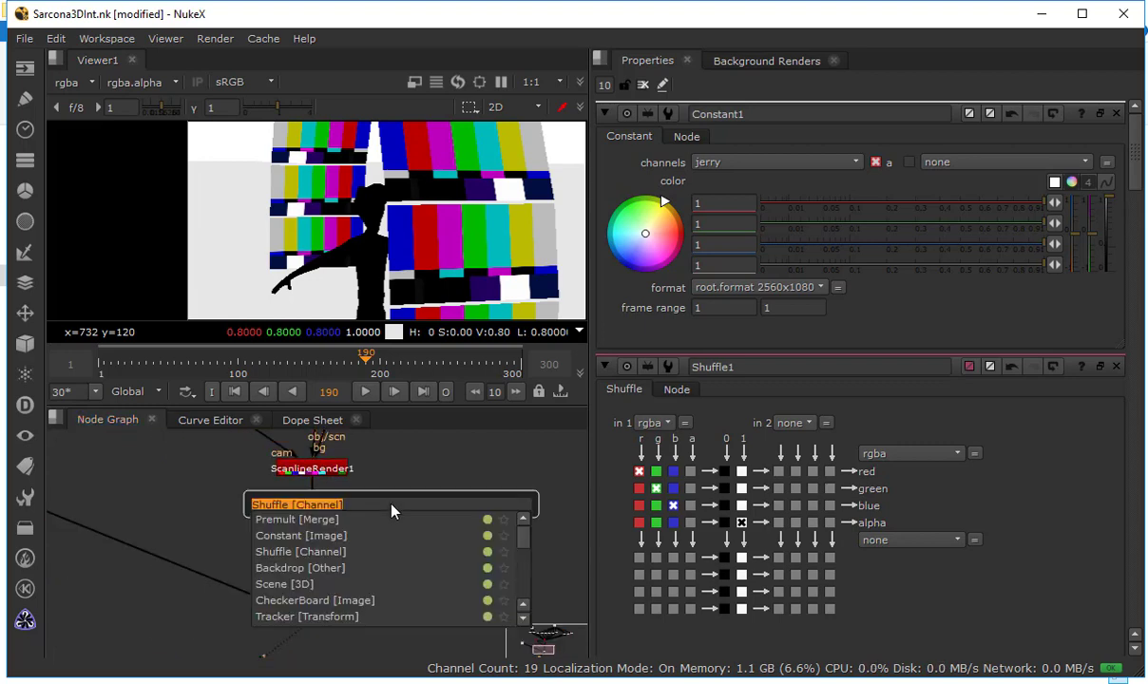
text(merg)
key(Return)
drag(393, 510, 403, 562)
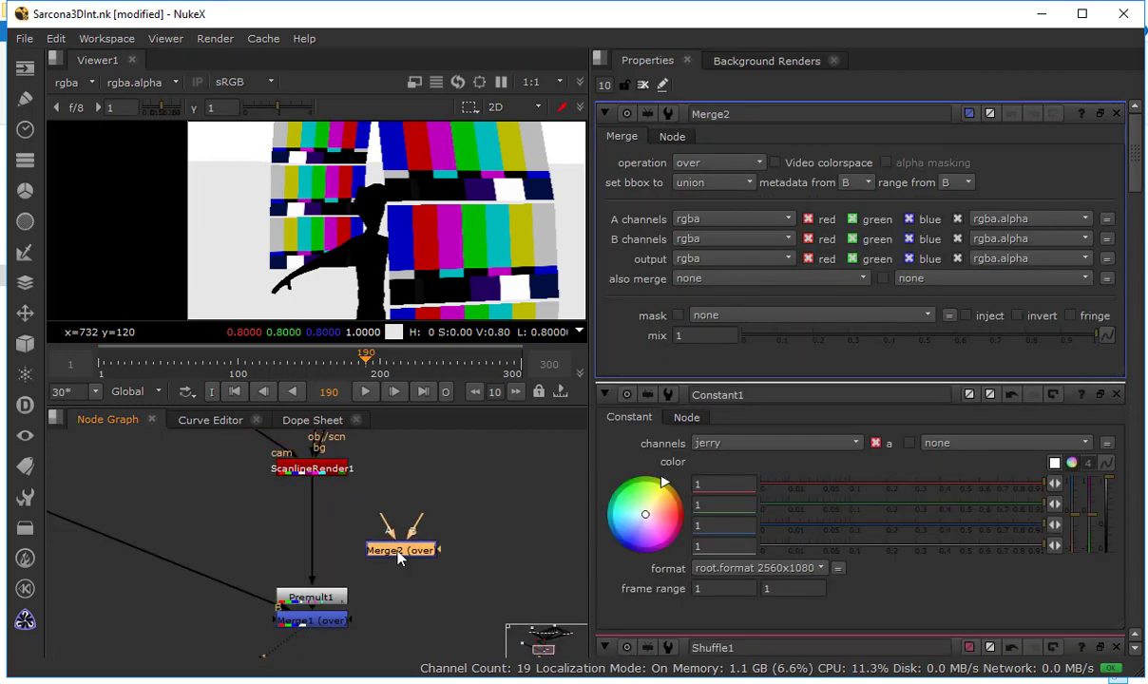
drag(350, 498, 313, 469)
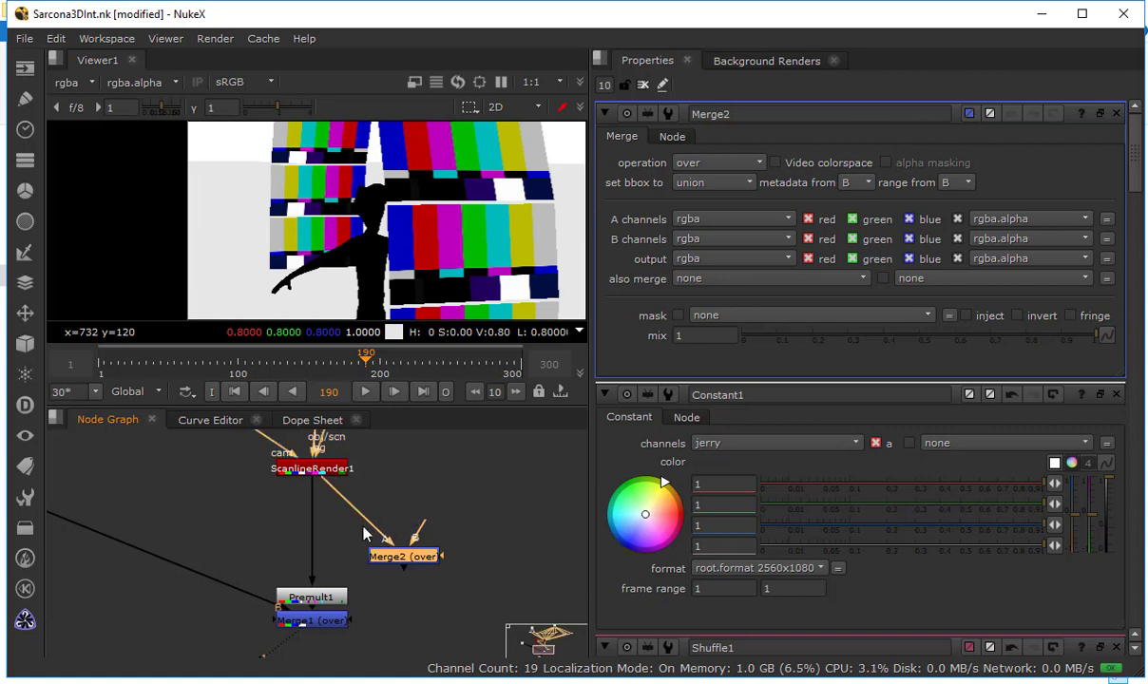
click(466, 520)
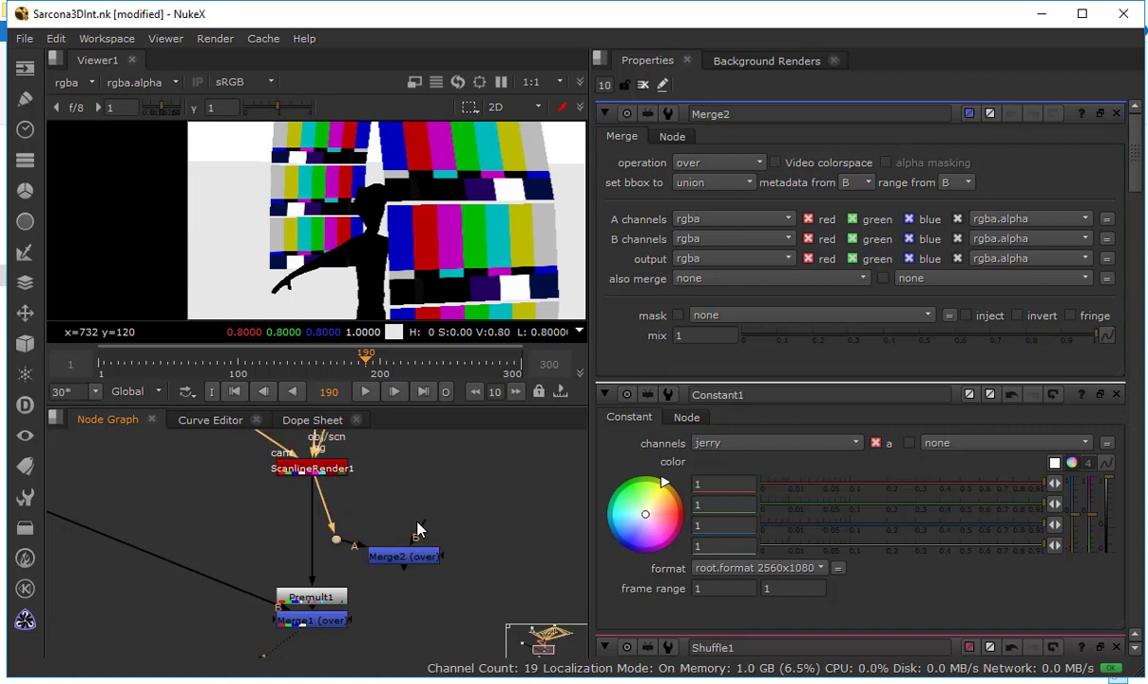
drag(418, 524, 280, 485)
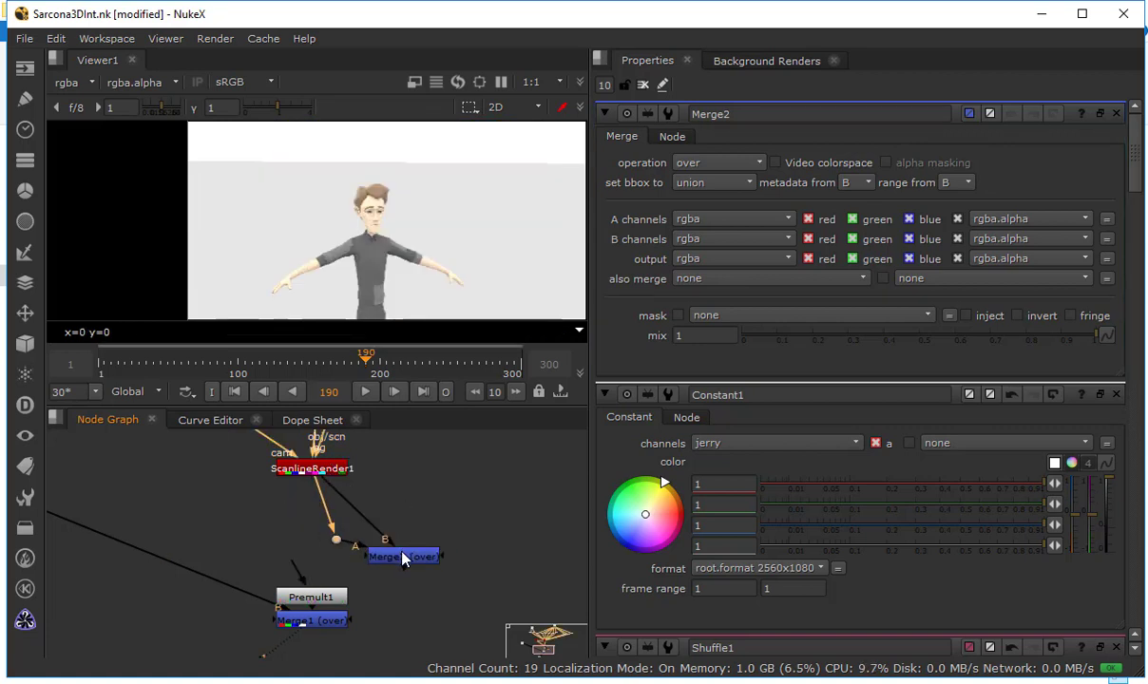
drag(403, 559, 446, 516)
Set Merge2's A channels to alpha, B channels to jerry and operation to minus
click(724, 221)
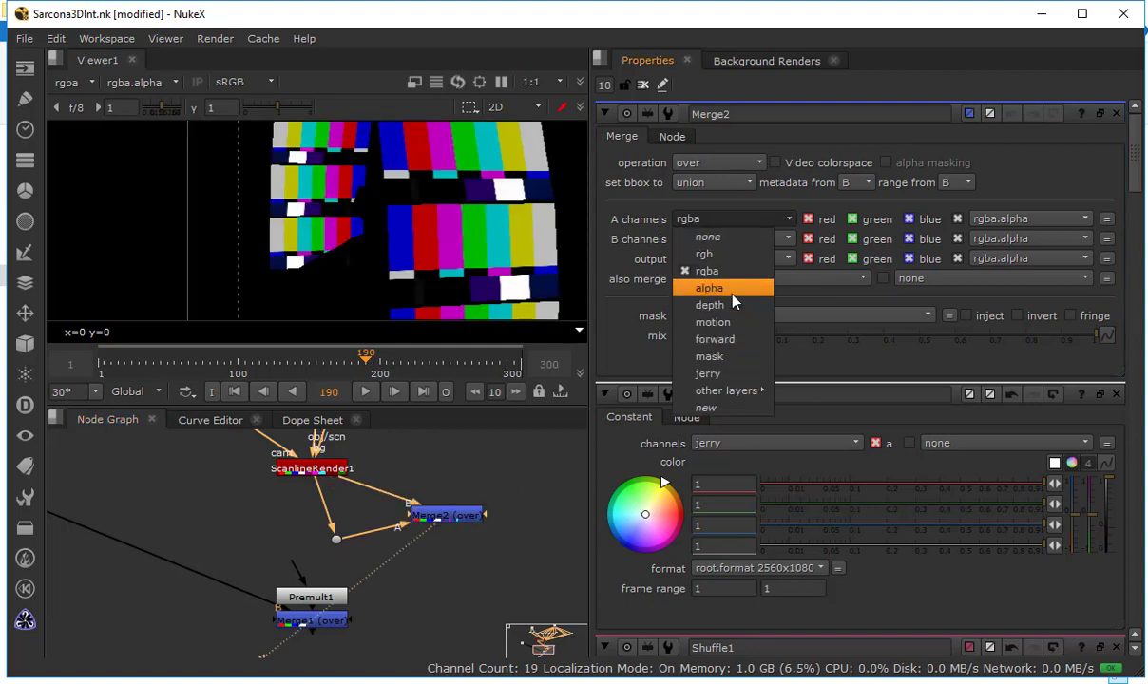
click(734, 289)
click(700, 242)
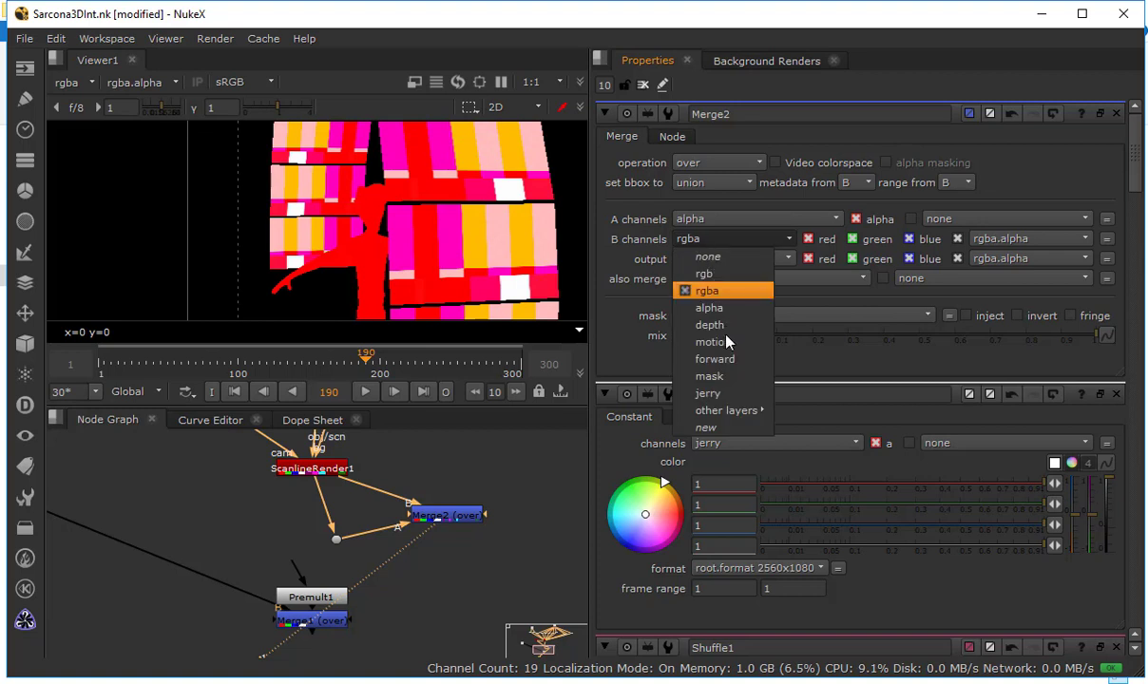
click(684, 369)
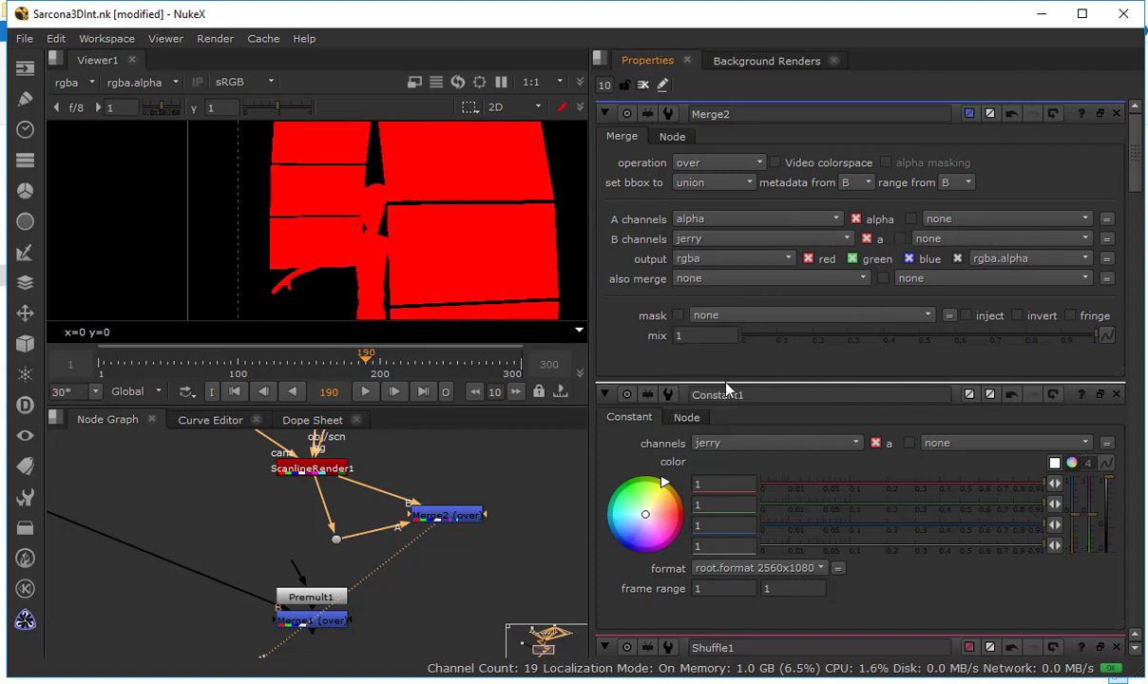
click(713, 163)
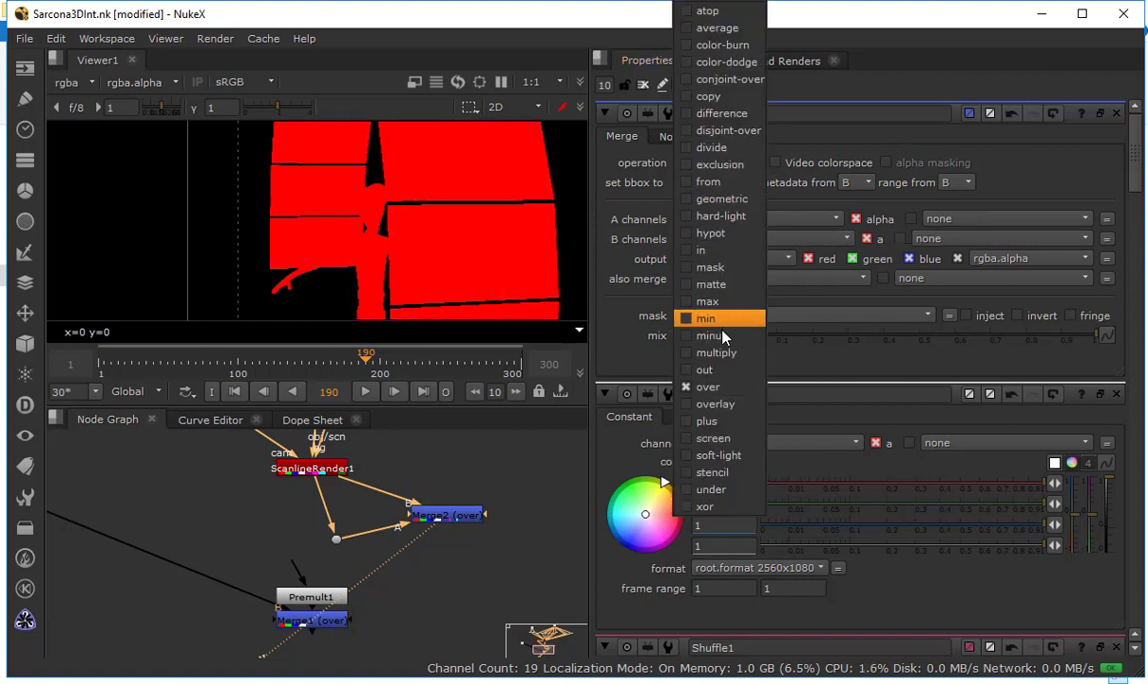
click(725, 323)
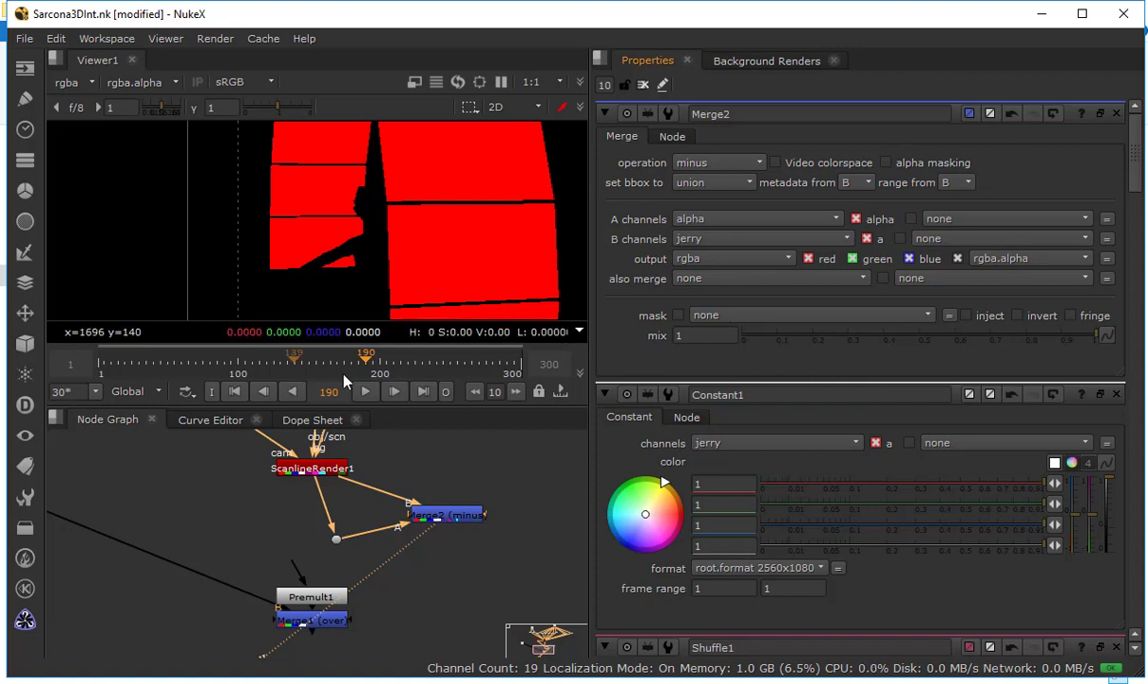
Scrub the timeline between frames 183 and 202 to examine the figure's cutout in Merge2's result
click(383, 362)
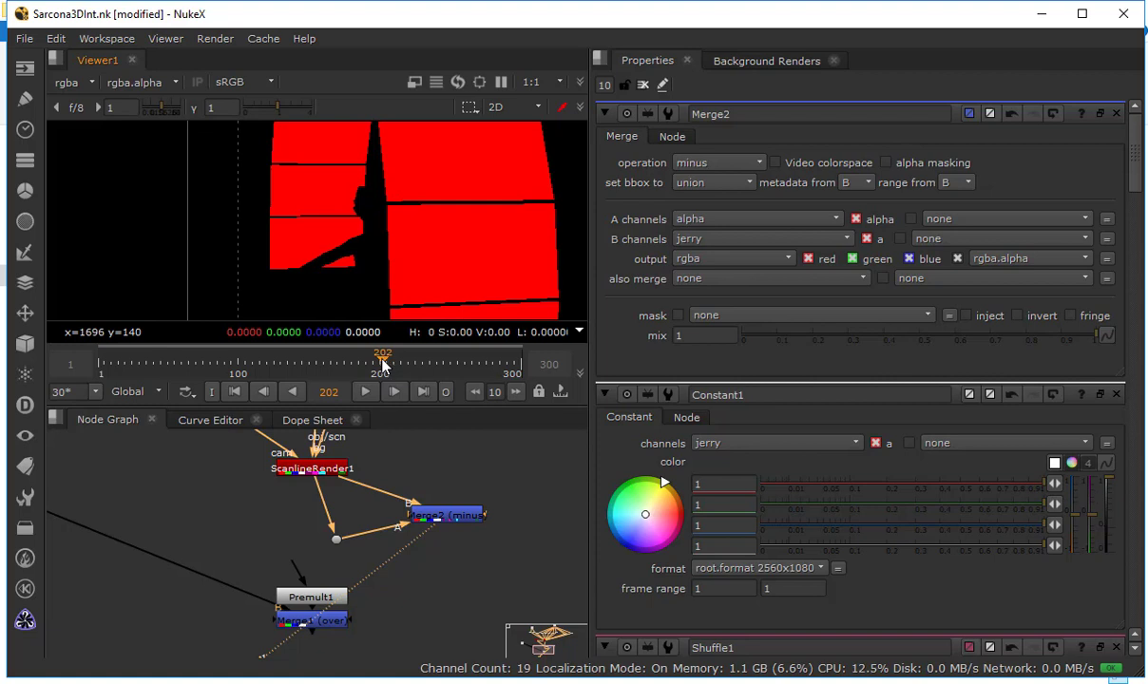
drag(390, 364, 373, 364)
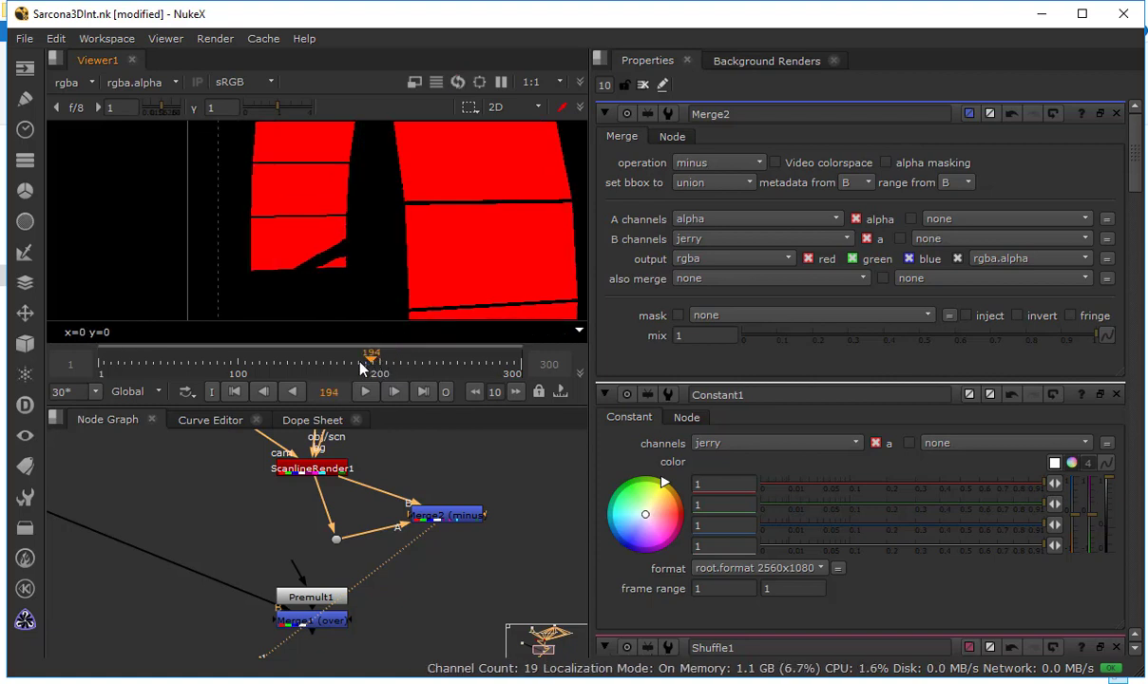
click(357, 364)
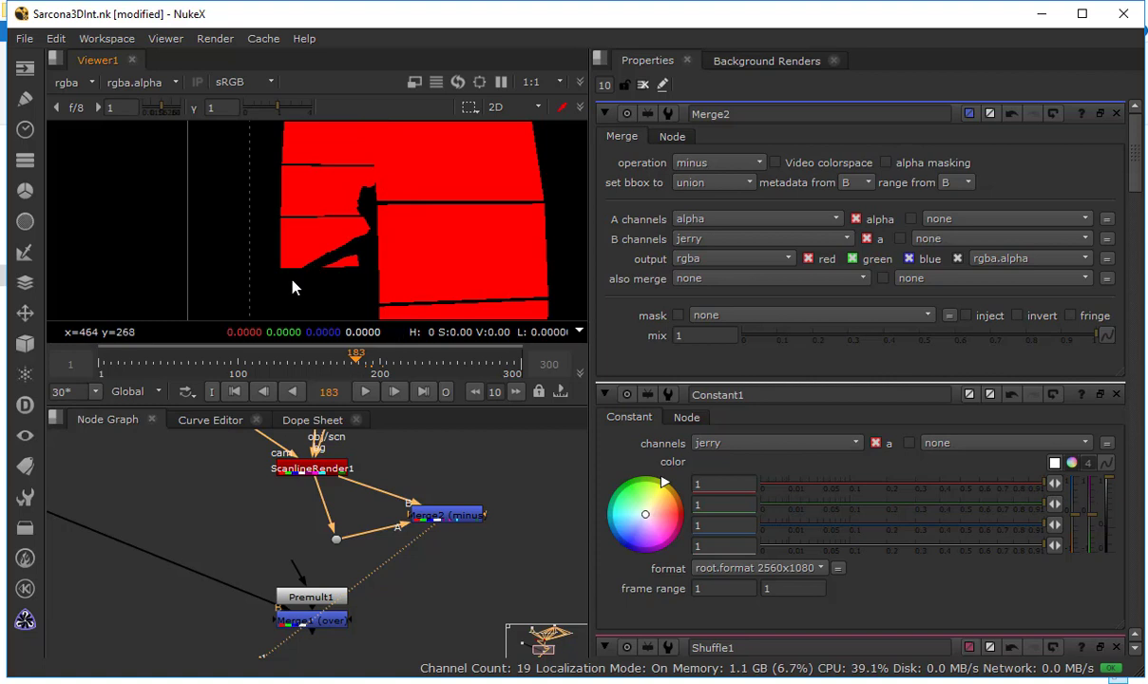
Set Merge2's output channels to alpha only
click(446, 515)
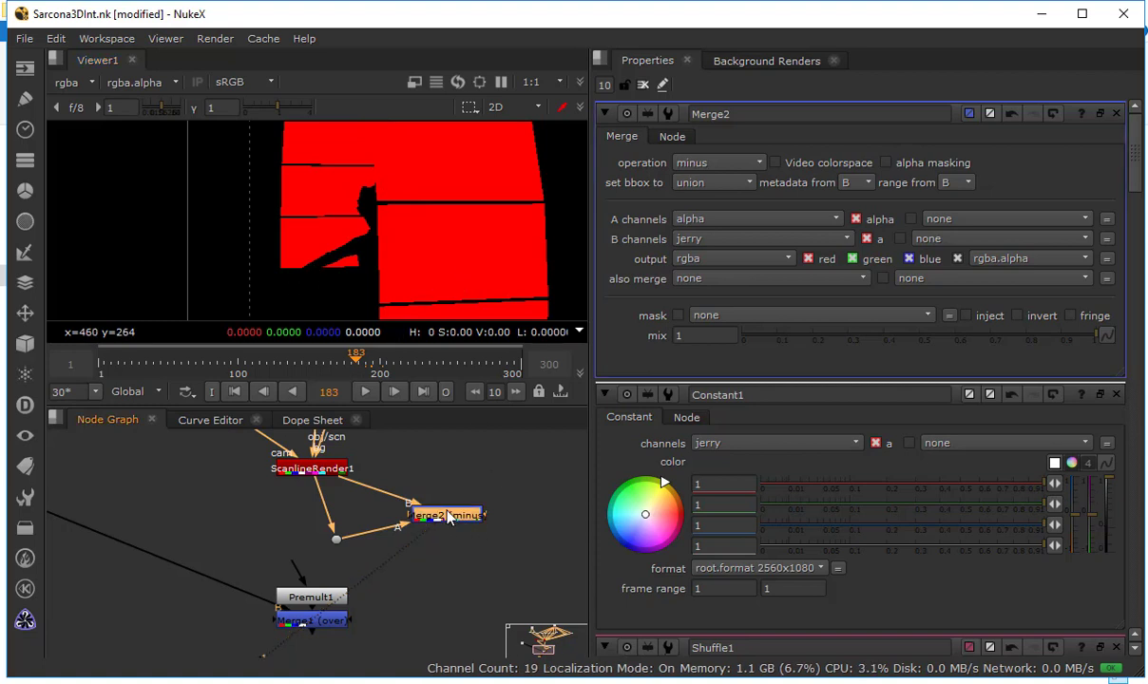
click(714, 264)
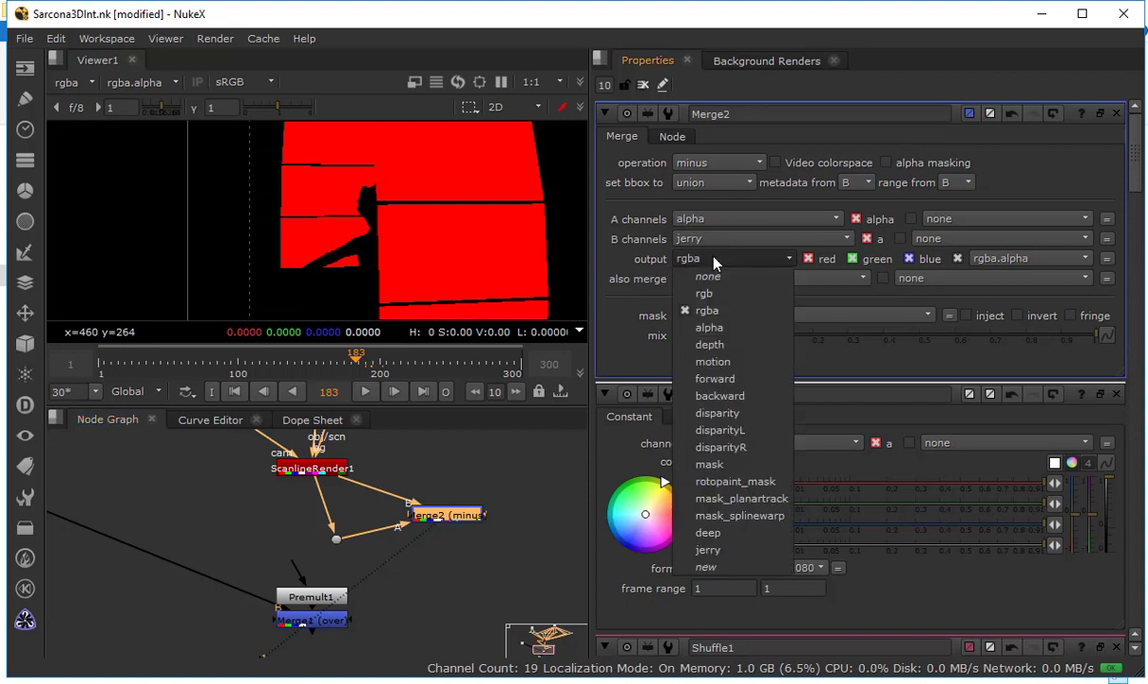
click(719, 329)
Compare Merge2's alpha and color views to examine the cutout around the figure
key(a)
key(a)
key(a)
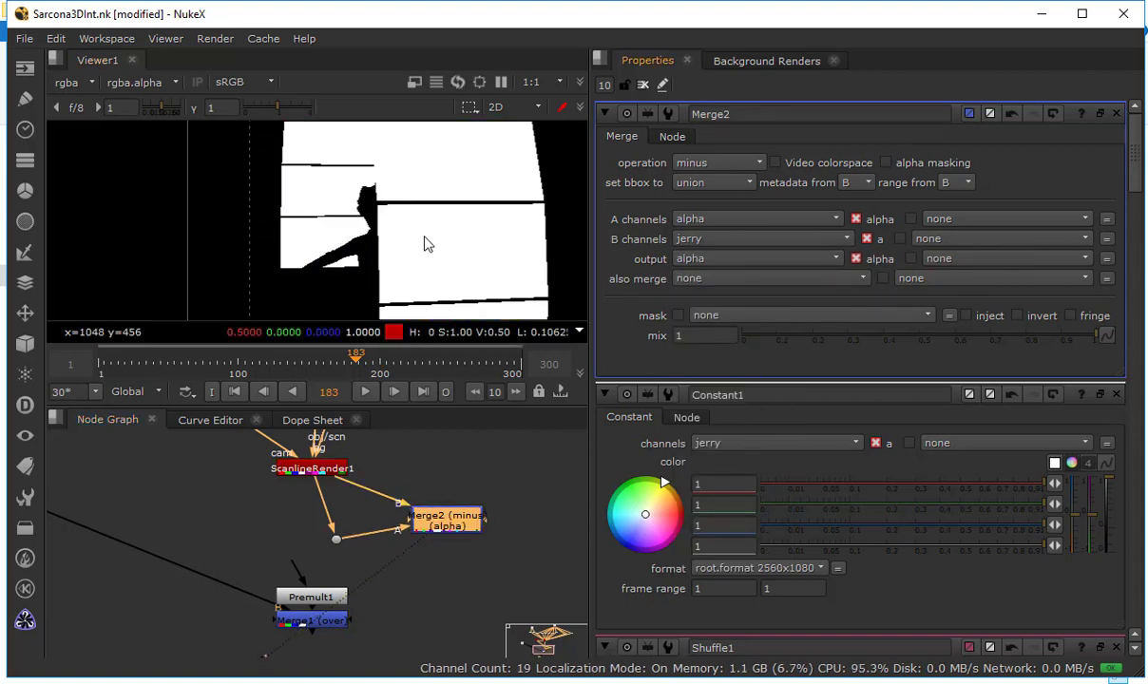
key(a)
key(a)
key(a)
key(a)
key(a)
key(a)
key(a)
key(a)
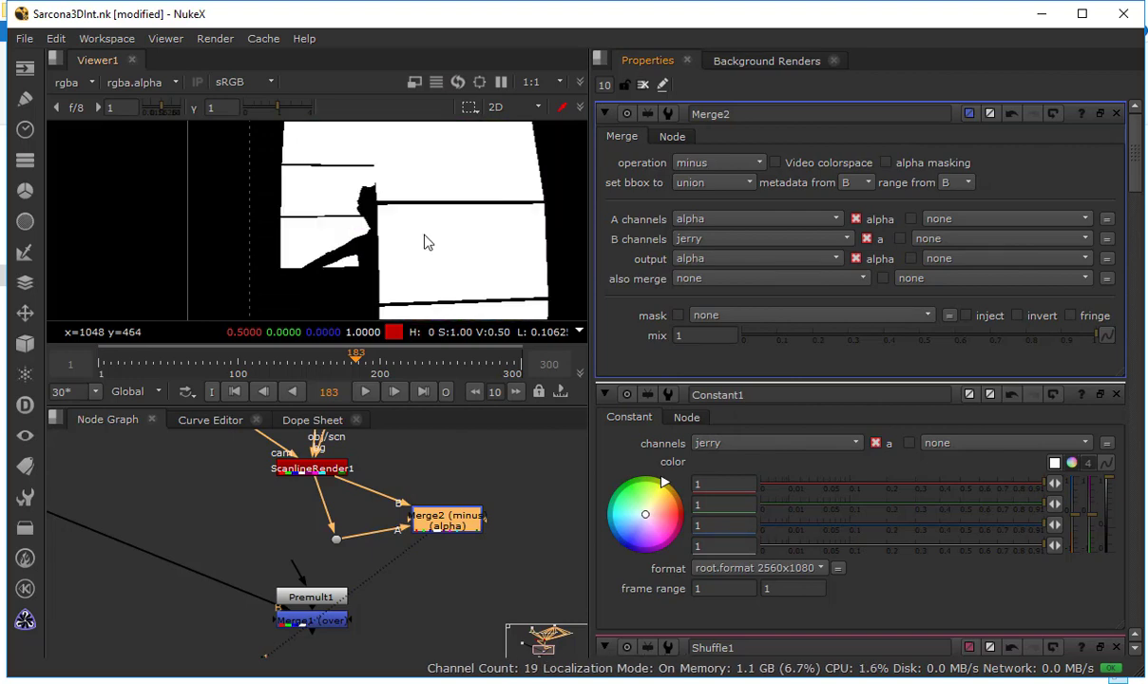
key(a)
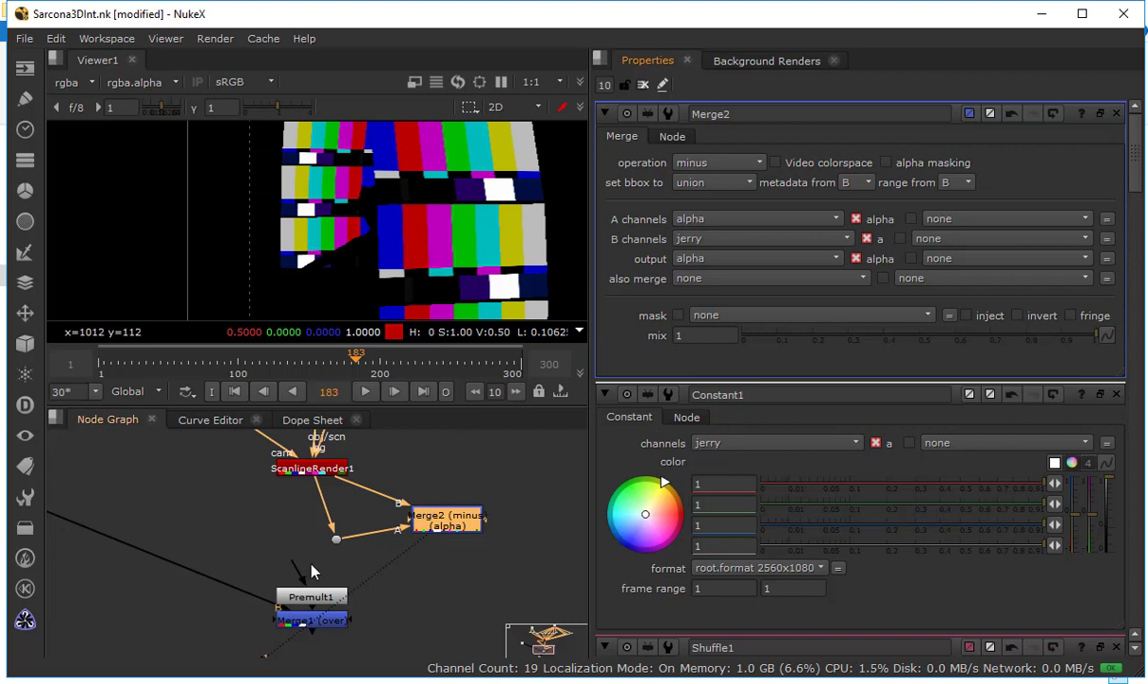
Connect Premult1's input to Merge2 and view Merge1 to examine the figure in front of the screens
click(309, 621)
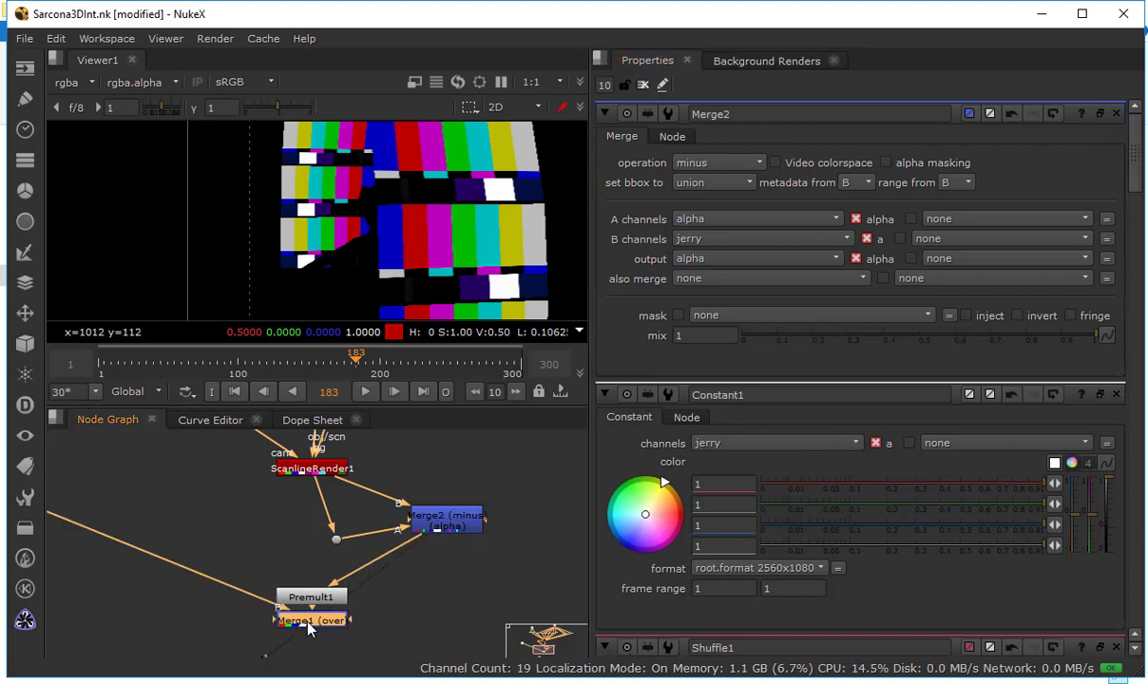
key(1)
scroll(356, 231, up, 5)
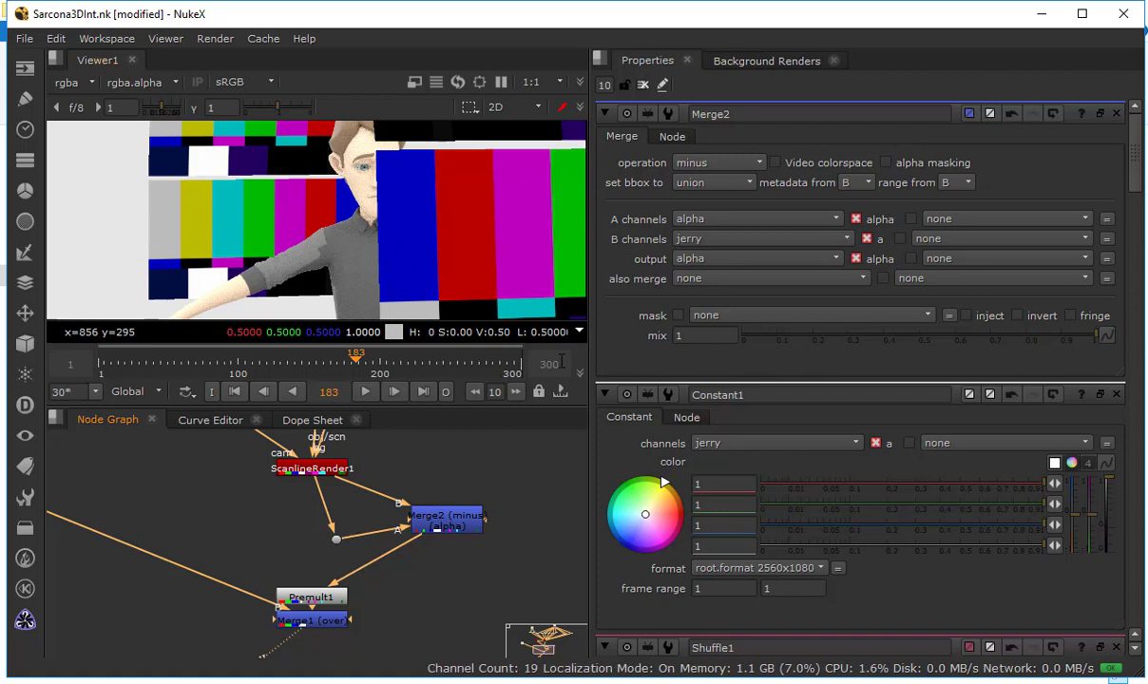
scroll(488, 268, down, 1)
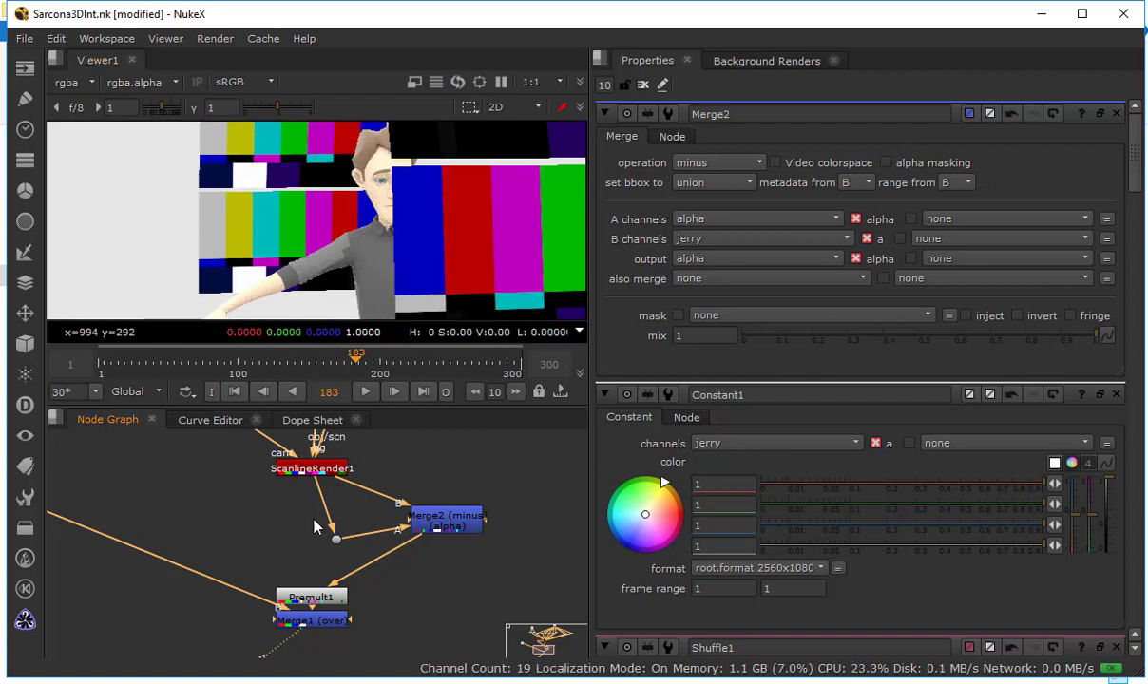
Rearrange the graph with Merge2 directly beneath ScanlineRender1 and the dot for its A input level beside it
drag(317, 527, 440, 535)
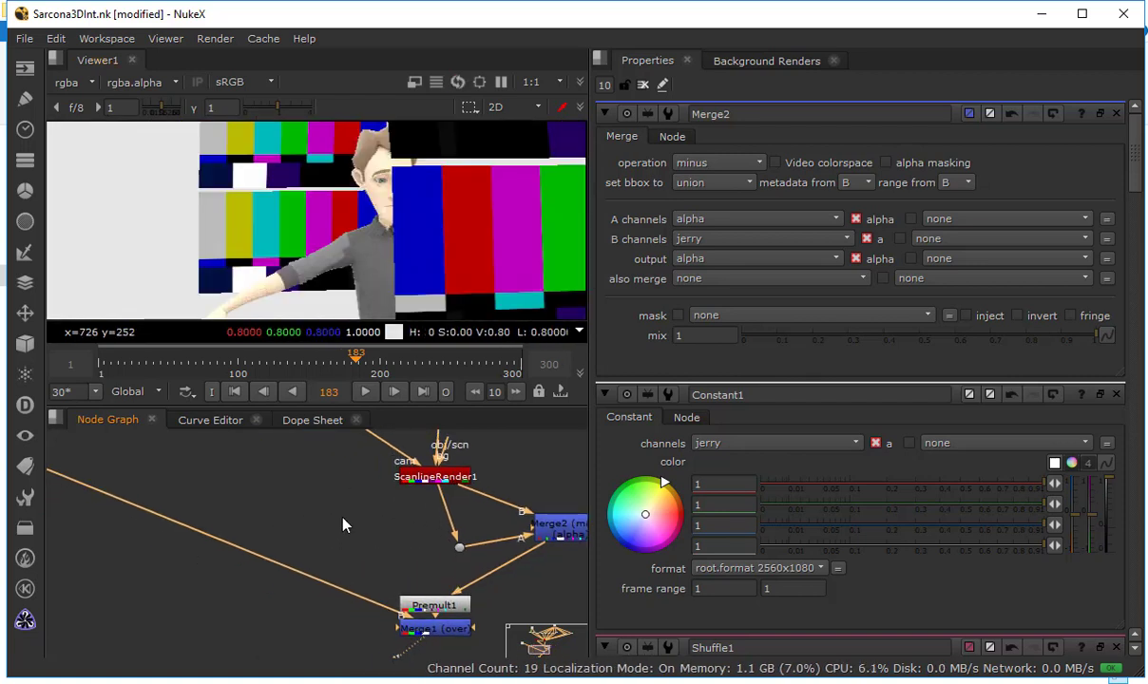
scroll(349, 513, down, 2)
drag(417, 530, 507, 543)
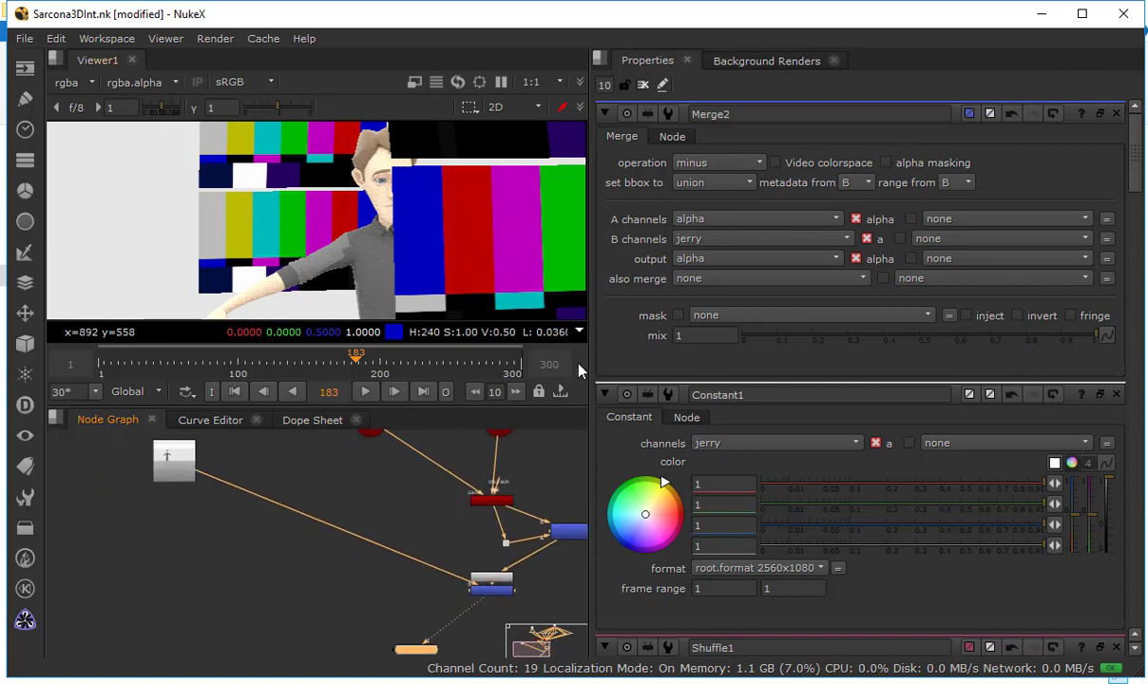
drag(448, 586, 413, 570)
scroll(419, 575, up, 2)
drag(534, 515, 516, 516)
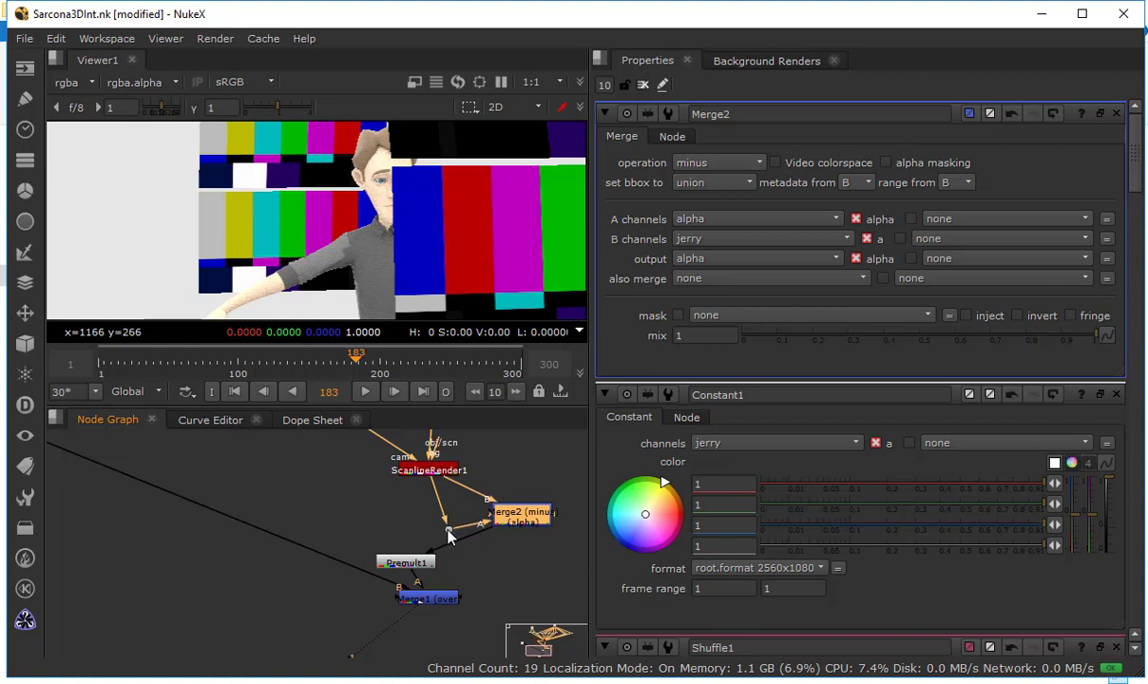
drag(449, 531, 319, 506)
drag(525, 518, 430, 510)
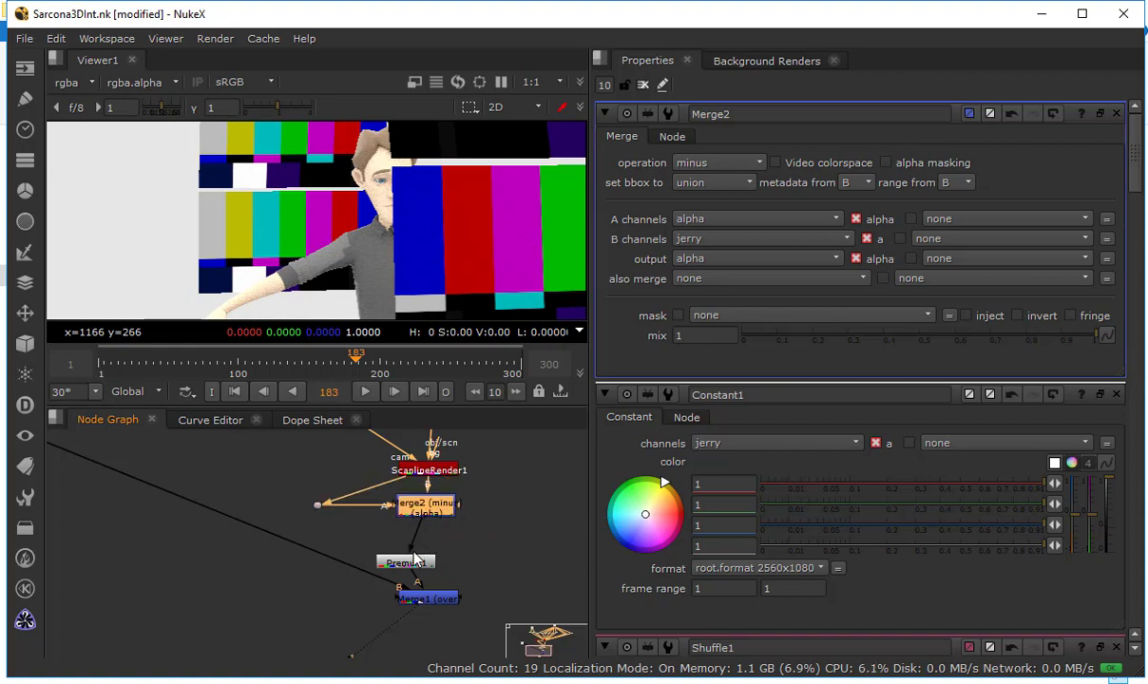
Line up Premult1 and Merge1 beneath Merge2 and move the Read1 footage node level with Merge1
drag(418, 561, 441, 562)
mouse_move(440, 512)
mouse_down()
mouse_move(453, 513)
mouse_move(441, 513)
mouse_up()
click(447, 568)
drag(444, 564, 450, 559)
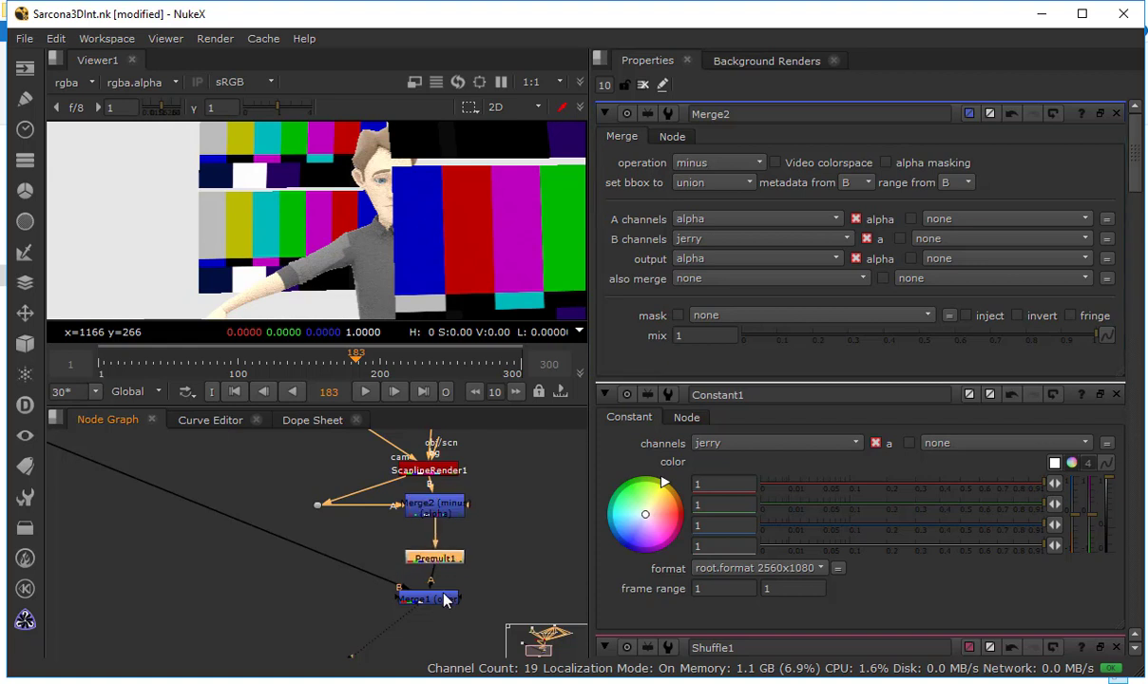
click(445, 599)
scroll(347, 556, down, 3)
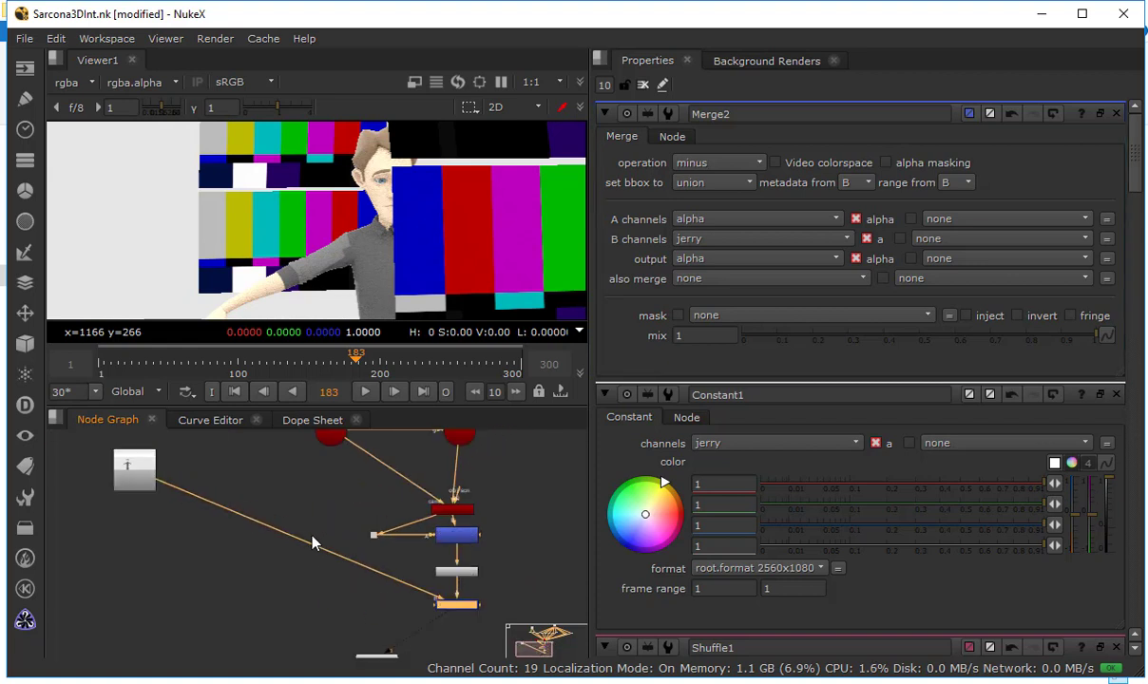
drag(137, 486, 278, 623)
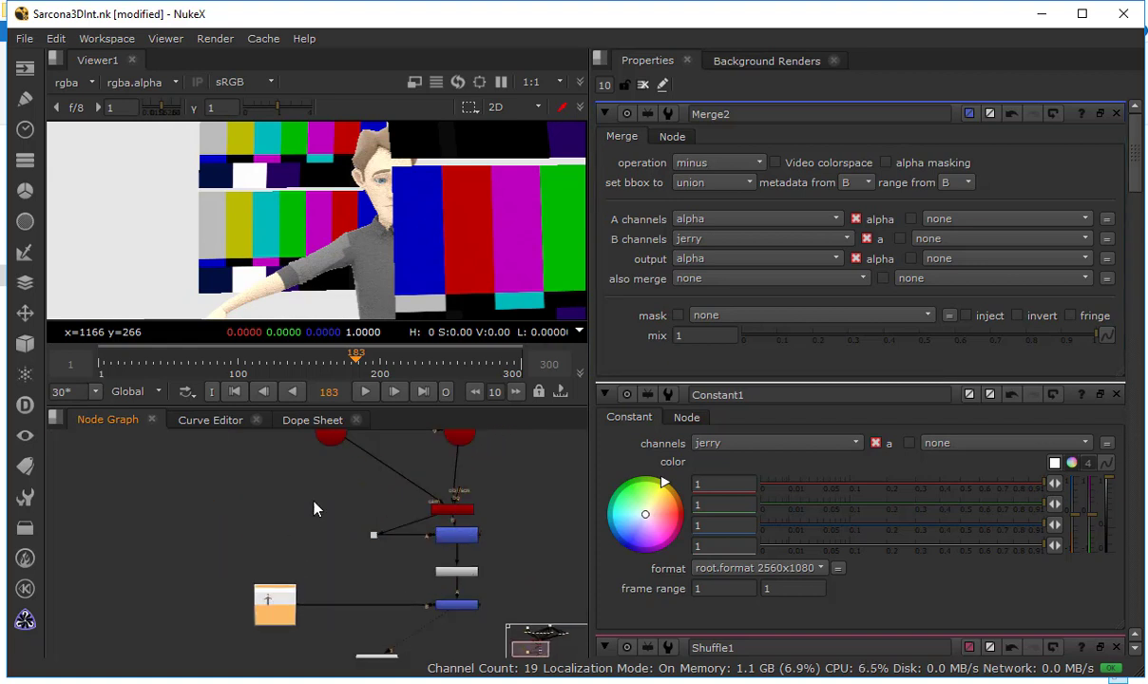
Enlarge the node graph and spread out the JerryScreens ReadGeo nodes in a row below Shuffle1
key(space)
scroll(413, 407, down, 4)
drag(715, 268, 815, 233)
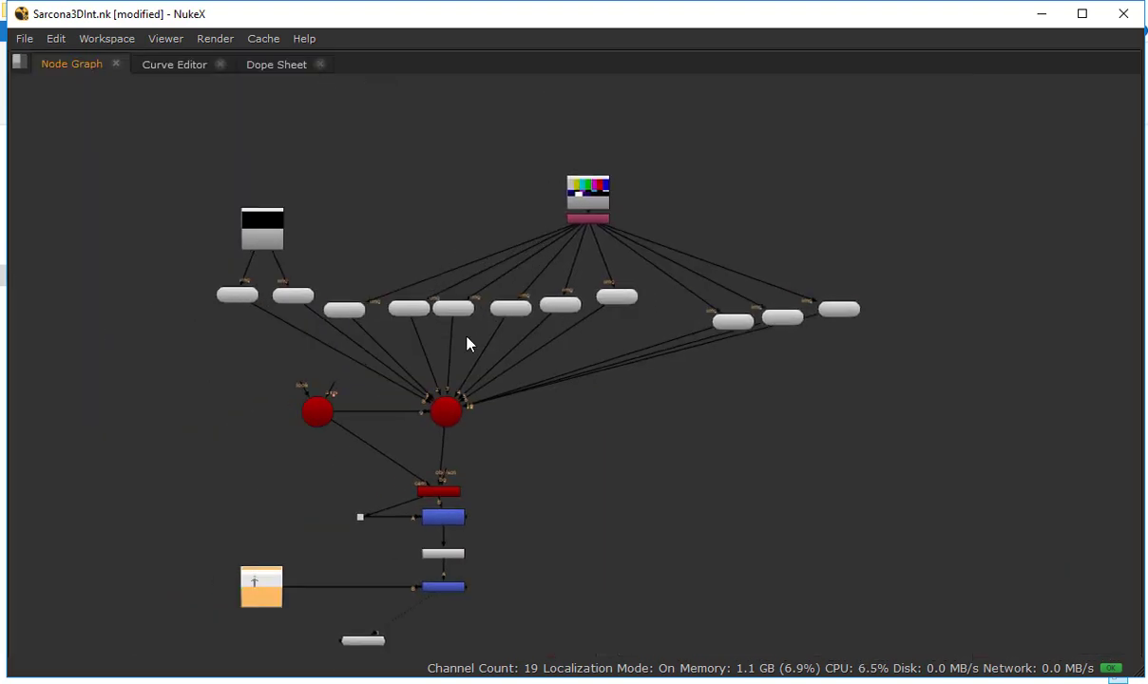
scroll(466, 336, up, 4)
drag(622, 343, 392, 409)
drag(193, 383, 308, 384)
drag(766, 380, 814, 394)
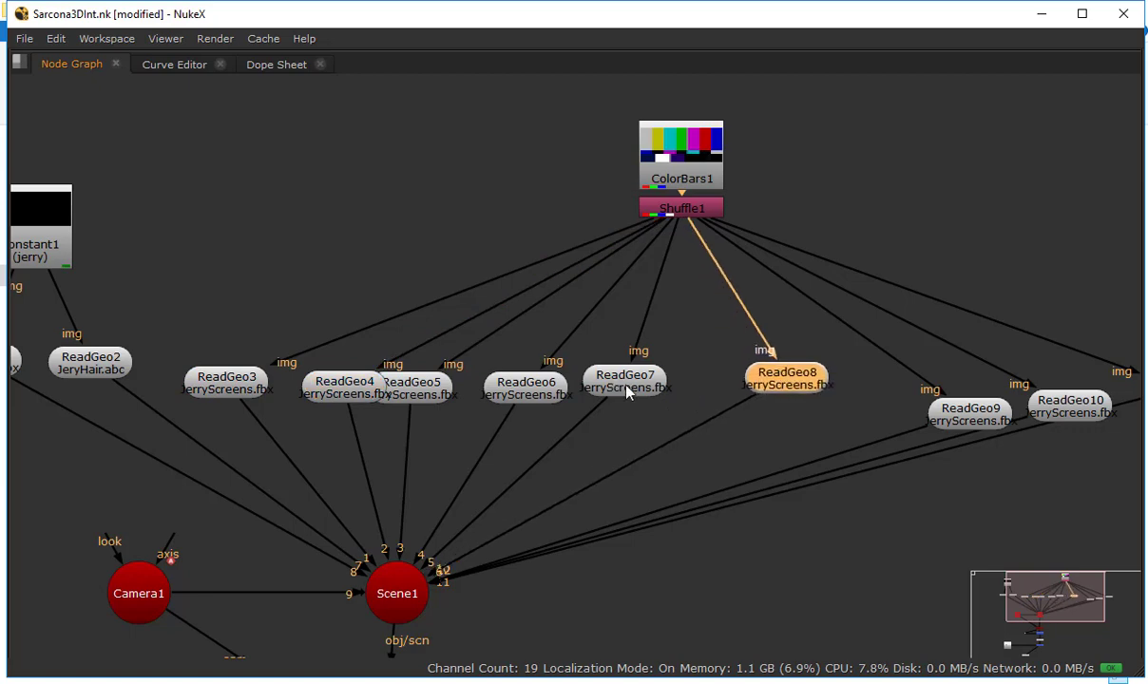
drag(594, 376, 642, 385)
drag(551, 380, 593, 386)
drag(432, 379, 497, 390)
Review the texture inputs, from ColorBars1 and Shuffle1 to Constant1 and the JerryBody and JeryHair geometry nodes
drag(261, 448, 567, 334)
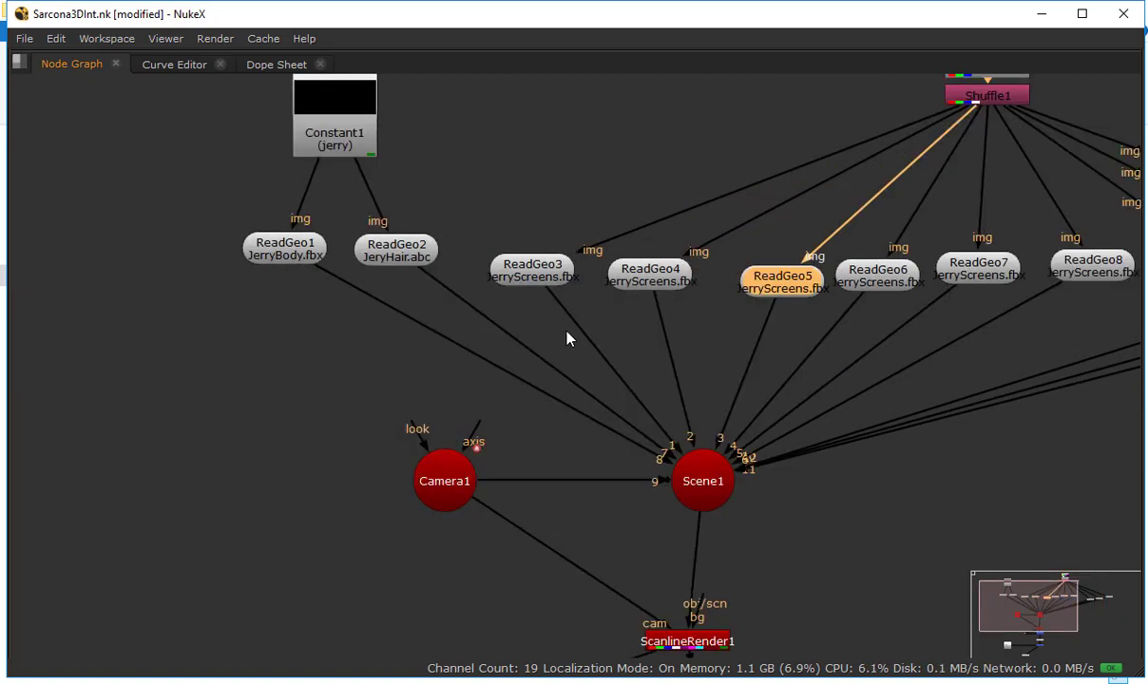
scroll(569, 333, down, 2)
scroll(417, 159, up, 4)
drag(692, 168, 477, 172)
scroll(477, 172, down, 1)
drag(971, 103, 487, 159)
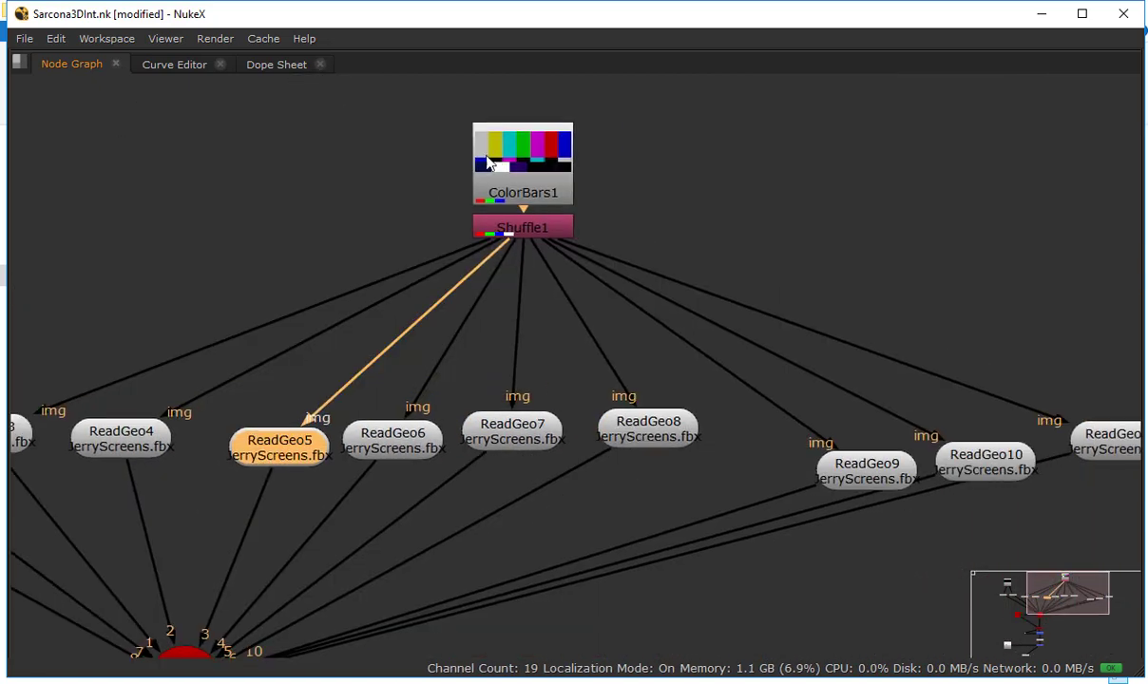
click(521, 166)
click(533, 228)
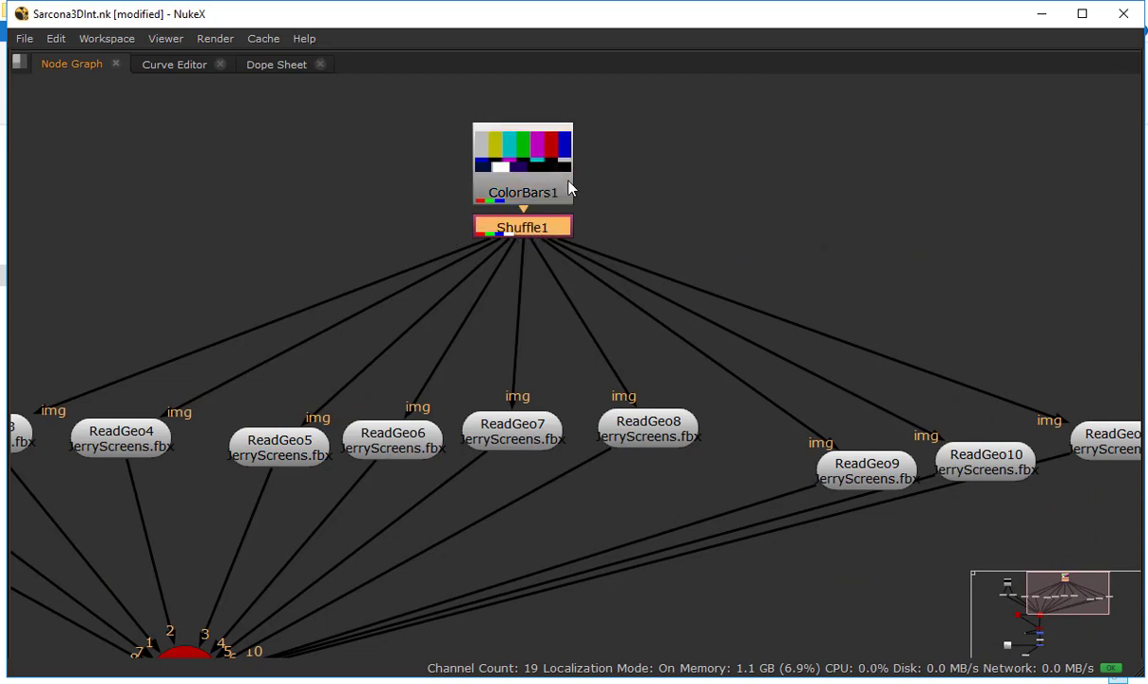
drag(241, 225, 535, 213)
drag(73, 235, 354, 273)
click(401, 228)
click(328, 397)
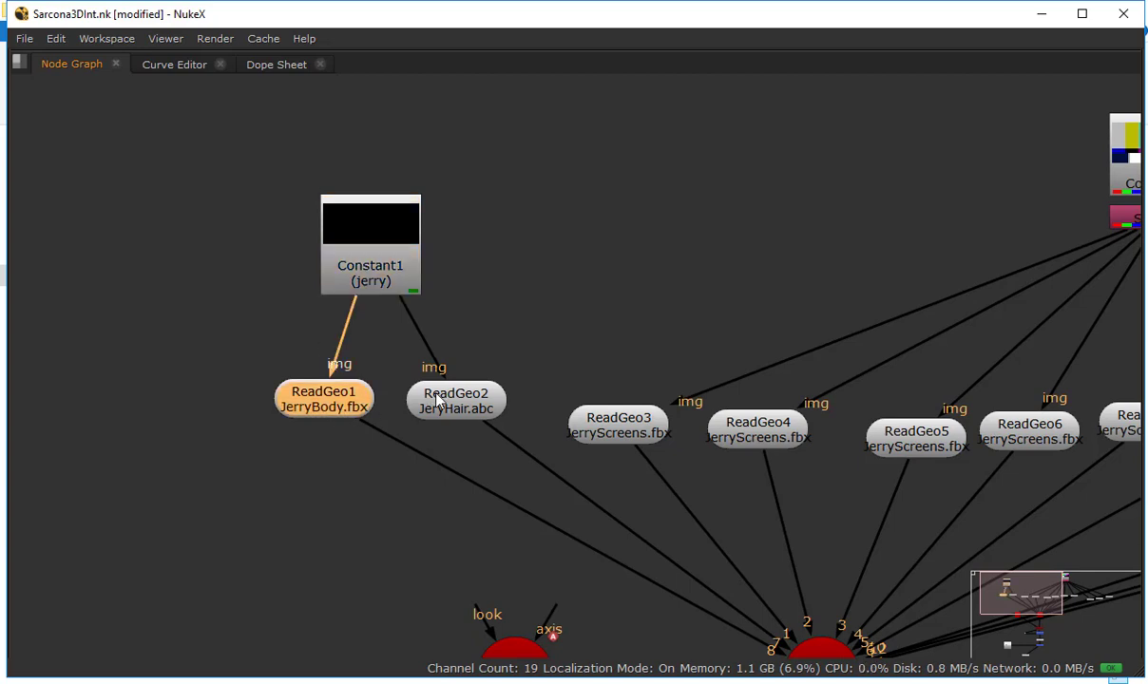
click(456, 400)
Trace the flow from Scene1 through ScanlineRender1, Merge2 and Premult1 to Merge1, slightly adjusting the spacing of Merge2 and Premult1
drag(709, 638, 468, 456)
drag(477, 584, 439, 346)
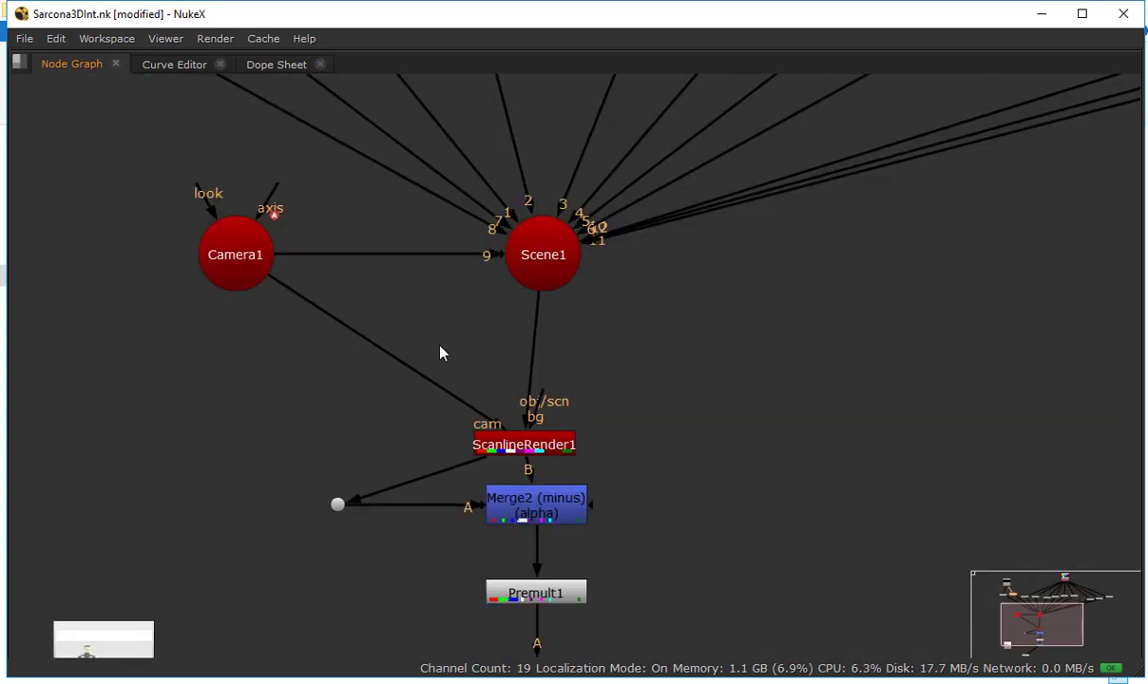
drag(561, 435, 576, 319)
click(571, 314)
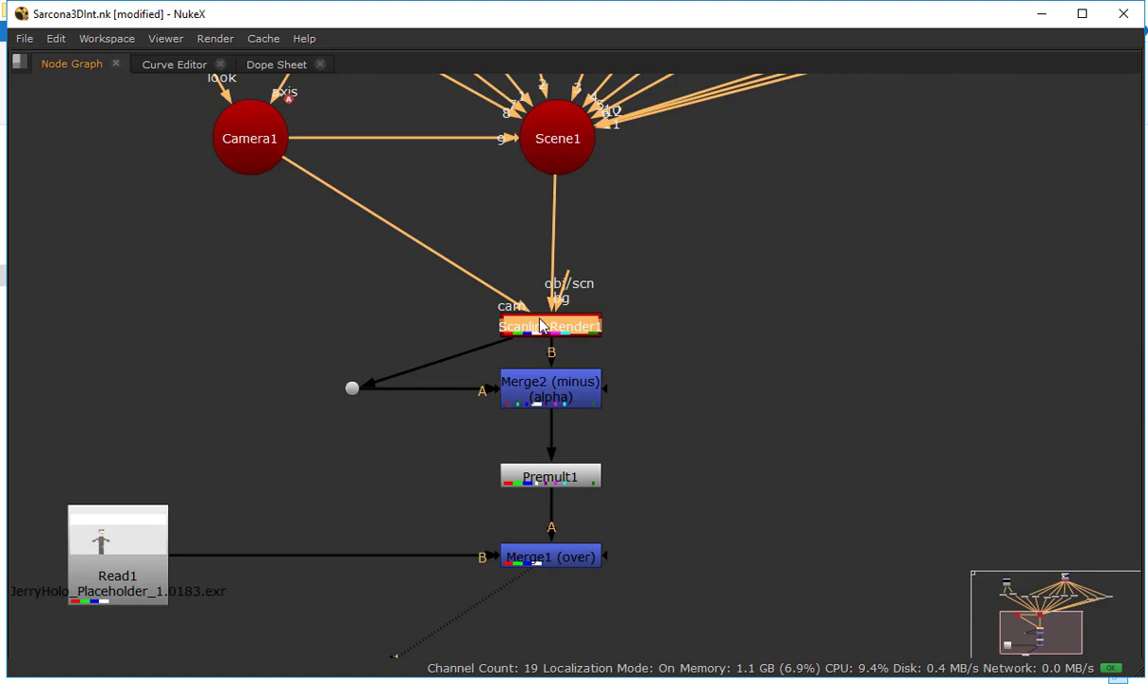
click(556, 396)
drag(554, 387, 554, 384)
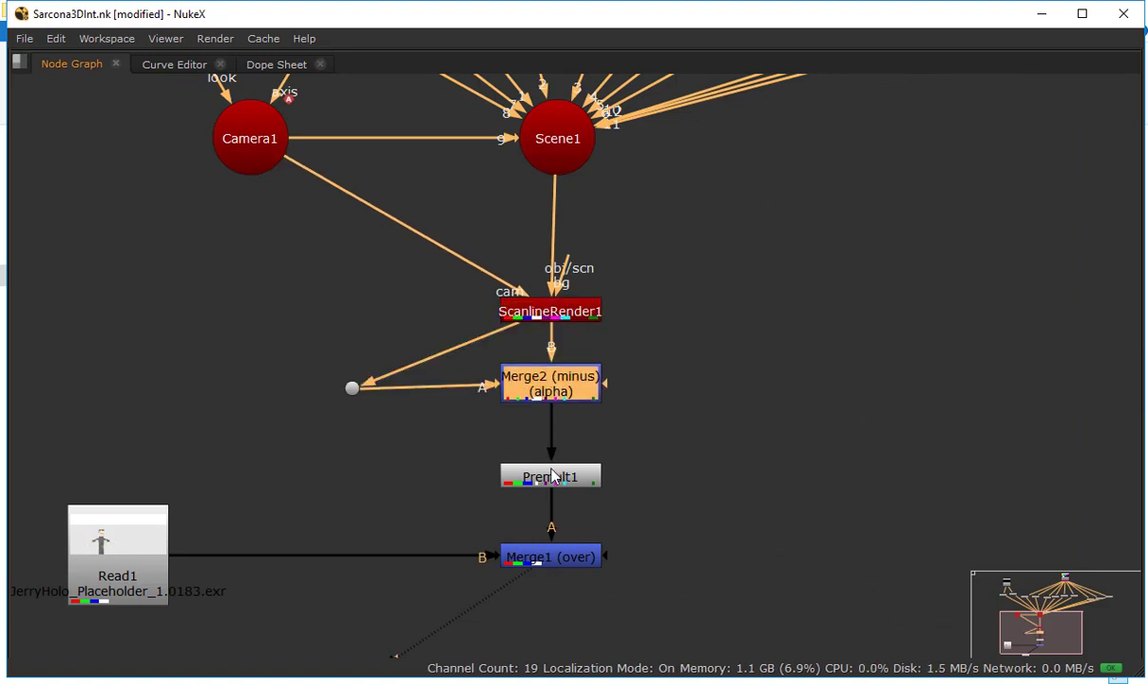
drag(551, 476, 551, 473)
click(548, 563)
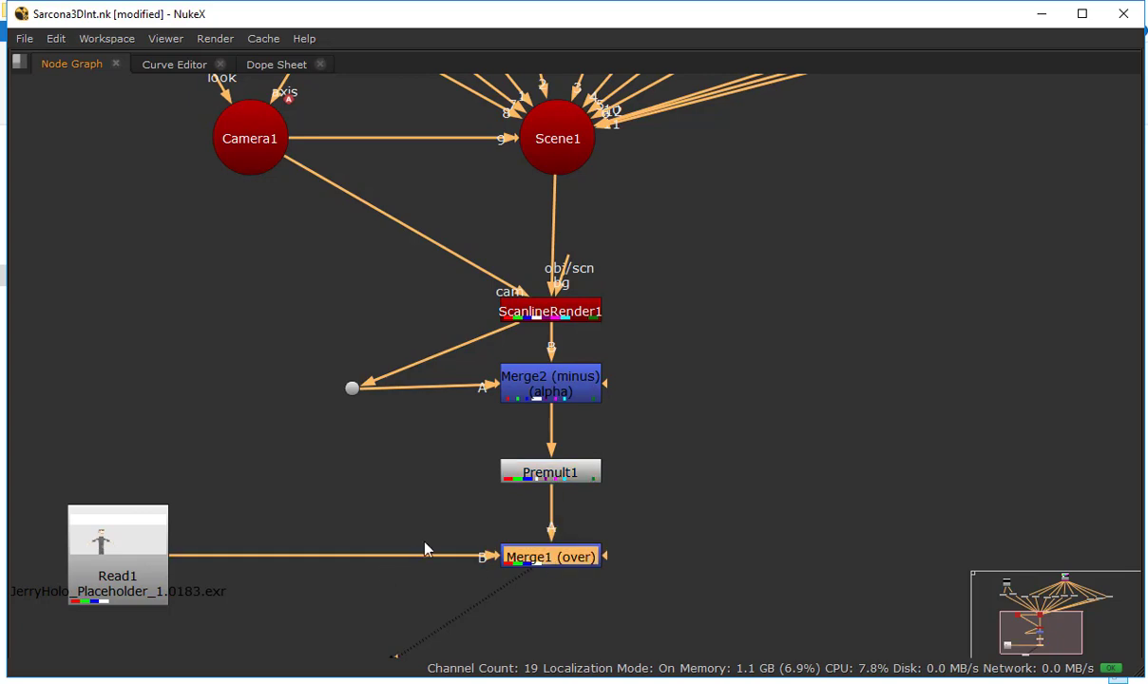
View the Read1 placeholder footage and the Merge1 composite, and examine the result in the restored layout
drag(425, 543, 505, 465)
click(207, 504)
key(1)
click(610, 473)
key(1)
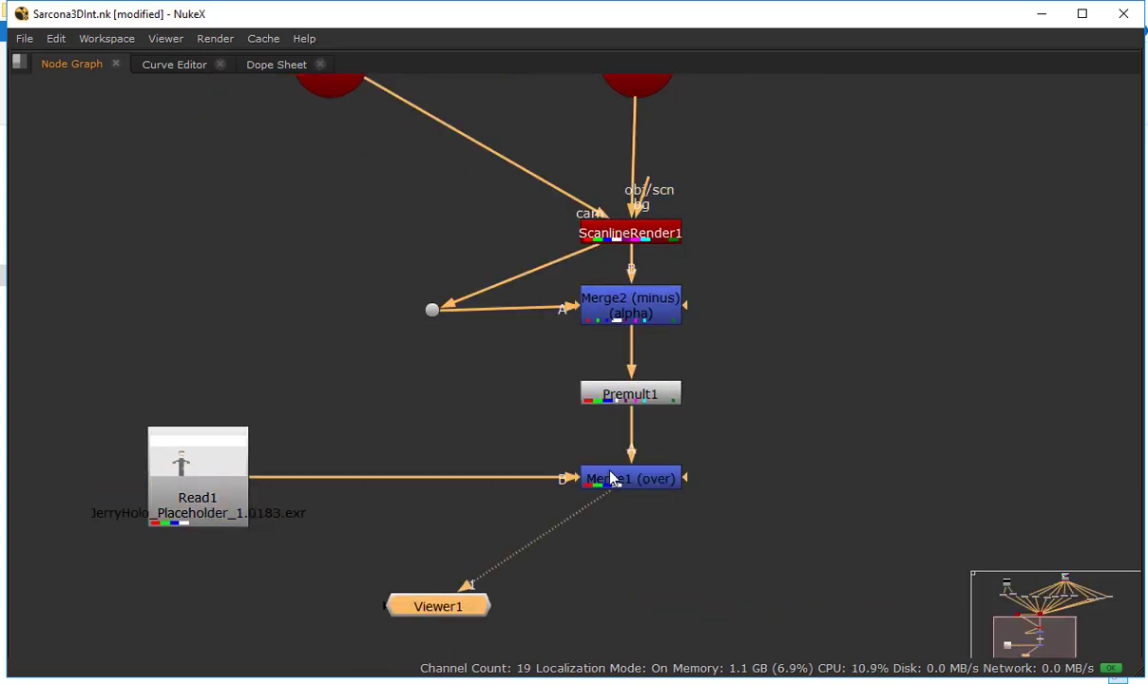
key(space)
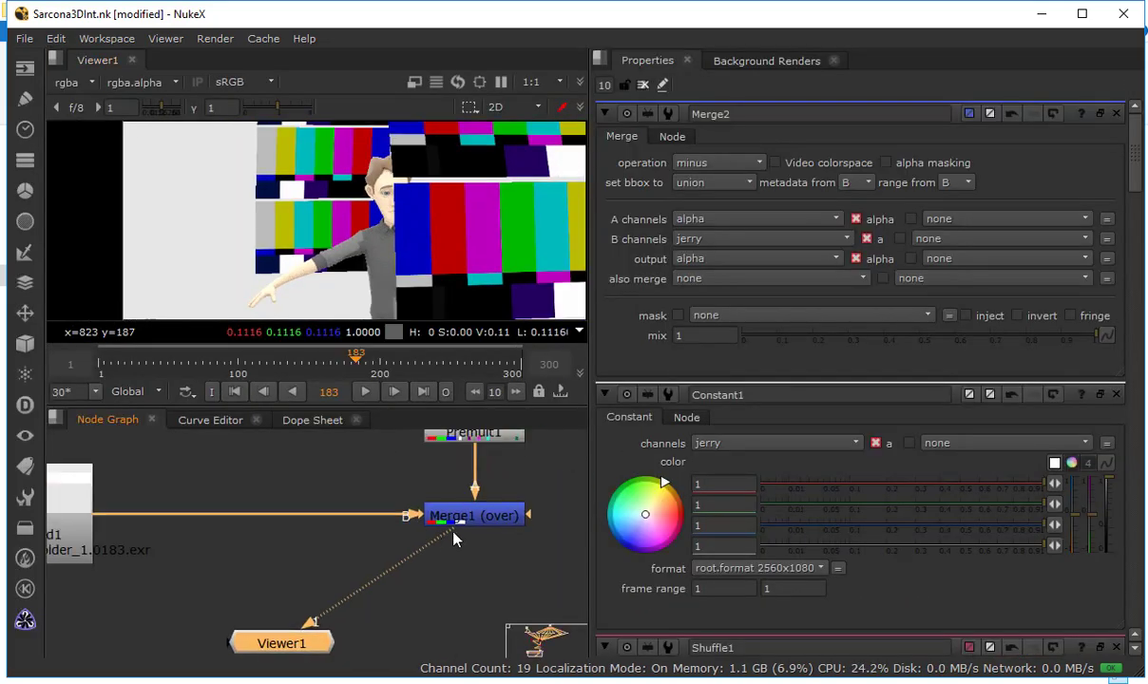
click(475, 520)
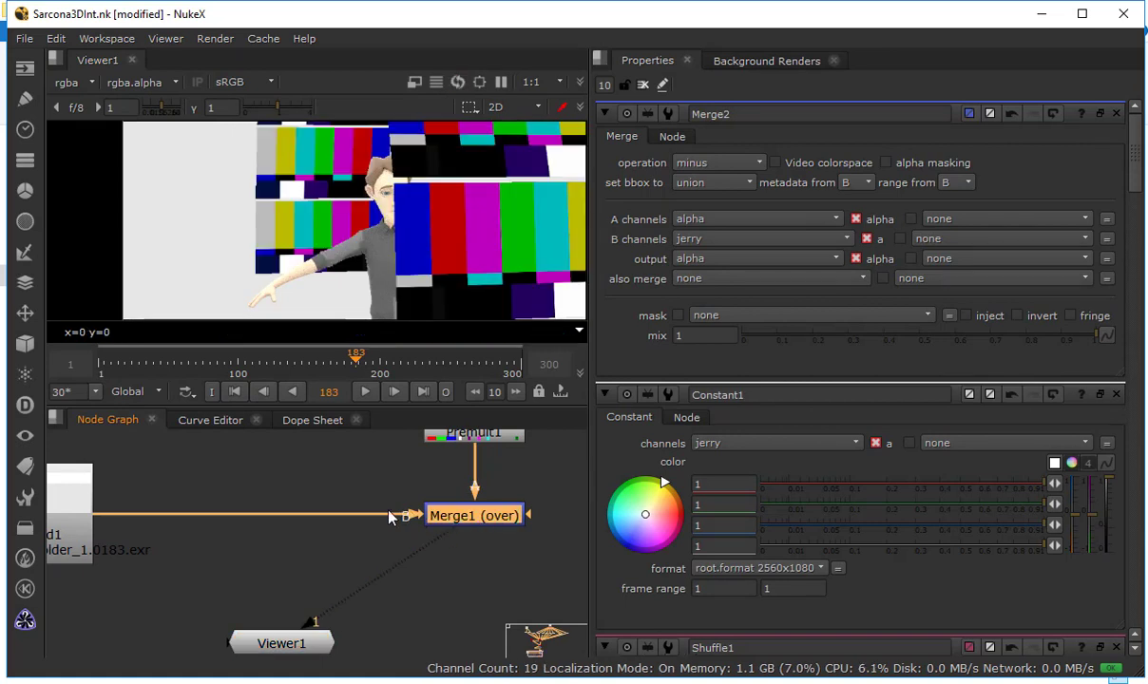
drag(410, 500, 524, 512)
key(a)
key(a)
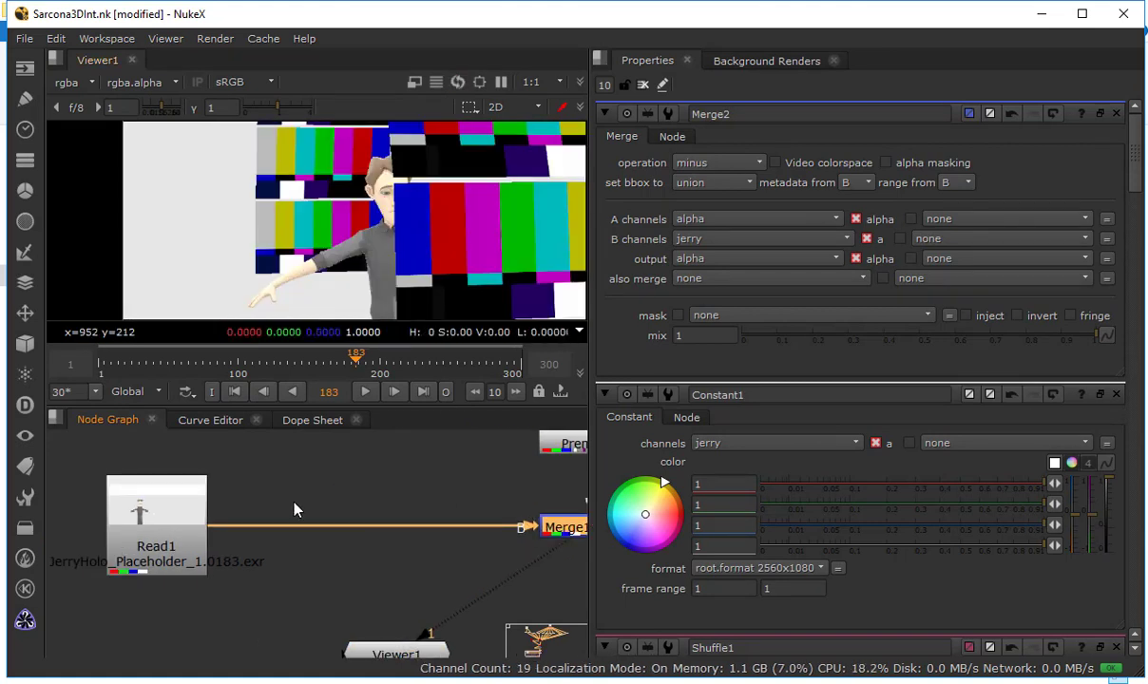
Position the Viewer1 node directly beneath Merge1 and clear the node selection
key(f)
drag(181, 652, 376, 630)
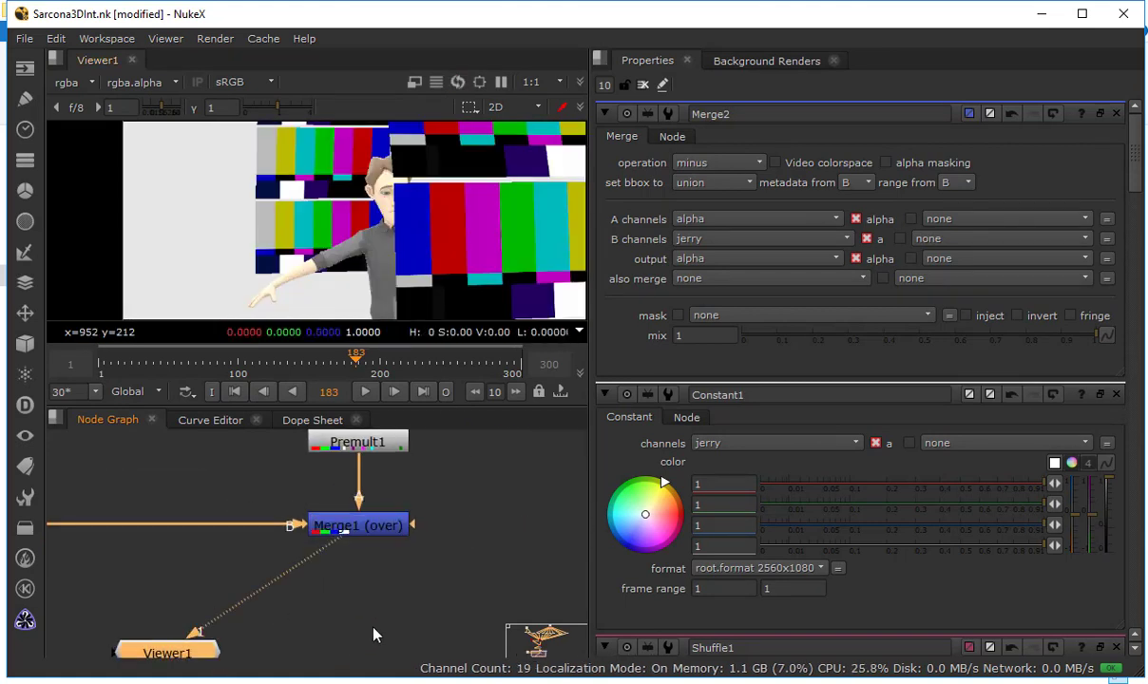
click(458, 529)
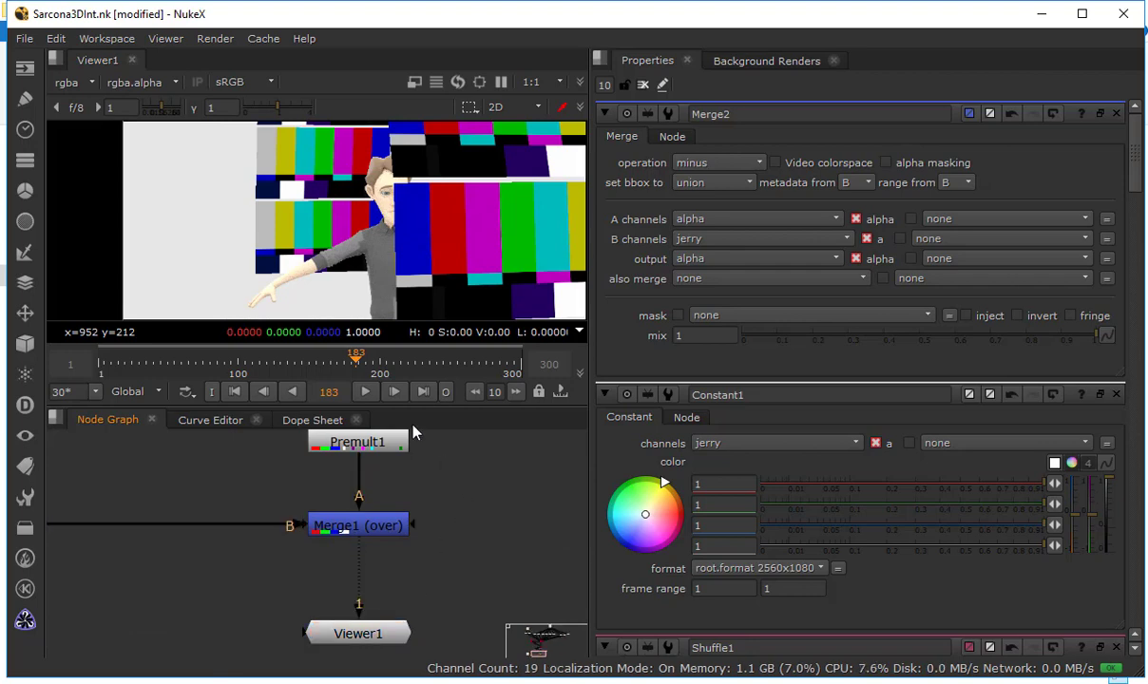
Enlarge the node graph and examine the JerryScreens.fbx nodes from ReadGeo3 to ReadGeo6 that Shuffle1 feeds
key(space)
drag(389, 167, 478, 384)
drag(566, 155, 585, 400)
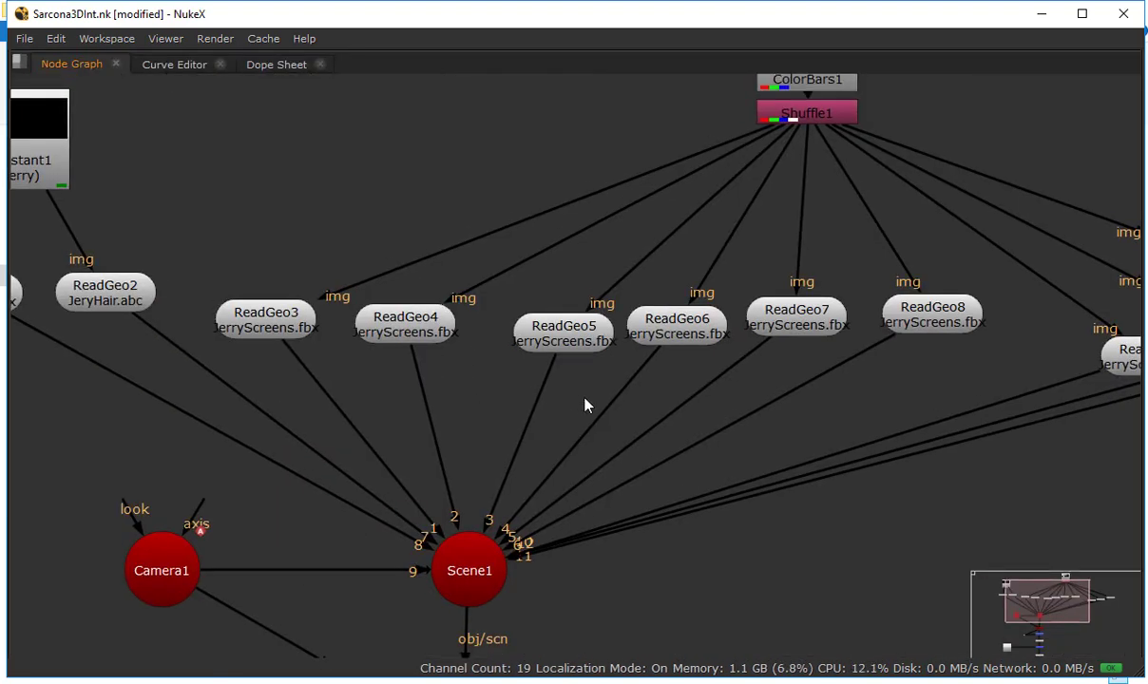
scroll(585, 399, down, 1)
drag(512, 274, 393, 387)
click(209, 443)
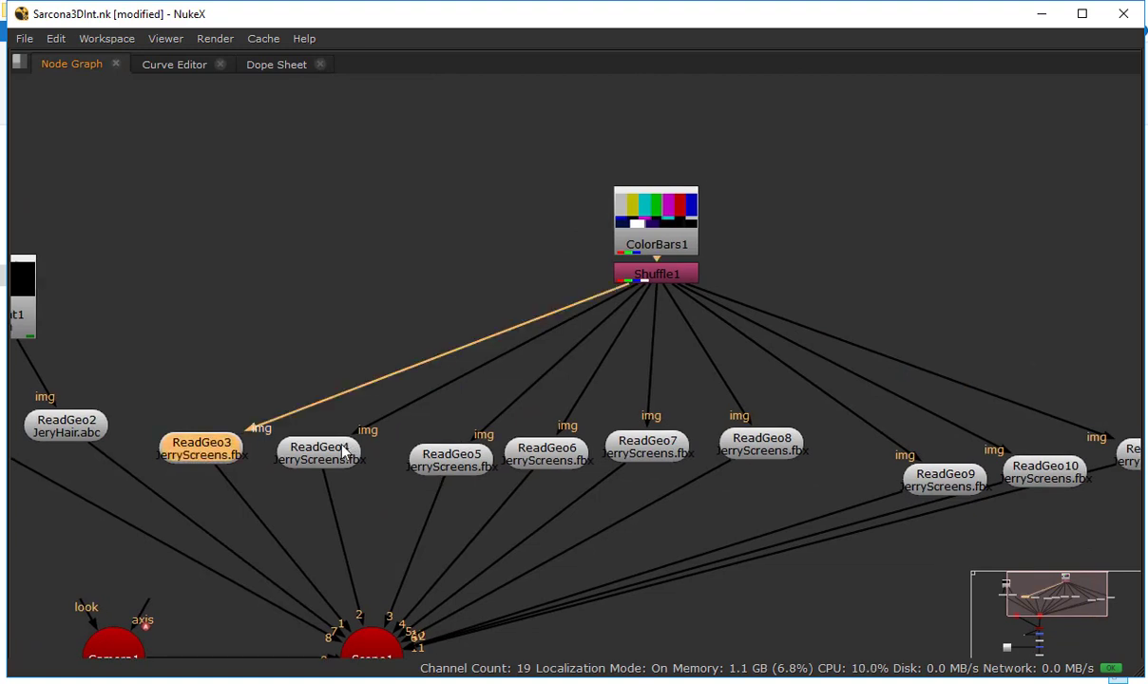
click(343, 450)
click(452, 458)
click(531, 458)
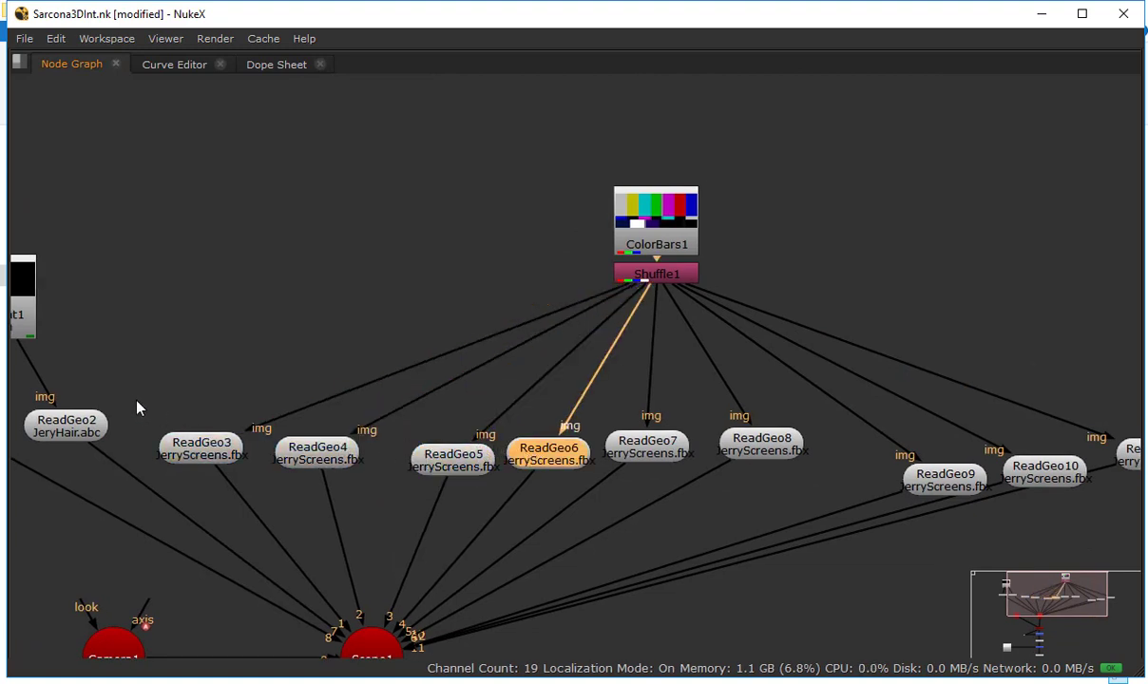
Space the screen geometry nodes into groups, setting ReadGeo6, ReadGeo7 and ReadGeo8 apart from ReadGeo3, ReadGeo4 and ReadGeo5
drag(130, 399, 510, 488)
mouse_move(464, 464)
mouse_down()
mouse_move(466, 419)
mouse_move(455, 459)
mouse_up()
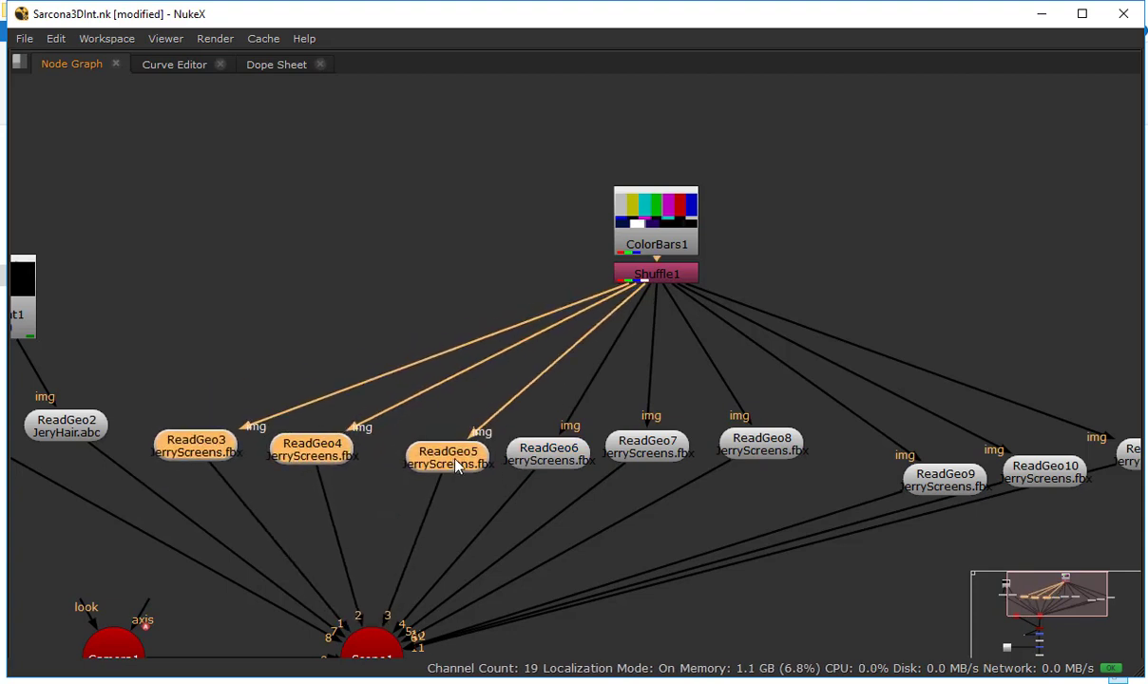
drag(545, 455, 559, 454)
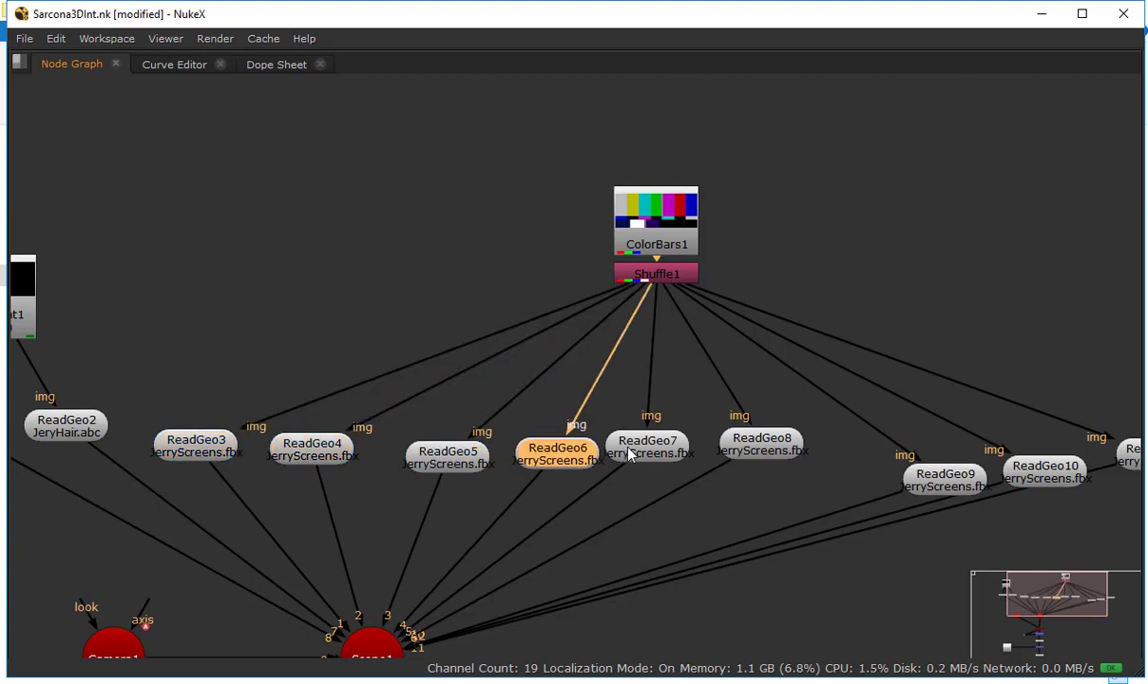
shift+click(651, 445)
shift+click(761, 447)
drag(761, 452, 802, 468)
click(830, 287)
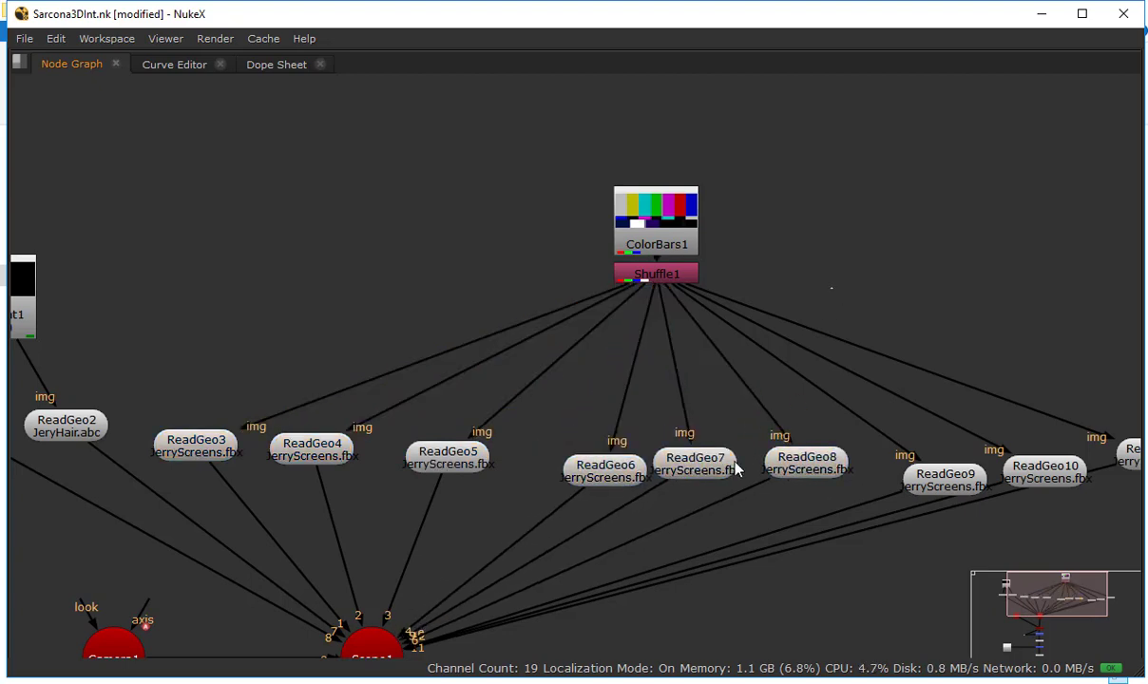
Disable ReadGeo7 in the restored layout, comparing the composite at frame 61 with the node on and off
click(722, 465)
key(d)
key(space)
scroll(440, 242, down, 4)
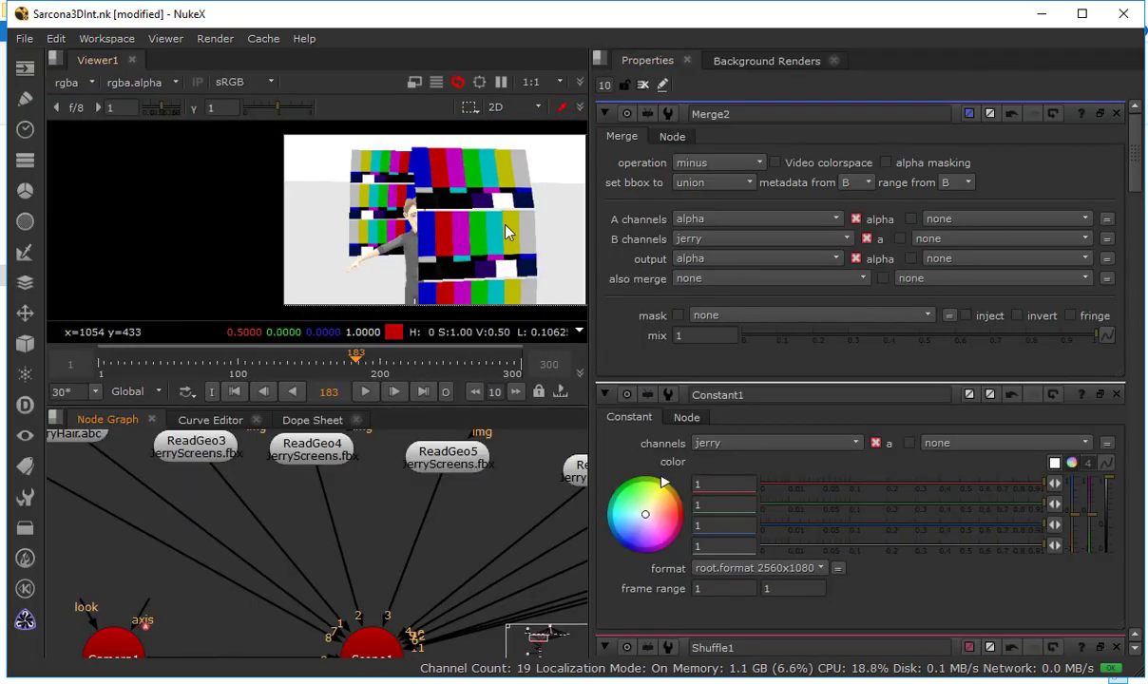
drag(506, 229, 369, 245)
drag(229, 365, 193, 365)
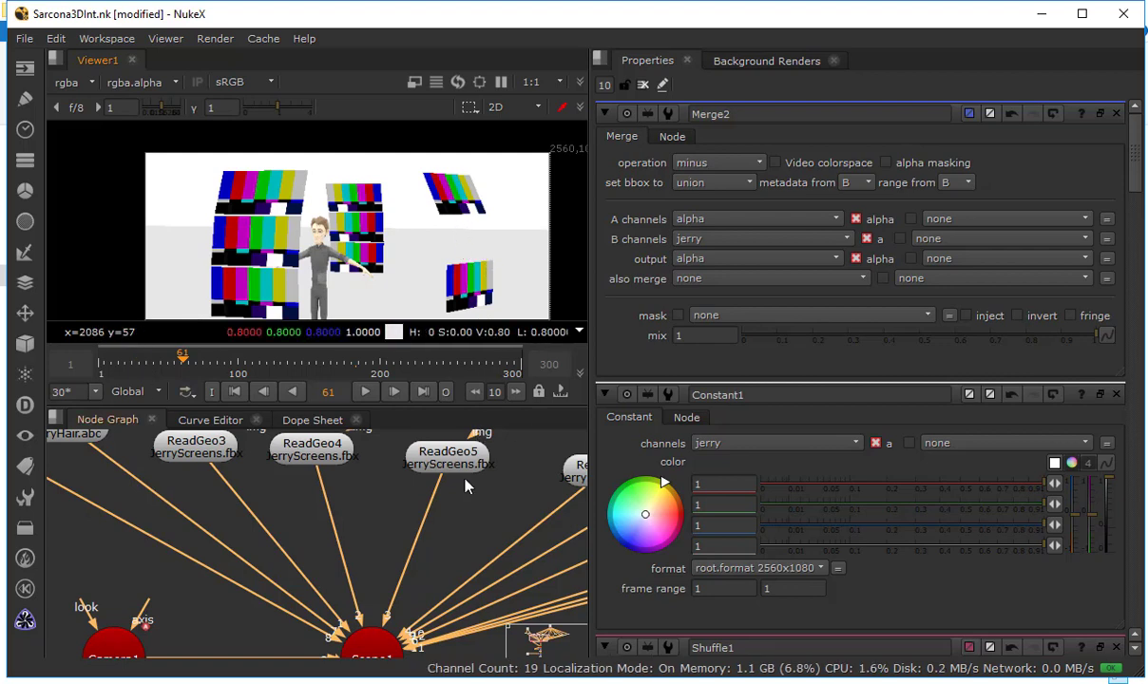
drag(474, 501, 336, 594)
drag(499, 537, 298, 516)
key(d)
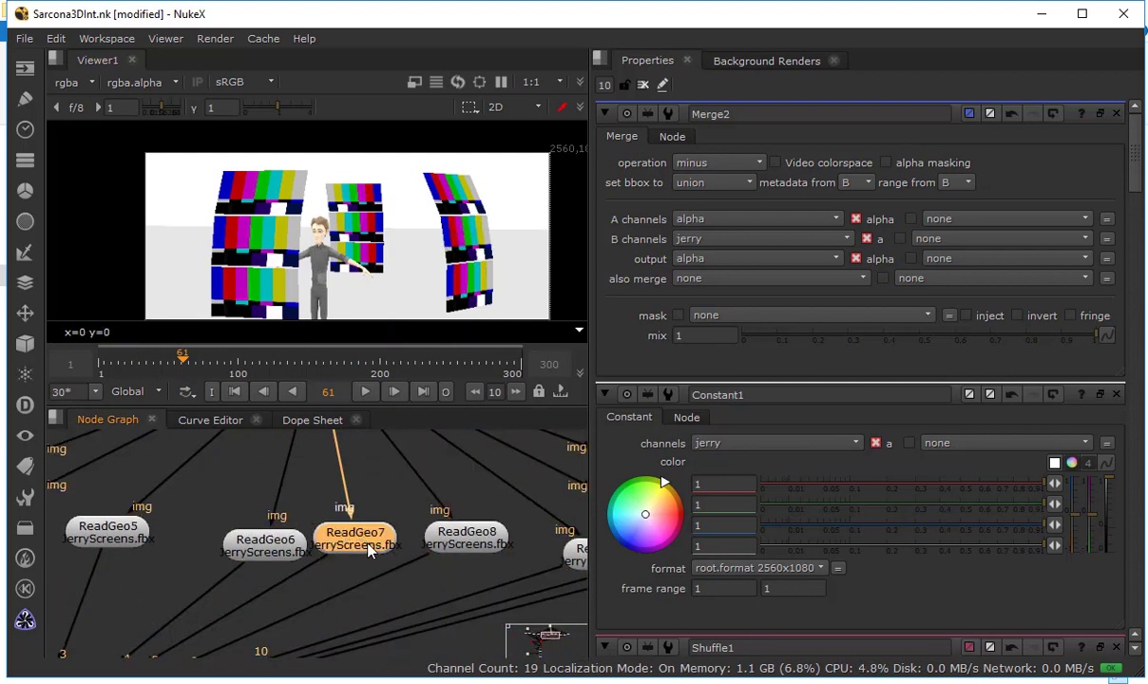
key(d)
Disable the ReadGeo9 and ReadGeo11 screen geometry nodes together
drag(444, 508, 210, 536)
click(424, 567)
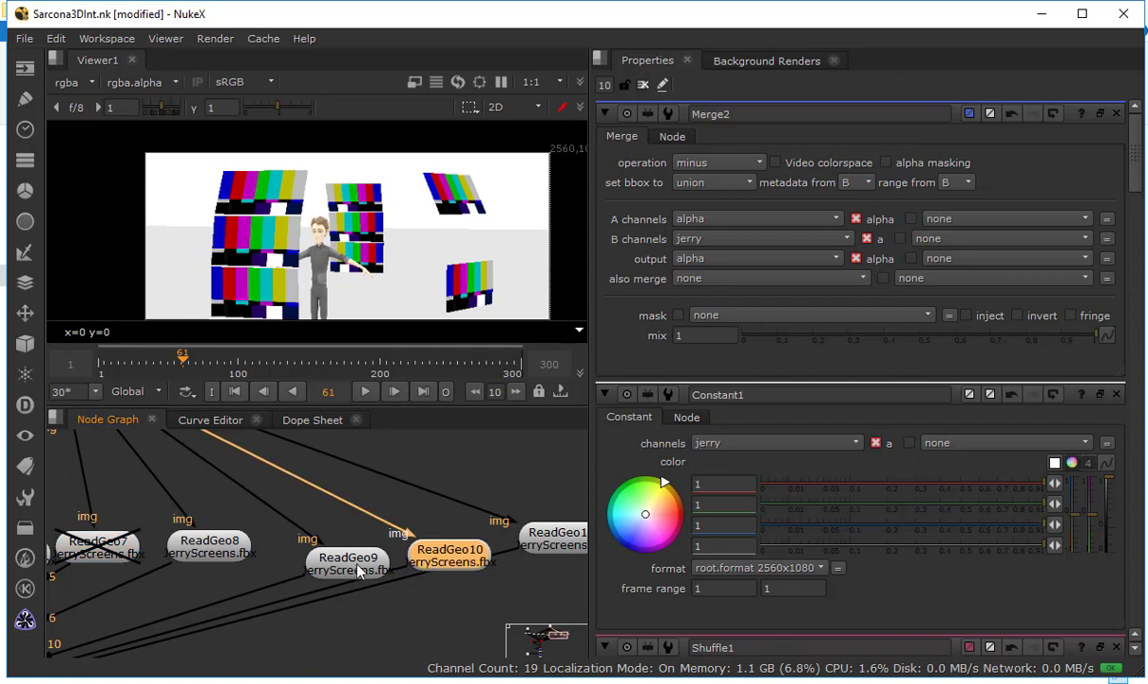
click(342, 559)
shift+click(559, 539)
key(d)
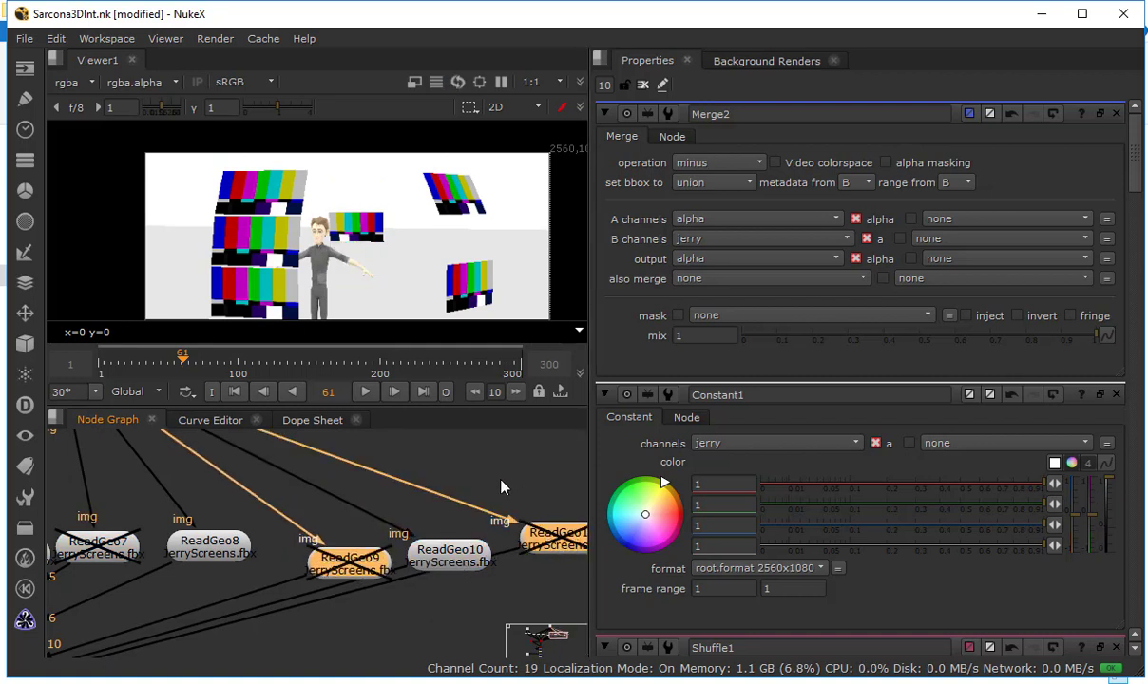
Trace the flow from the screen geometry nodes through Scene1, ScanlineRender1, Merge2 and Premult1 to Merge1, and back up to the texture inputs
drag(488, 485, 357, 456)
drag(235, 551, 271, 534)
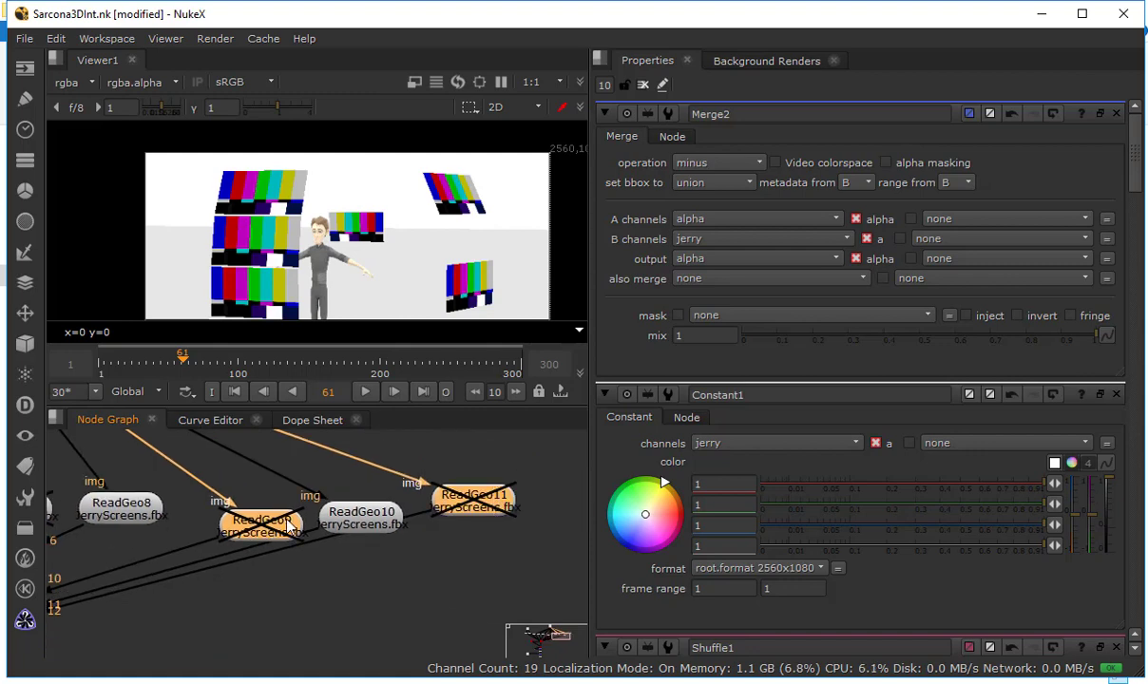
scroll(275, 529, down, 2)
drag(183, 575, 512, 505)
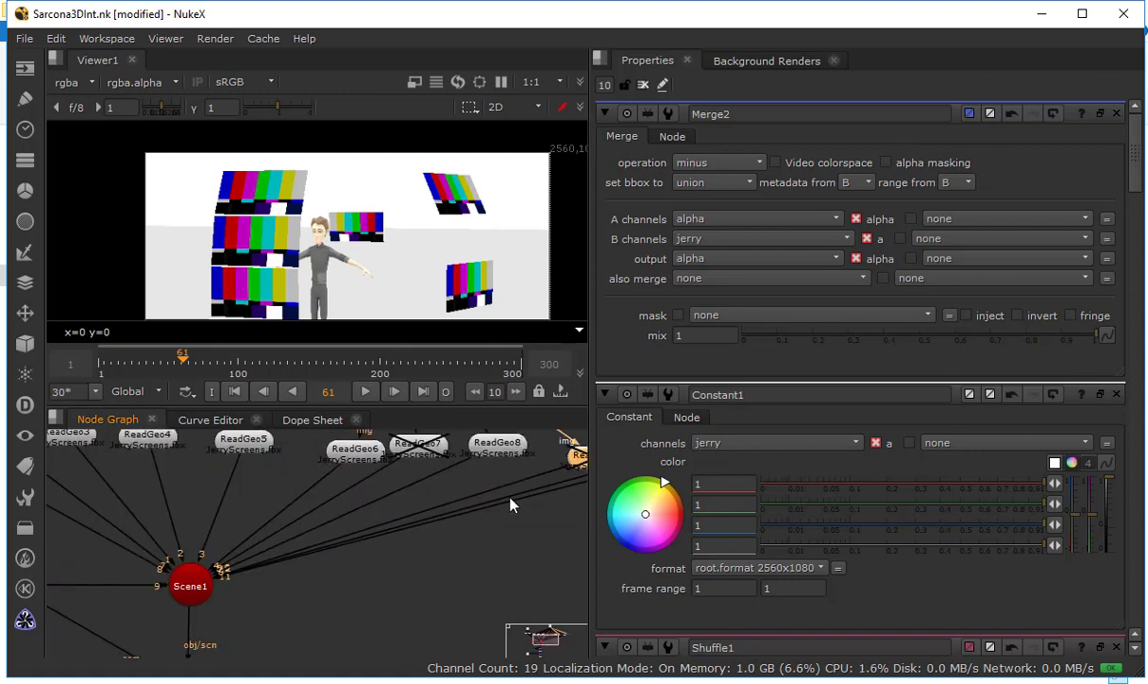
drag(217, 512, 333, 461)
drag(347, 567, 342, 454)
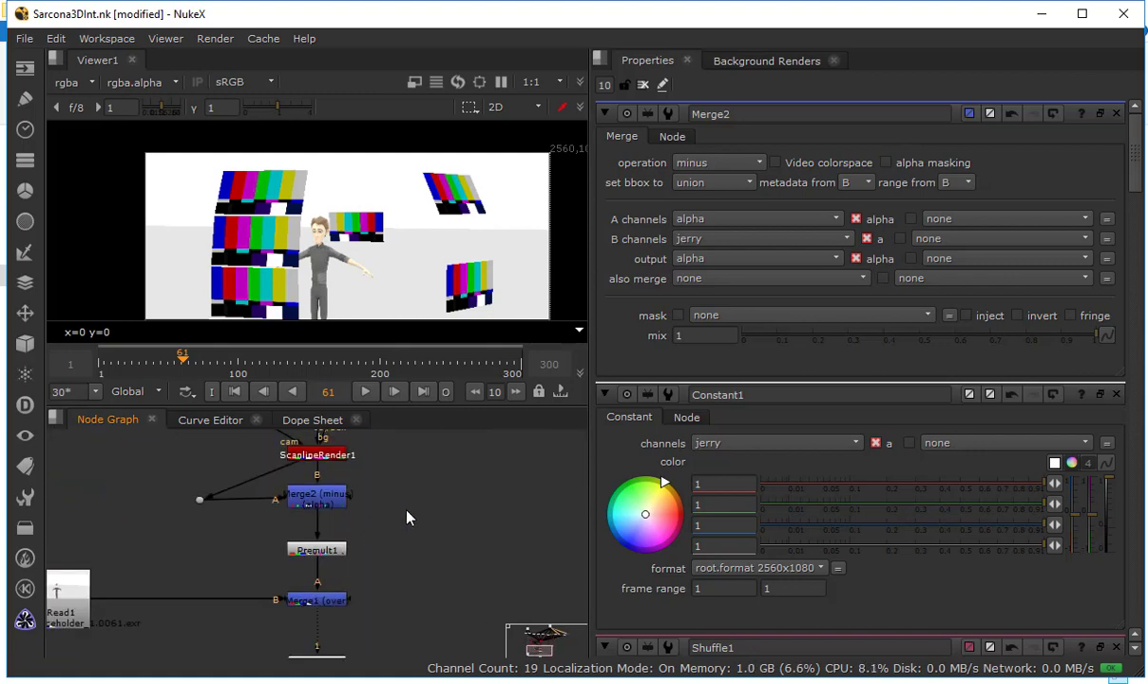
drag(356, 528, 441, 503)
middle_click(441, 503)
scroll(314, 510, up, 2)
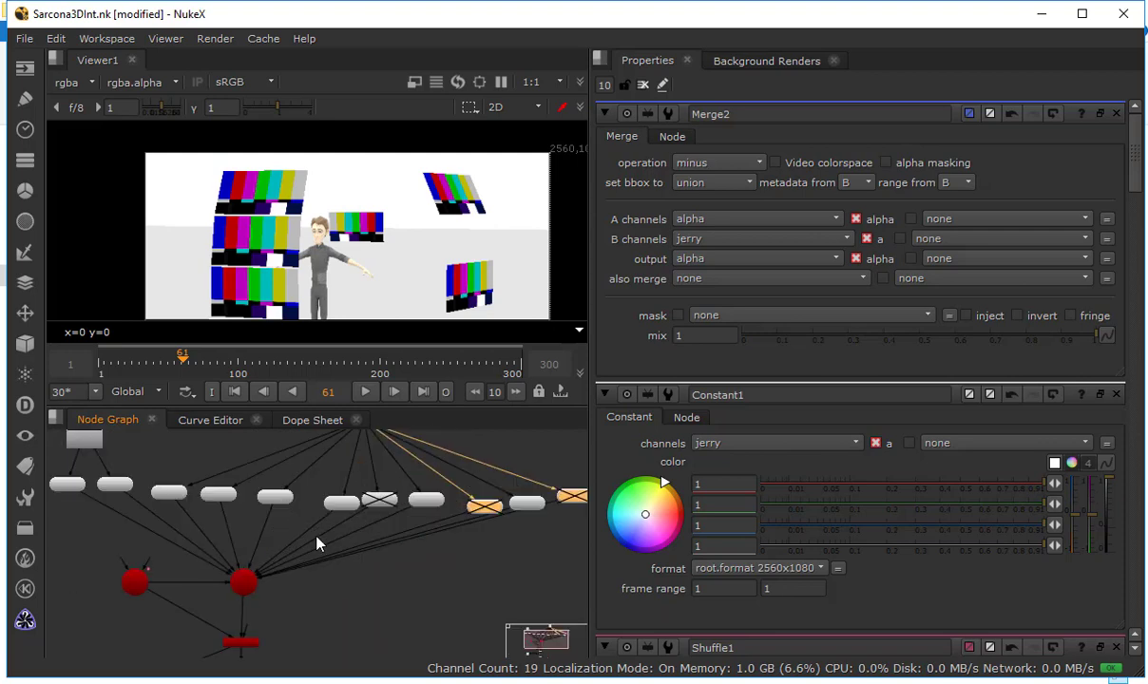
Start a new Read node and browse to the W19 folder in D:/P_Drive
key(r)
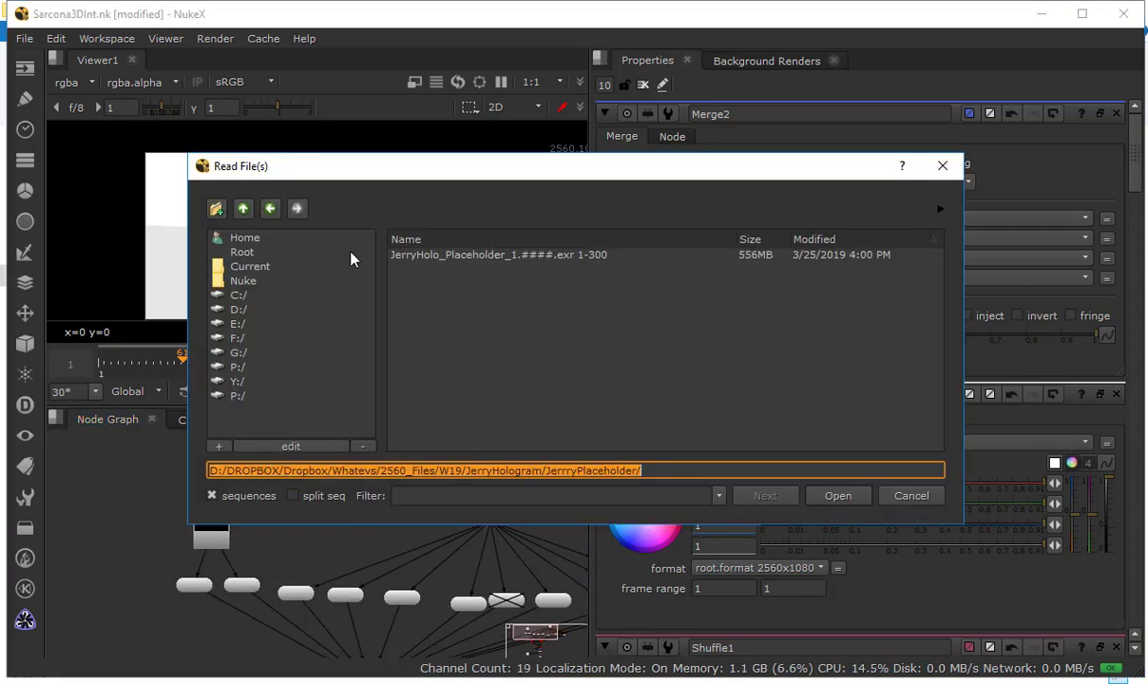
click(243, 208)
click(243, 208)
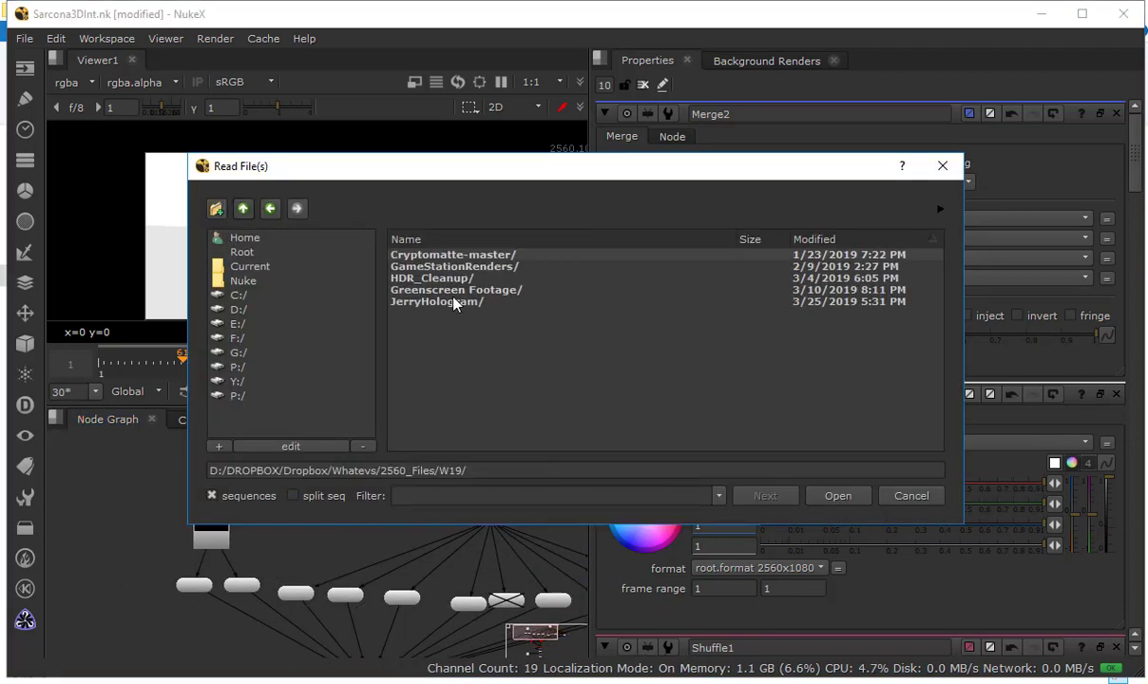
click(243, 208)
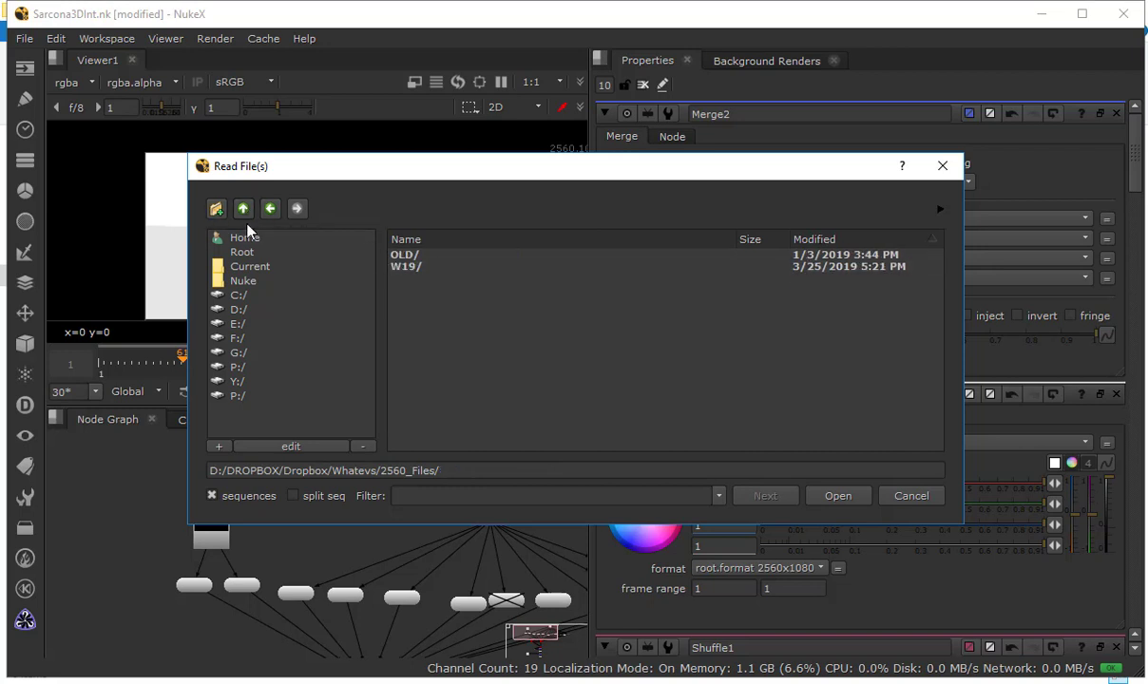
click(253, 314)
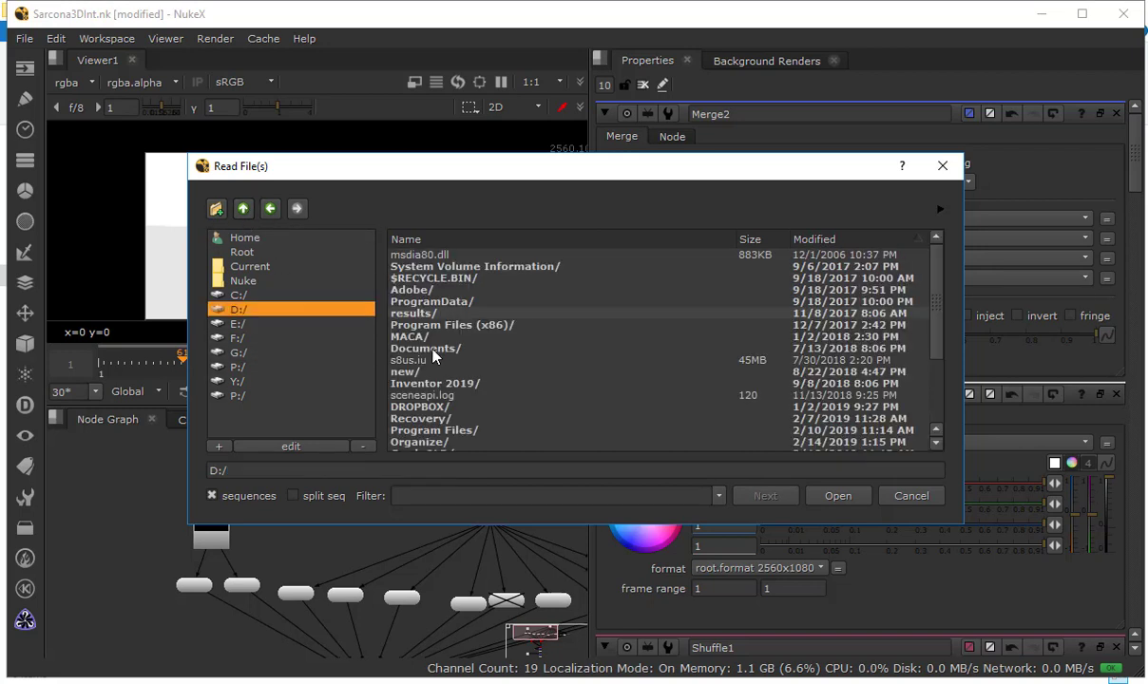
scroll(425, 318, down, 3)
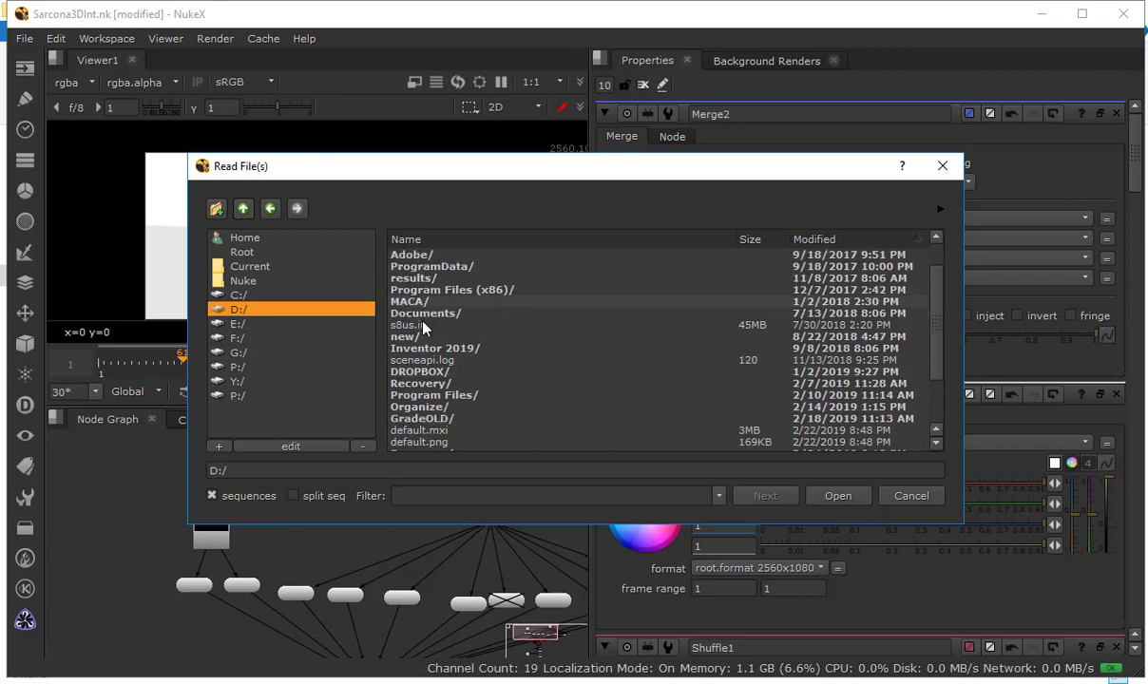
double_click(421, 435)
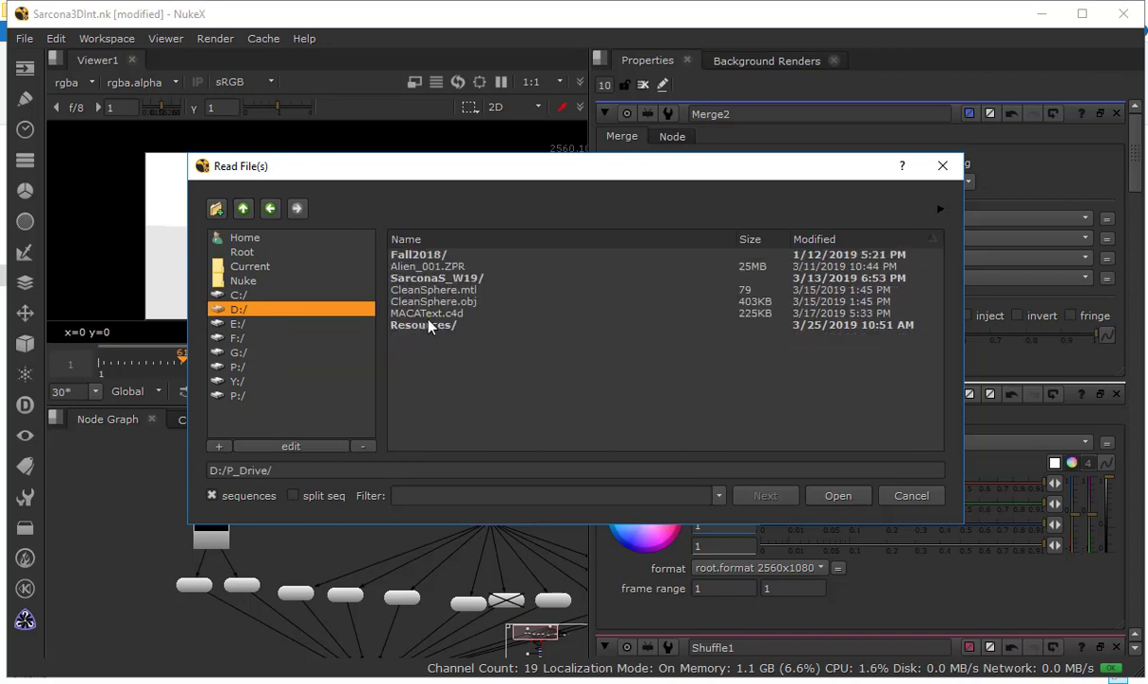
double_click(433, 266)
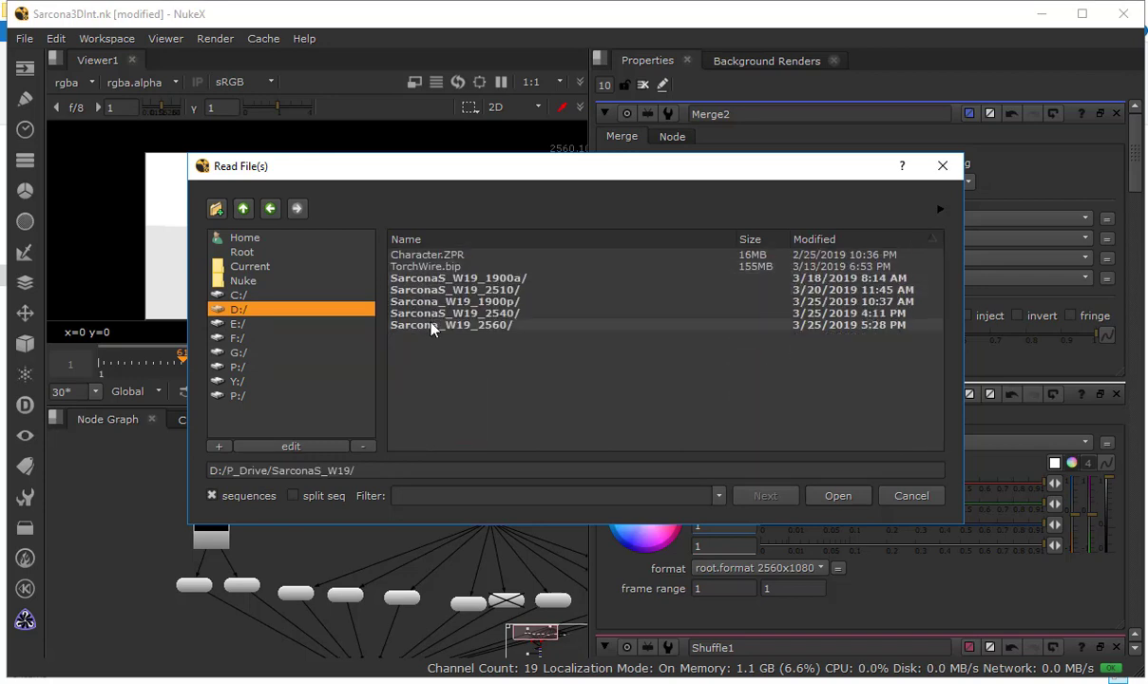
Look through the 2560 class folder's Tracking project for footage to read in, returning to the W19 folder
double_click(428, 325)
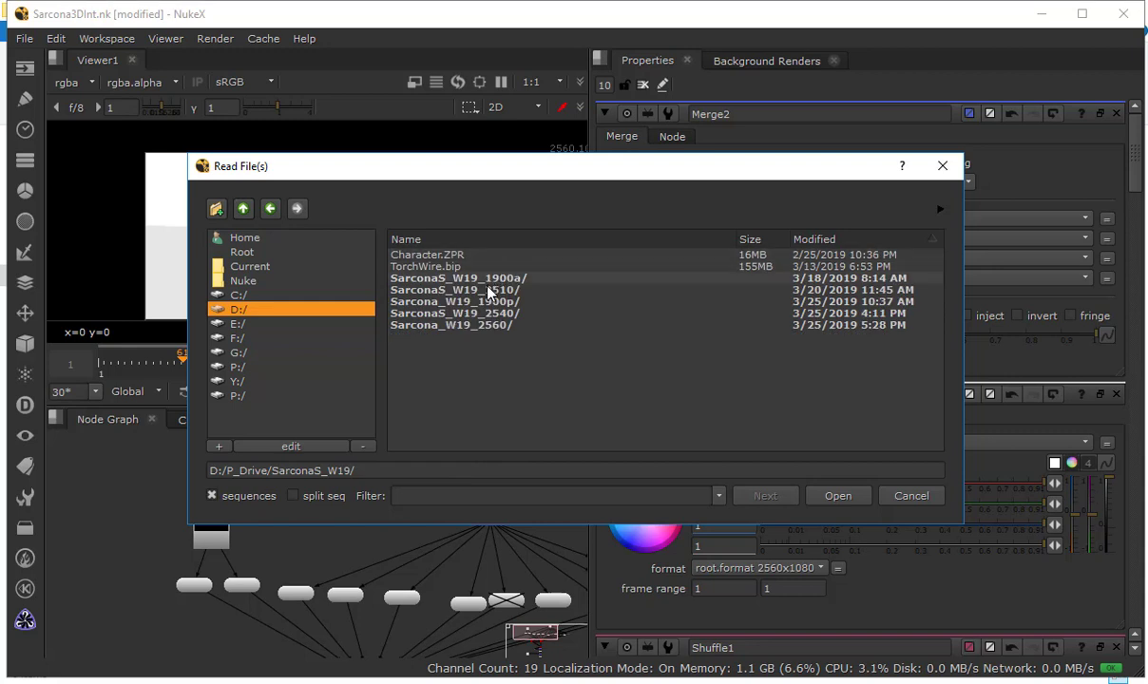
double_click(477, 325)
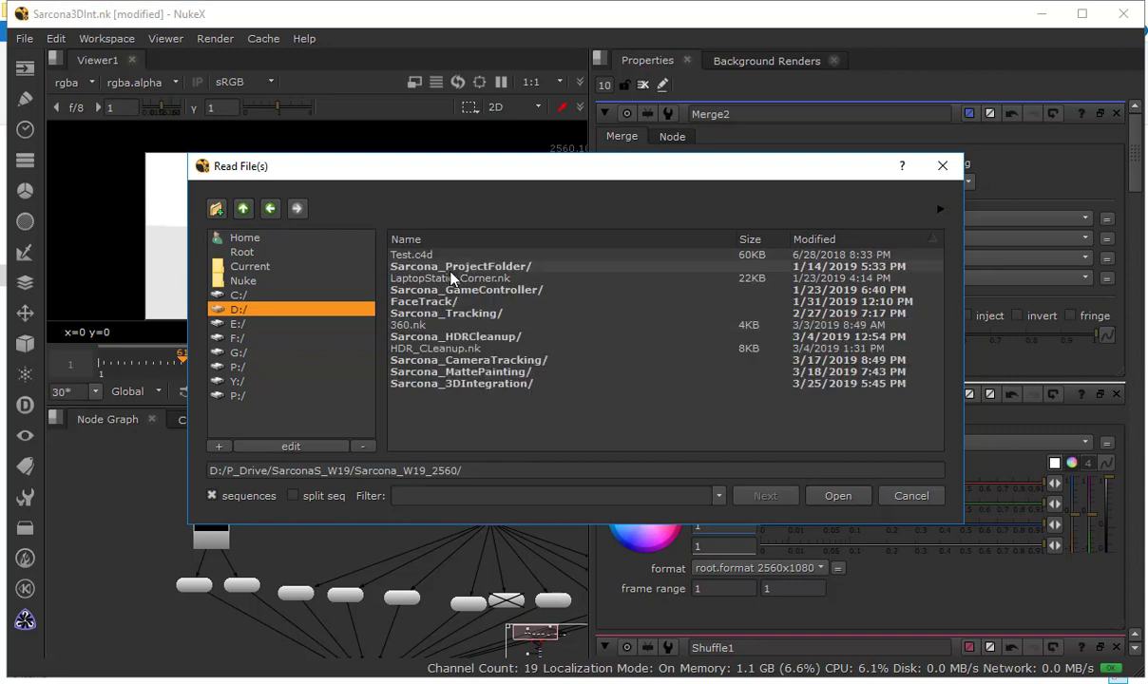
double_click(477, 315)
scroll(447, 351, down, 1)
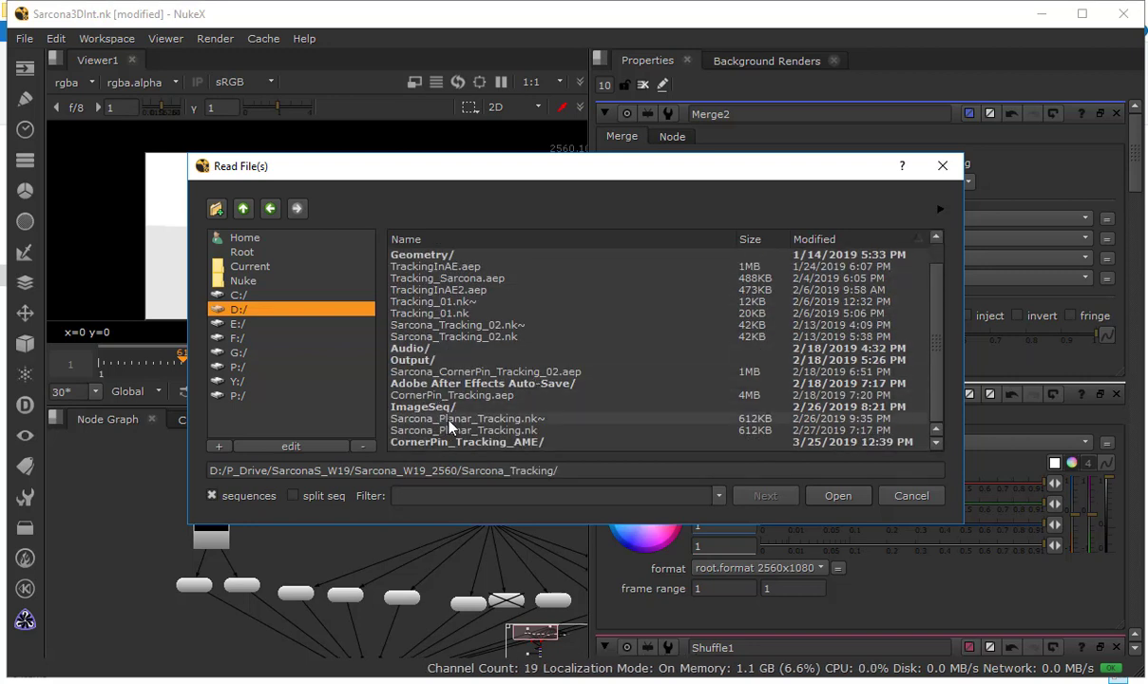
scroll(416, 255, up, 1)
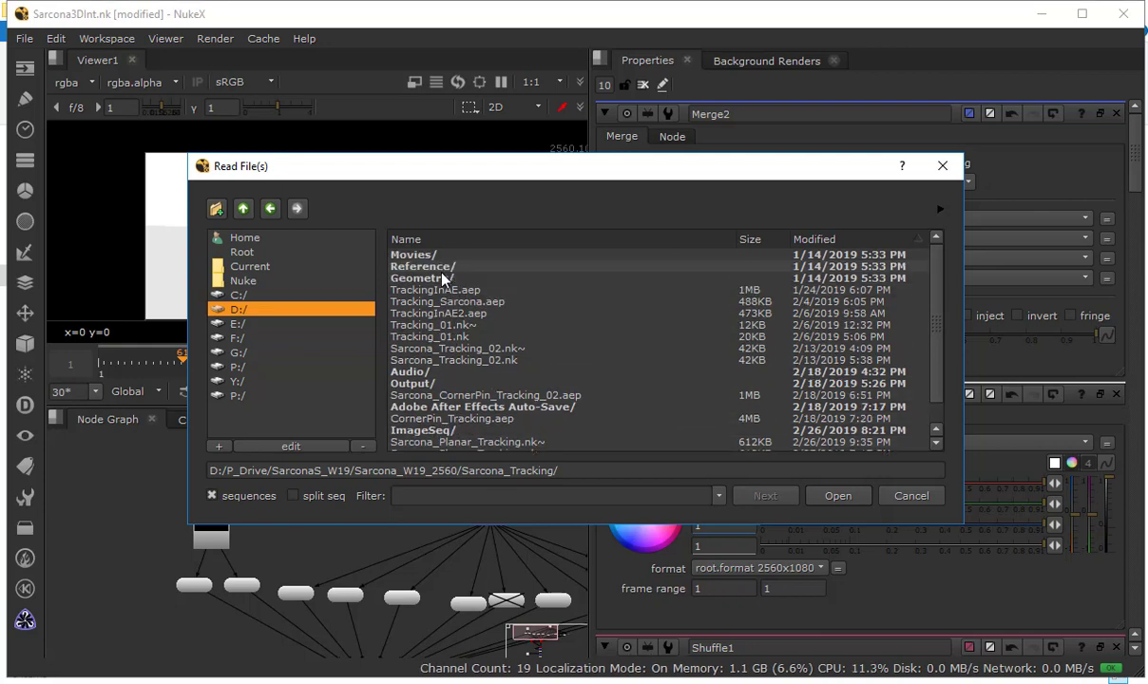
click(242, 209)
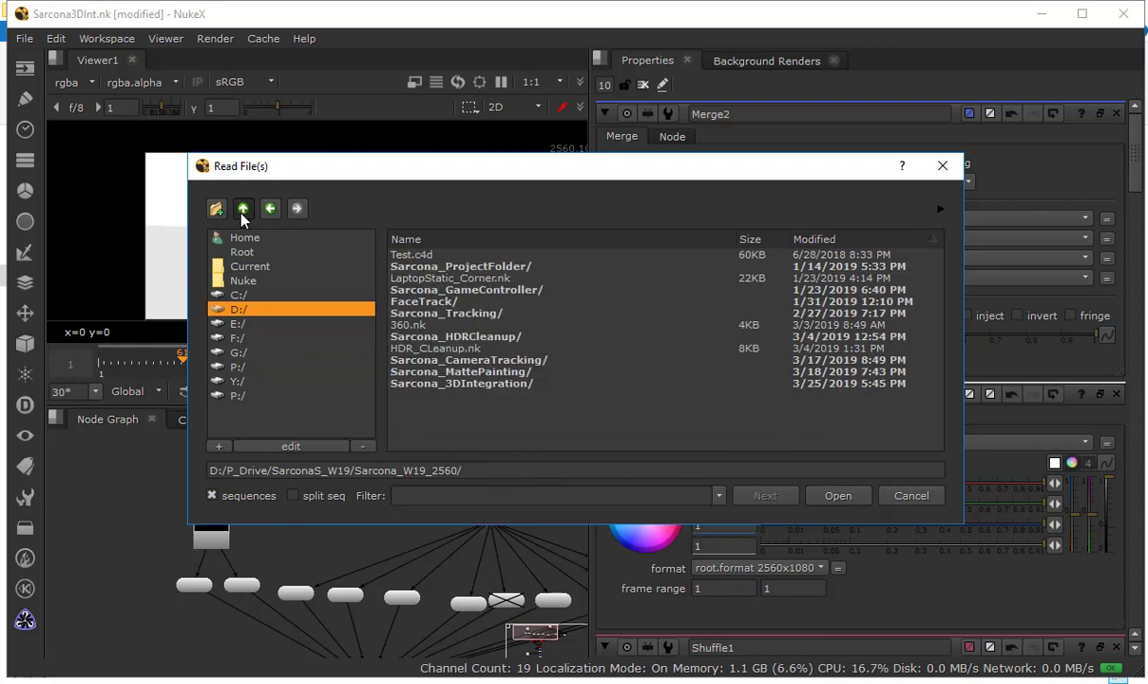
click(243, 209)
click(243, 209)
Check the Output folder of the 1900a class's Hologram project for footage, returning to the W19 folder
double_click(462, 280)
click(462, 281)
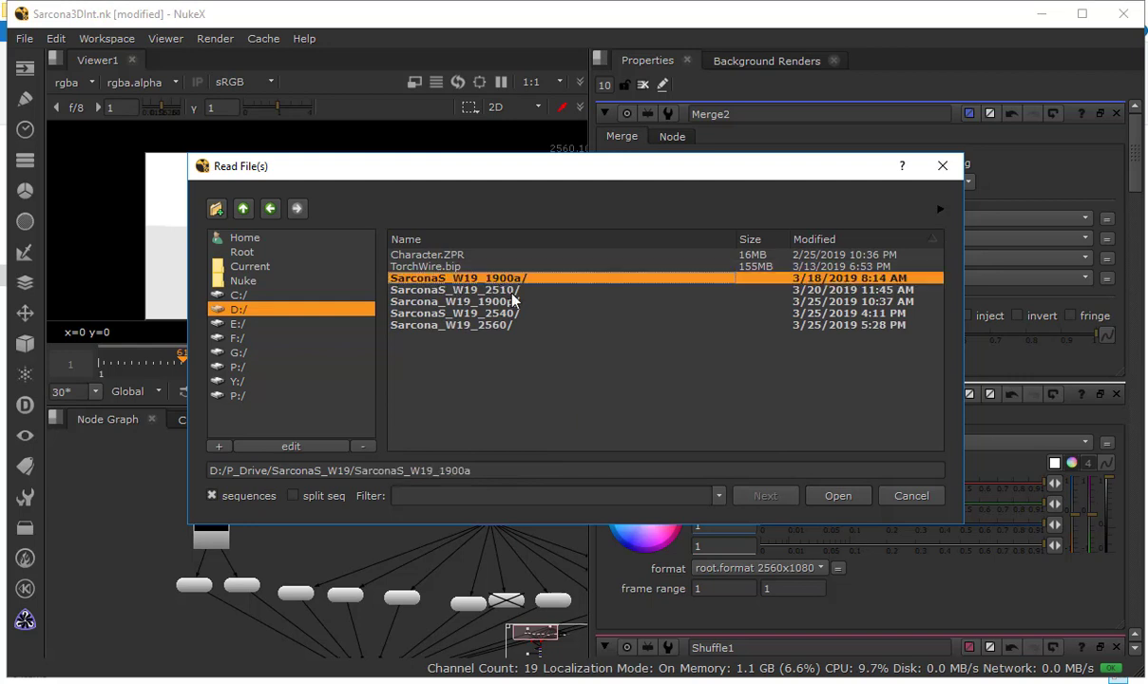
double_click(462, 280)
double_click(455, 336)
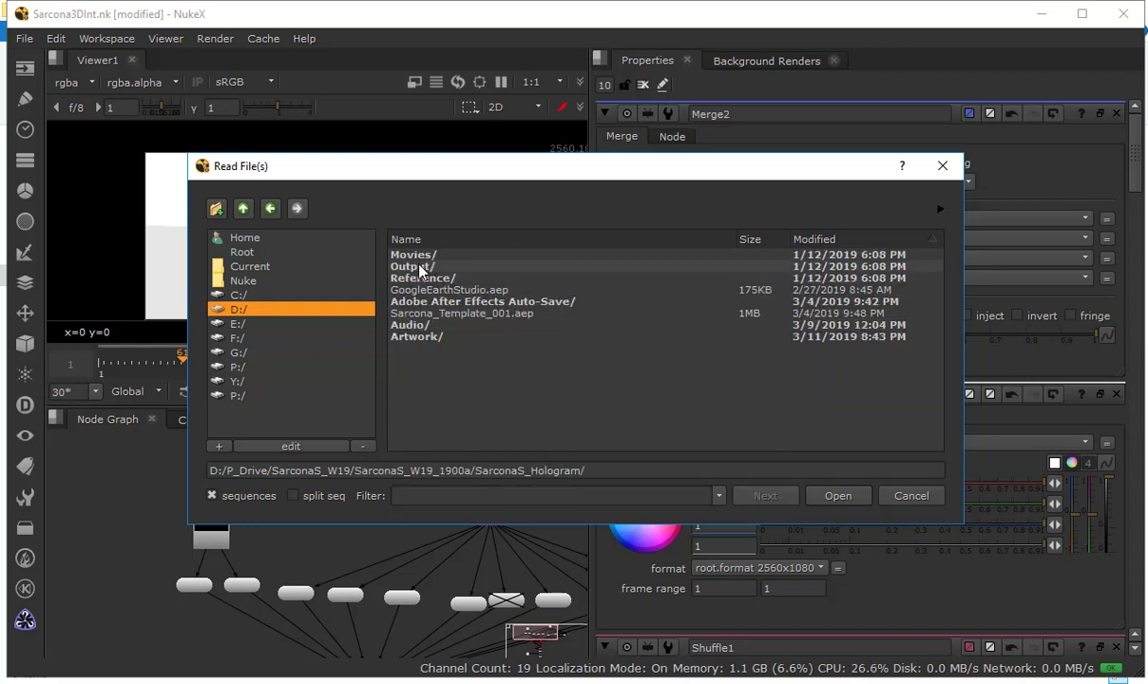
double_click(421, 267)
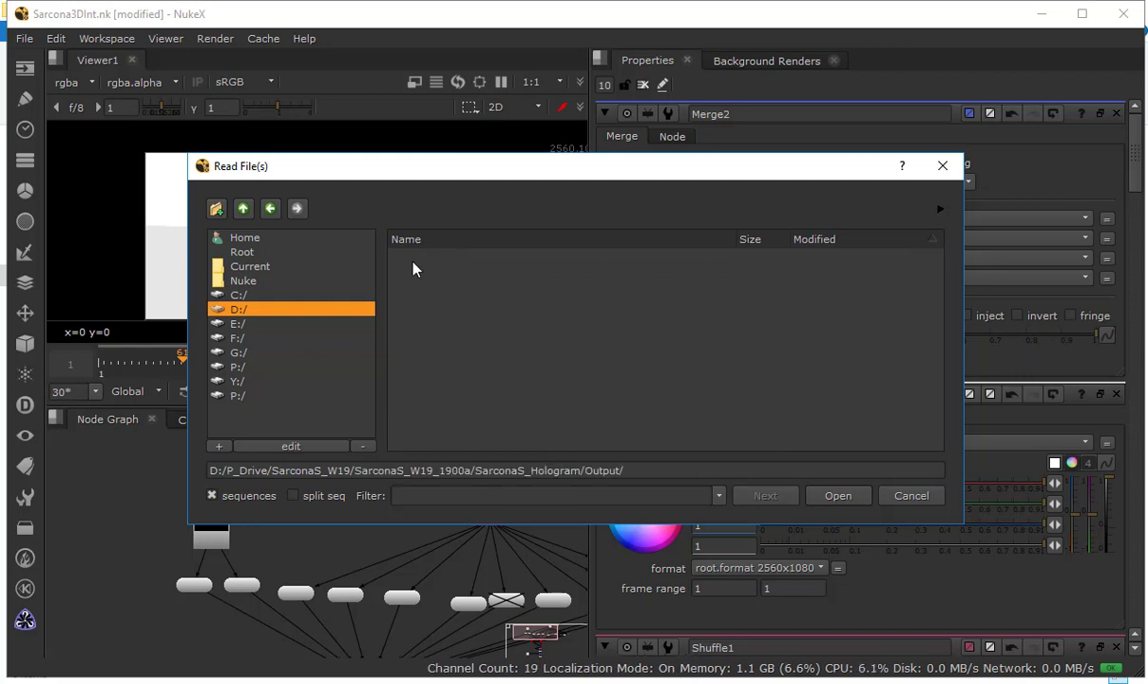
click(237, 210)
click(242, 211)
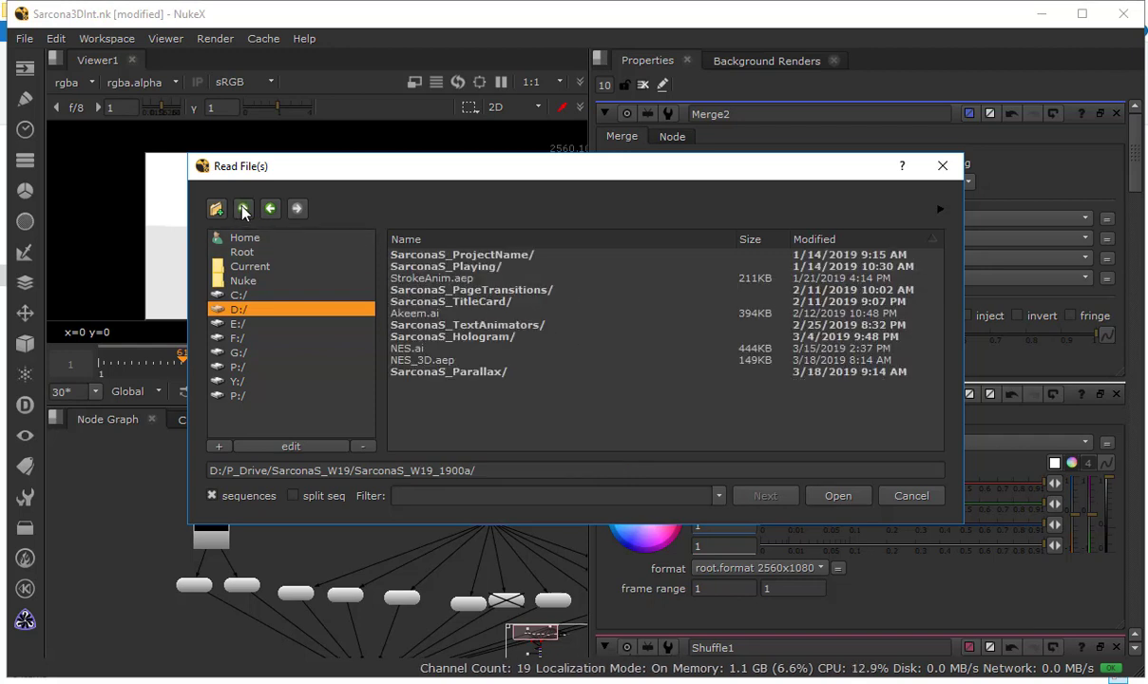
click(243, 209)
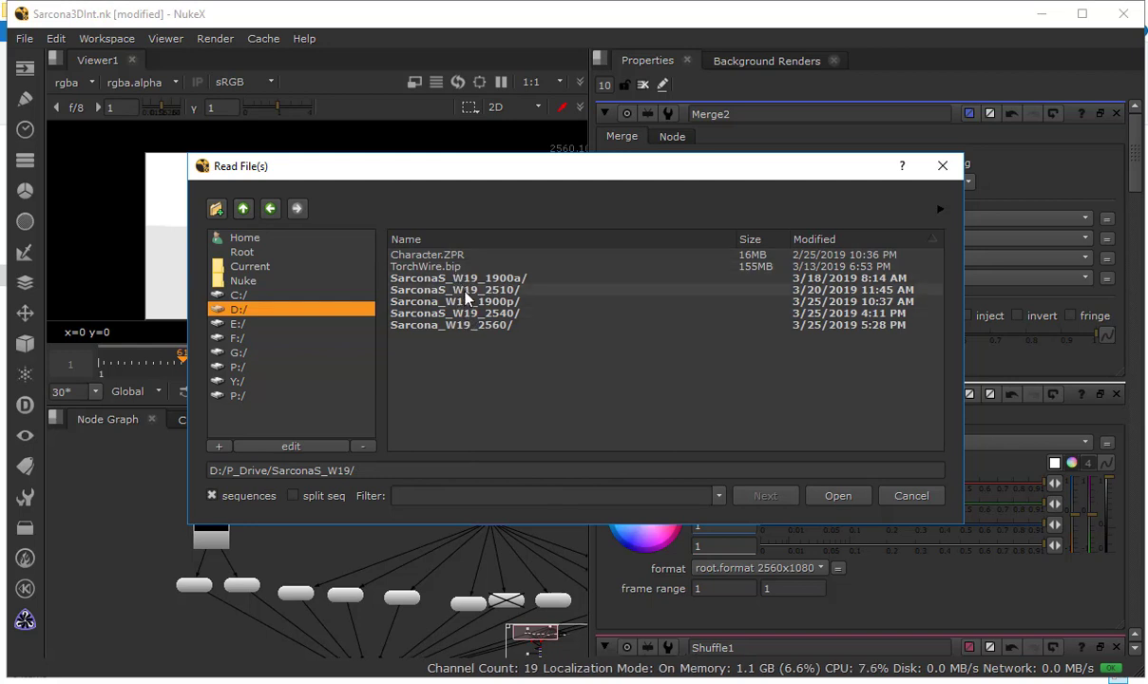
Read in the first item from the Parallax_001_AME render folder of the 1900p class
click(466, 289)
double_click(465, 301)
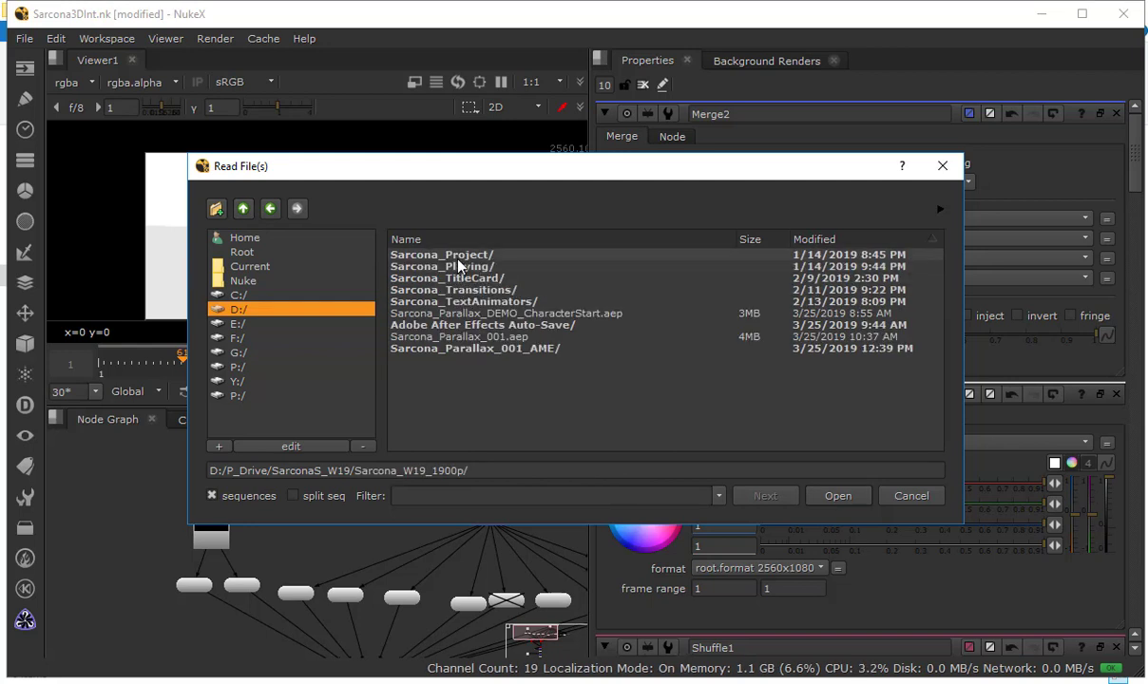
click(469, 348)
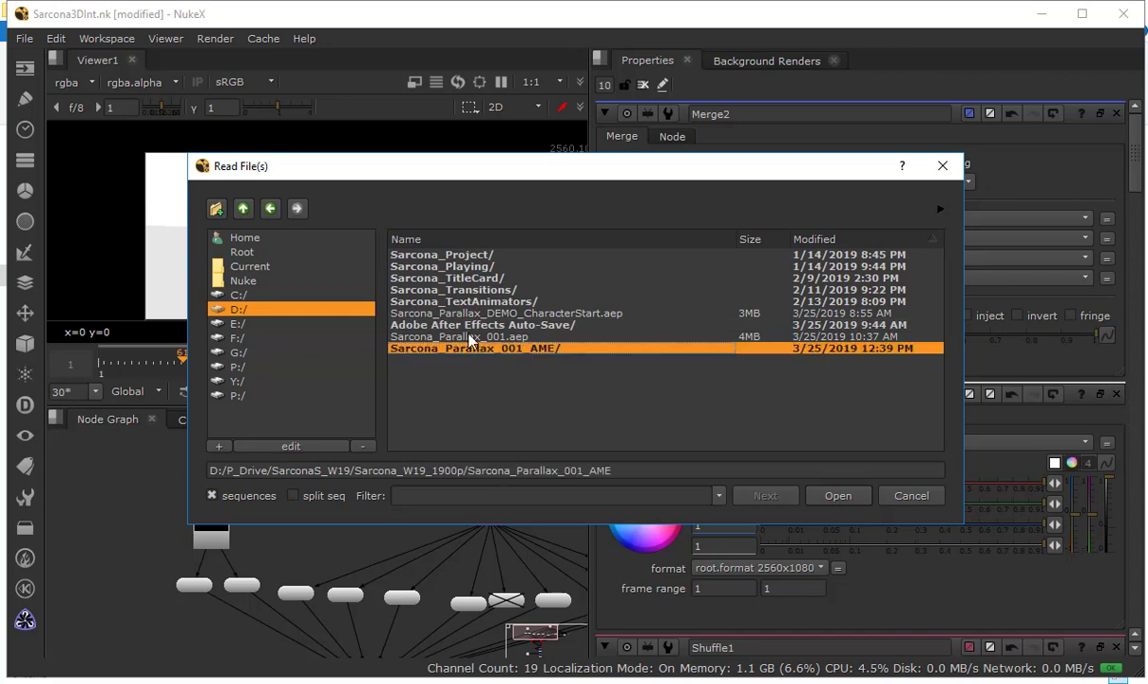
double_click(468, 348)
double_click(454, 255)
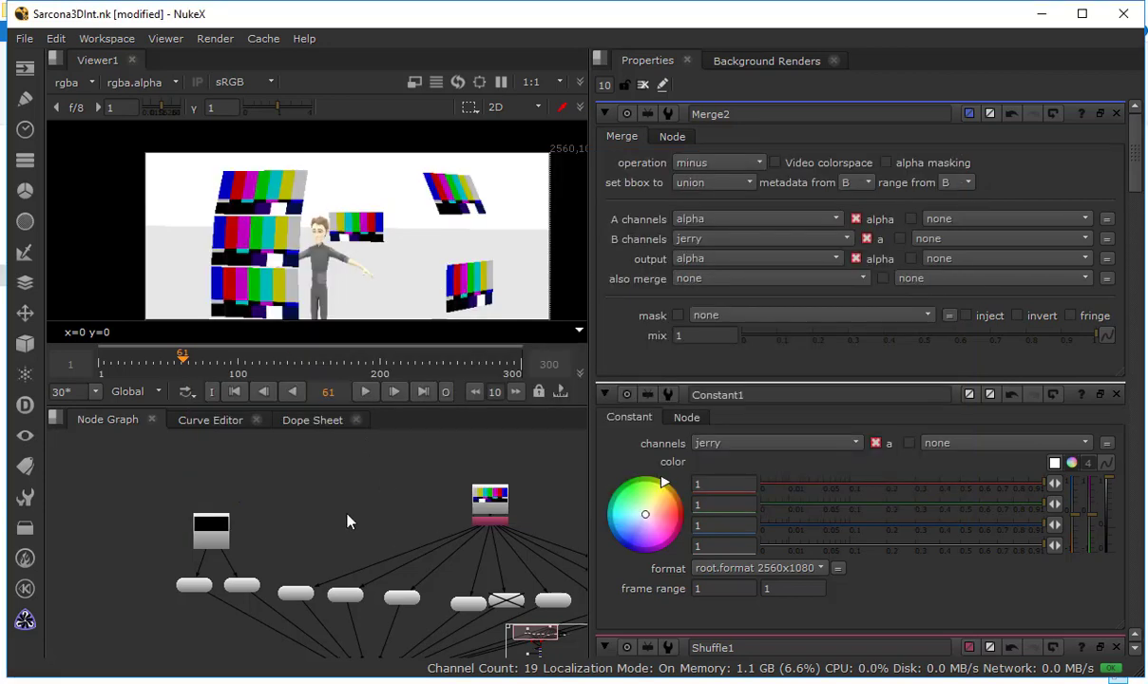
Reconnect the image input of ReadGeo3 from the color bars' Shuffle1 to the Environment 2.mp4 Read node
scroll(350, 514, up, 3)
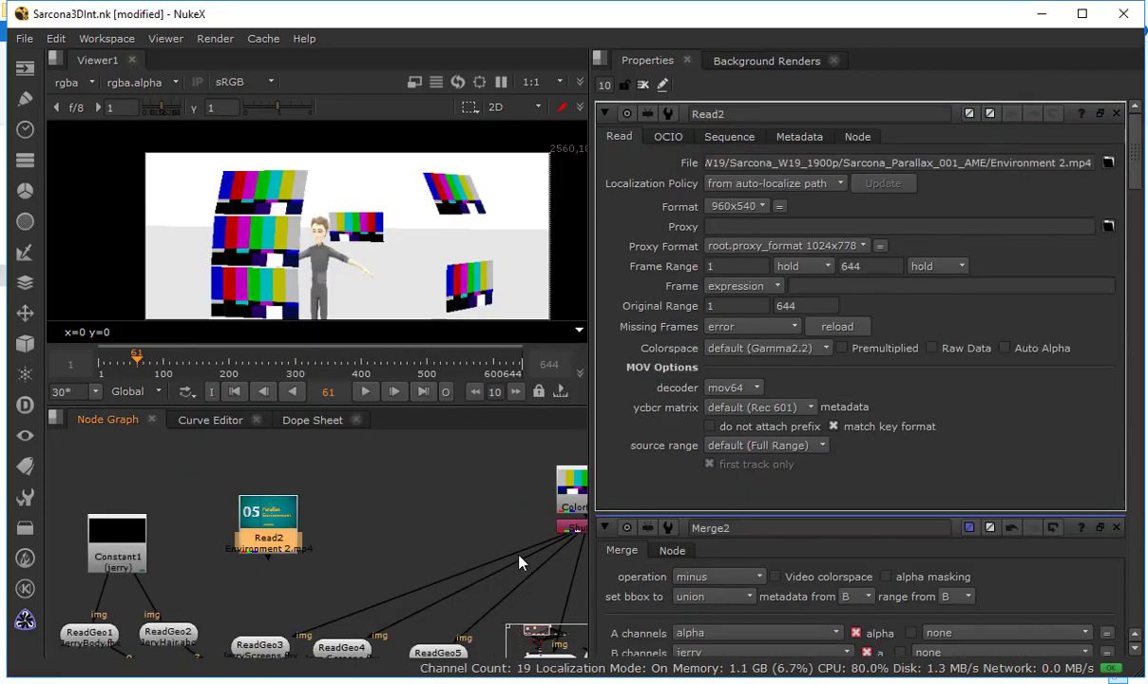
drag(521, 564, 268, 521)
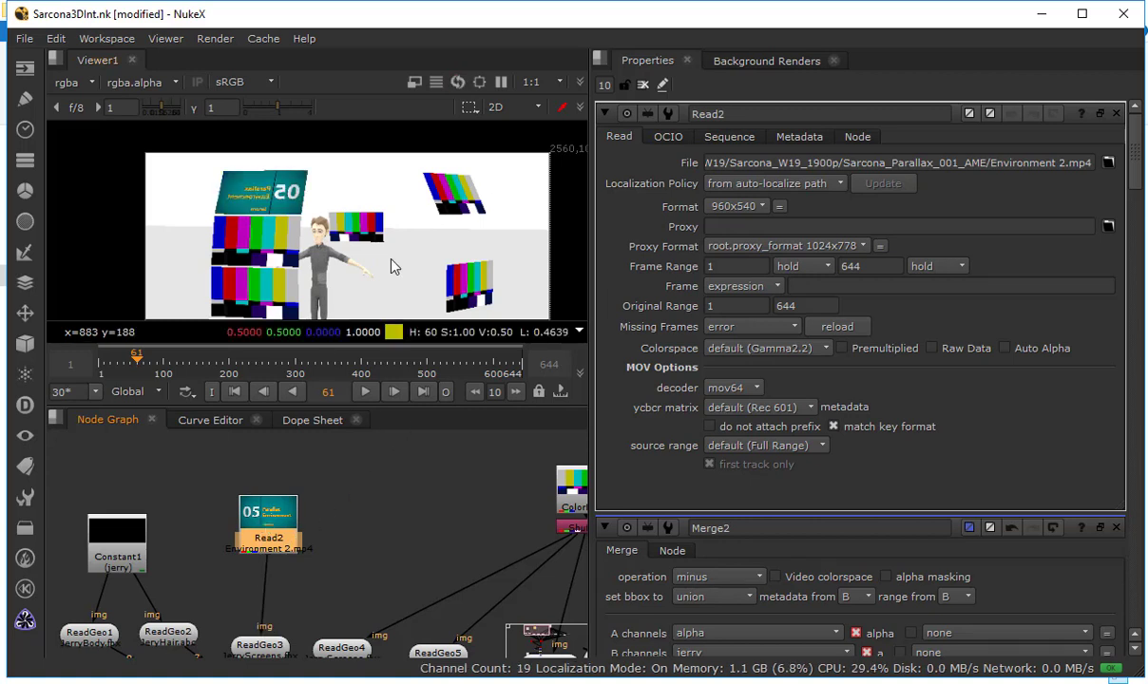
Scrub through the timeline to check the Environment 2 footage on the screen, ending at frame 39
click(246, 362)
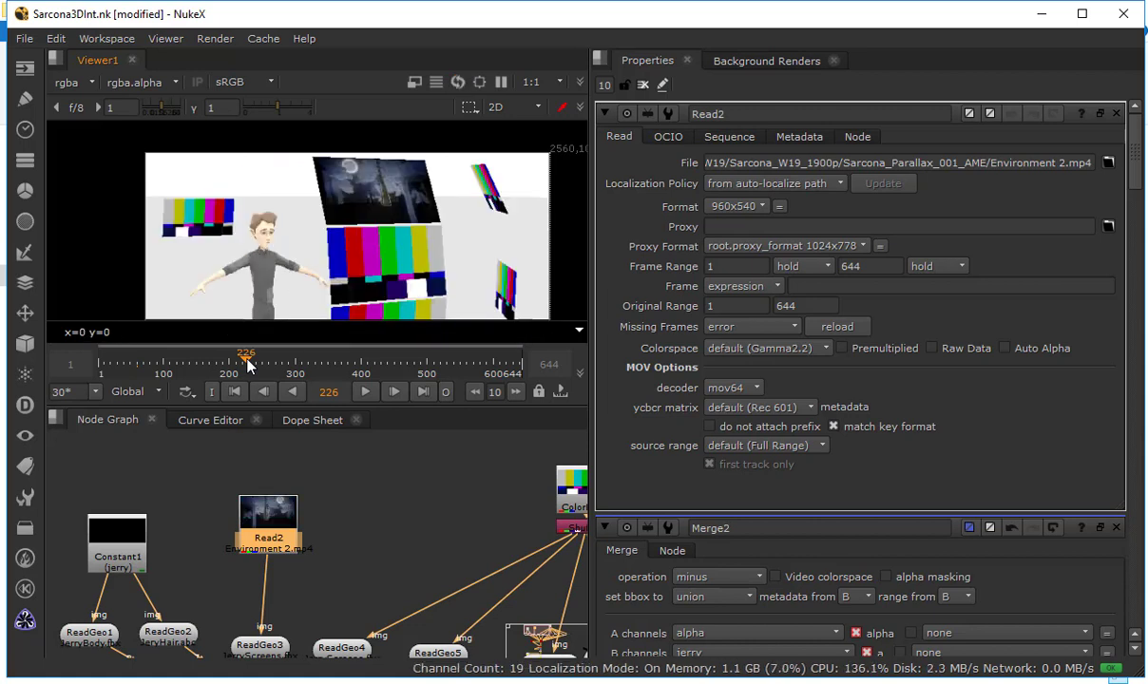
drag(248, 365, 359, 374)
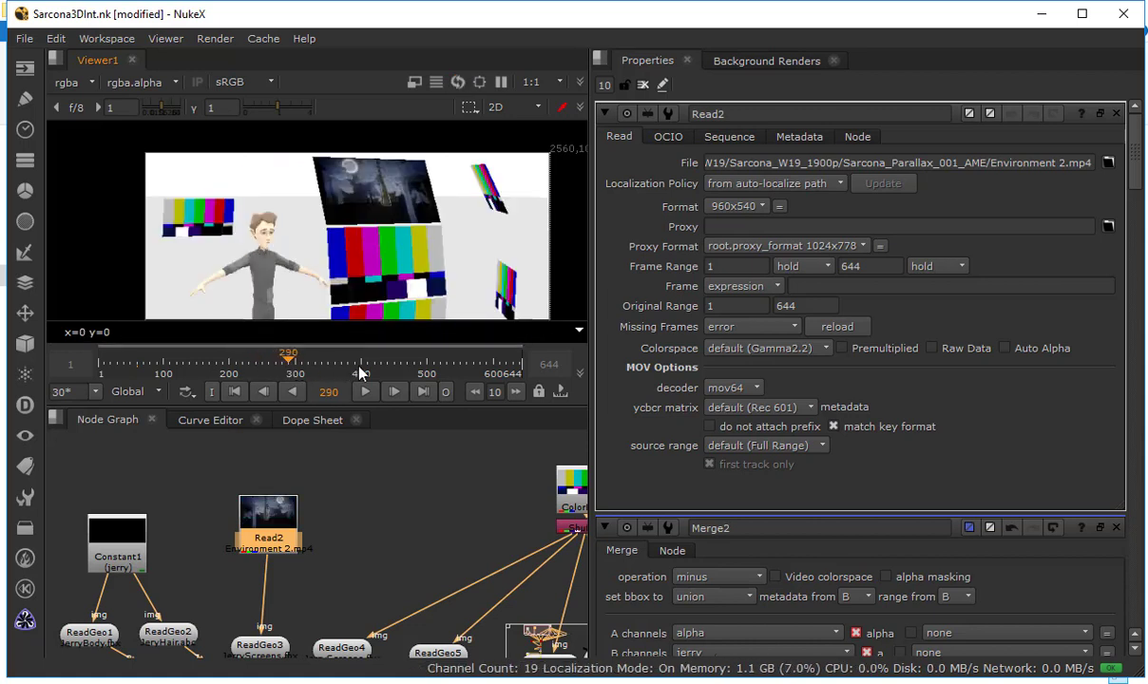
click(385, 370)
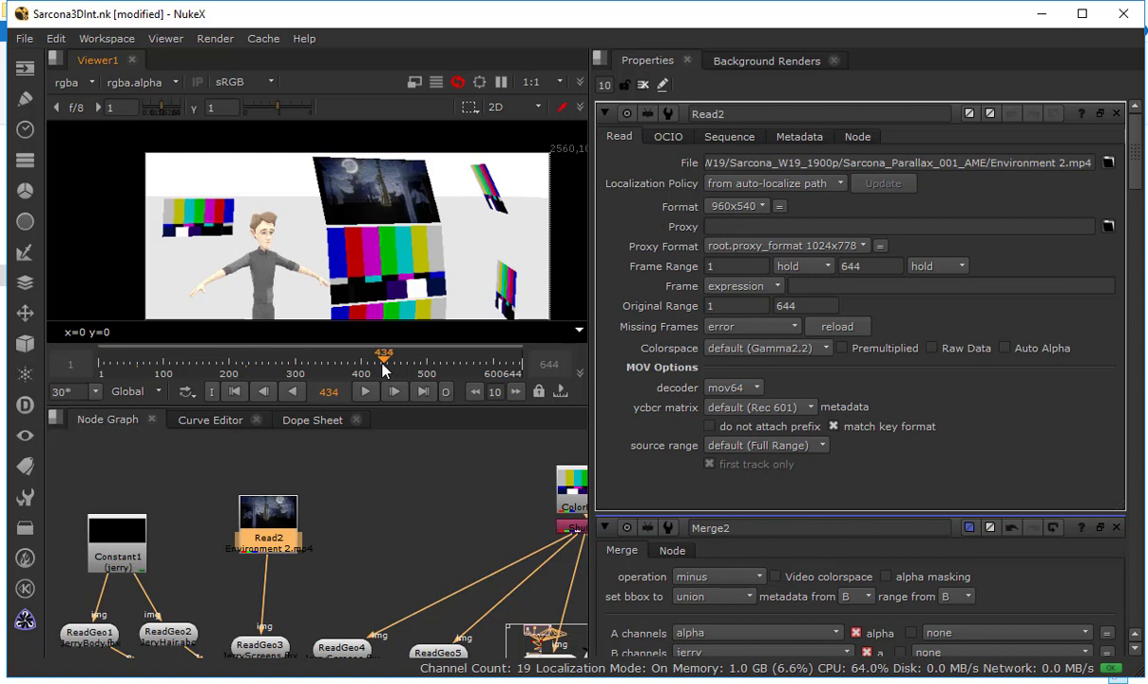
click(232, 369)
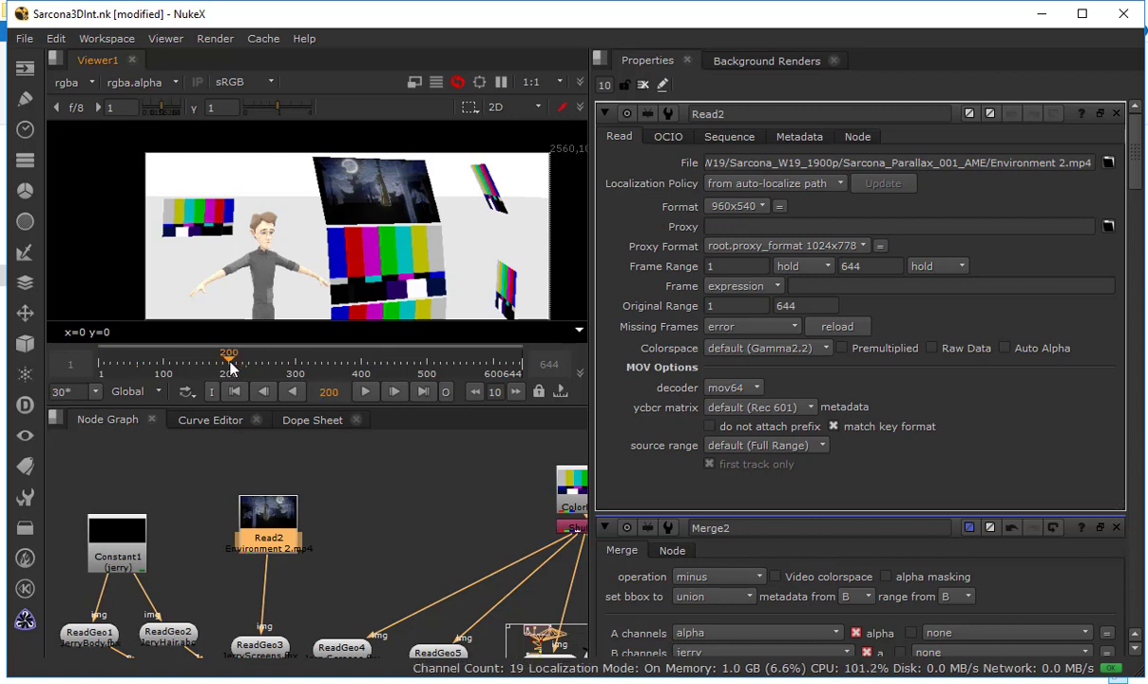
drag(232, 369, 212, 369)
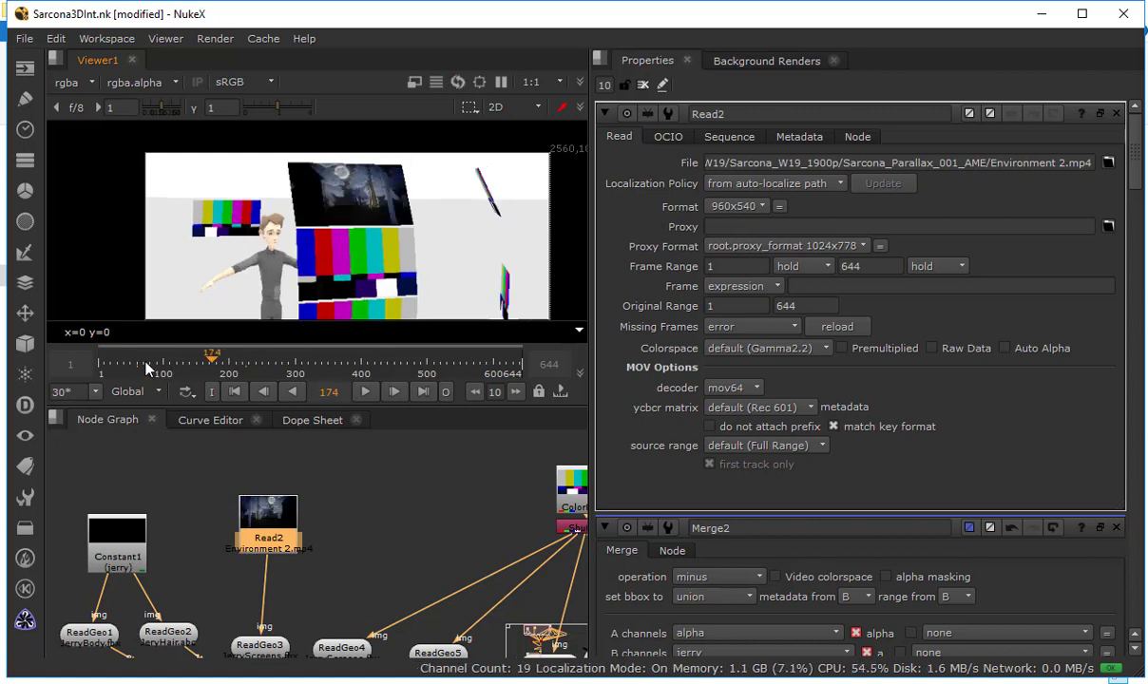
click(125, 365)
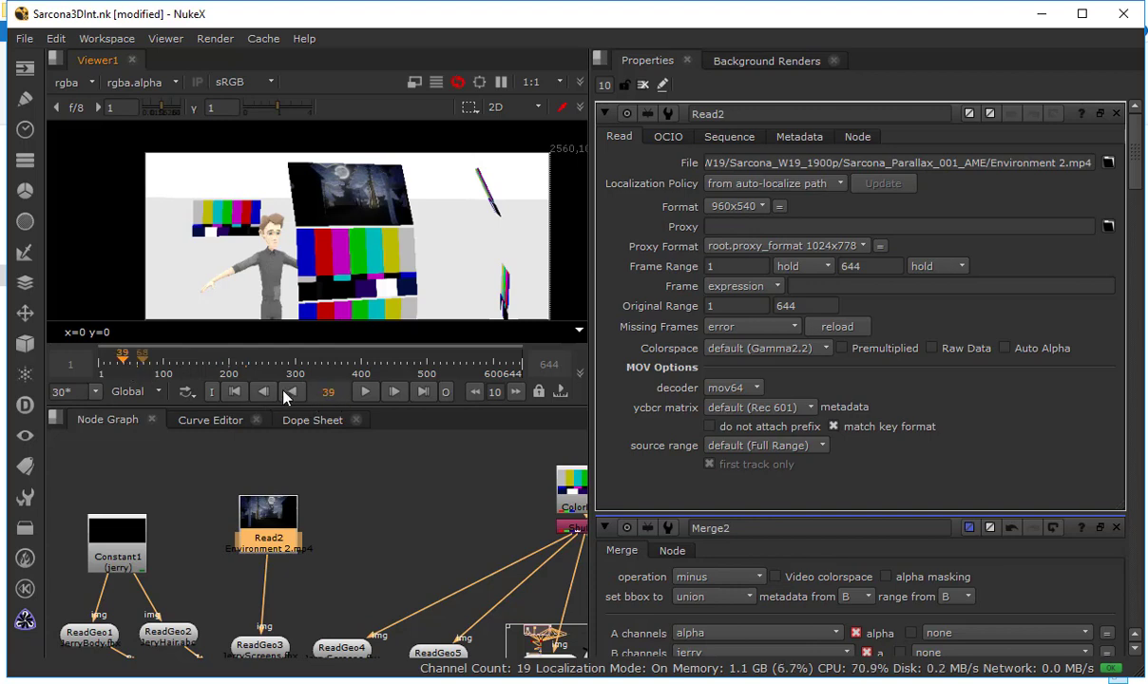
Maximize the Node Graph and examine the node tree from the image sources down to Premult1
click(380, 490)
key(space)
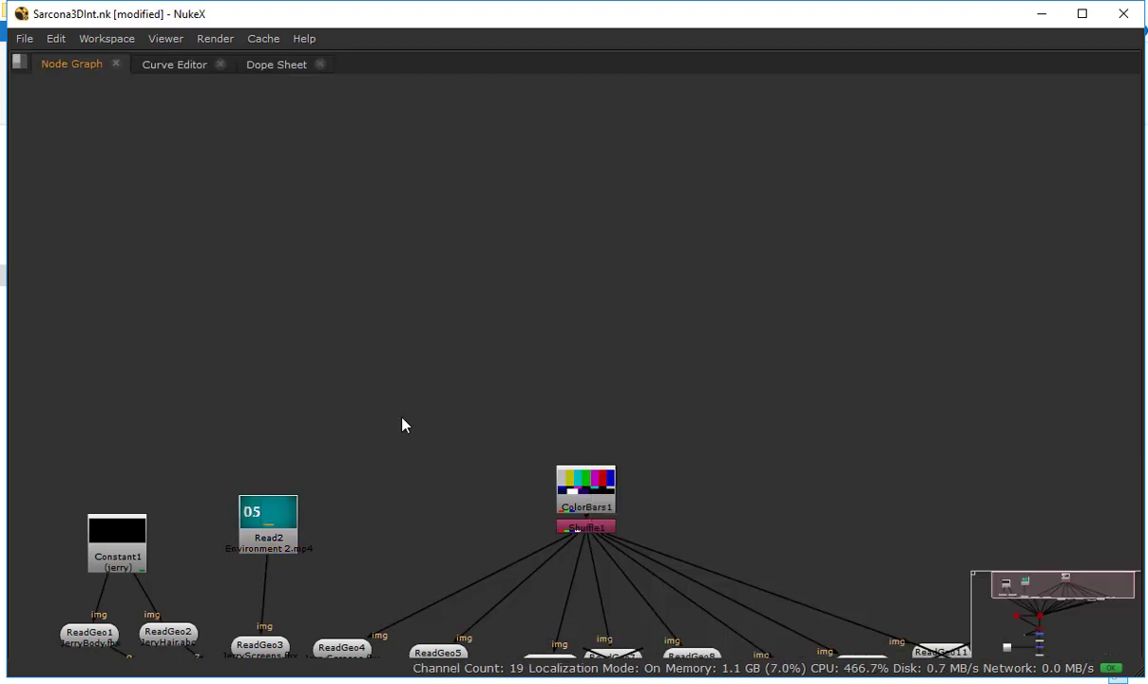
drag(401, 418, 434, 146)
scroll(478, 346, down, 1)
scroll(478, 349, up, 1)
drag(489, 370, 460, 295)
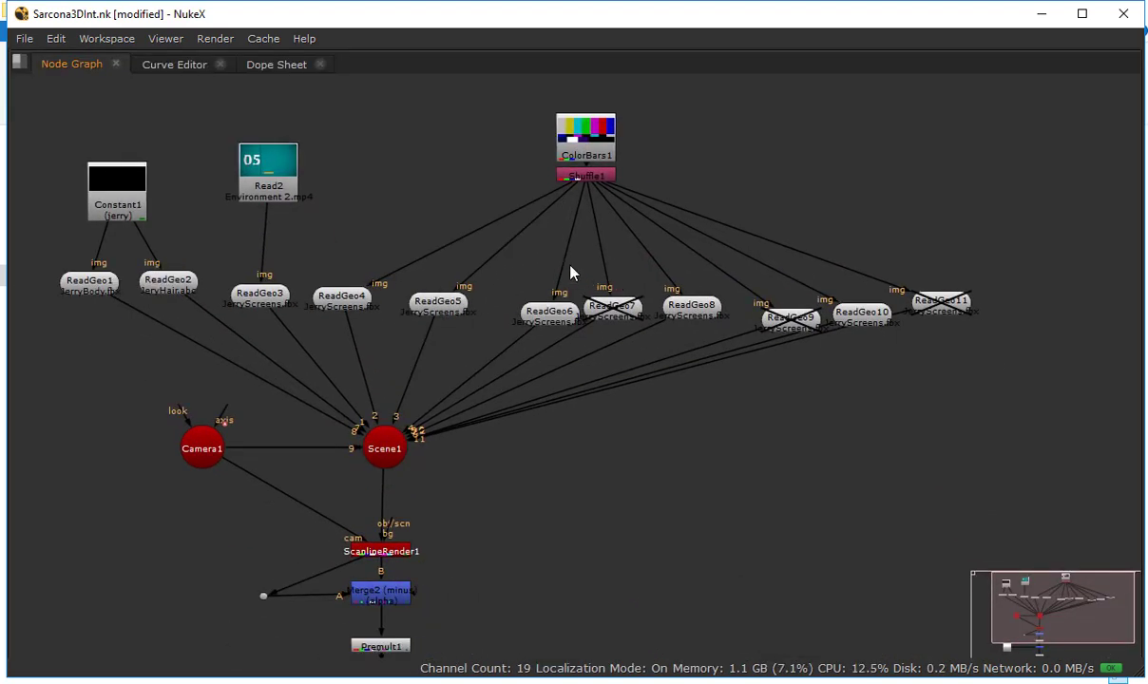